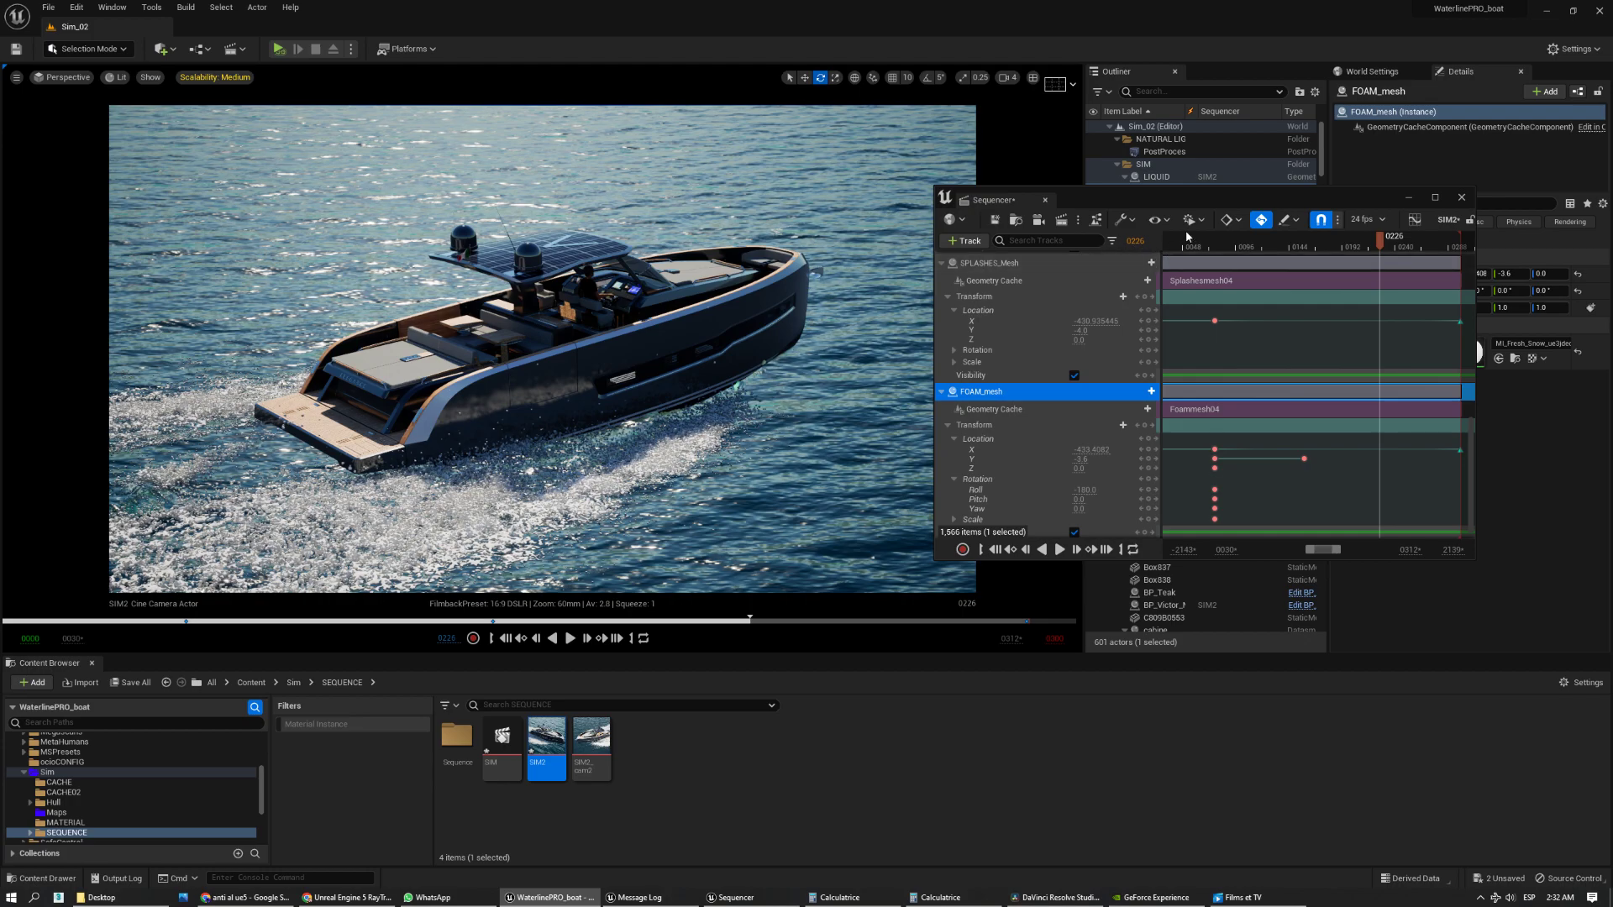
- Pan the Sequencer timeline and put the playhead at frame 0014
click(1319, 550)
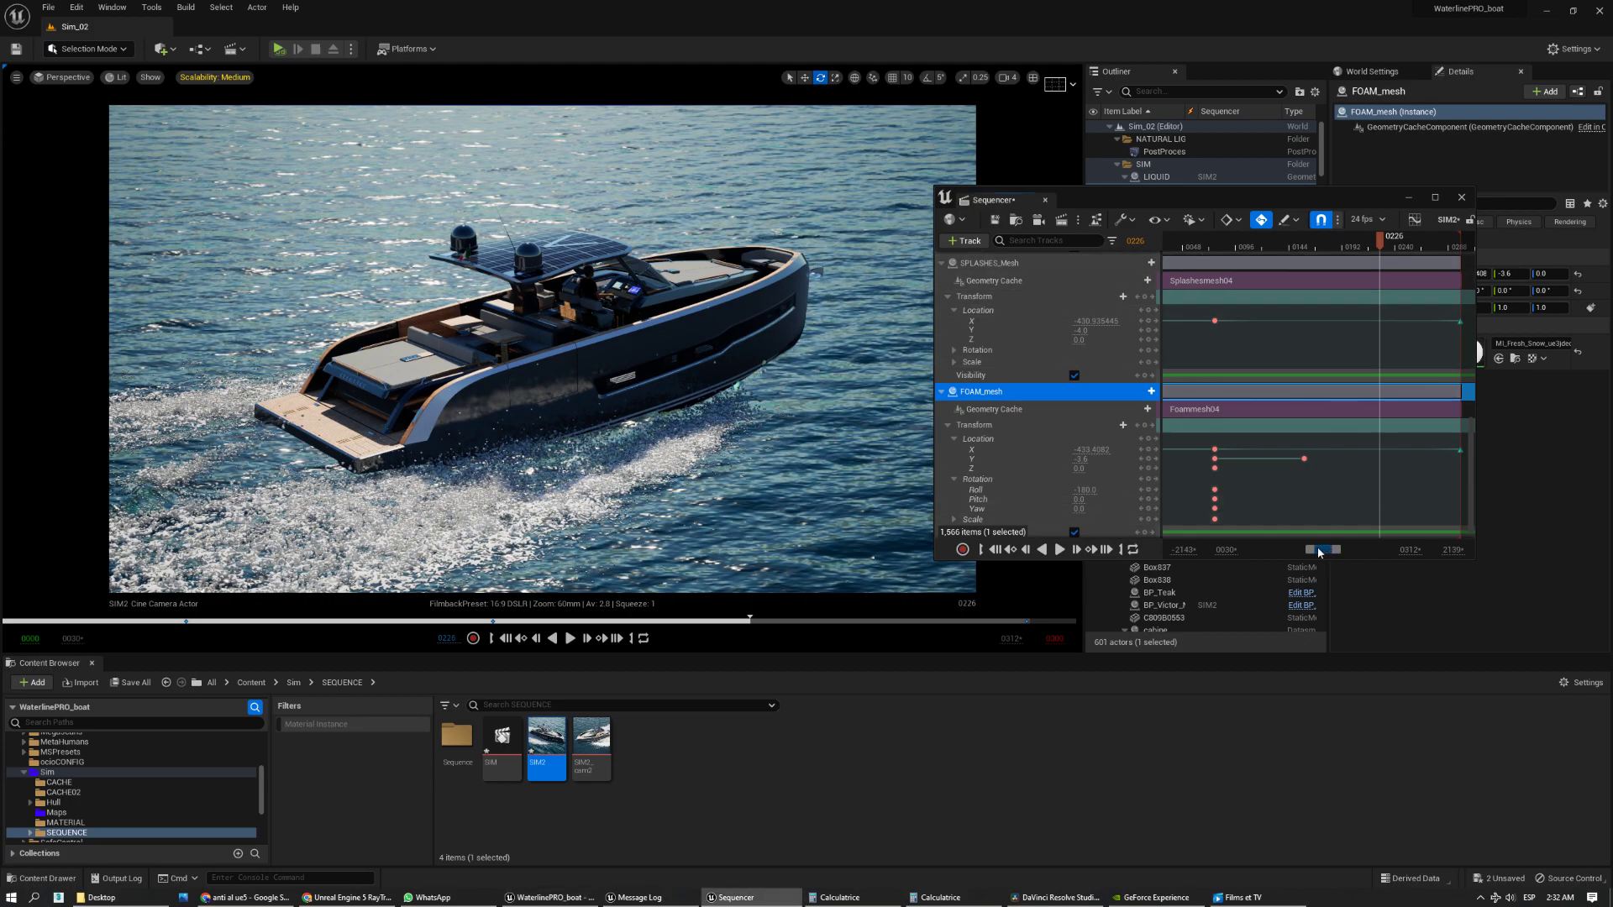
drag(1319, 550, 1328, 551)
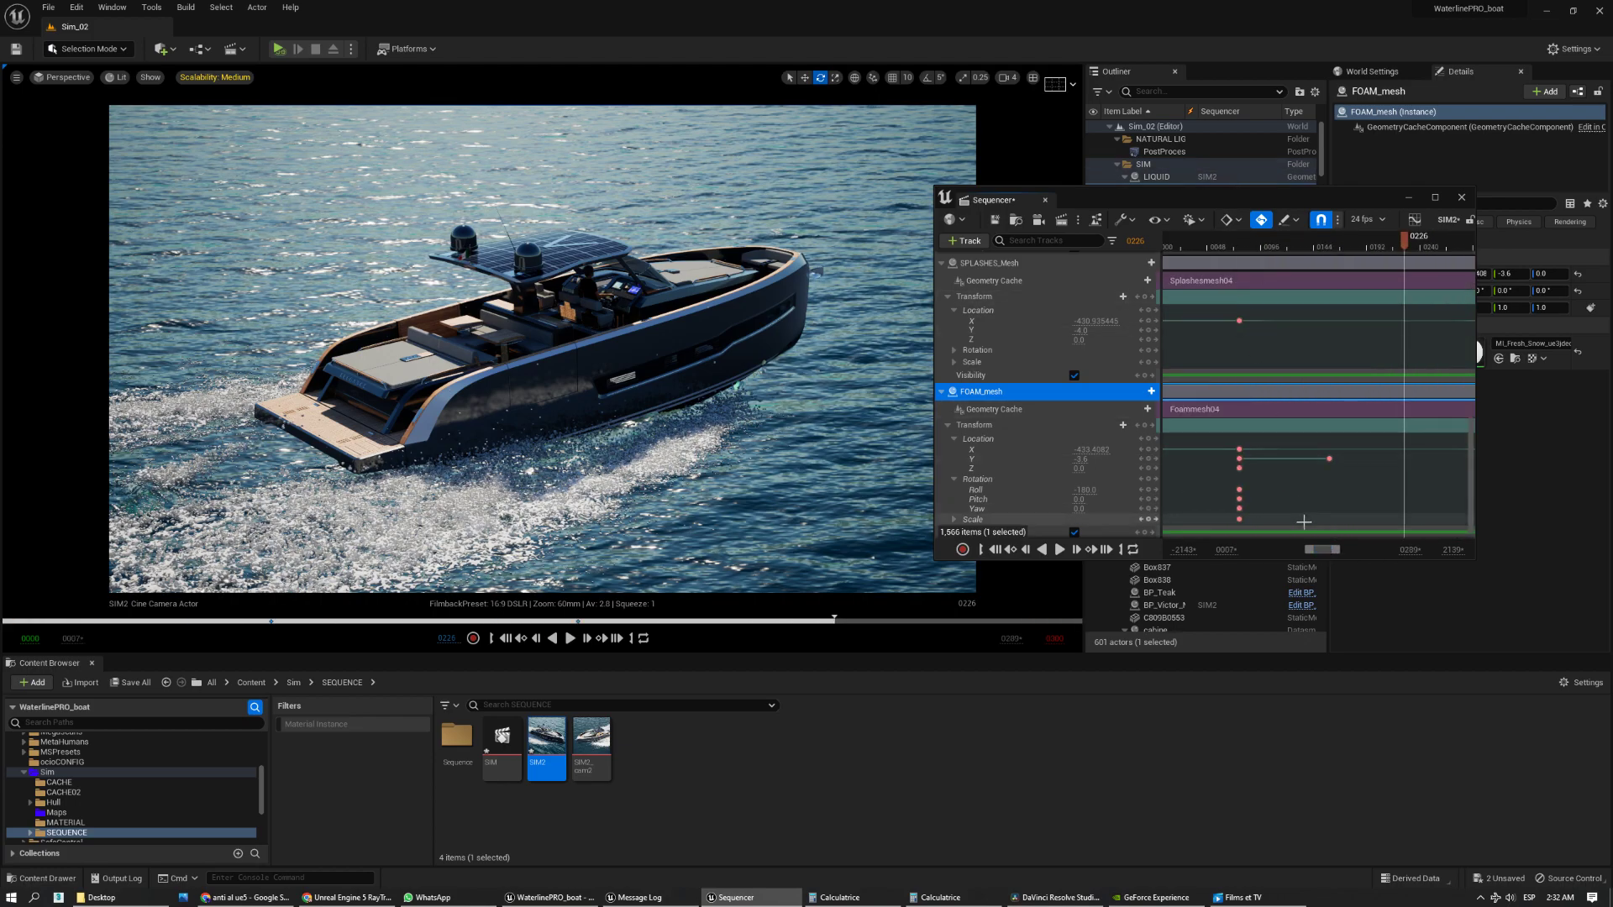
drag(1322, 550, 1318, 550)
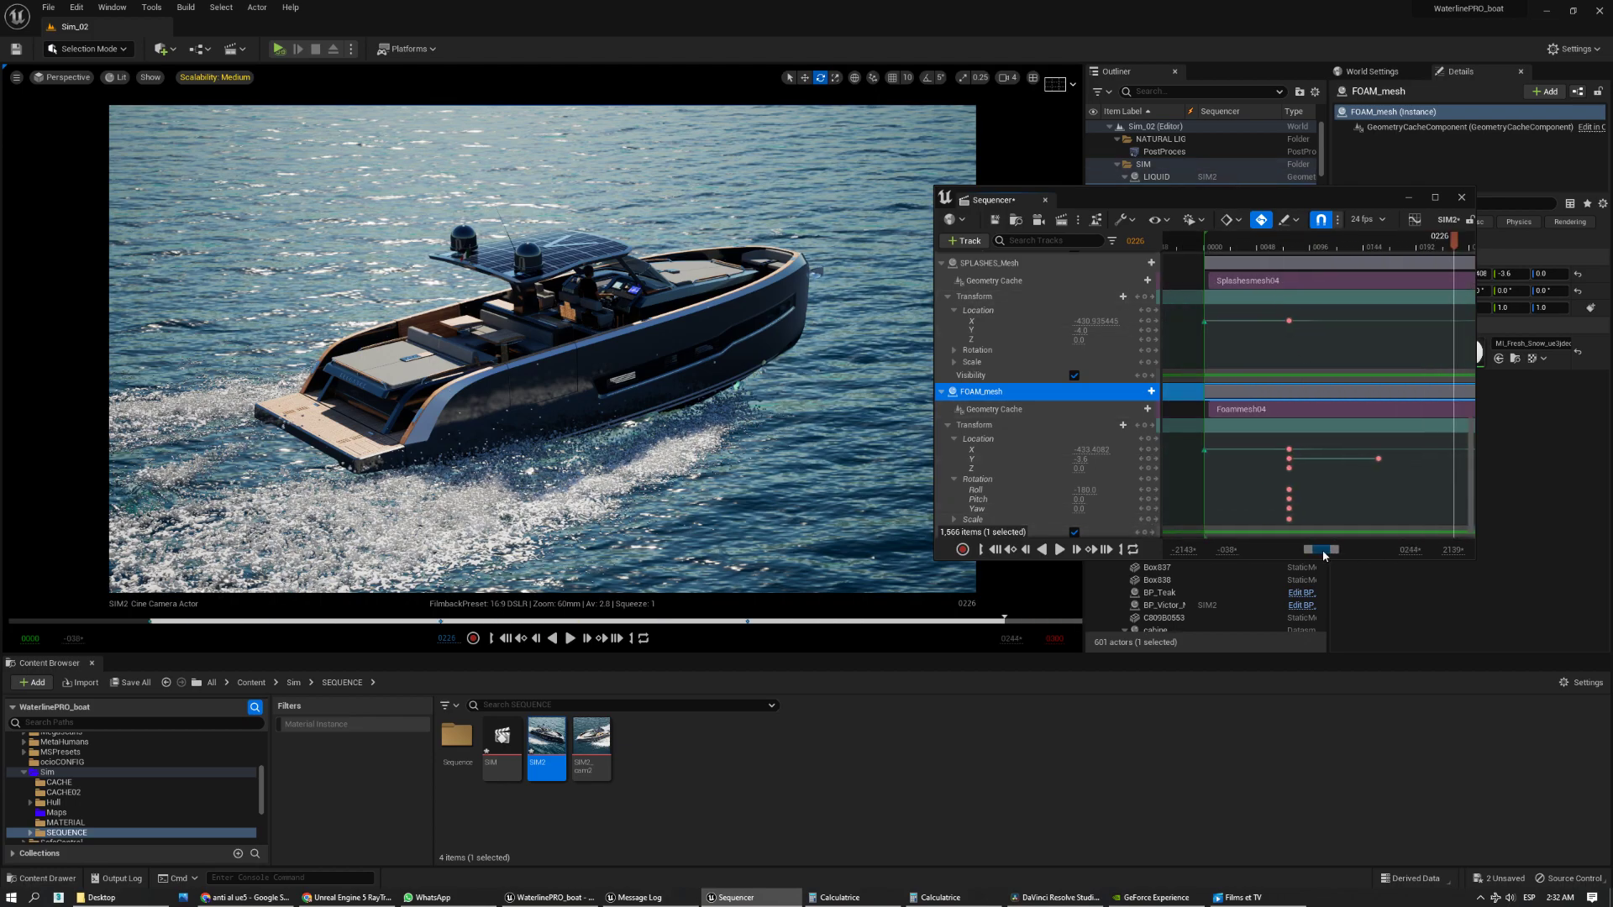
click(1220, 244)
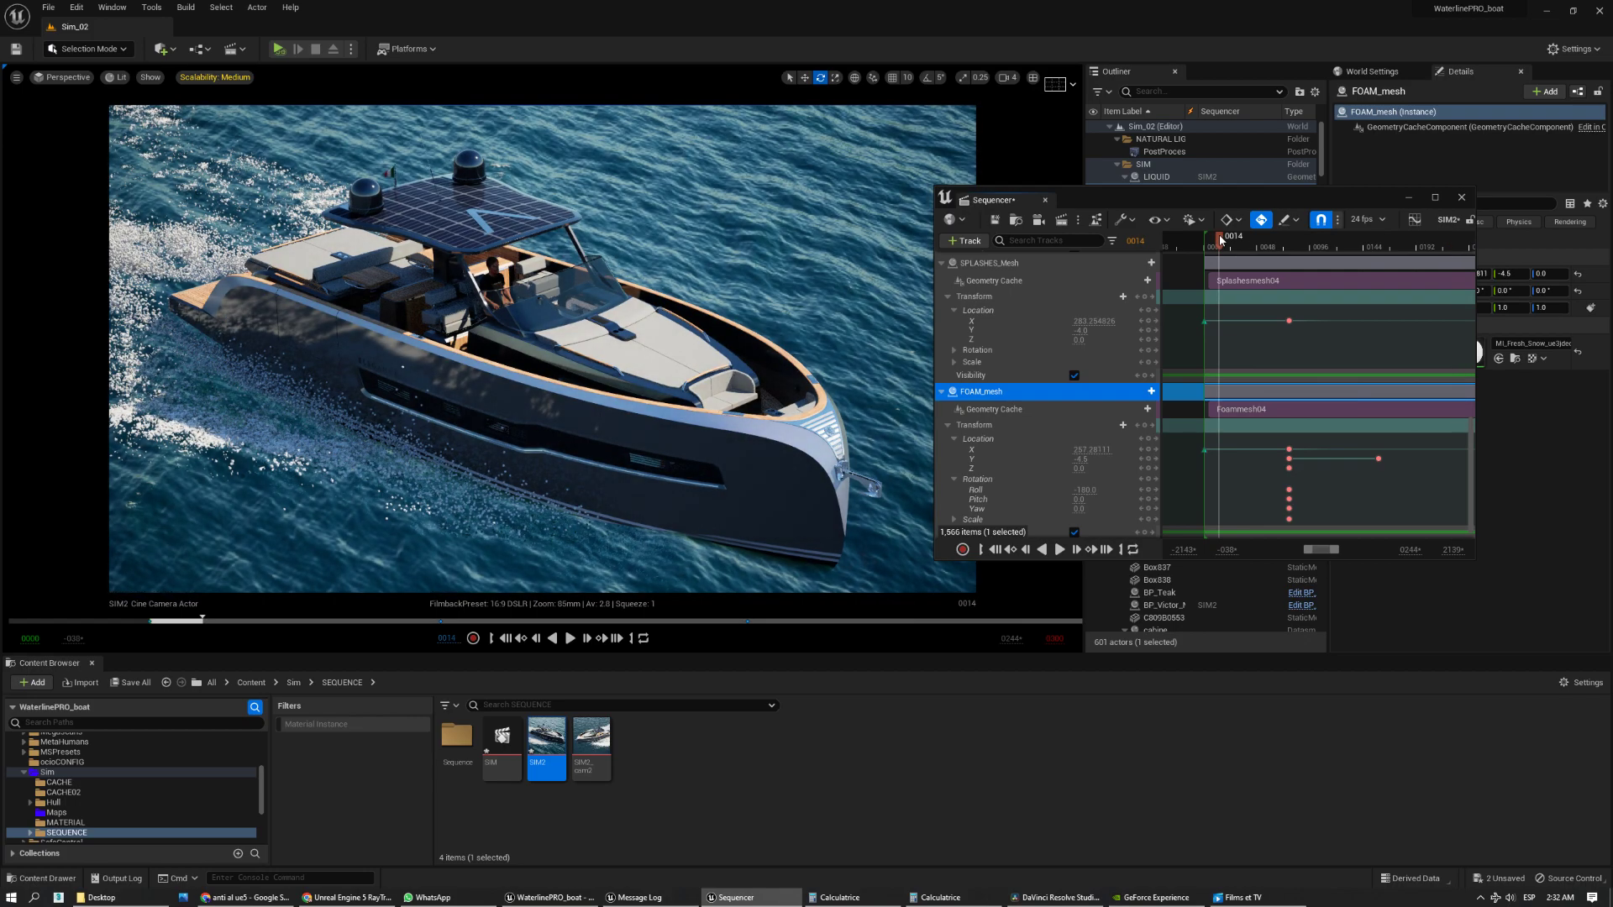
- Play the yacht sequence from 0014, stop near 0168, and collapse the FOAM_mesh track
key(XF86AudioRaiseVolume)
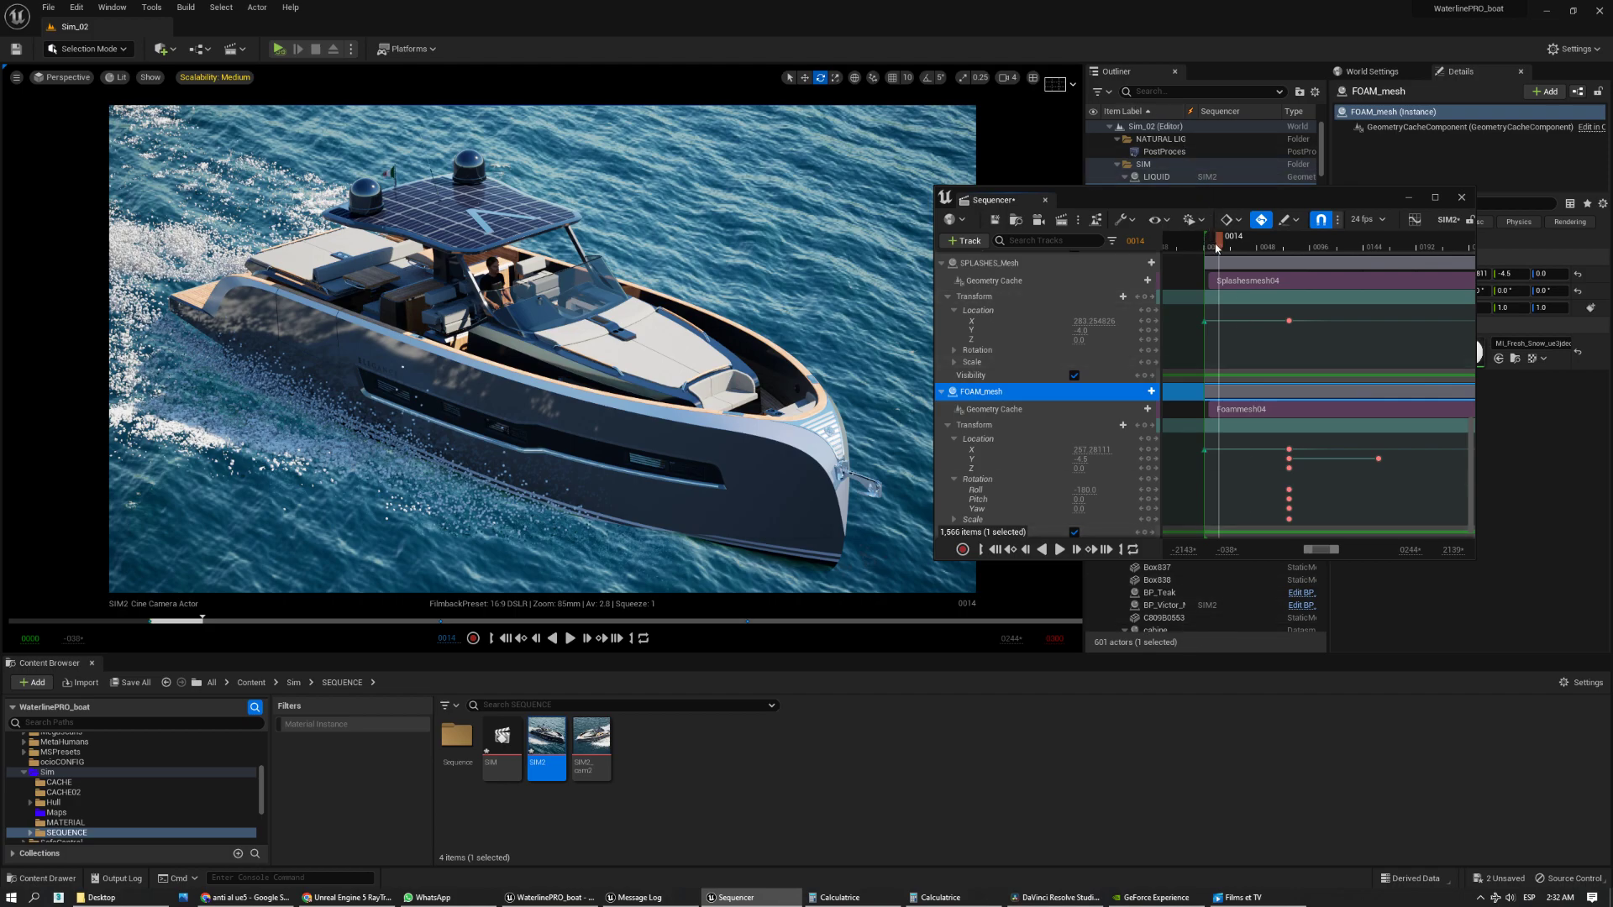
key(space)
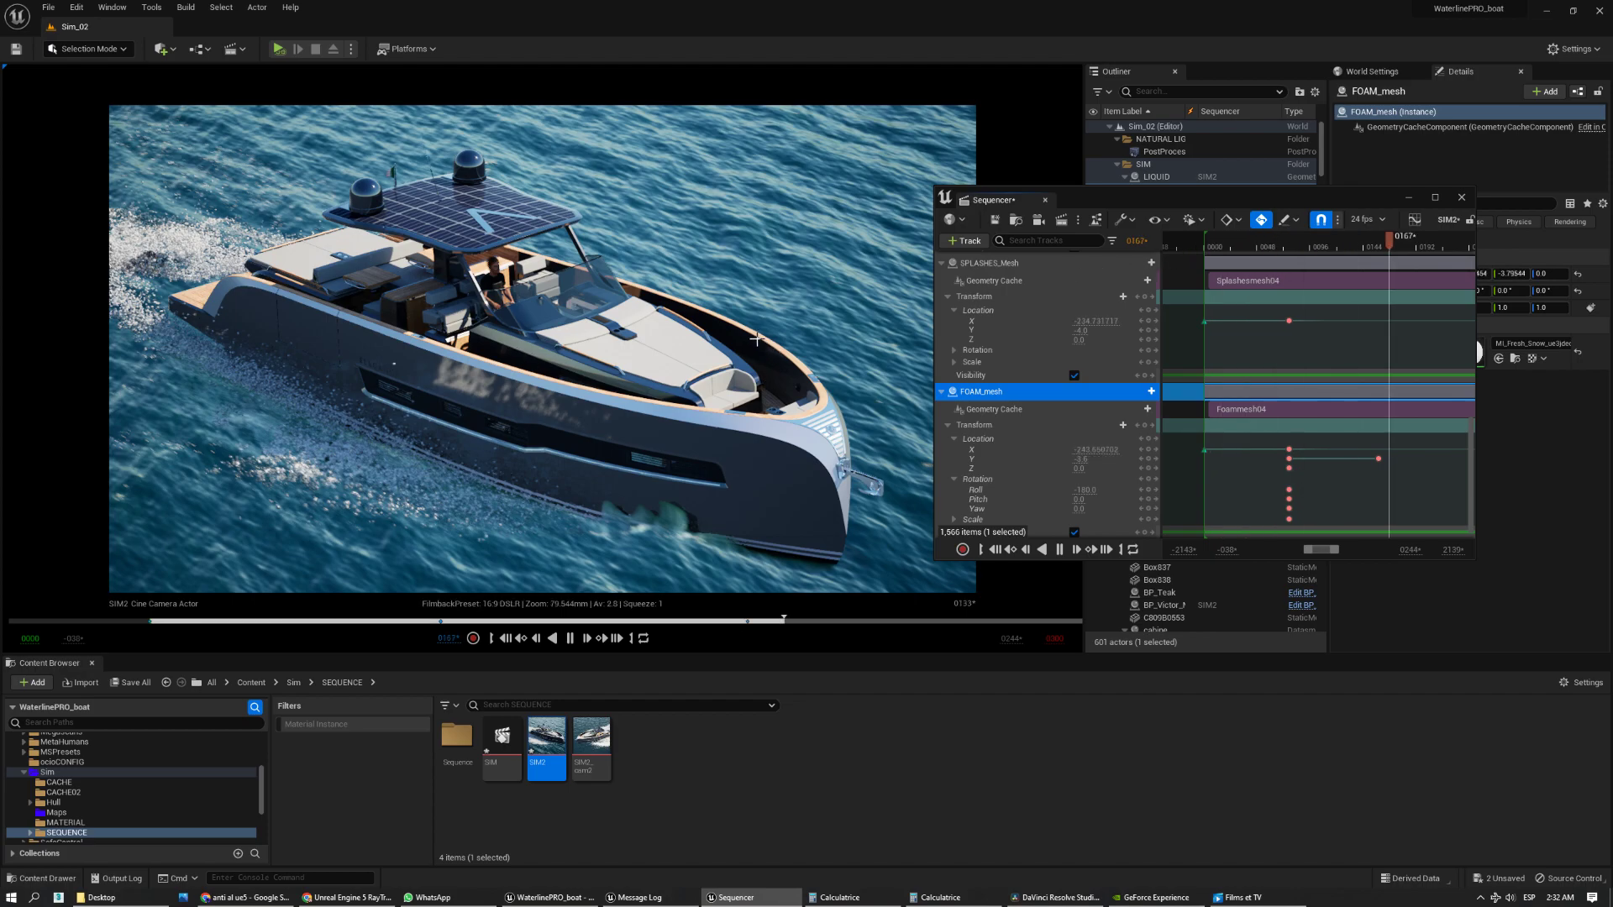
key(space)
scroll(1025, 431, down, 1)
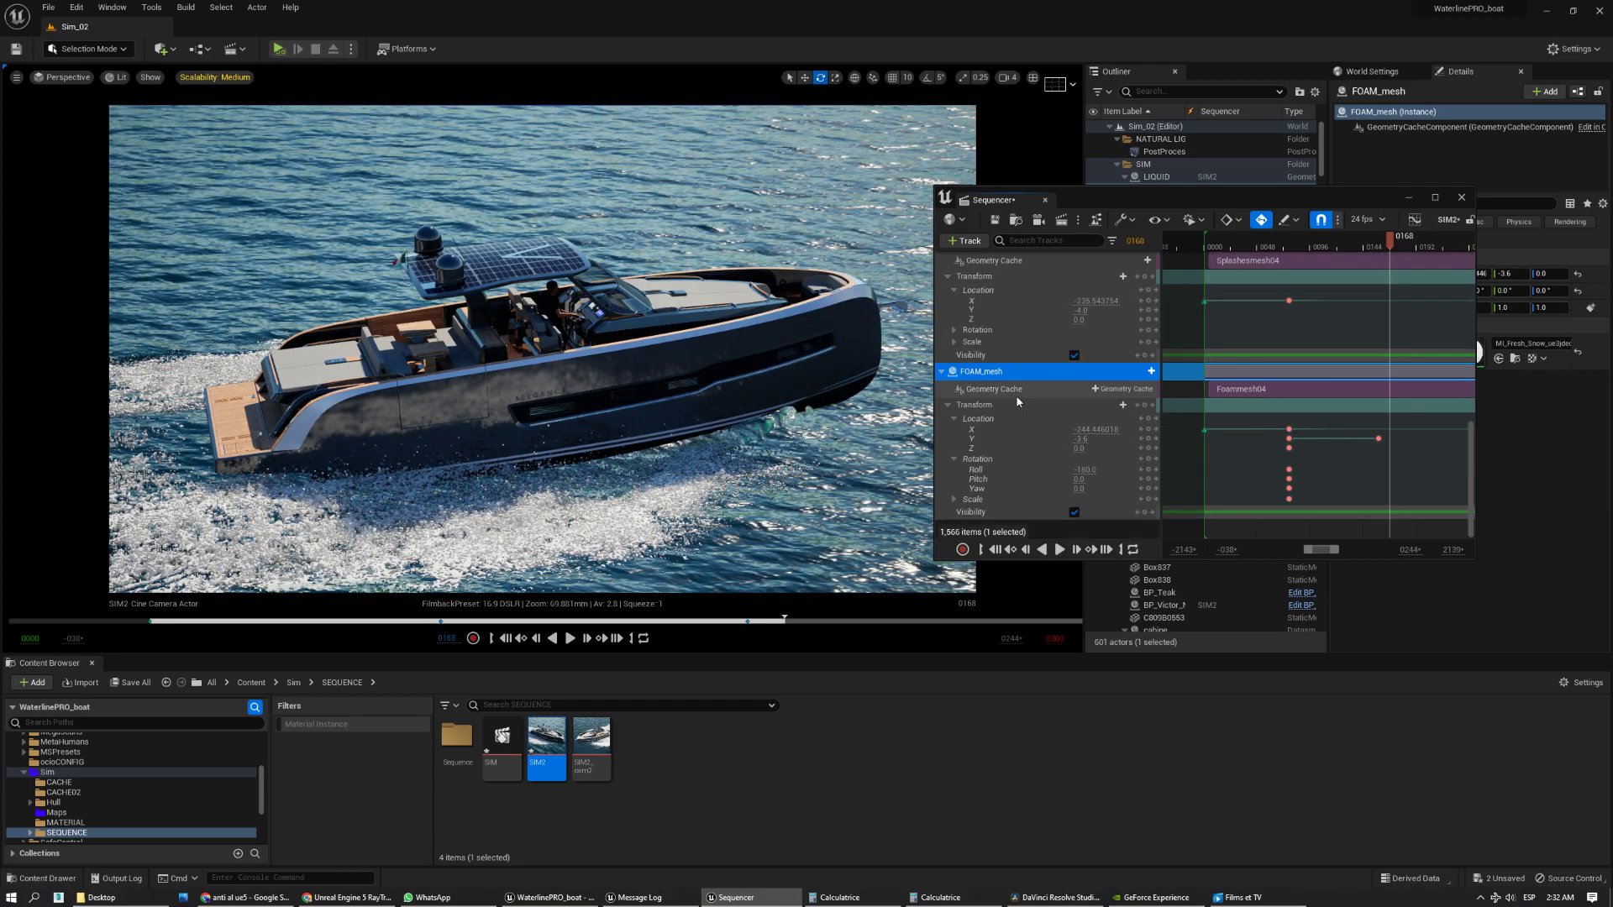
click(941, 370)
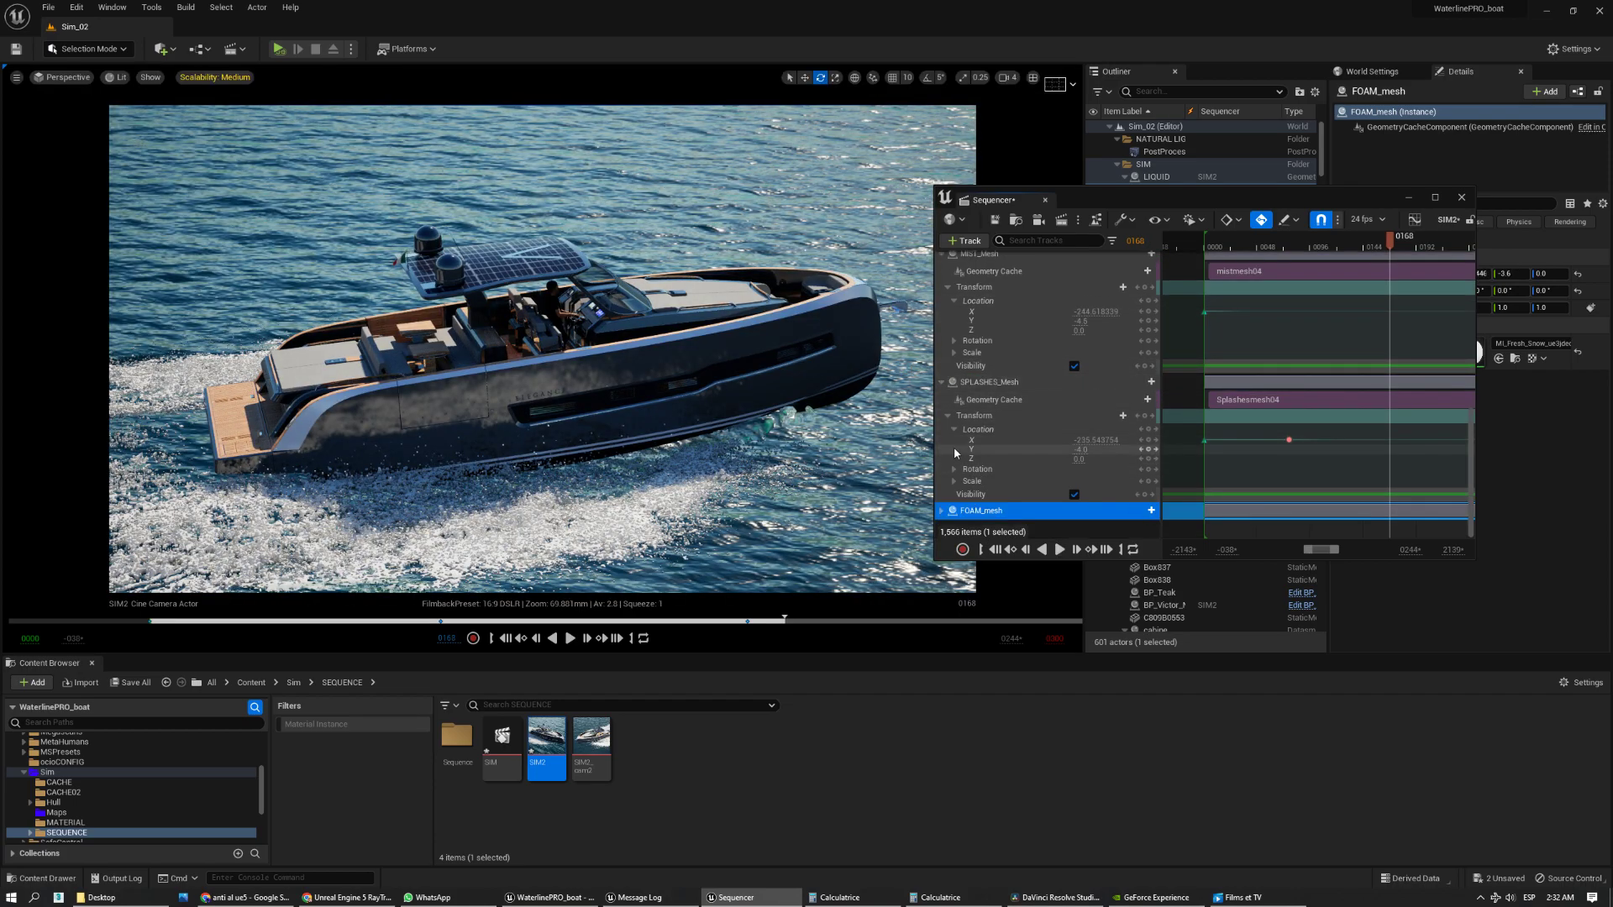
- Collapse the SPLASHES_Mesh and MIST_Mesh tracks, then select the FOAM_mesh, LIQUID and BP_Victor_Metahuman tracks
click(941, 383)
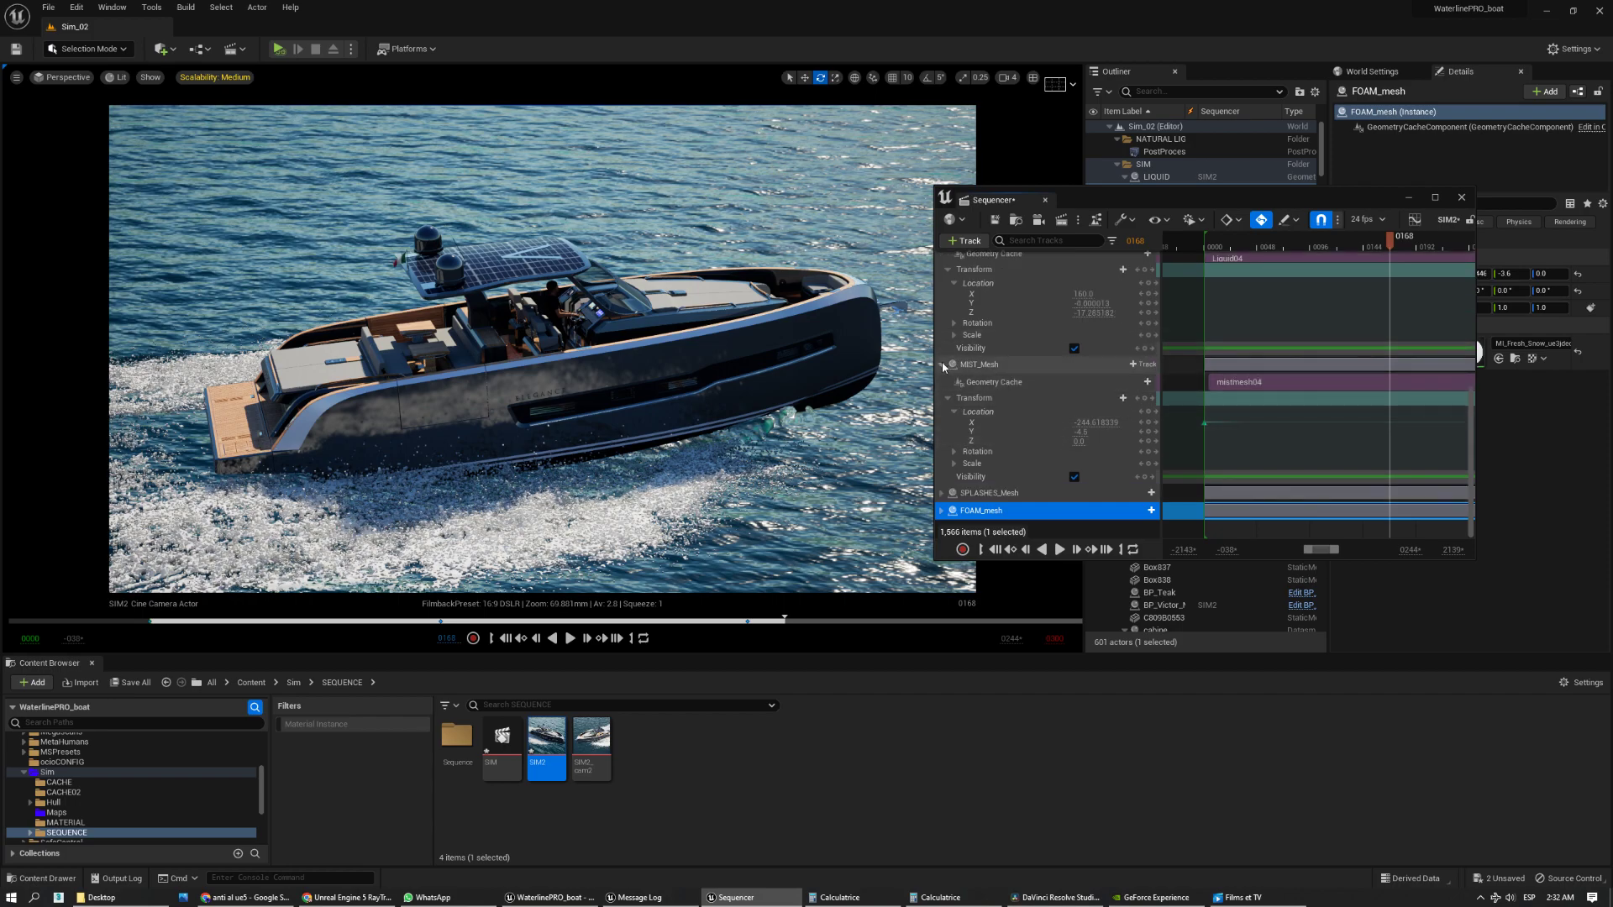
click(942, 365)
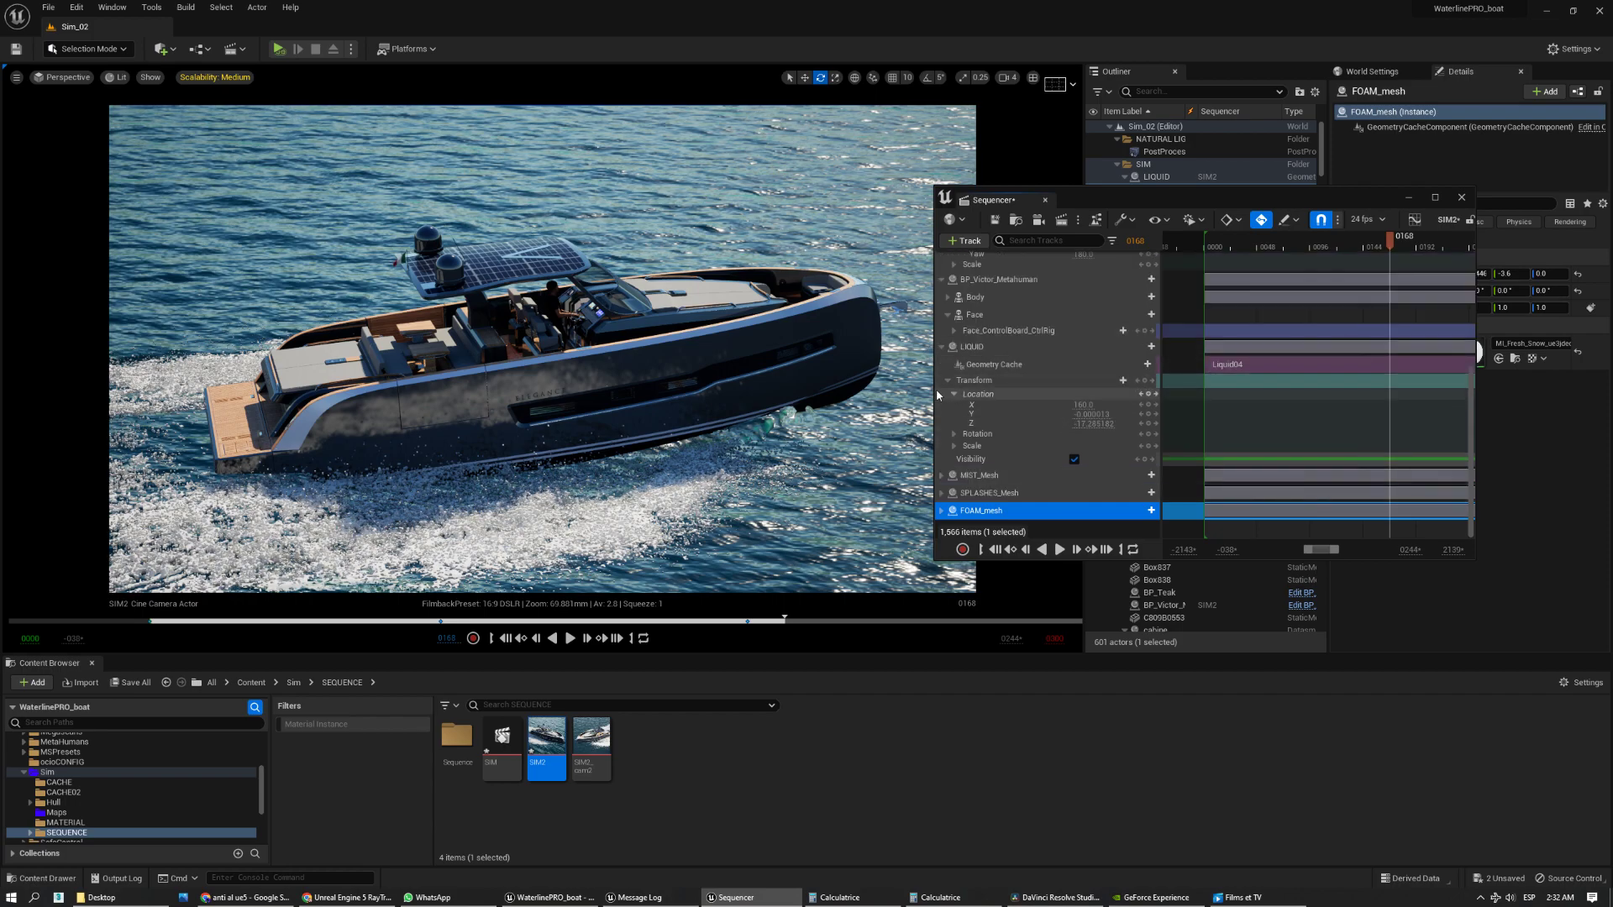
click(979, 493)
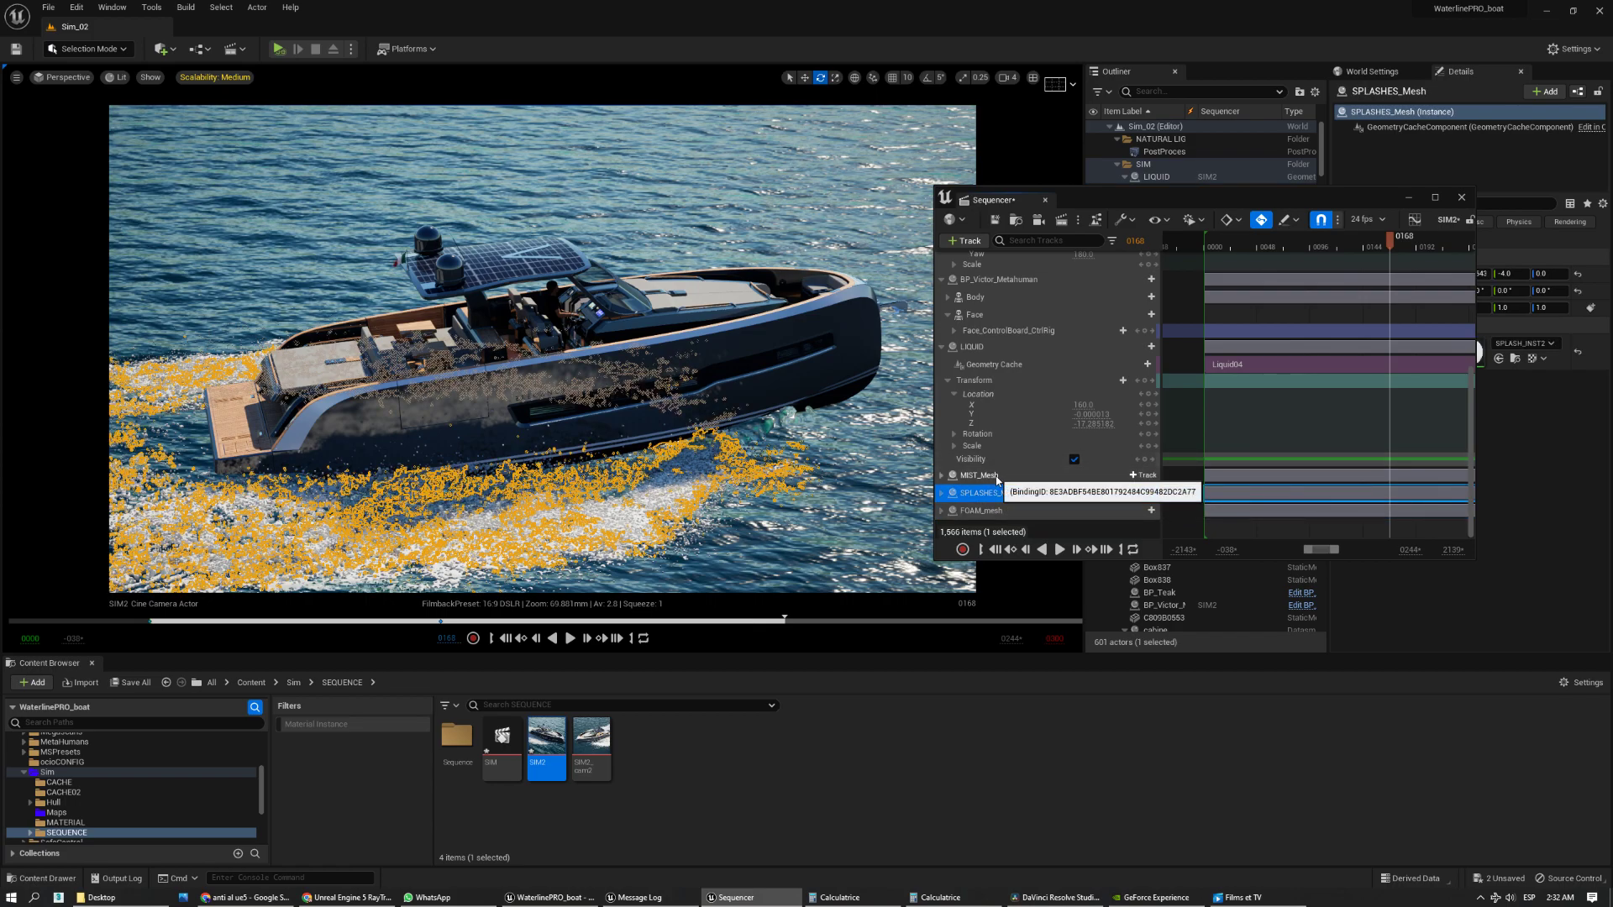
click(981, 510)
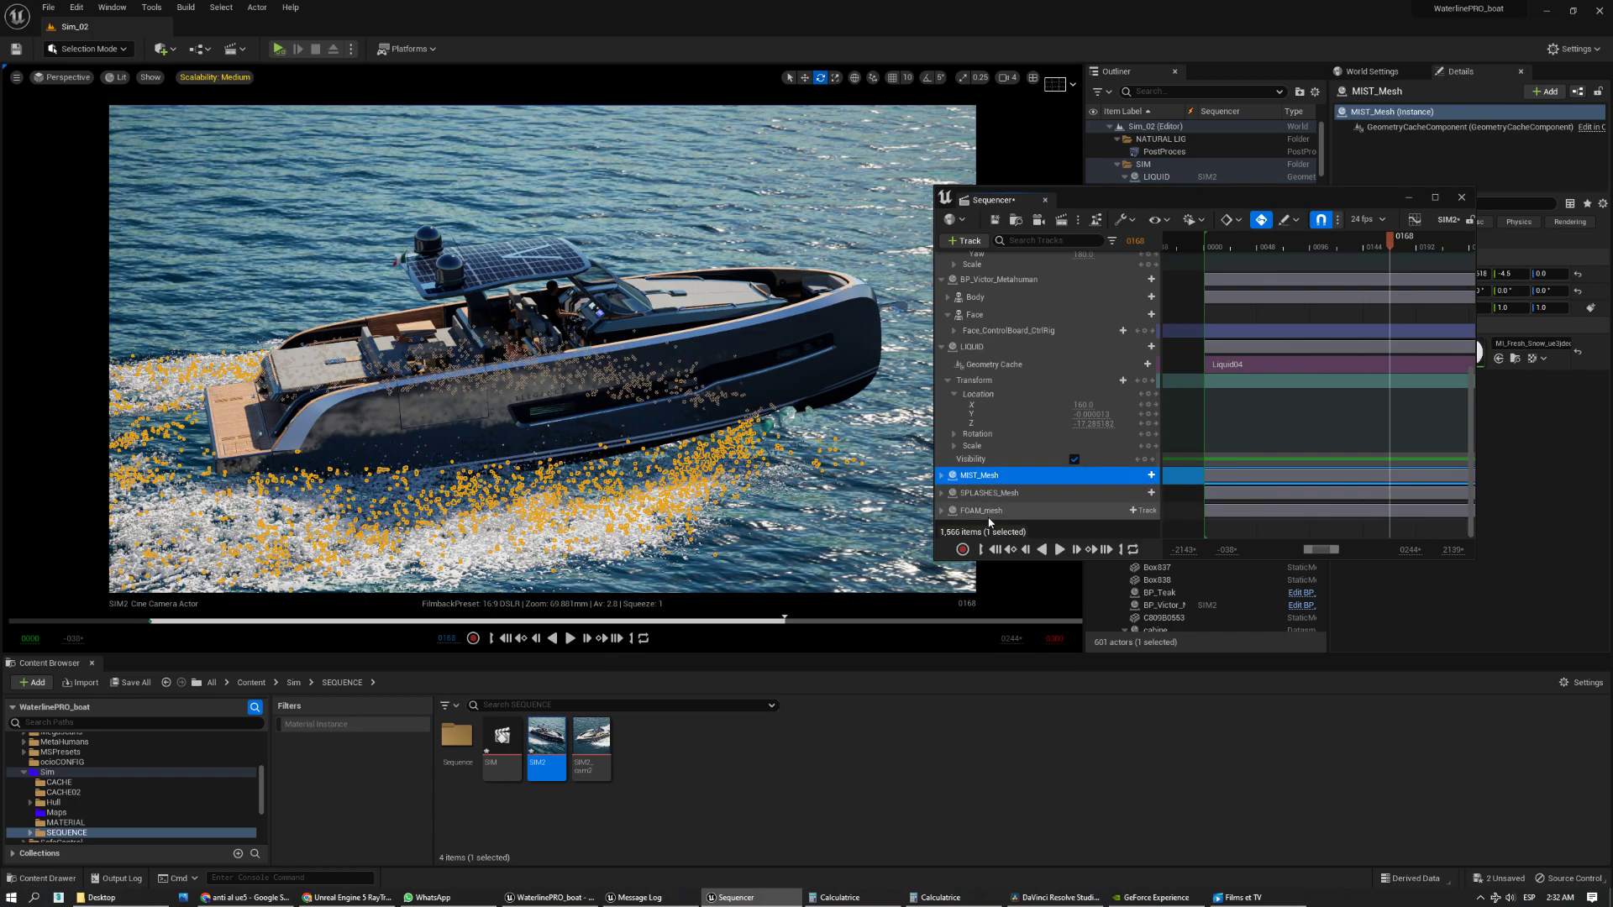
click(989, 346)
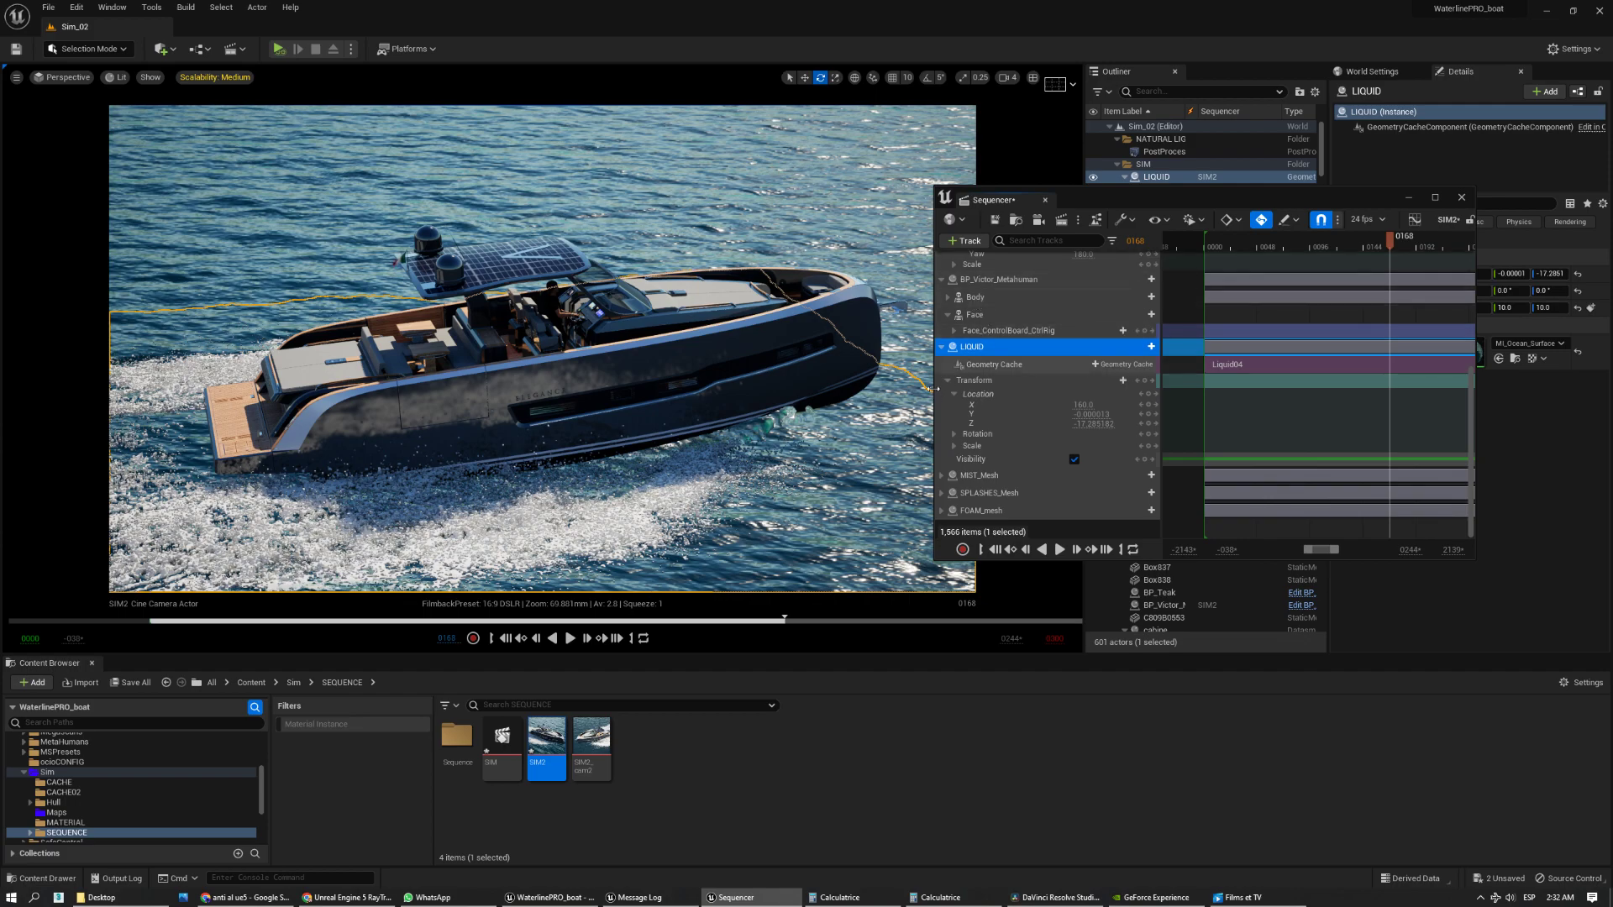
scroll(991, 326, up, 2)
click(1000, 360)
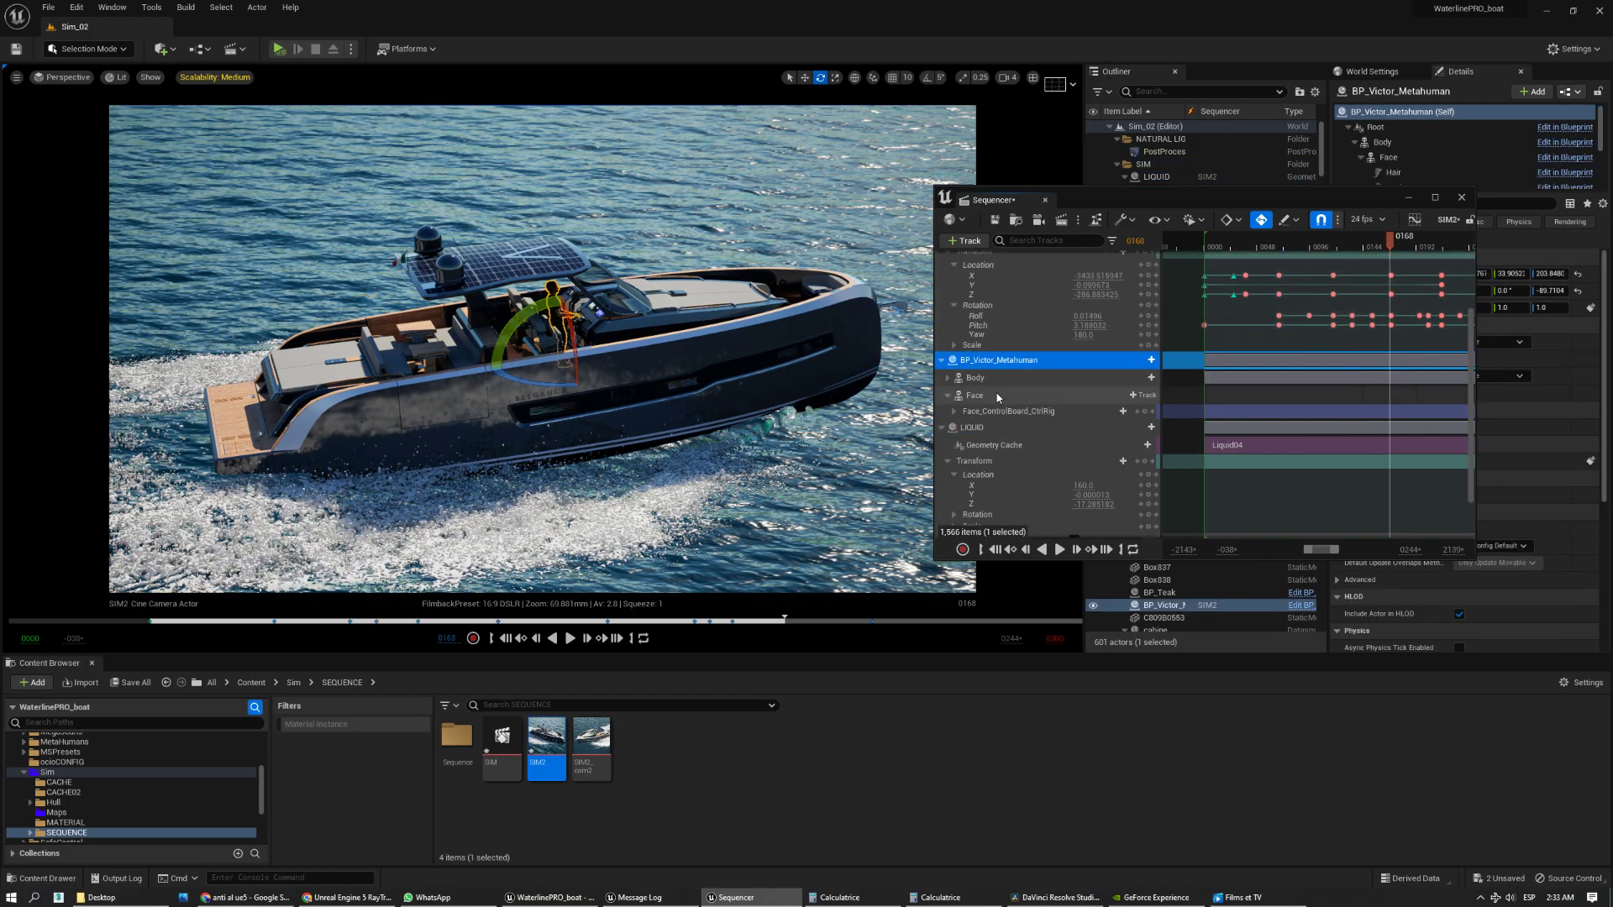
scroll(998, 397, up, 4)
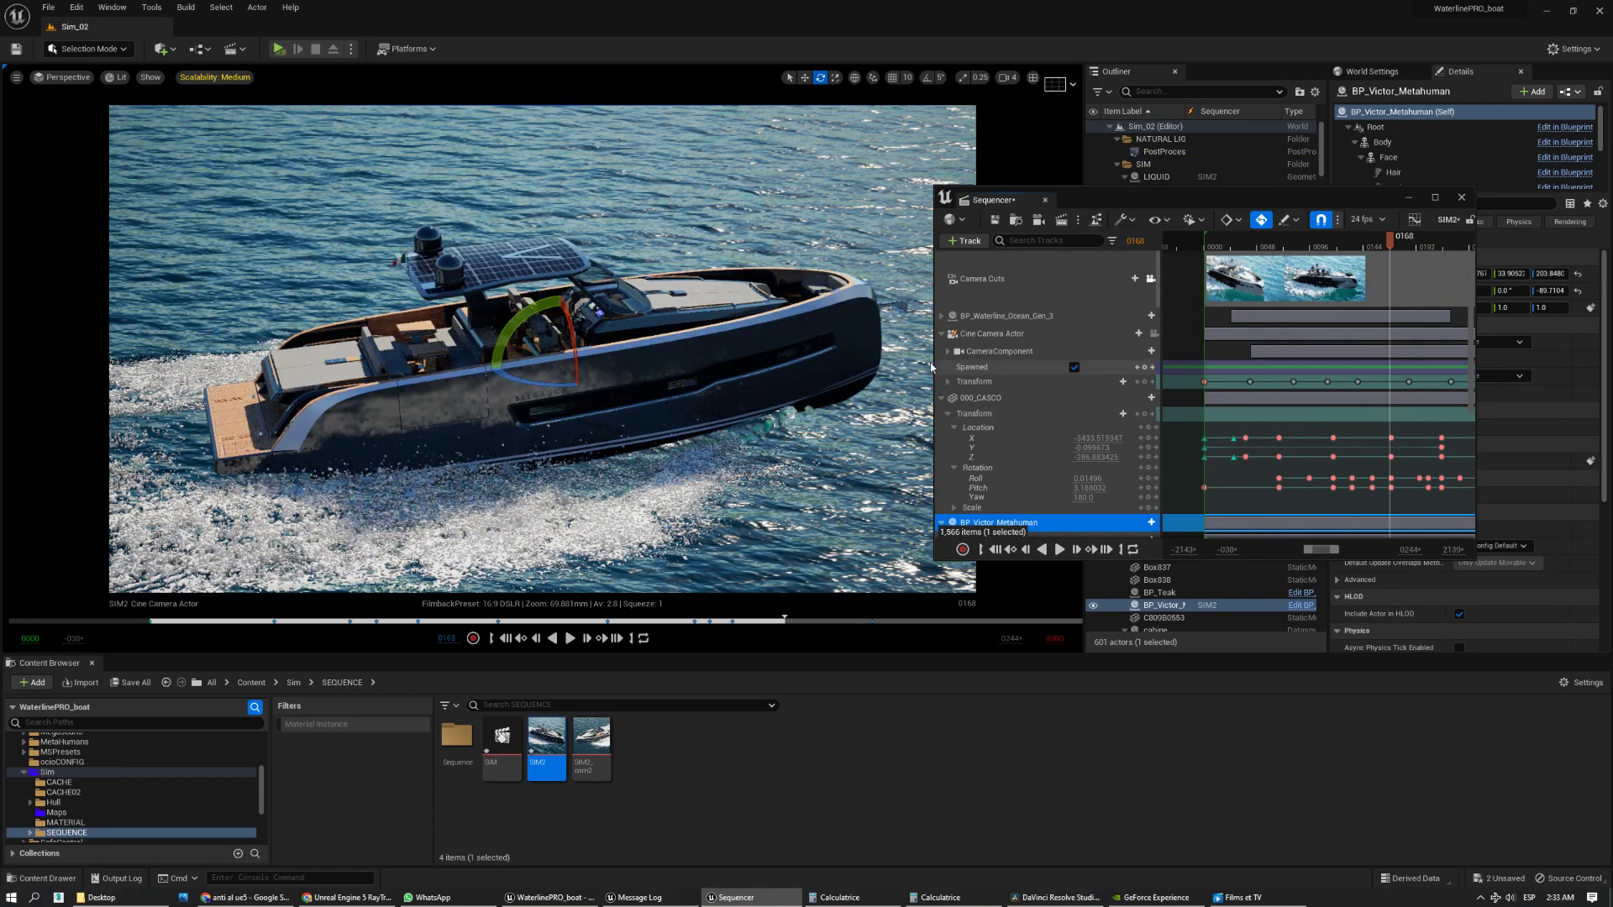
- Set the sequence to frame 0048, open Movie Render Queue, and switch off the SIM job
click(1257, 247)
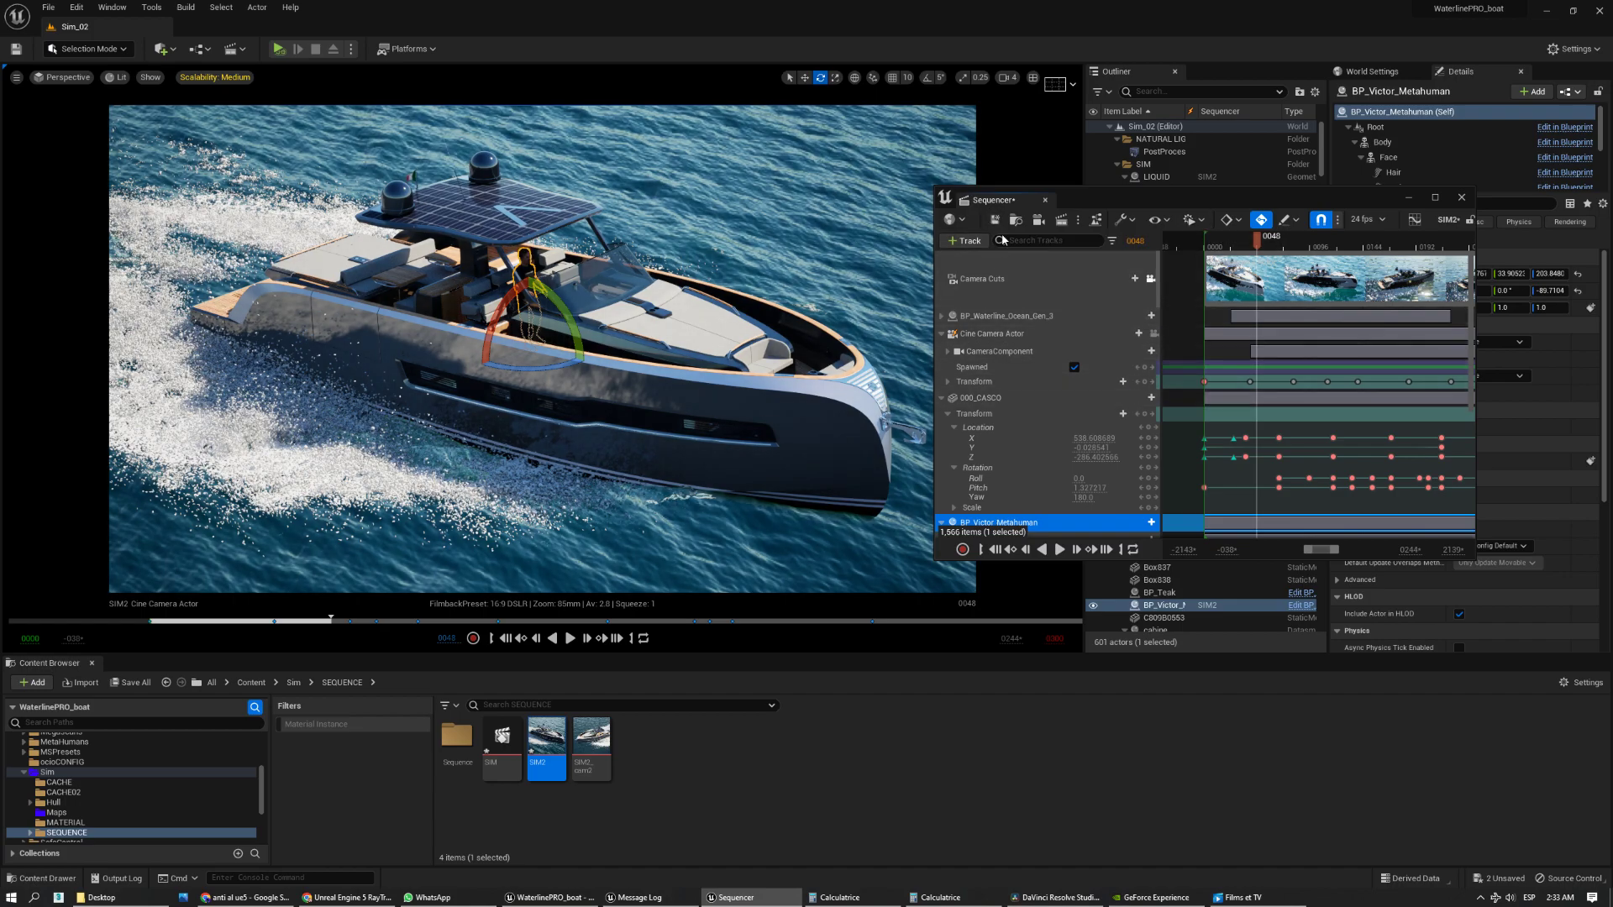
click(1061, 221)
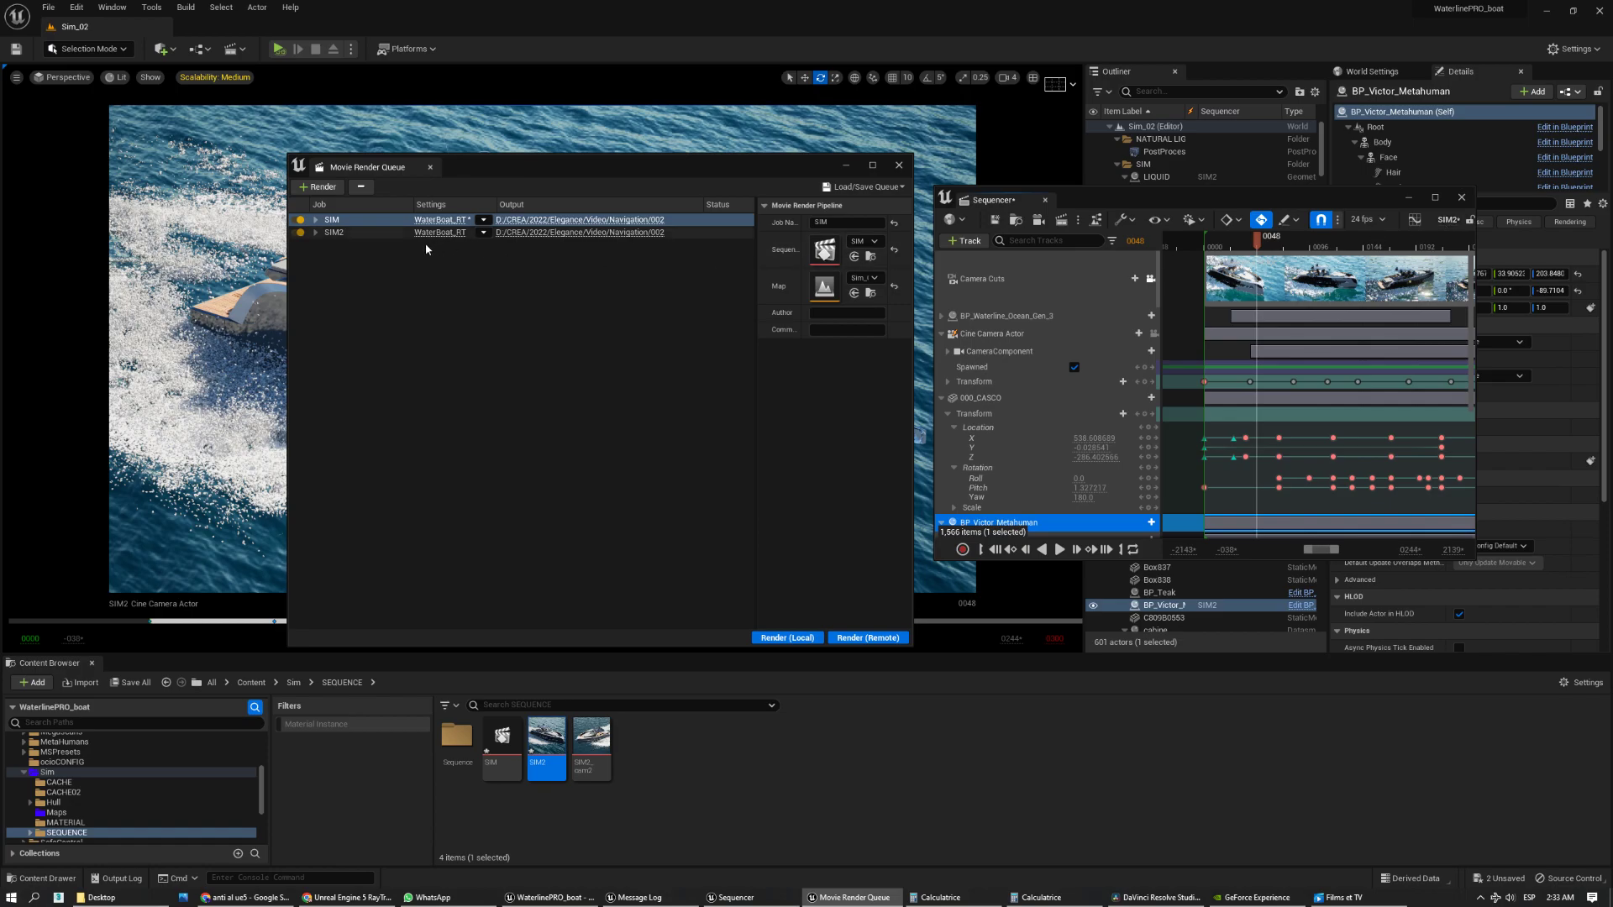
click(298, 219)
- Open the SIM2 job's WaterBoat_RT settings to the Anti-aliasing page, showing 4 spatial and 4 temporal samples
click(455, 237)
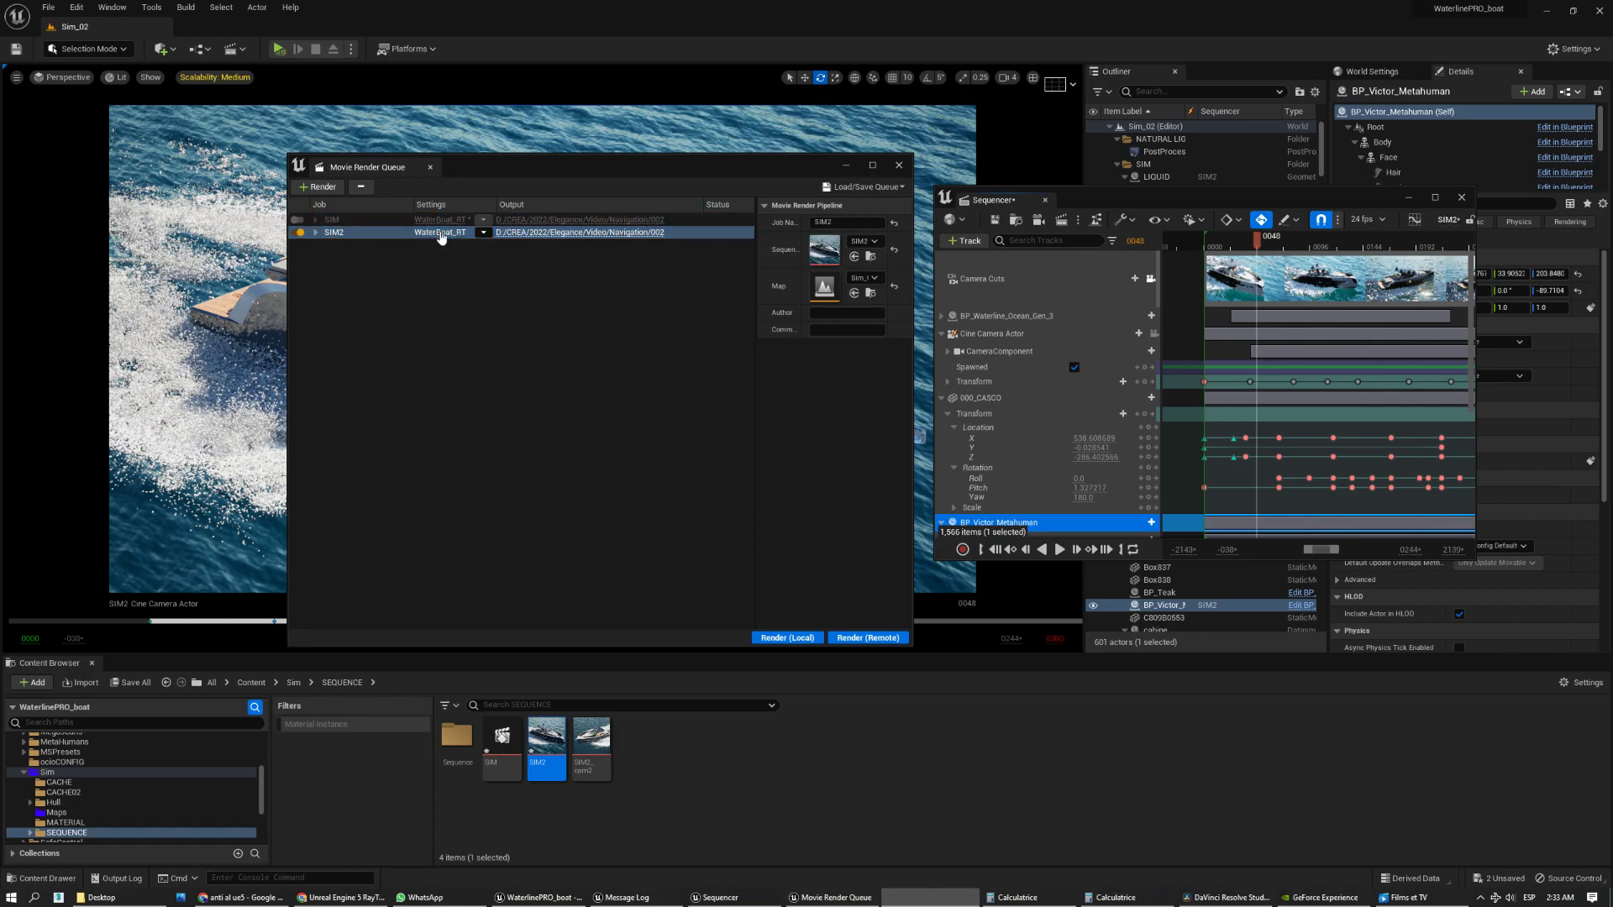
click(441, 234)
drag(860, 228, 797, 190)
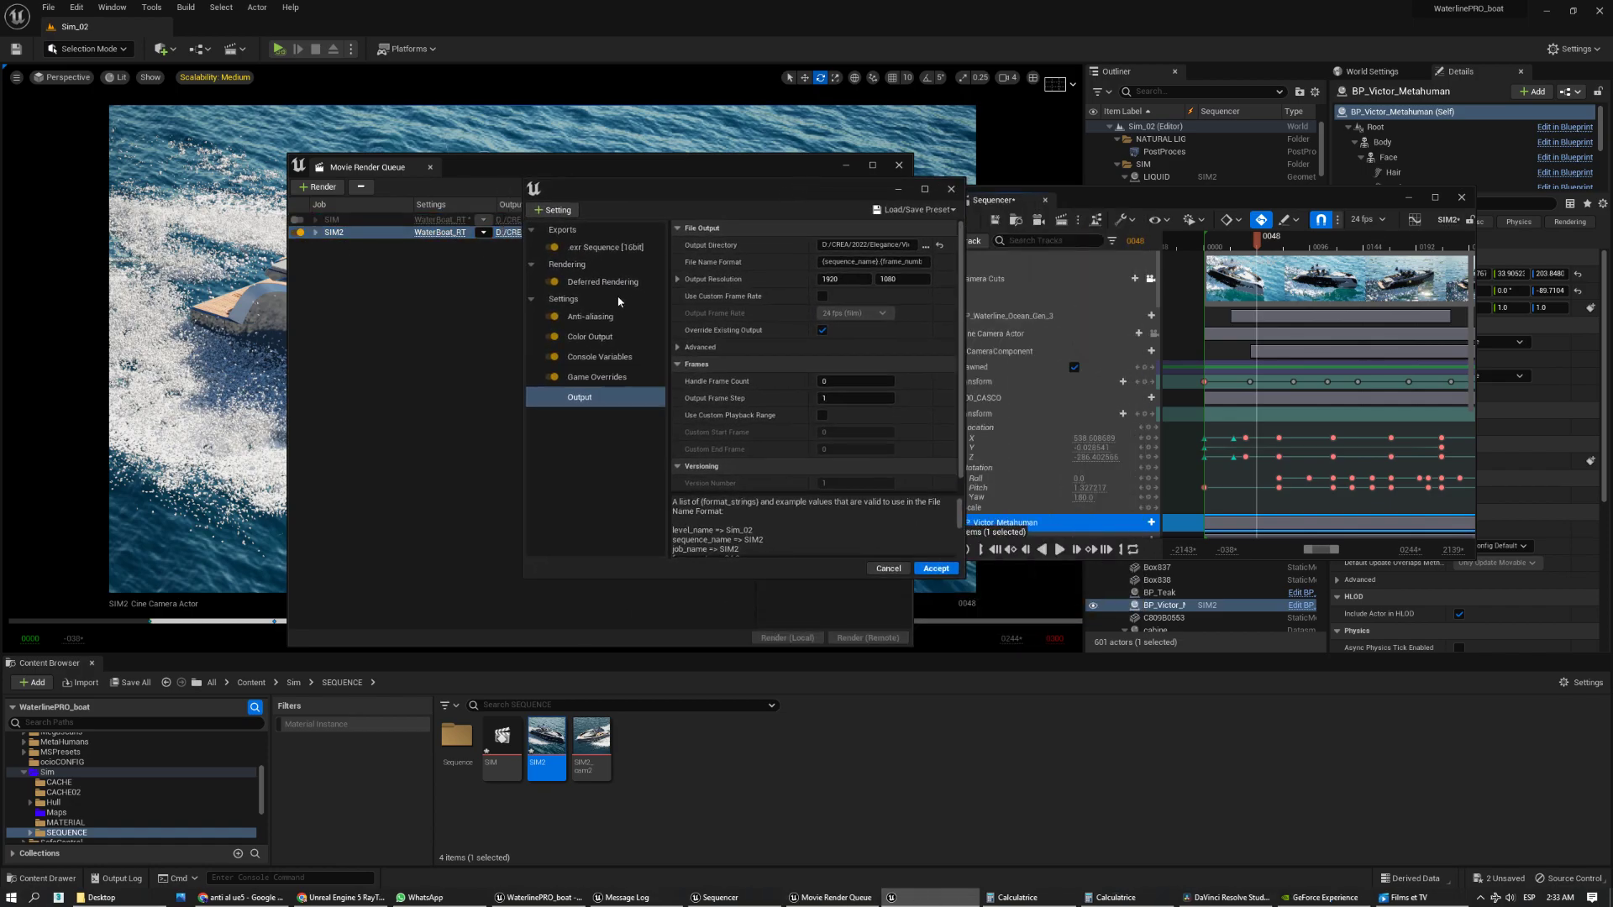
click(609, 359)
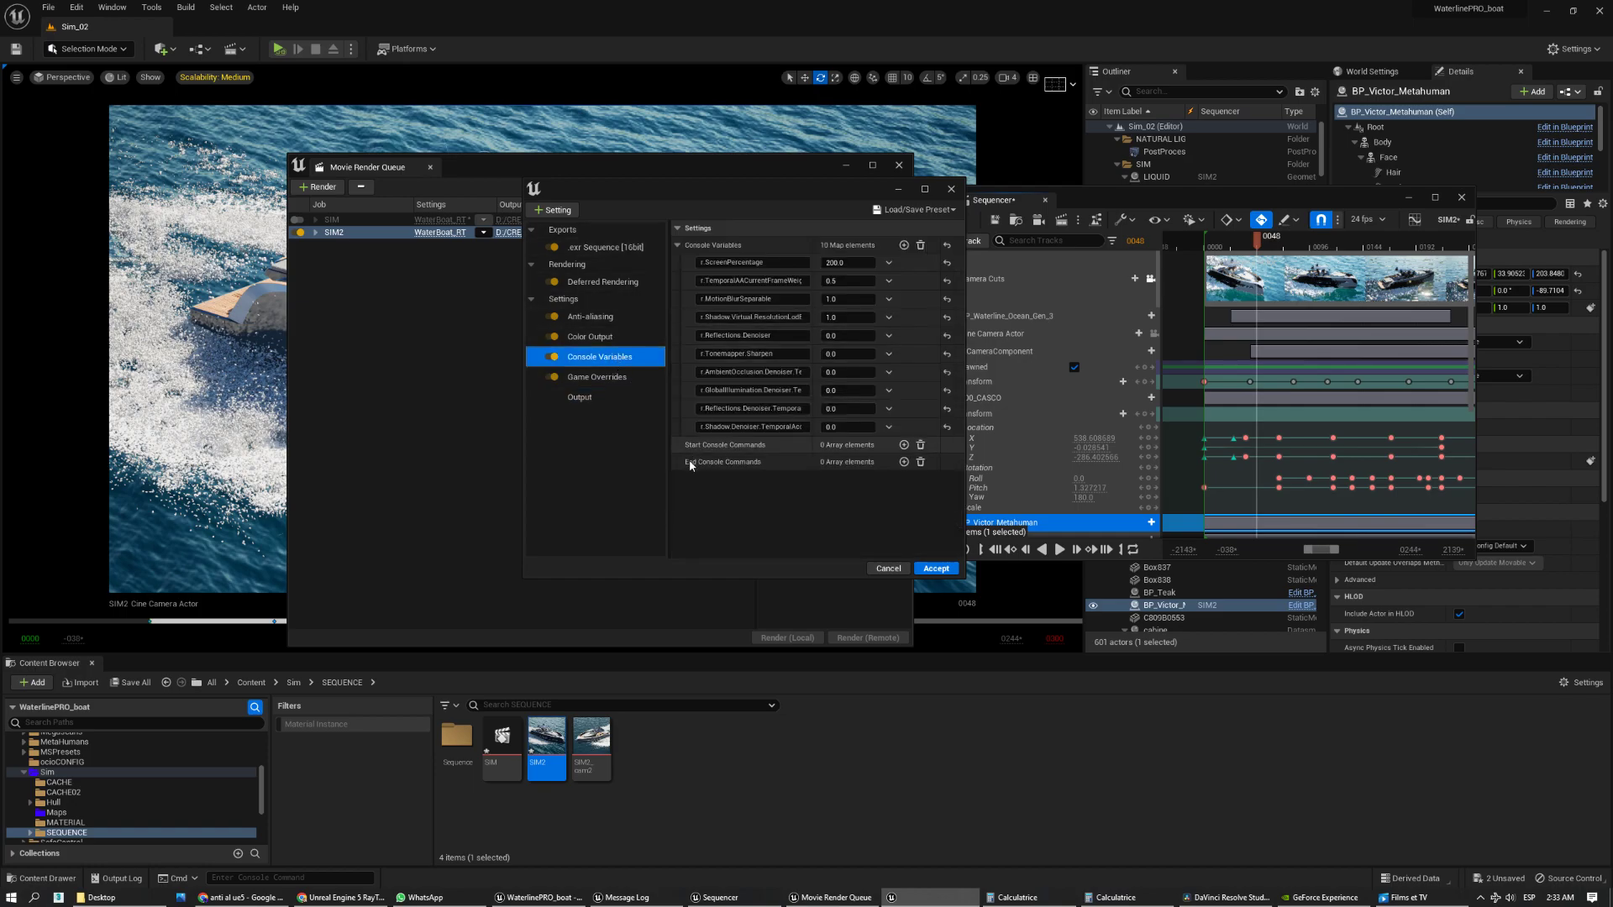
click(597, 316)
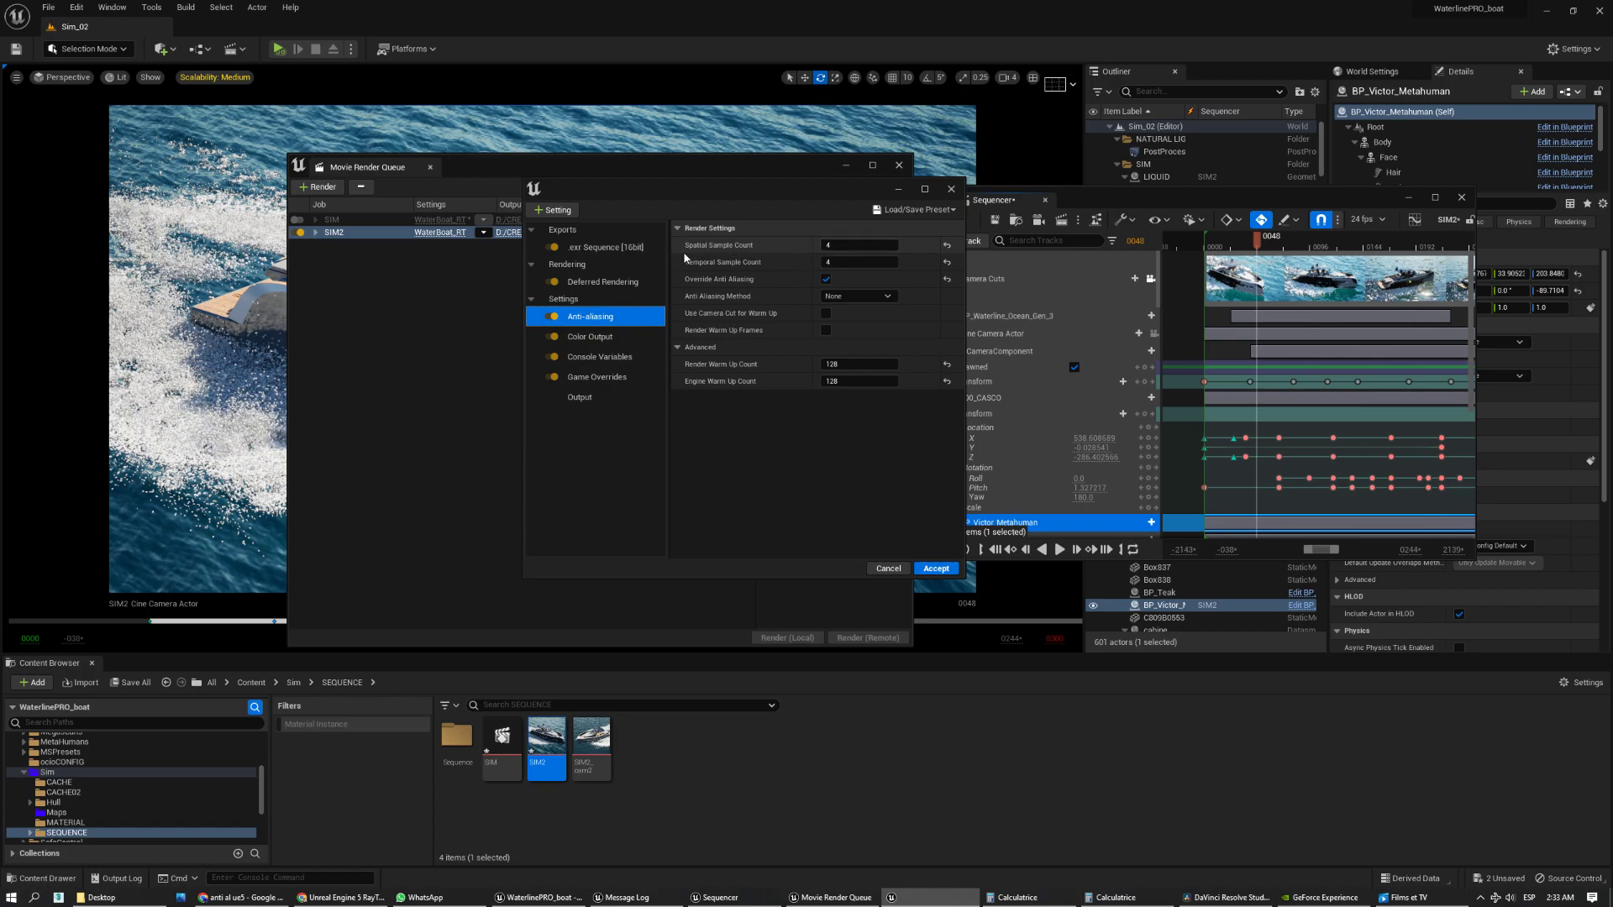
- Type and commit a new value in the SIM2 Spatial Sample Count field
click(874, 249)
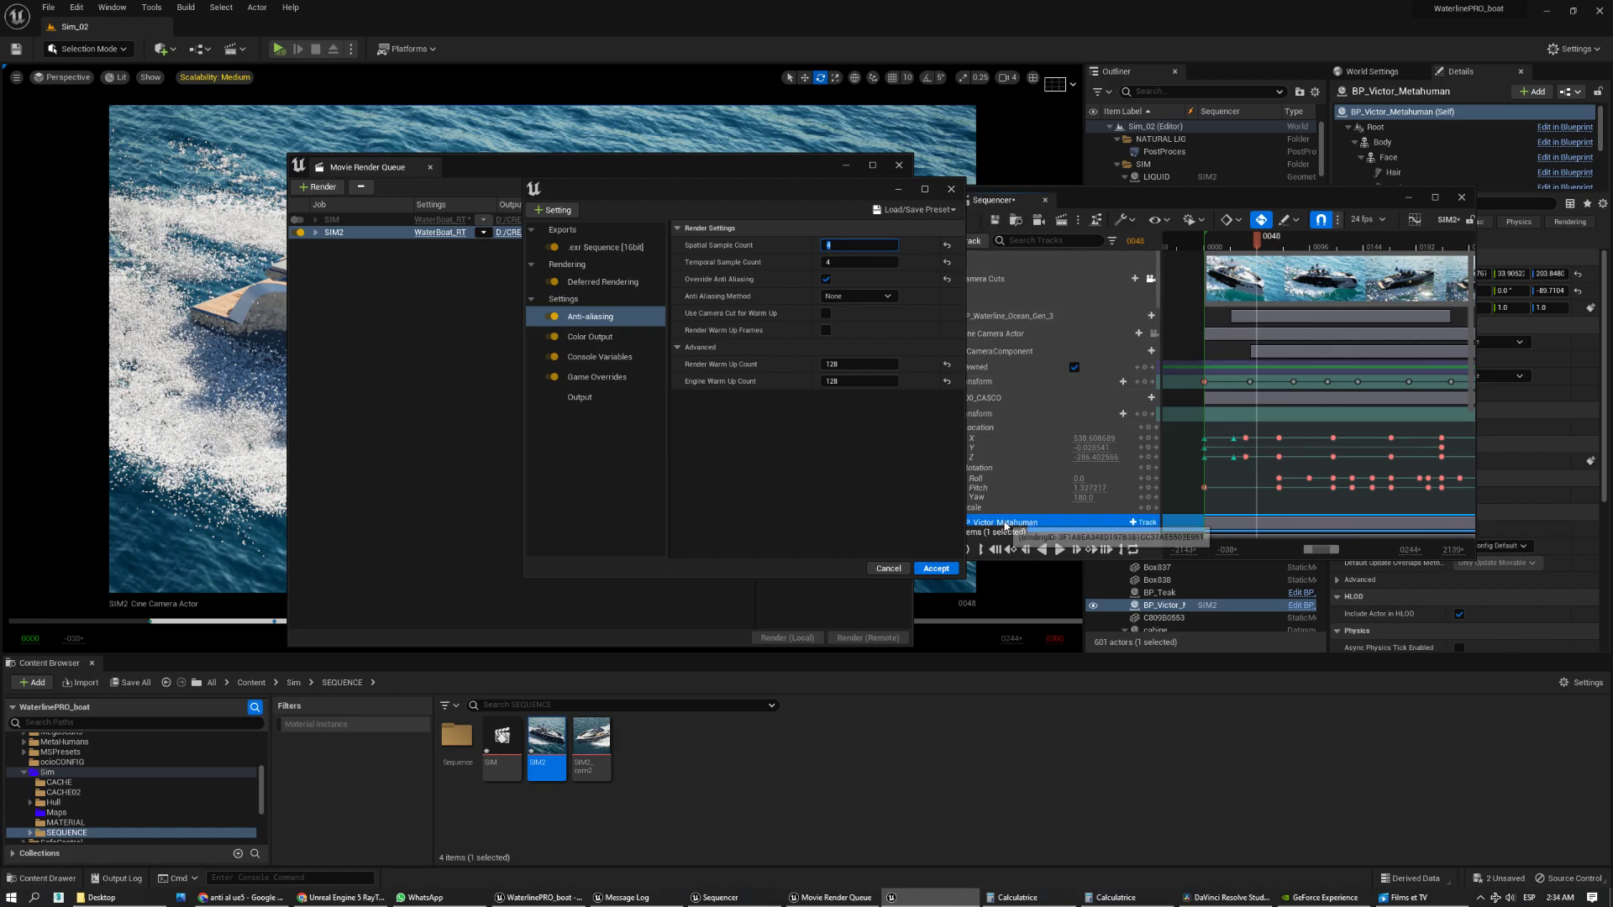
text(4)
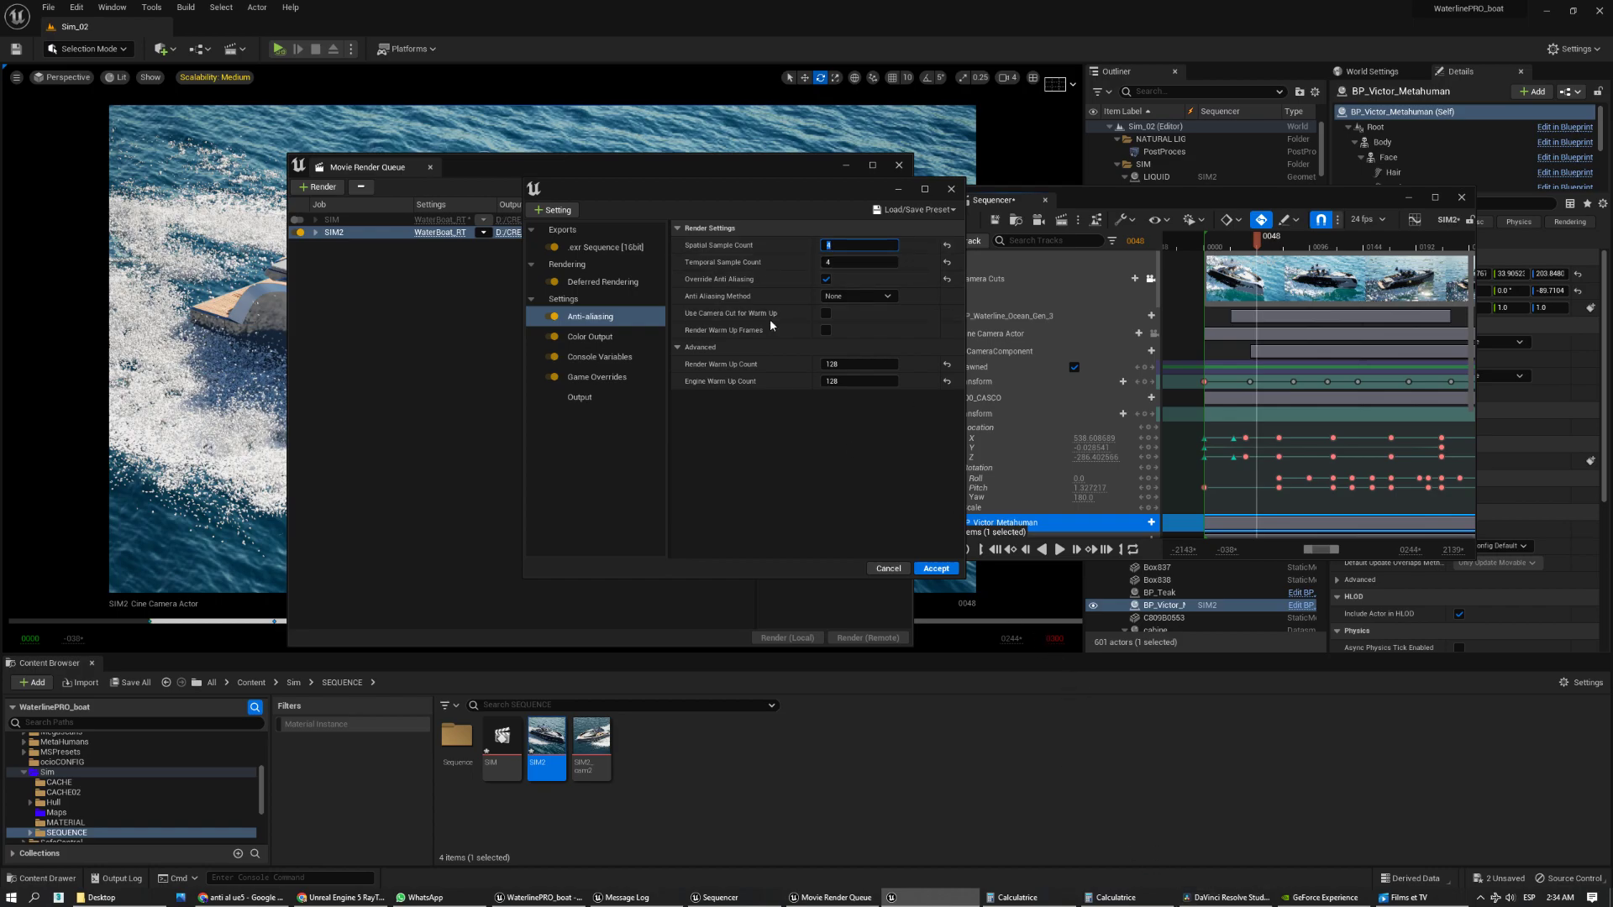
click(552, 322)
click(870, 244)
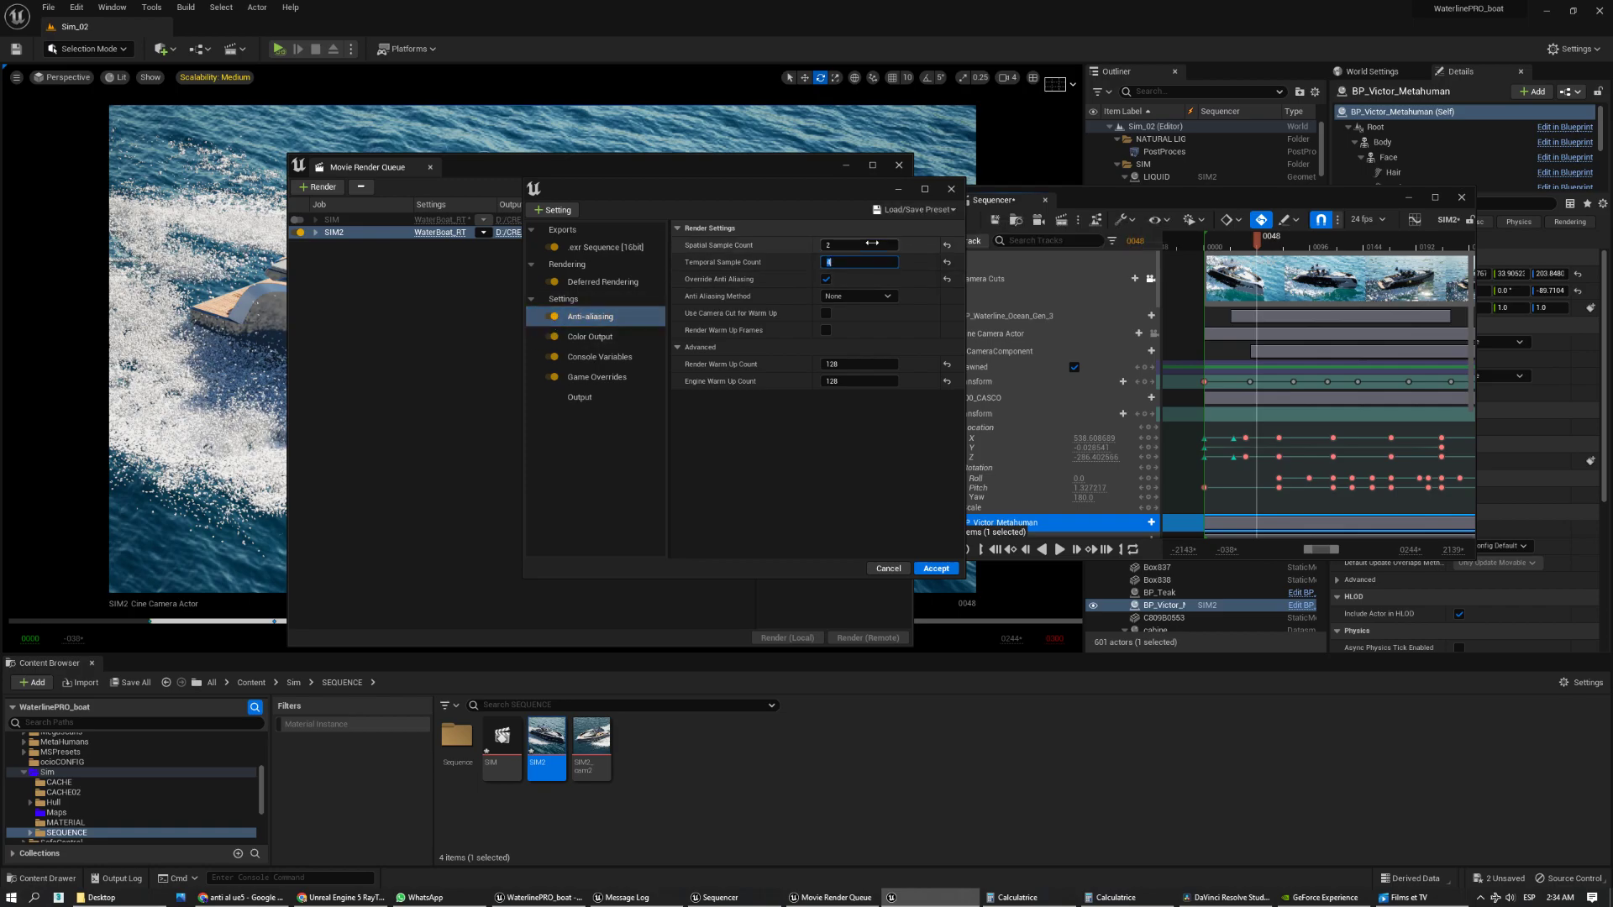
text(2)
click(872, 243)
key(Return)
- Replace the spatial count and move to the temporal count, leaving both at 32
click(880, 244)
text(1616)
click(877, 249)
key(Tab)
text(3)
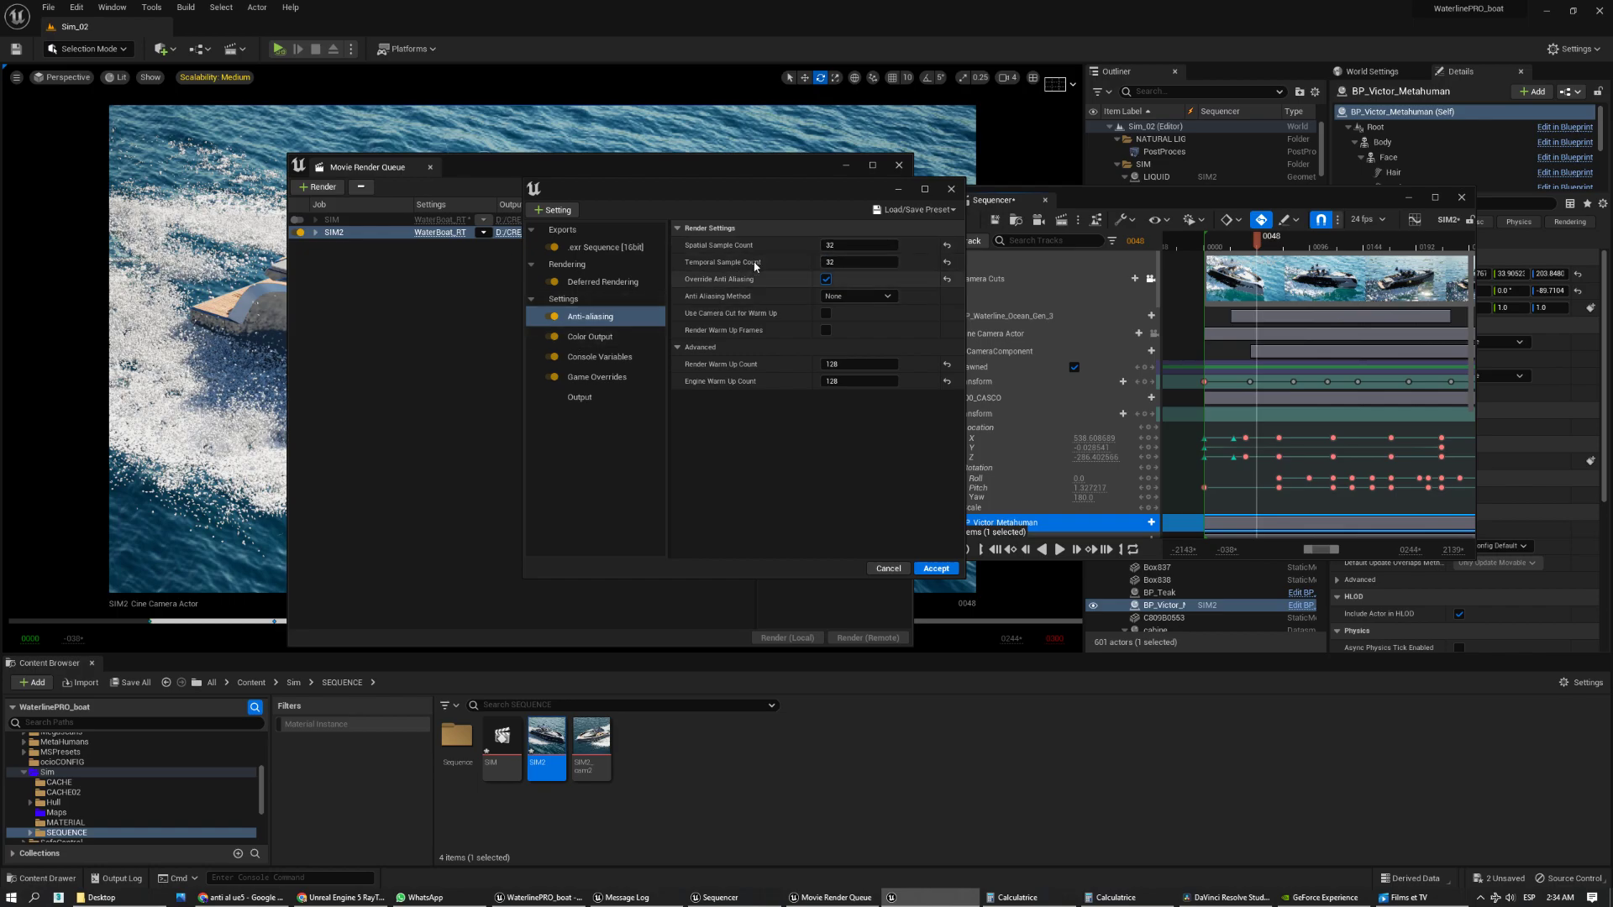
click(563, 299)
click(569, 322)
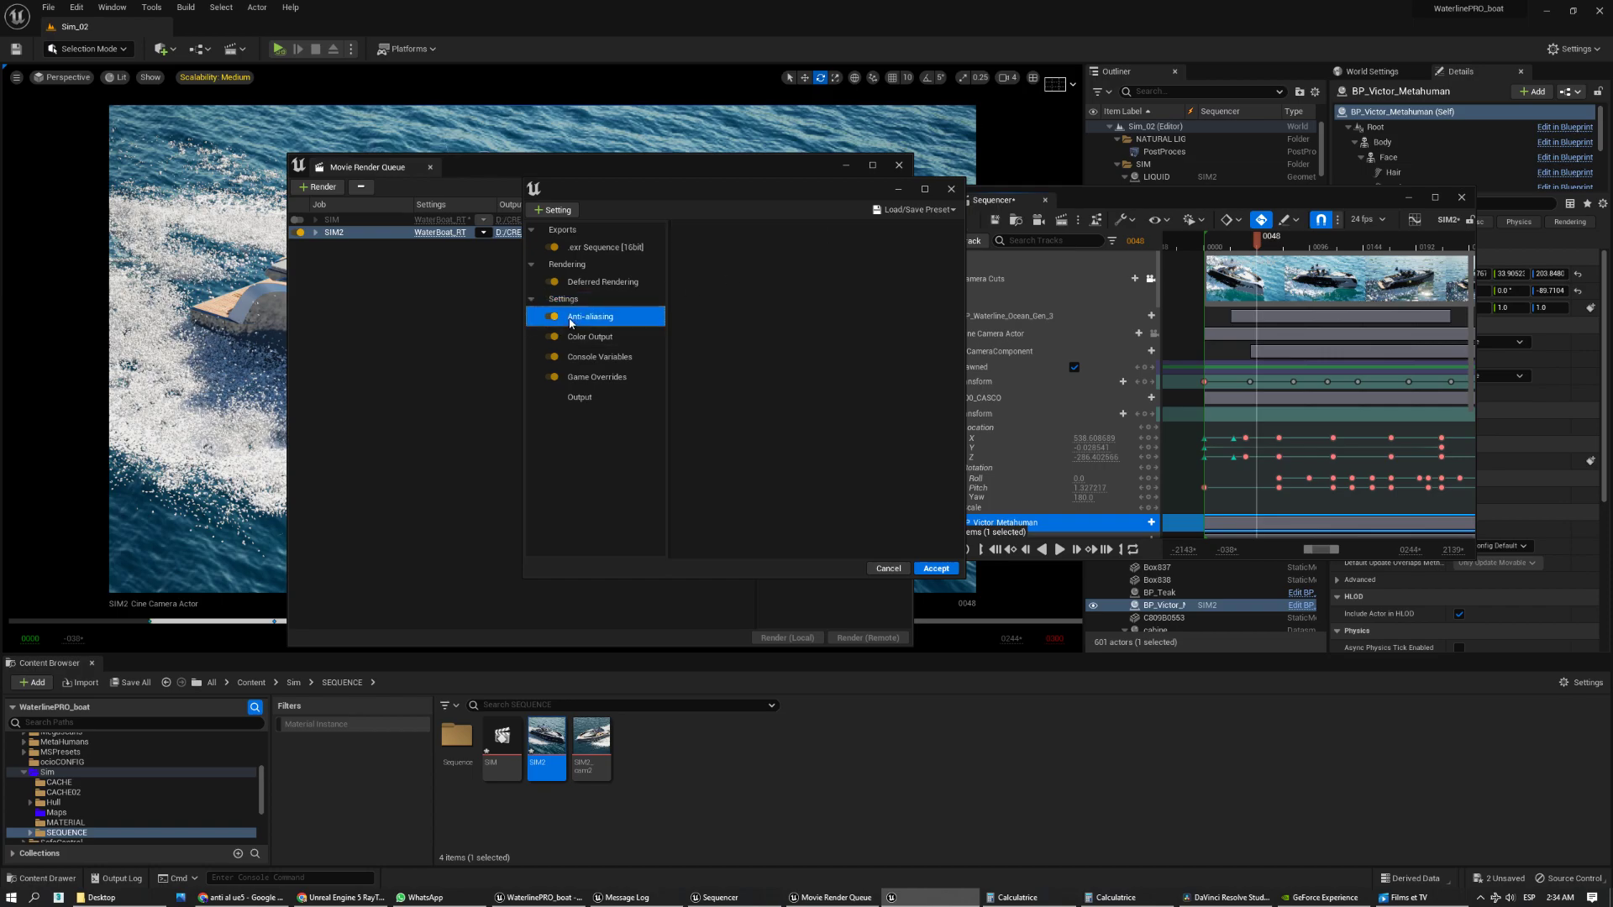
- Expand the Anti-aliasing settings and enter 2 for the spatial and temporal sample counts
click(552, 317)
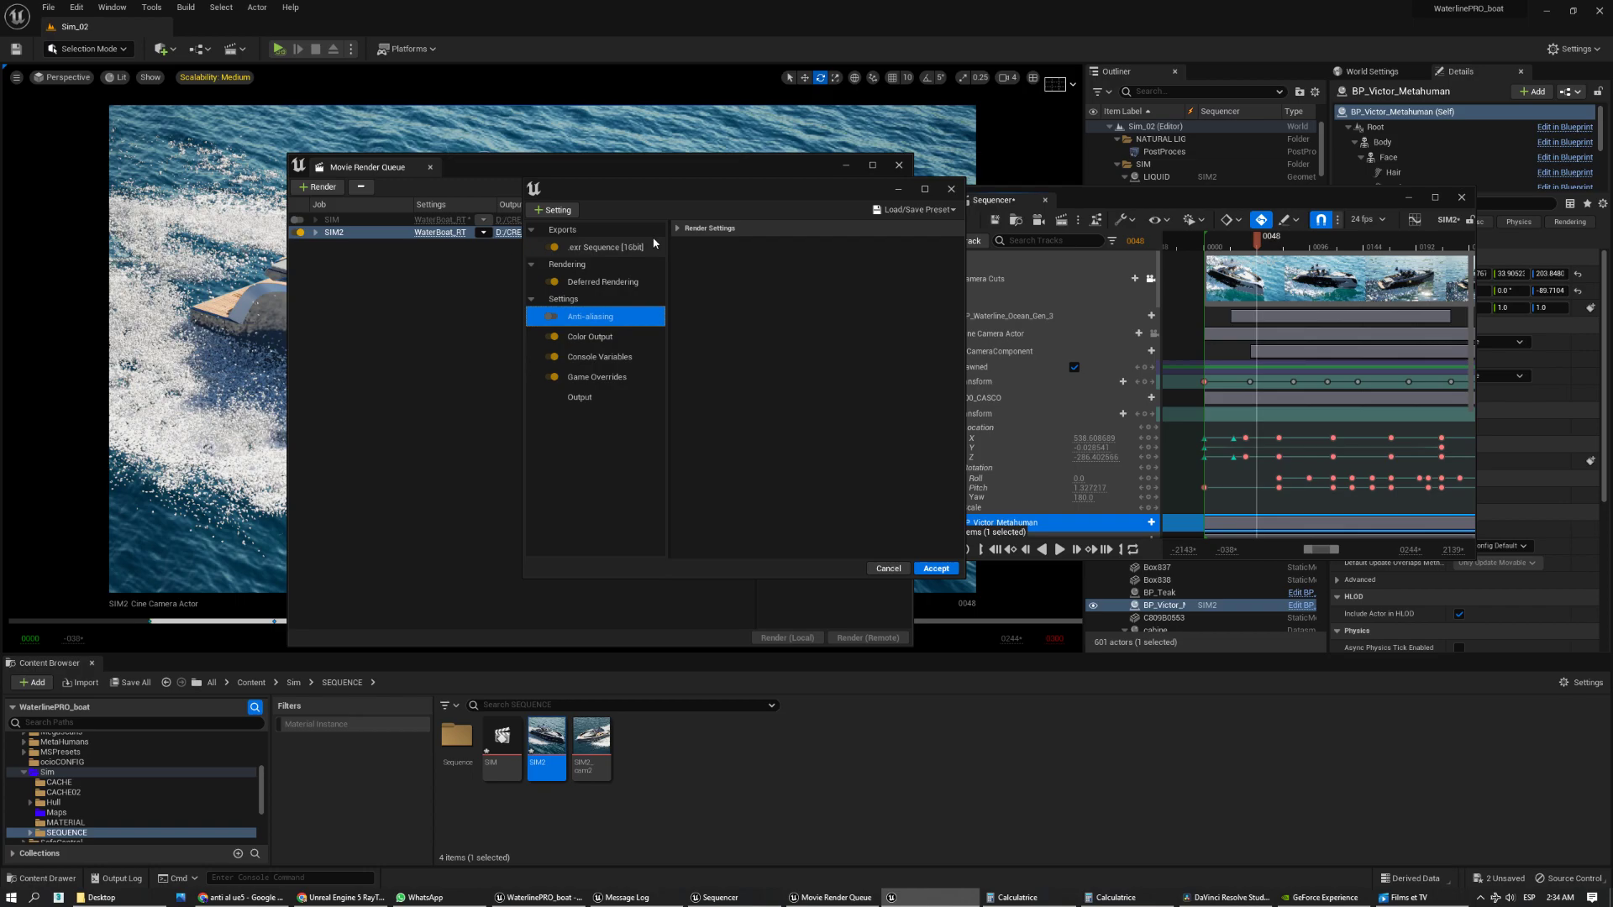
click(557, 317)
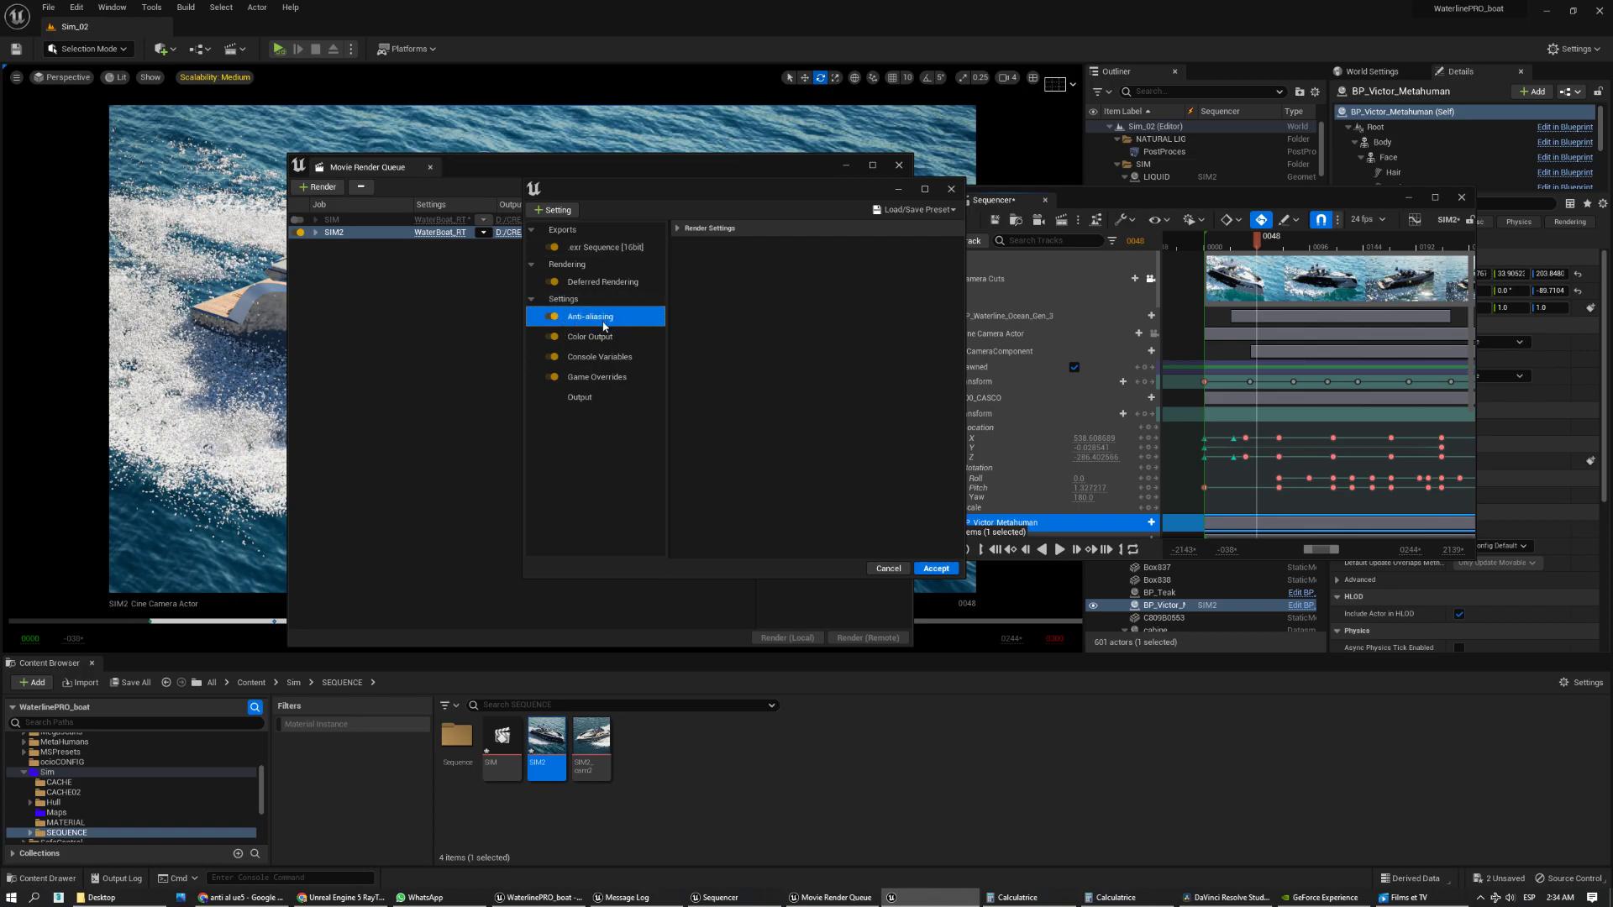
click(682, 229)
click(857, 244)
text(2)
key(Tab)
text(2)
key(Return)
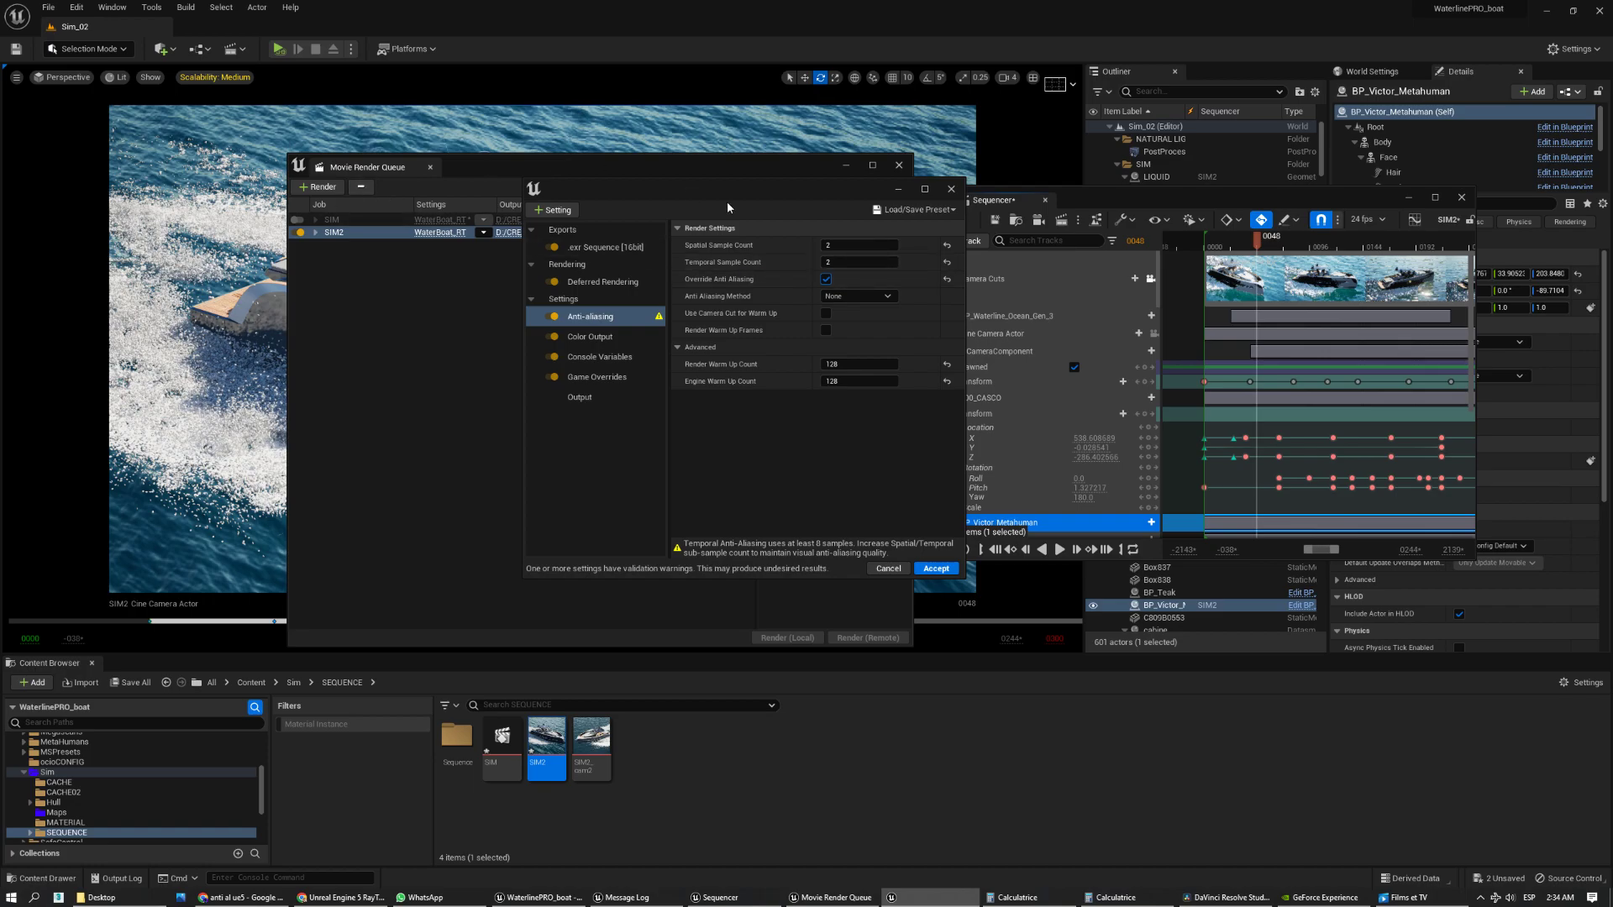
- Raise both the spatial and temporal sample counts to 64
click(841, 248)
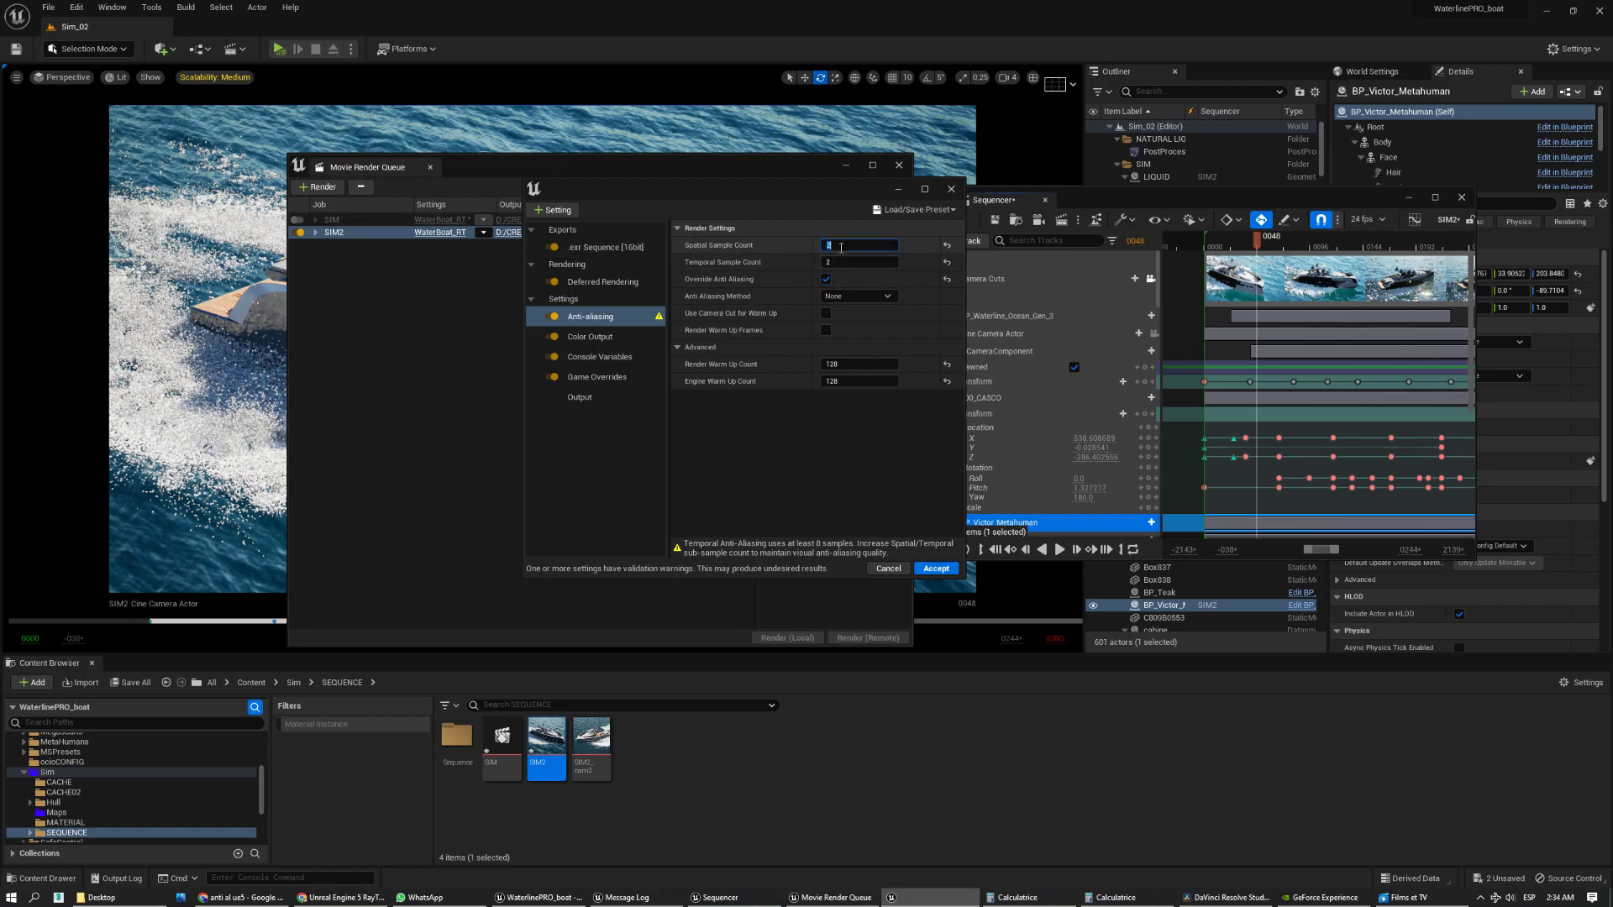
text(4)
key(Tab)
text(4)
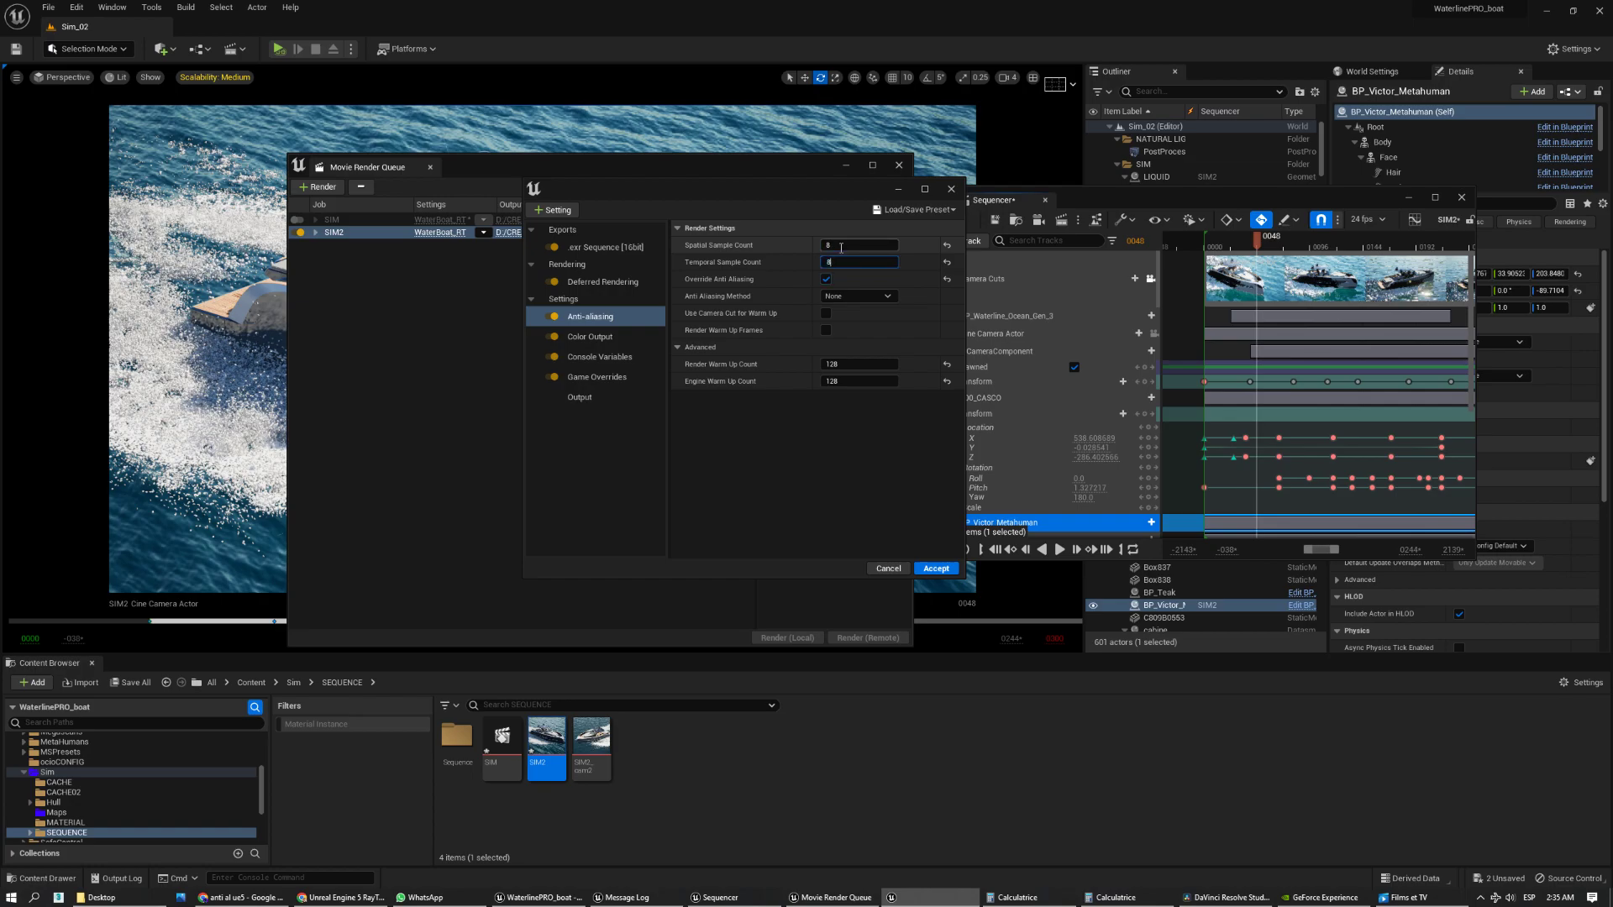
click(841, 248)
text(64)
key(Tab)
text(64)
click(1017, 897)
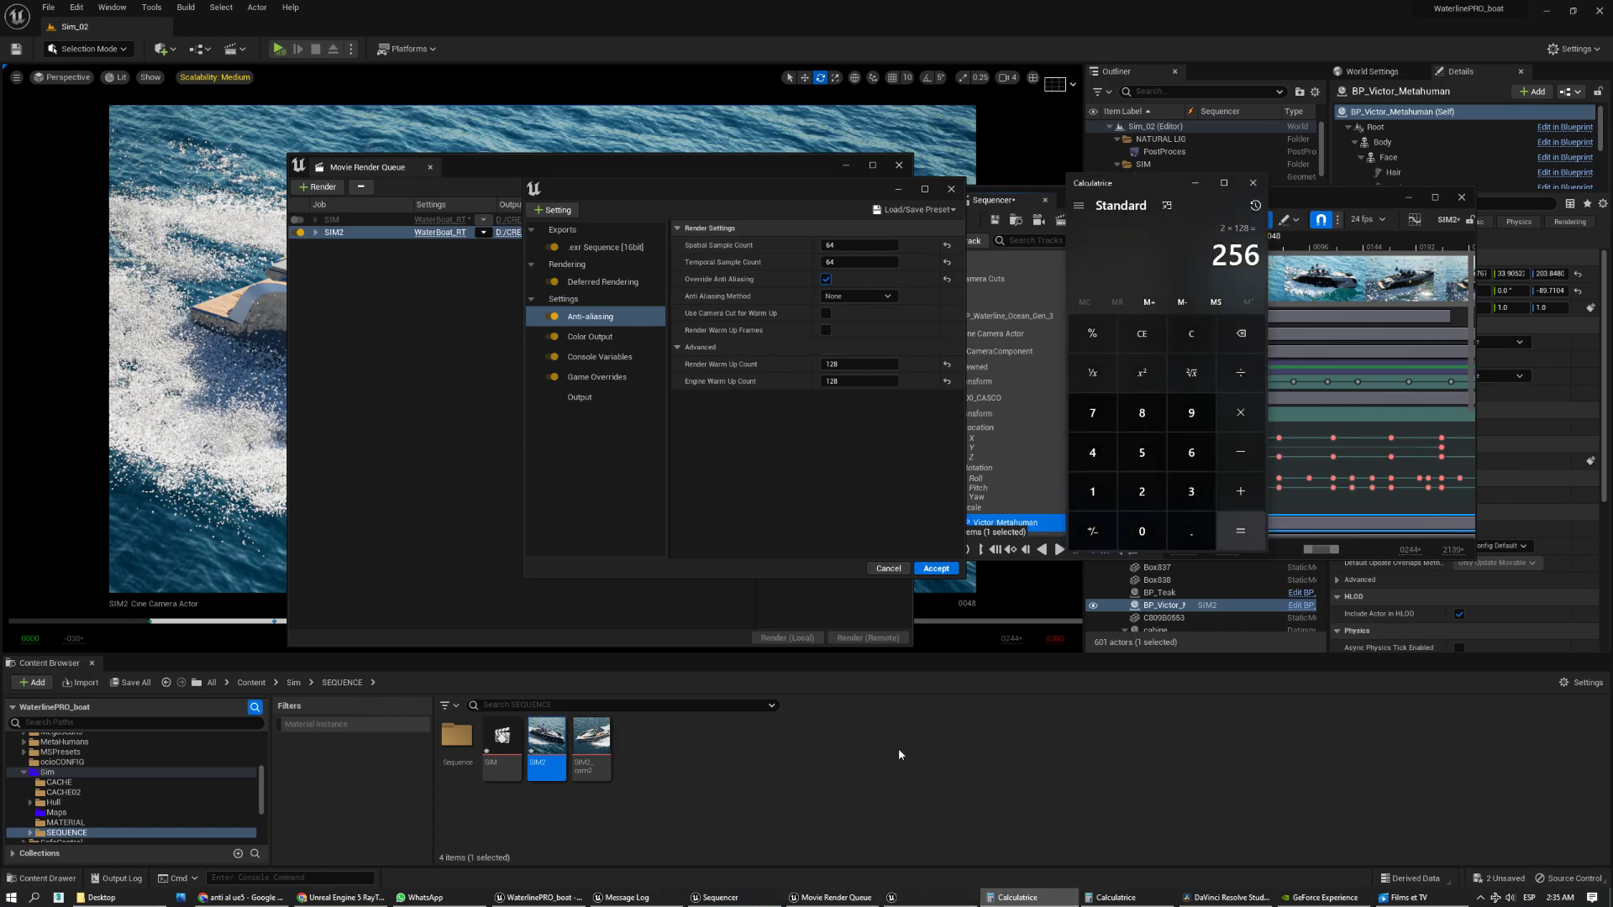
- Compute 64 × 64 = 4,096 in Calculator, highlight the result, then return to the Yacht Sim edit
click(1191, 492)
click(1191, 453)
click(1092, 453)
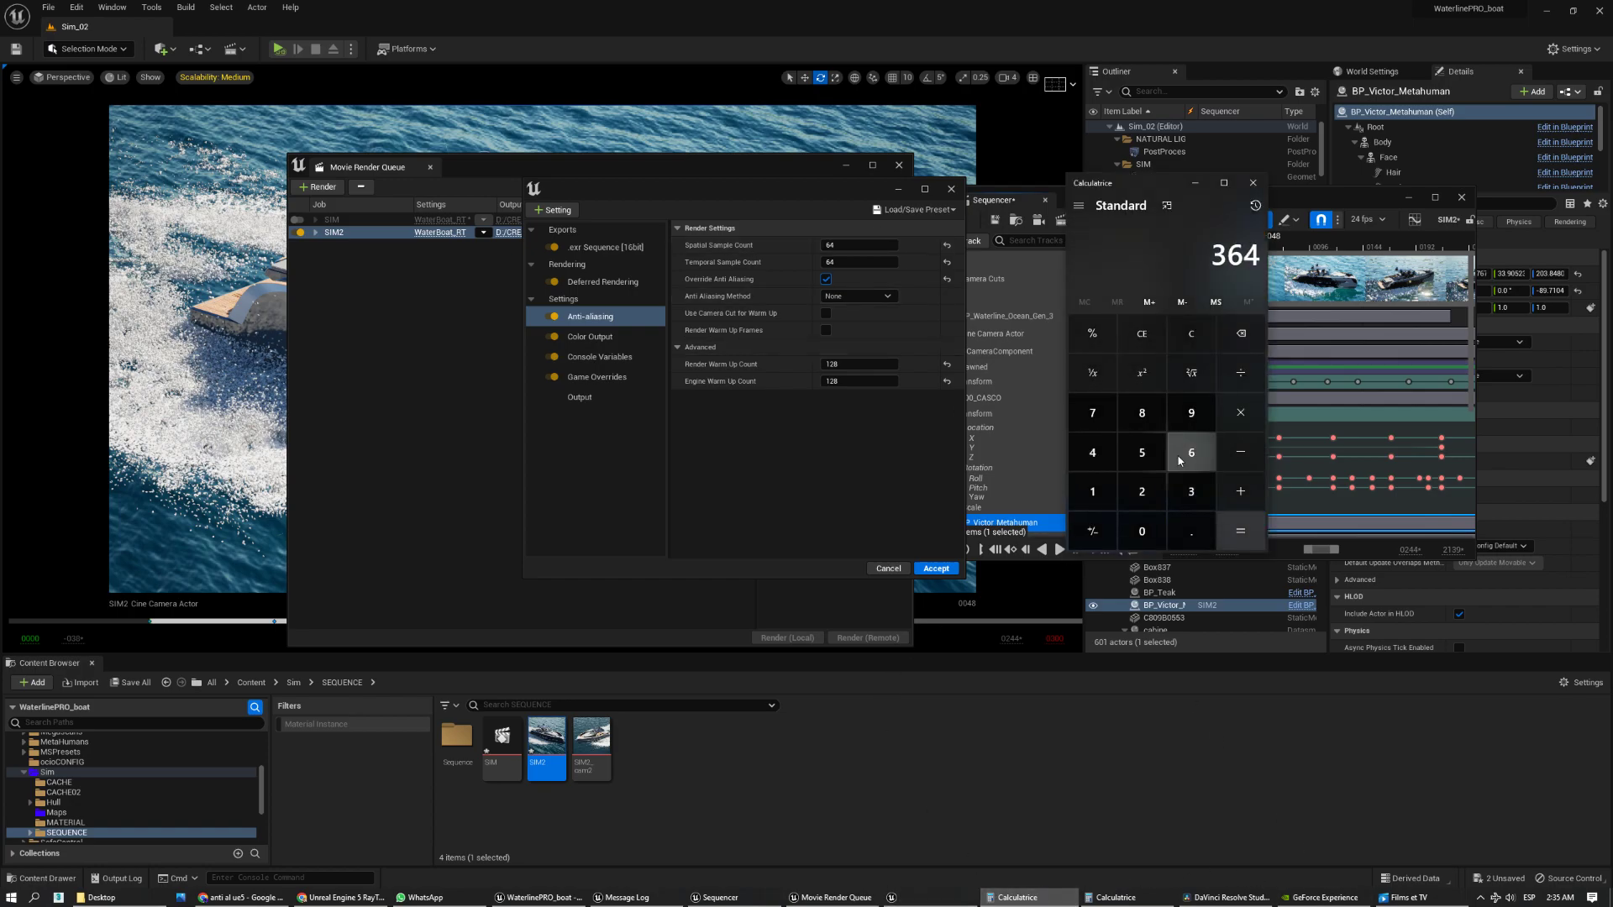
click(1176, 336)
text(64*6)
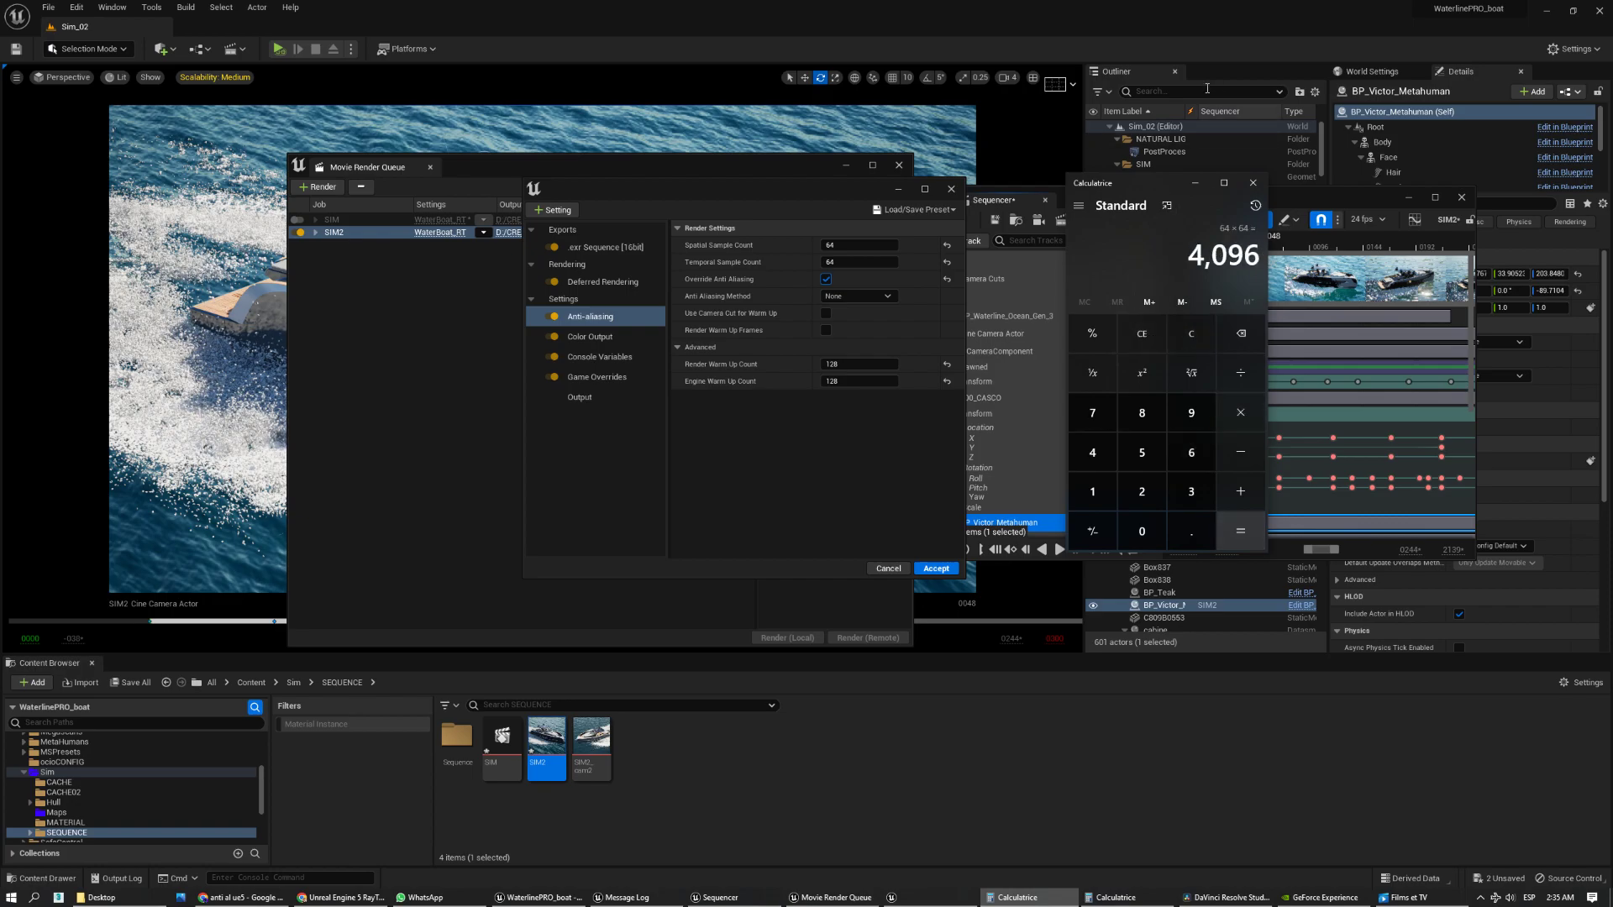
drag(1190, 256, 1277, 244)
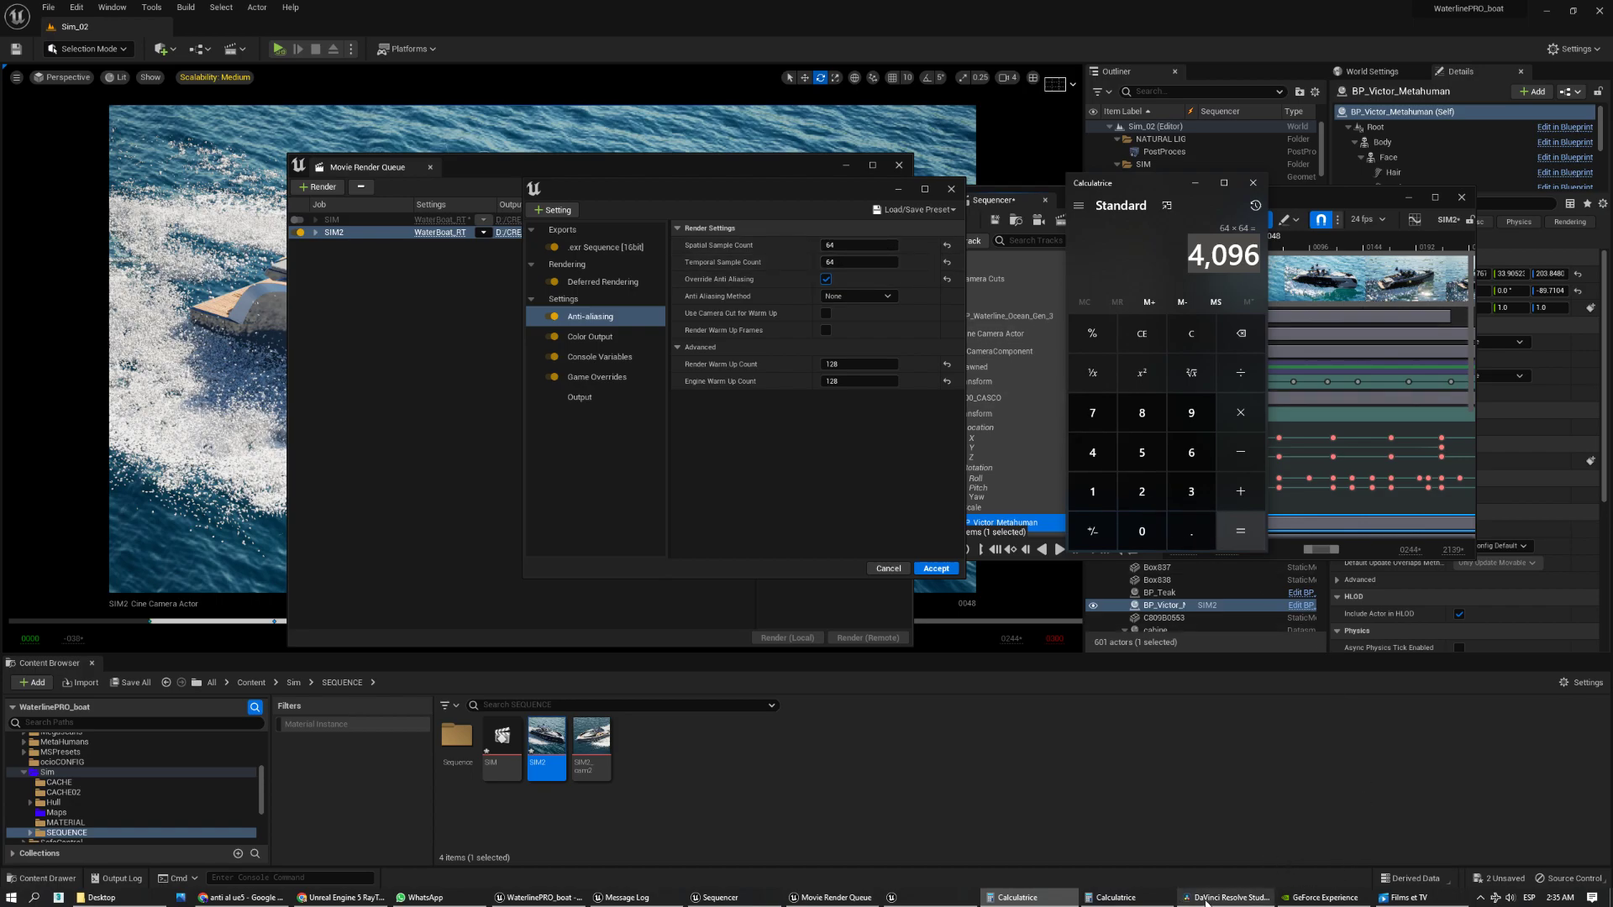
mouse_move(924, 867)
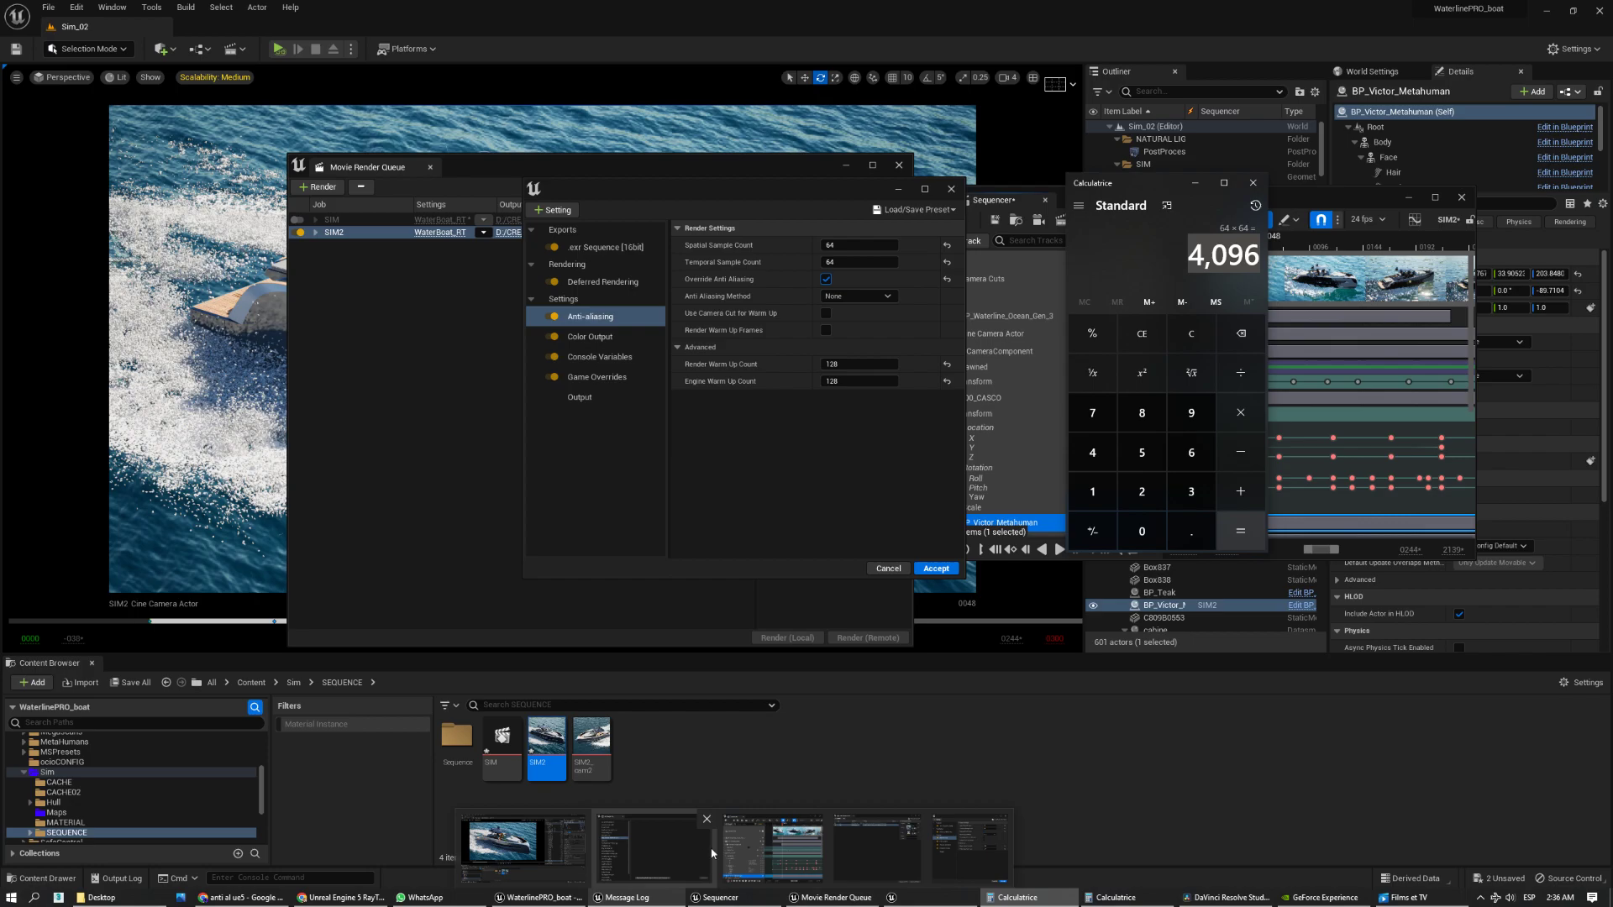
click(1203, 901)
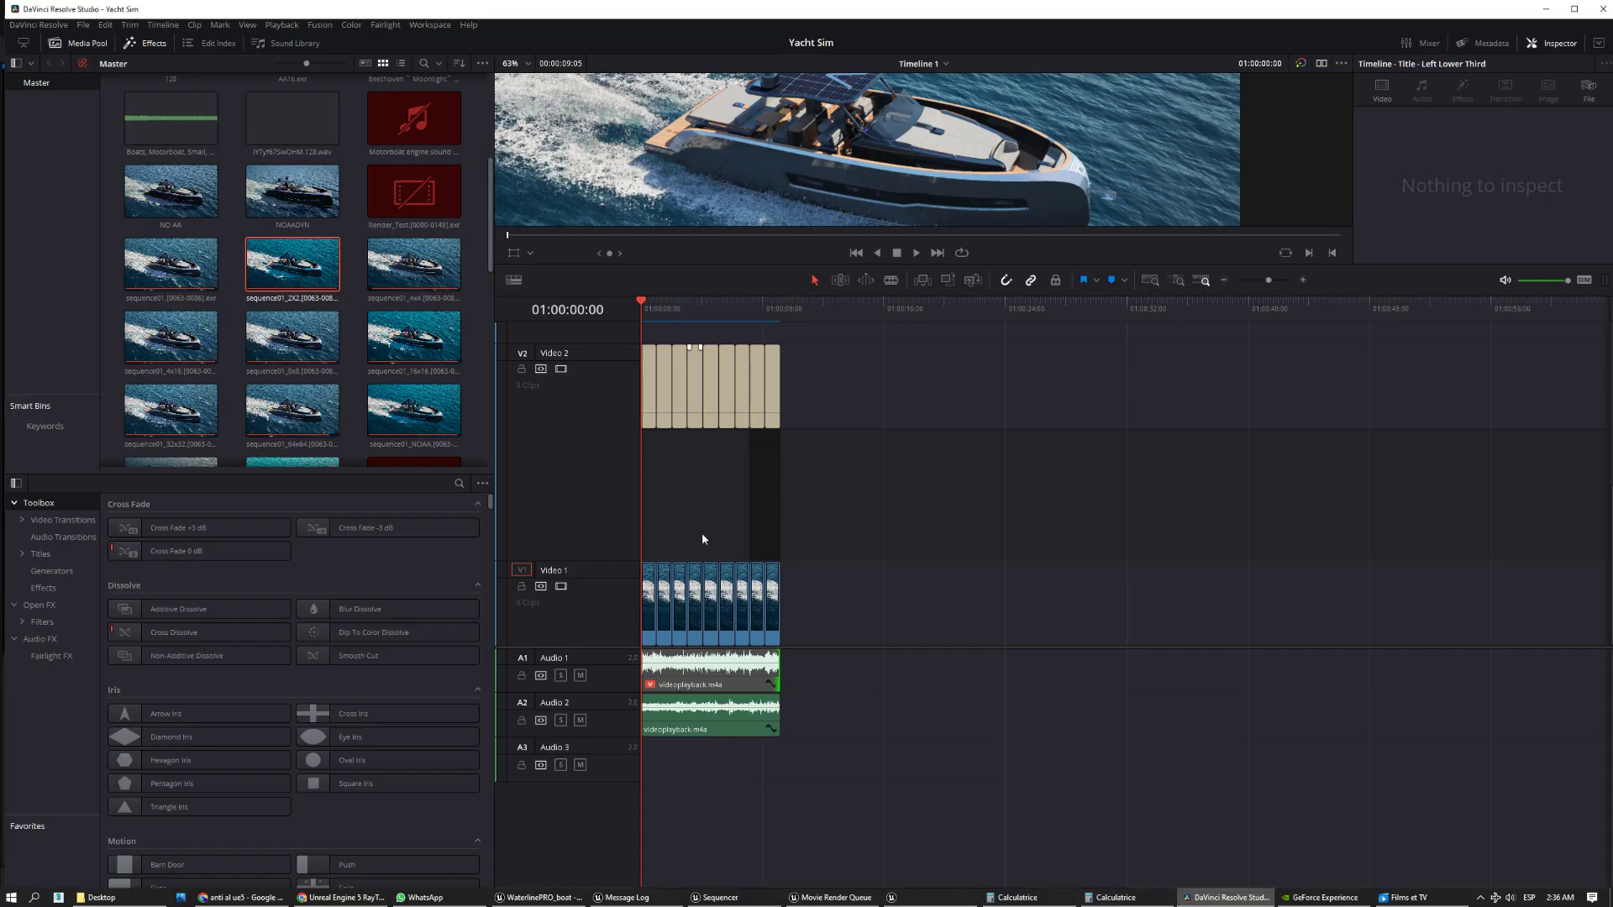
- Fit all Yacht Sim clips to the timeline width with Shift+Z
key(shift+z)
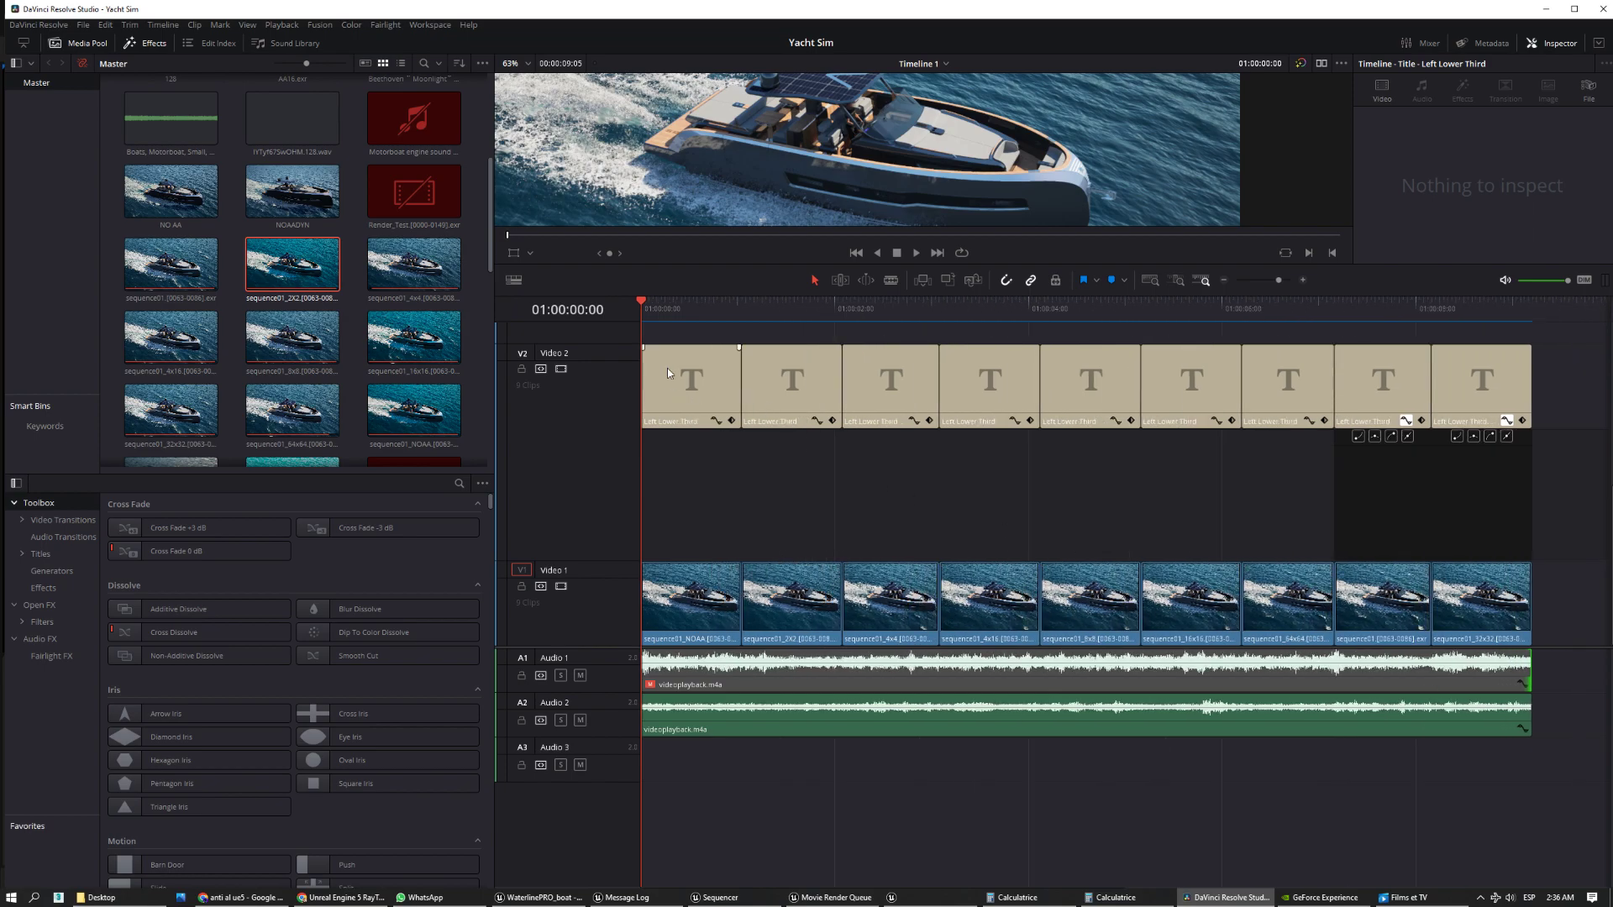
scroll(966, 133, down, 10)
scroll(952, 182, up, 10)
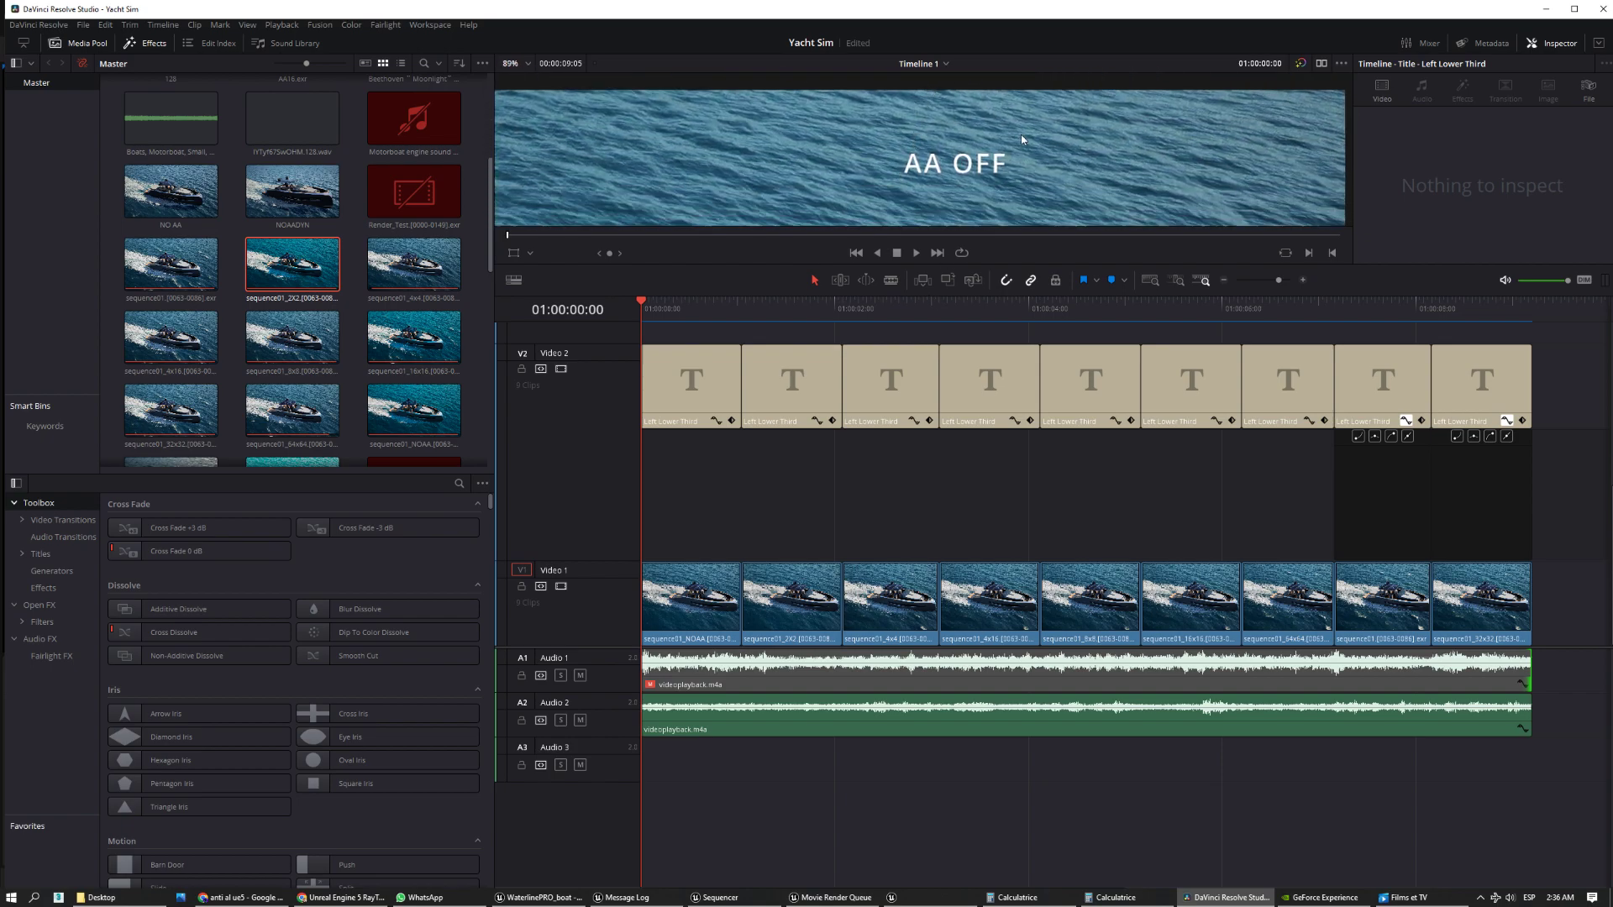
scroll(956, 185, down, 3)
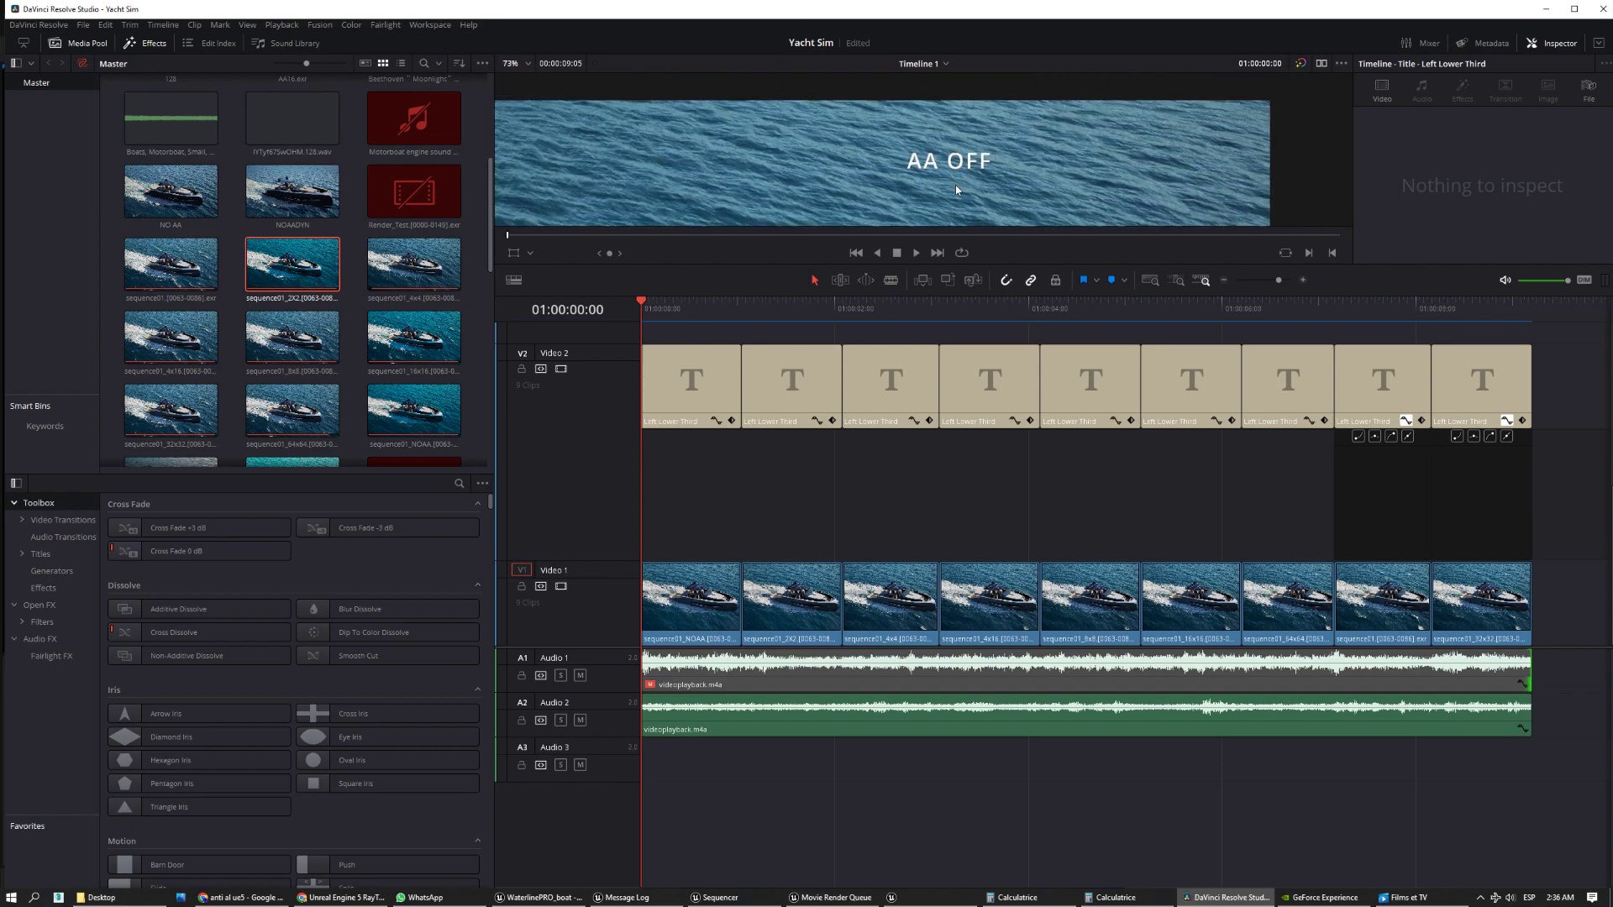
- Step through the captioned clips: sample count 4, temporal 16, spatial 16, 2/100, 32/32 and 64/64
click(743, 308)
click(890, 318)
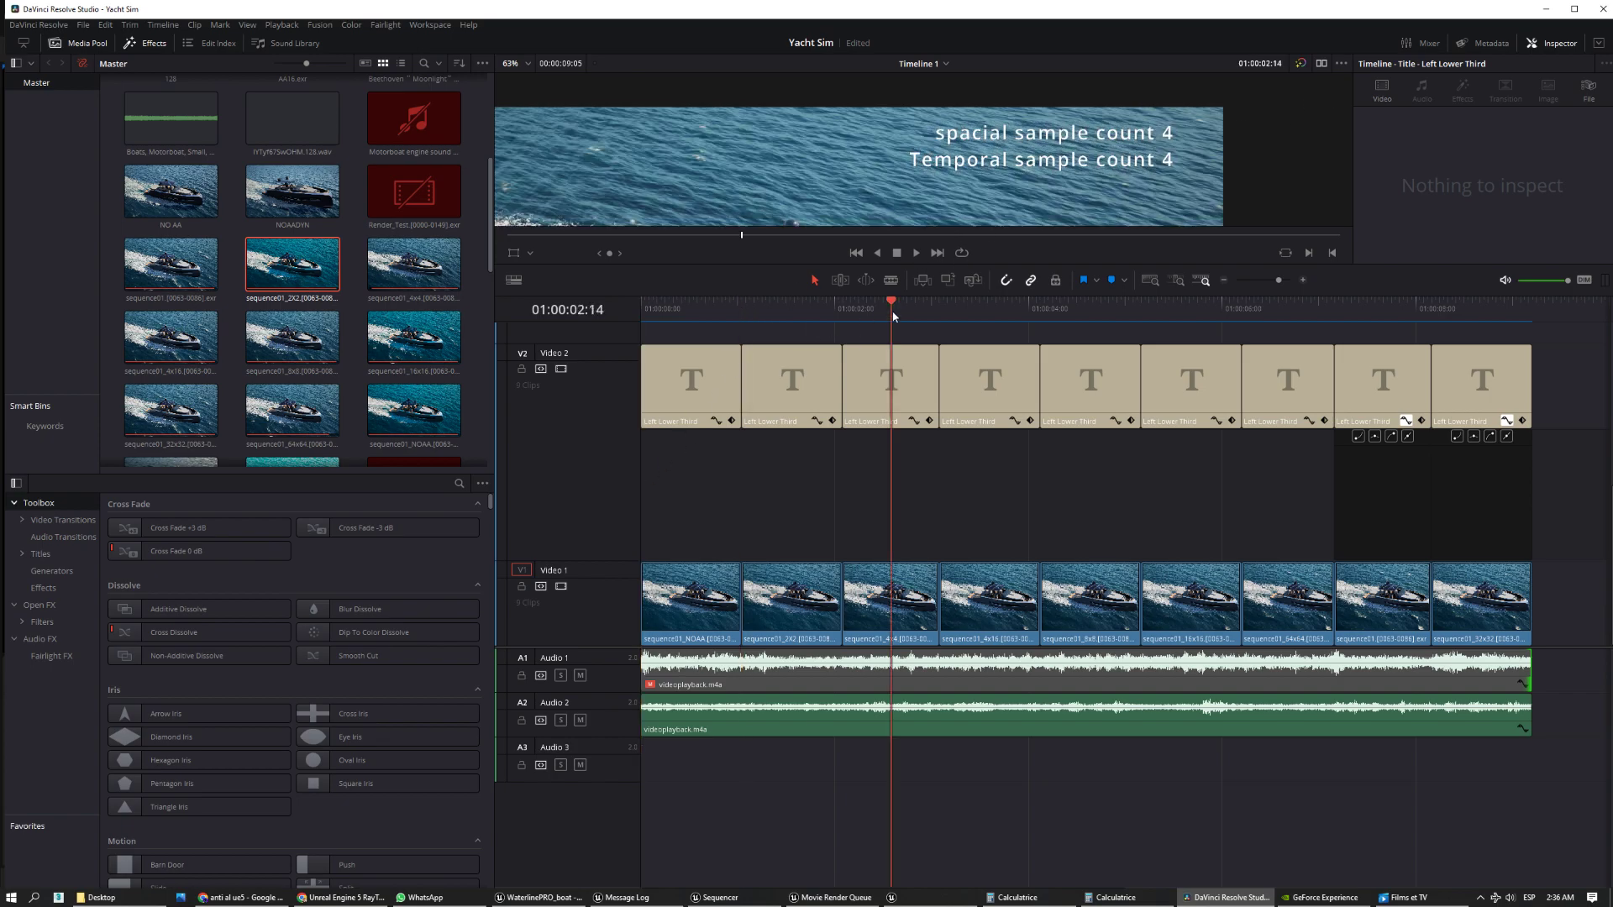
click(972, 323)
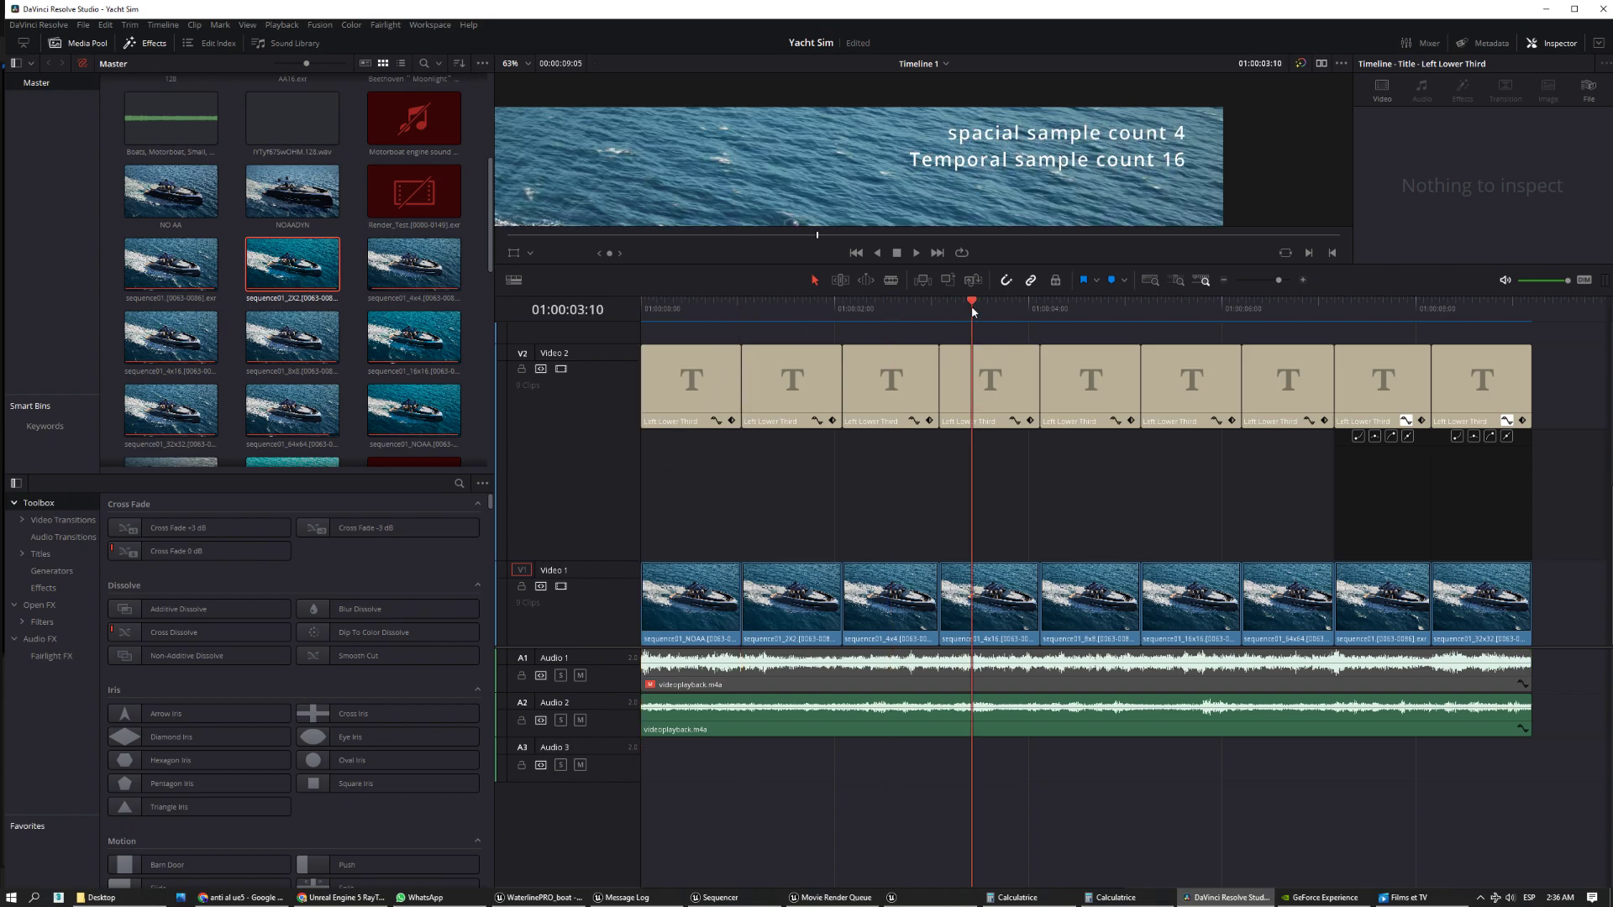
click(1083, 310)
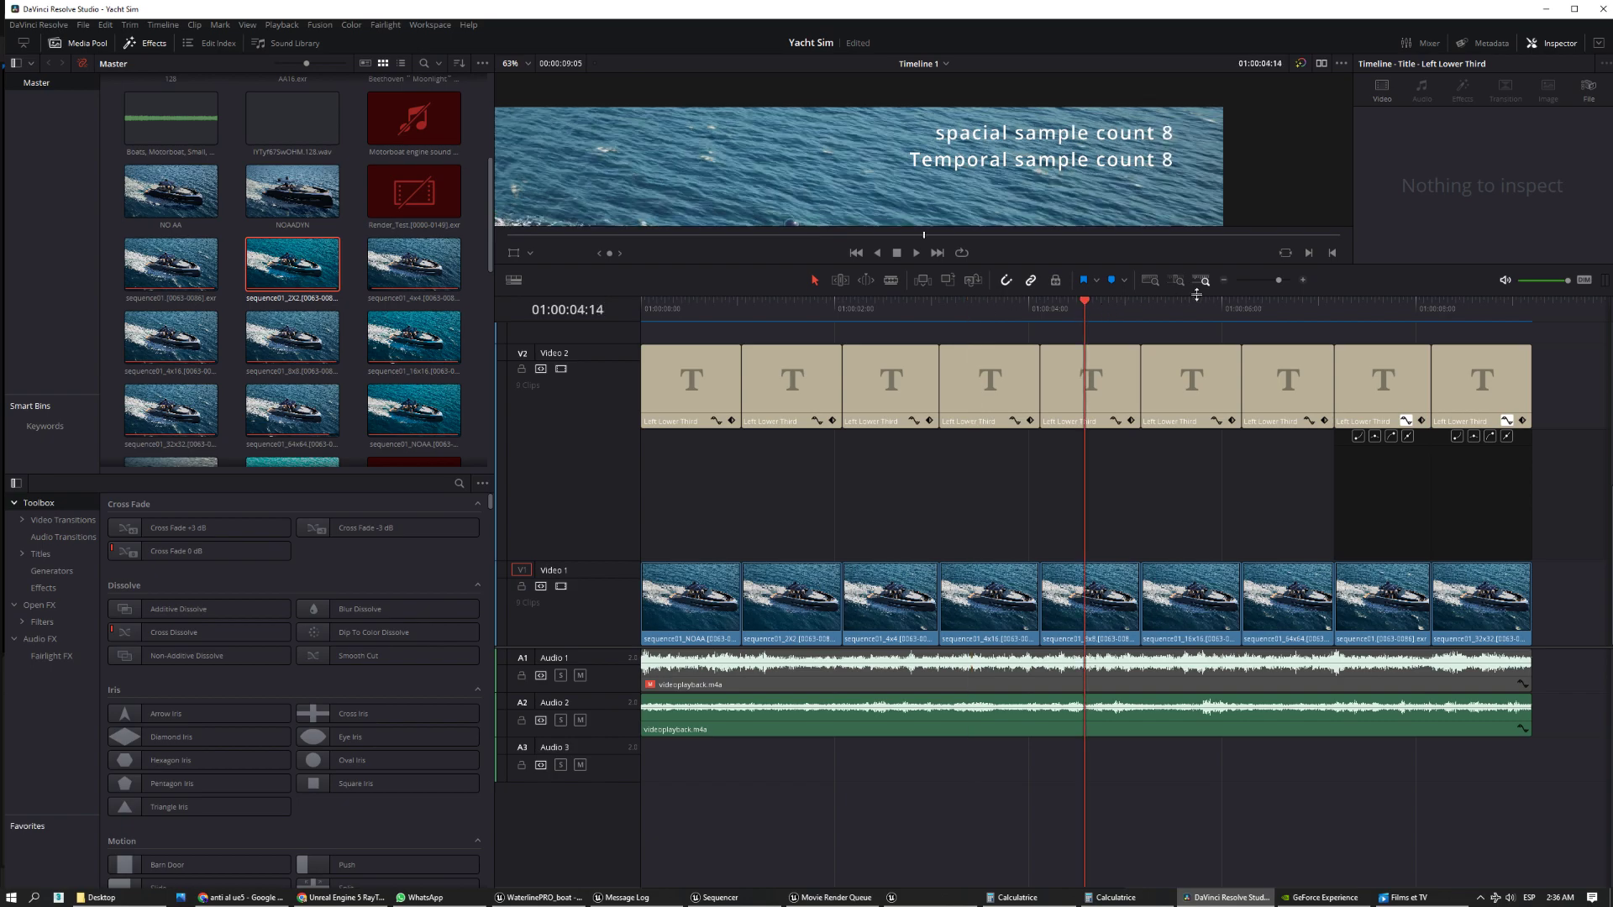
click(1193, 299)
click(1287, 309)
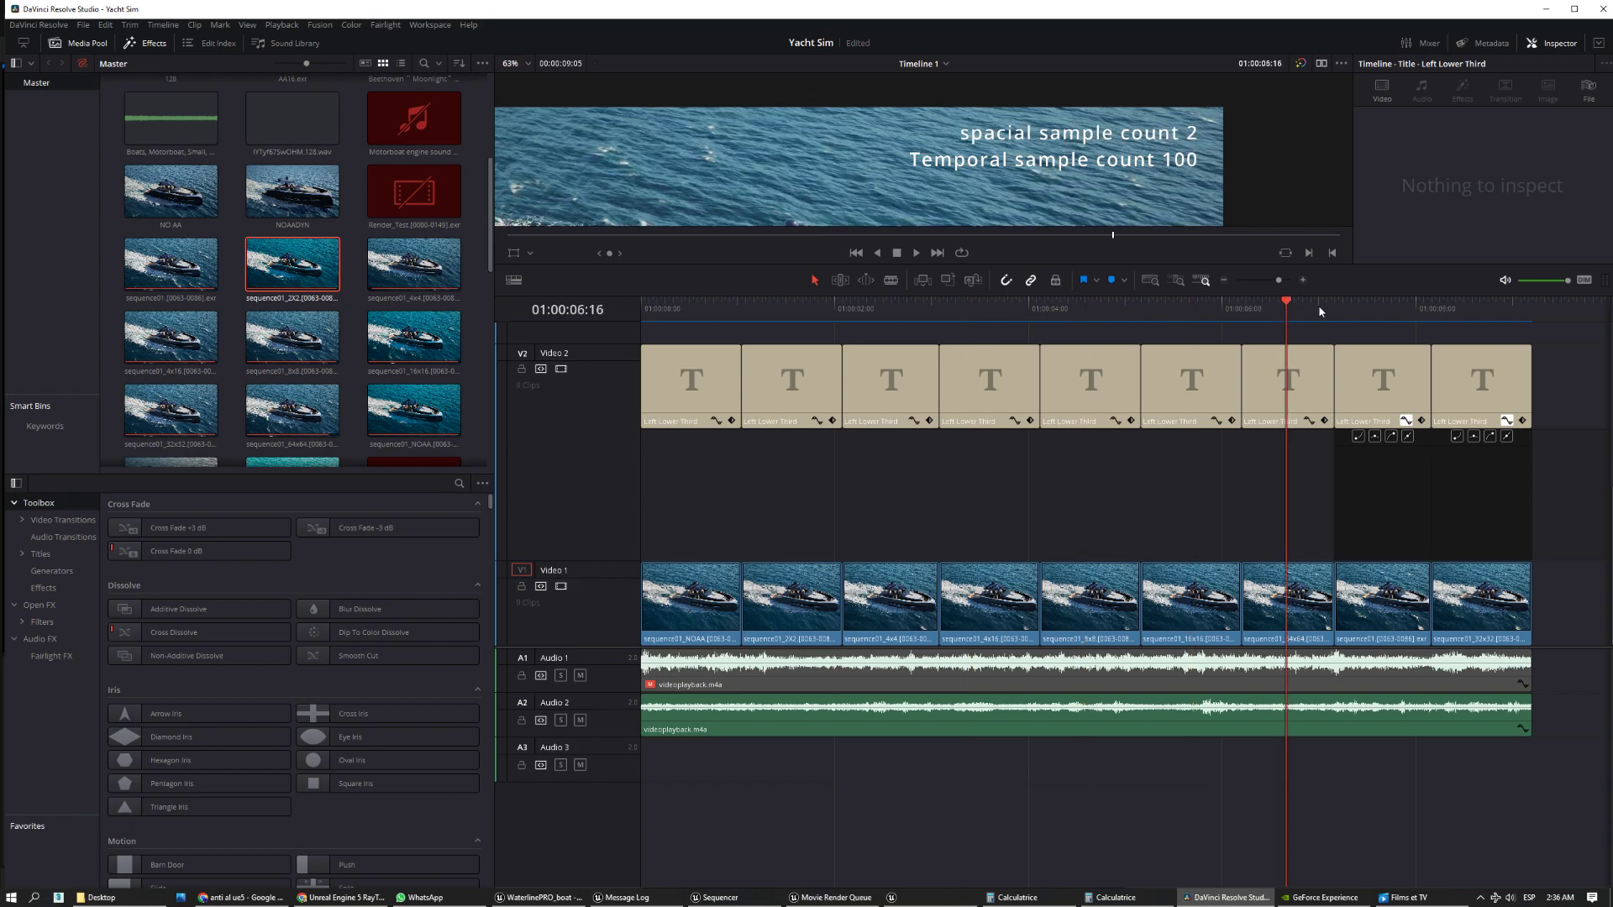
click(1372, 310)
click(1488, 309)
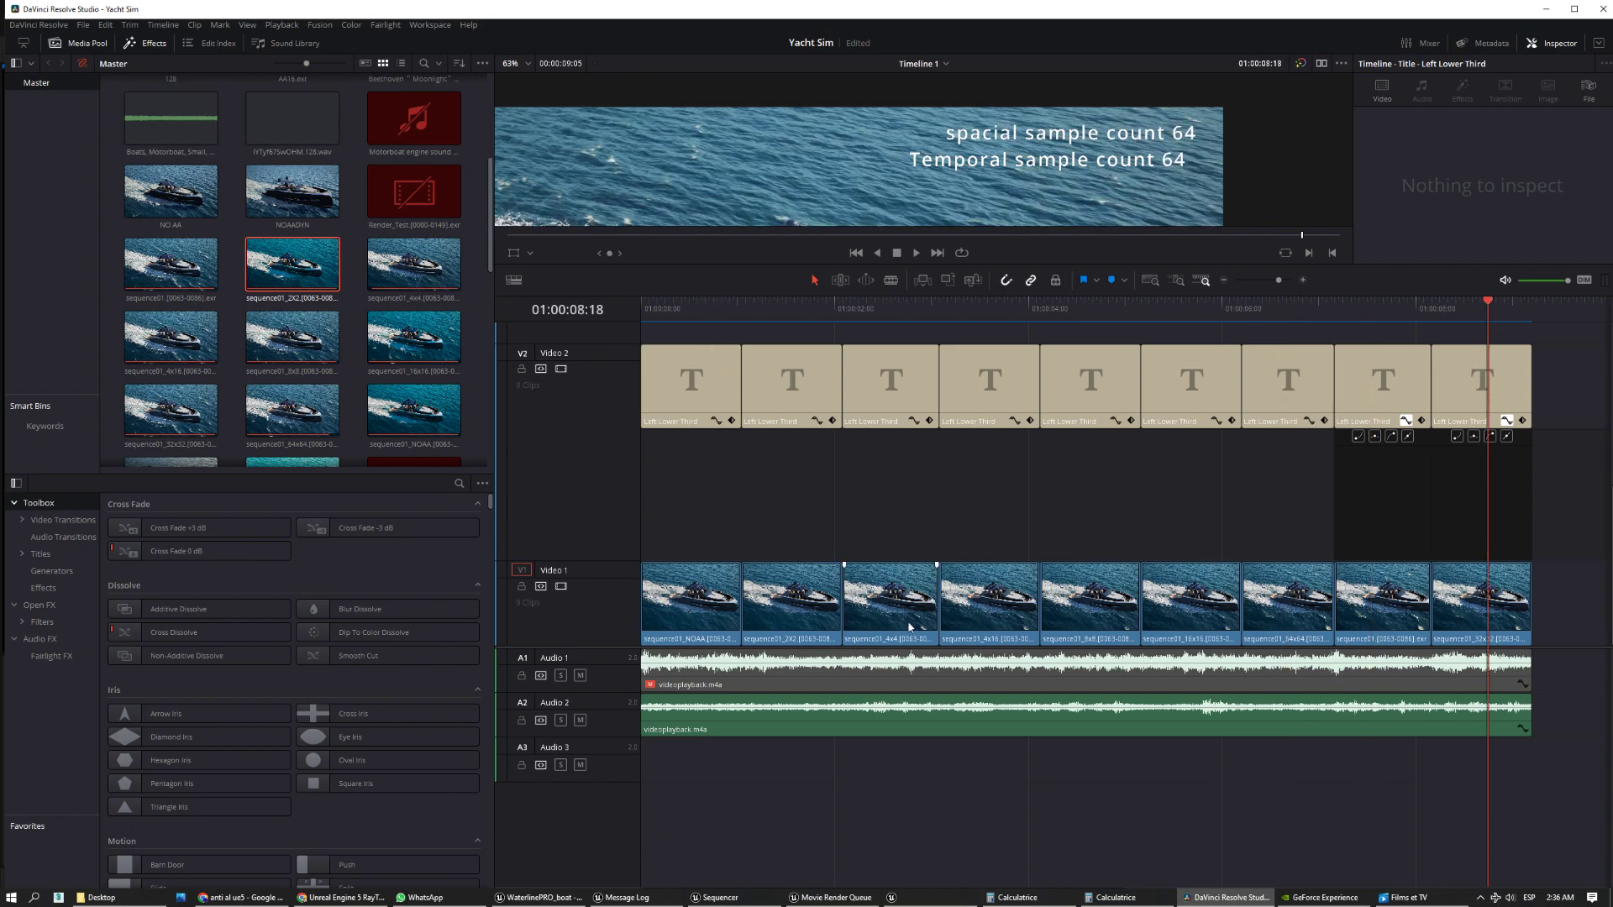
- Return the playhead to the AA OFF start and switch to full-screen playback
scroll(911, 636, up, 2)
shift+scroll(911, 588, right, 3)
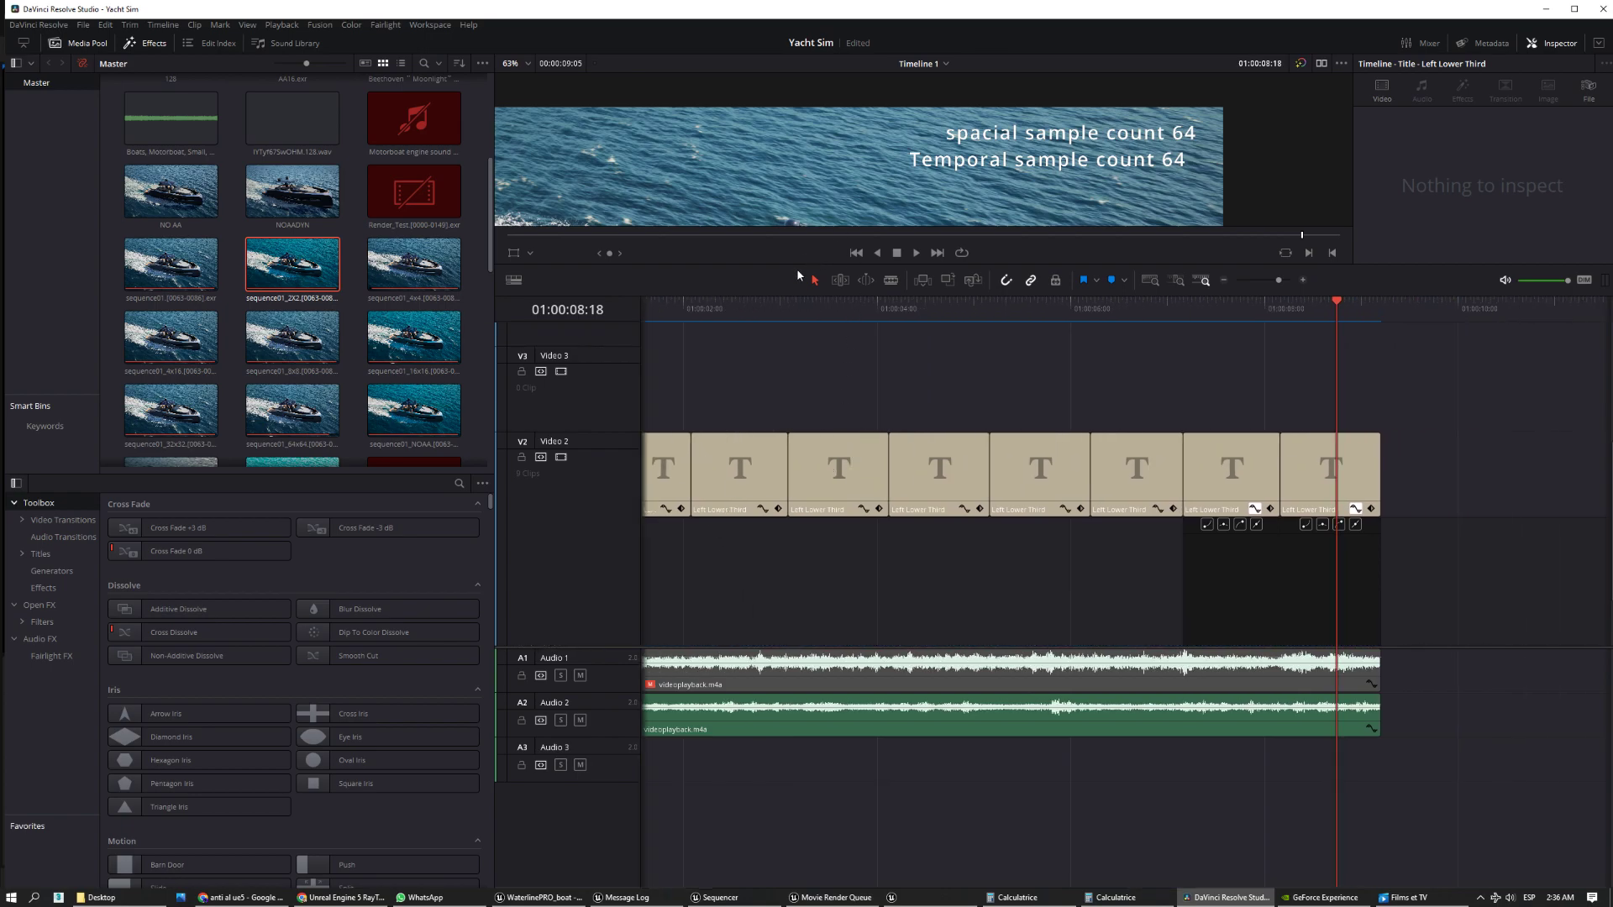
scroll(745, 410, up, 1)
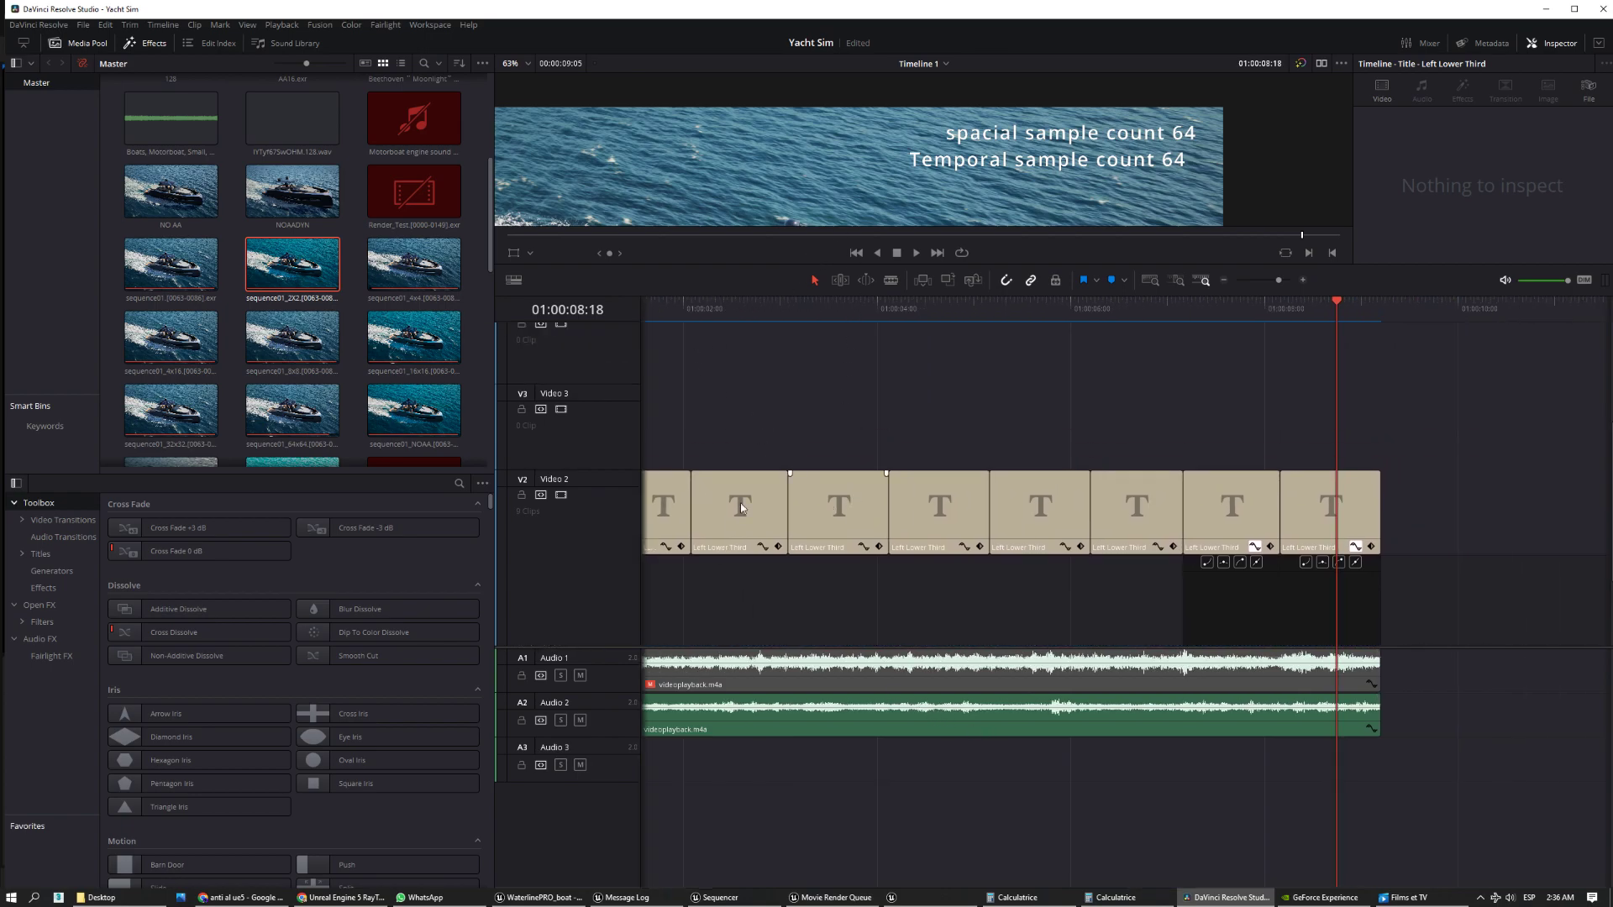
drag(746, 303, 591, 314)
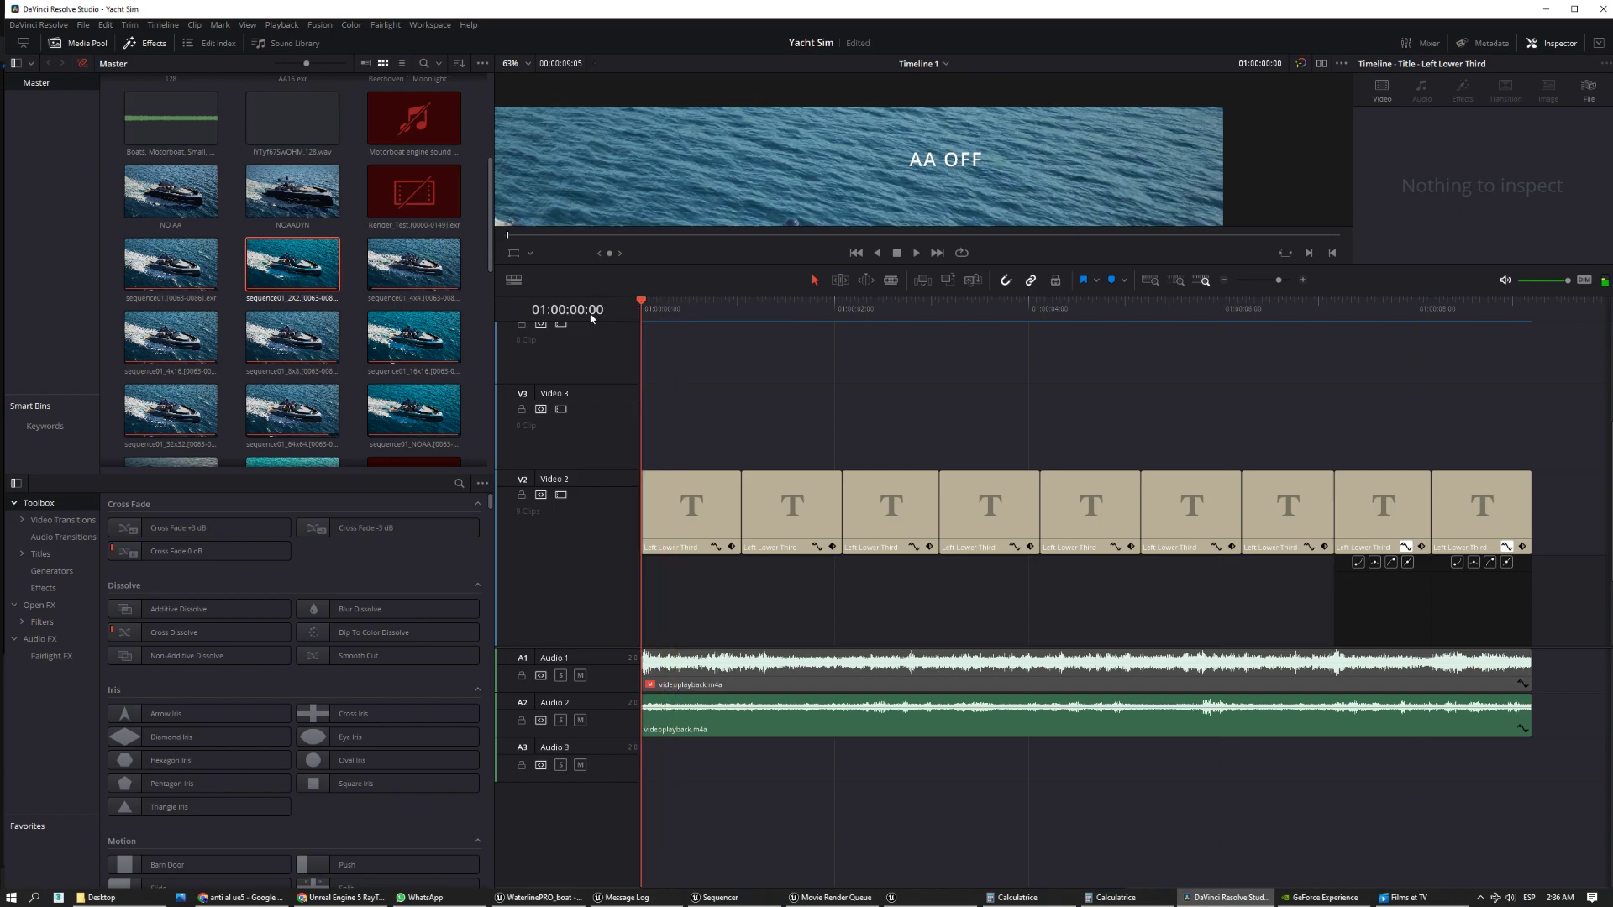
key(ctrl+f)
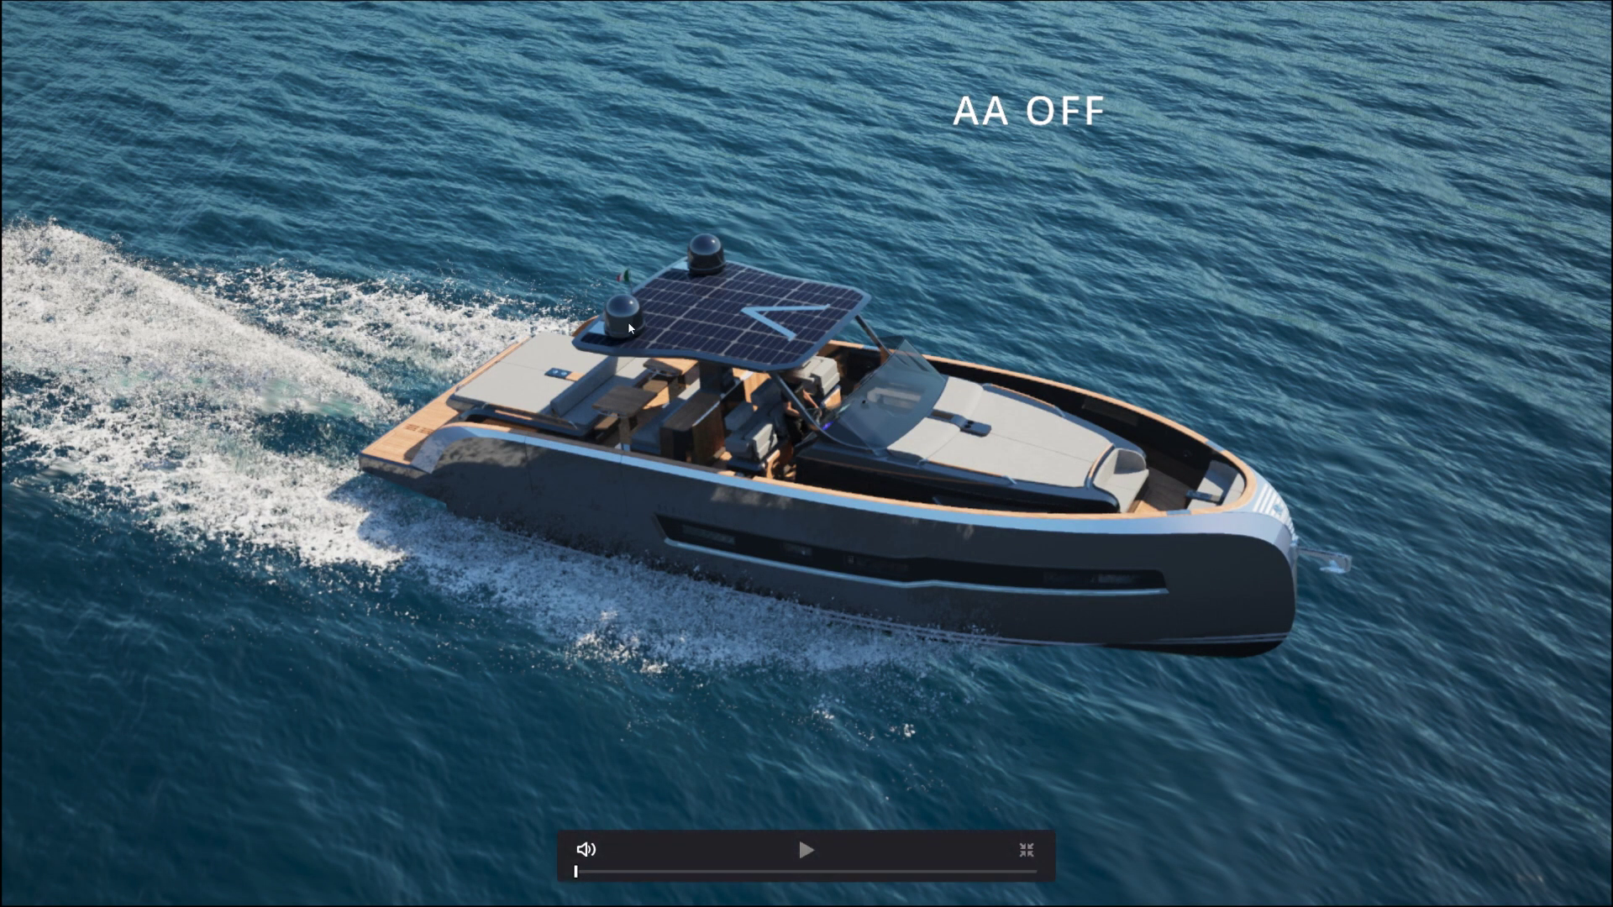
- Play the AA OFF to 64/64 comparison full screen twice, then exit and return the playhead to the start
key(XF86AudioRaiseVolume)
click(815, 448)
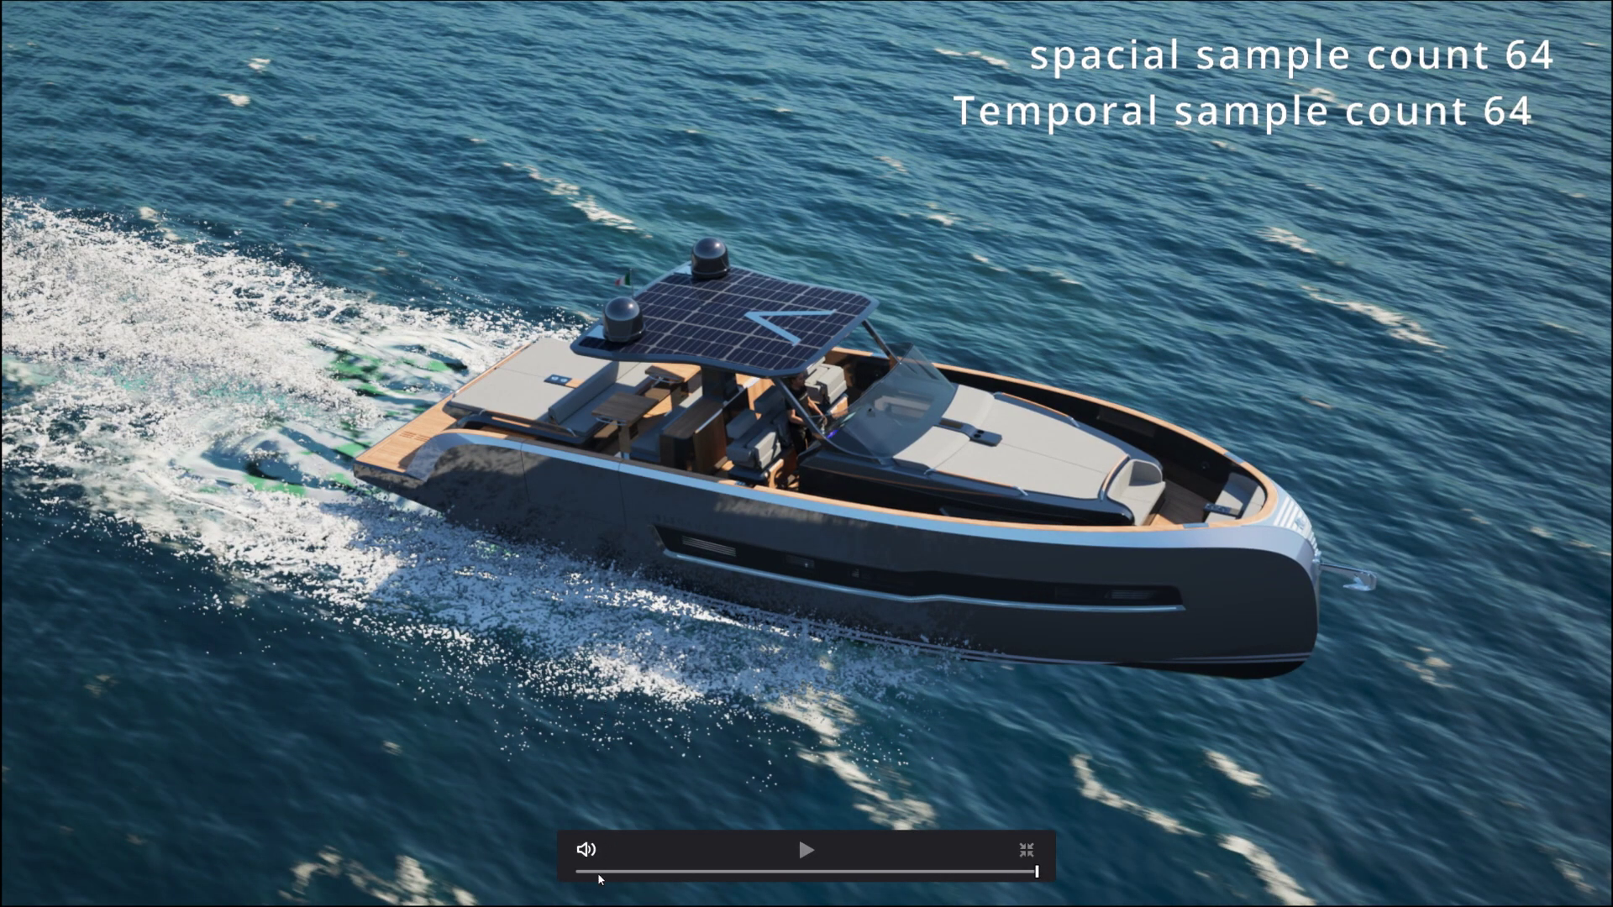
click(565, 874)
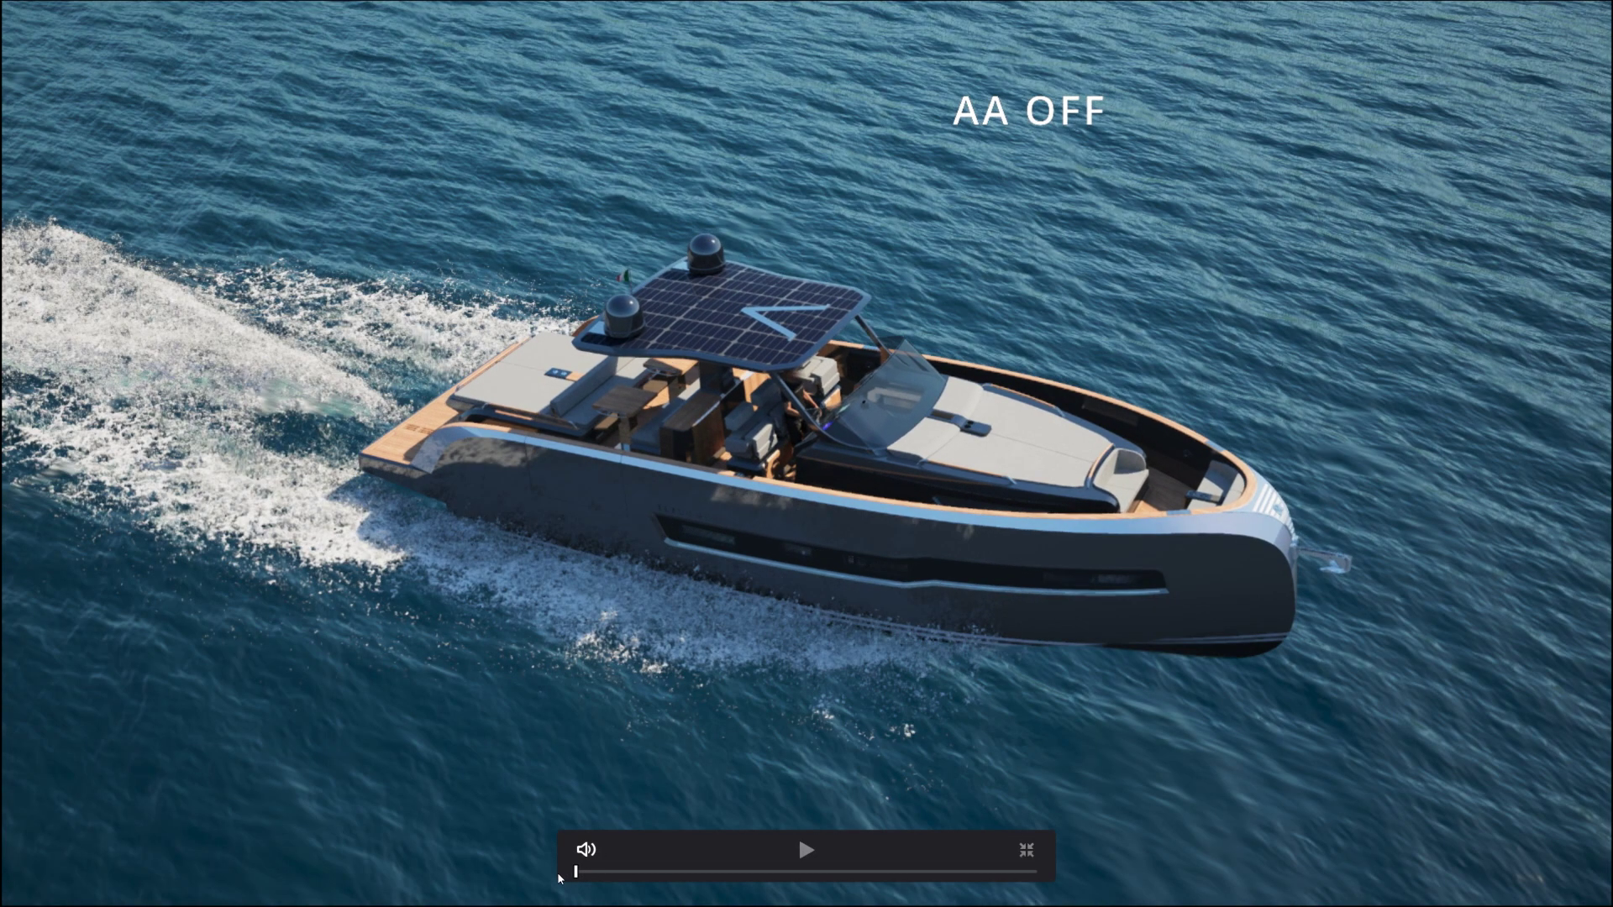
click(557, 639)
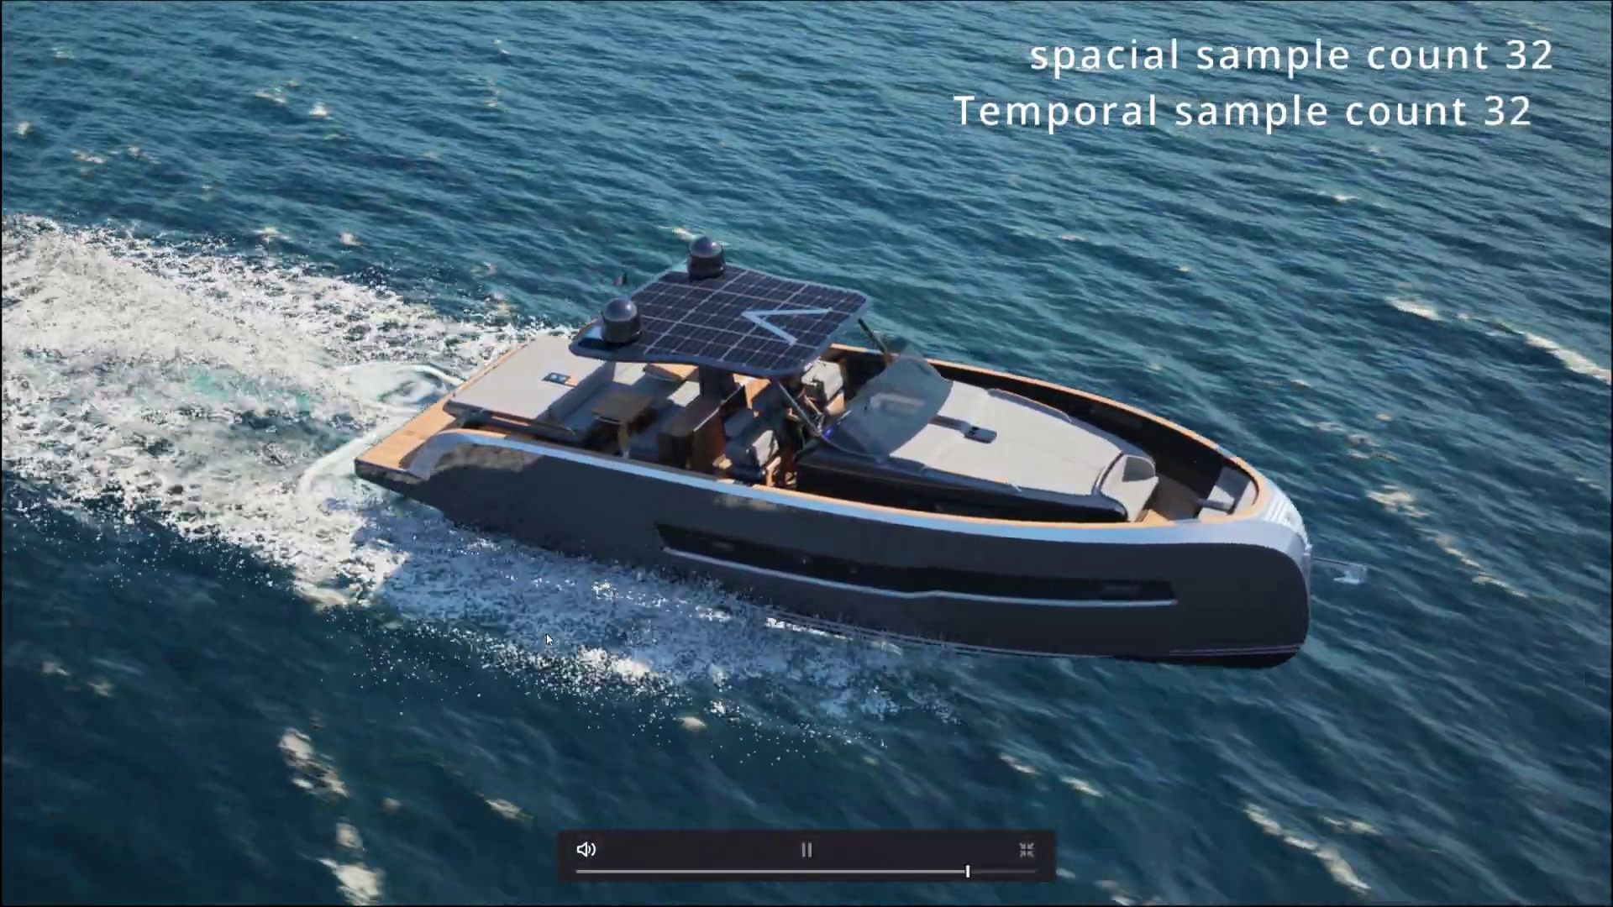
key(space)
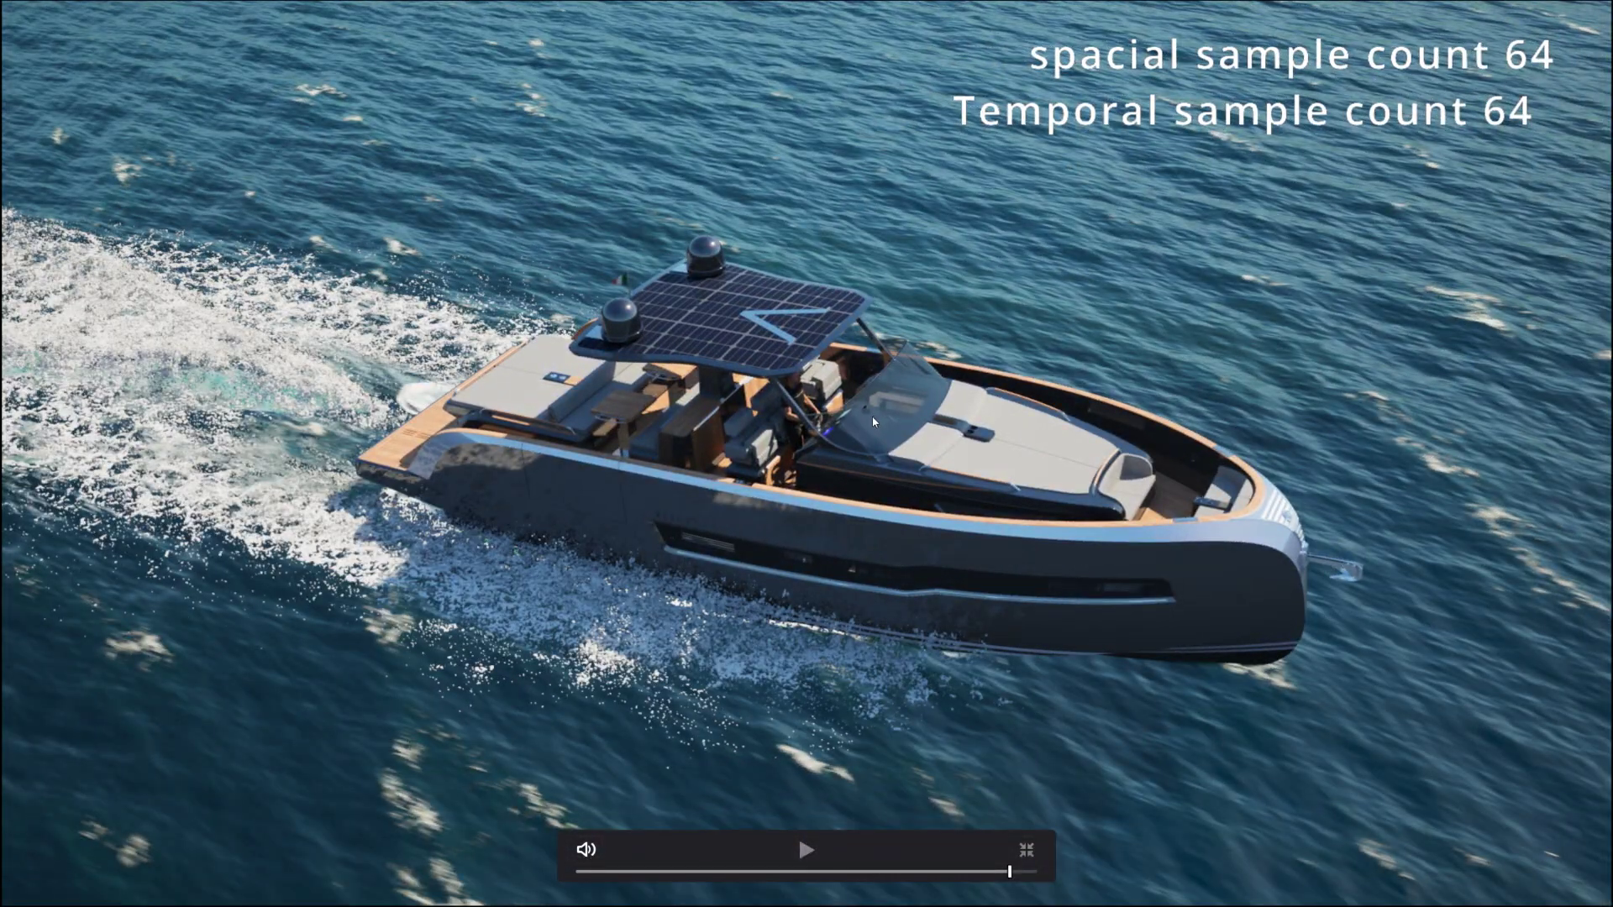
key(Escape)
drag(698, 295, 640, 353)
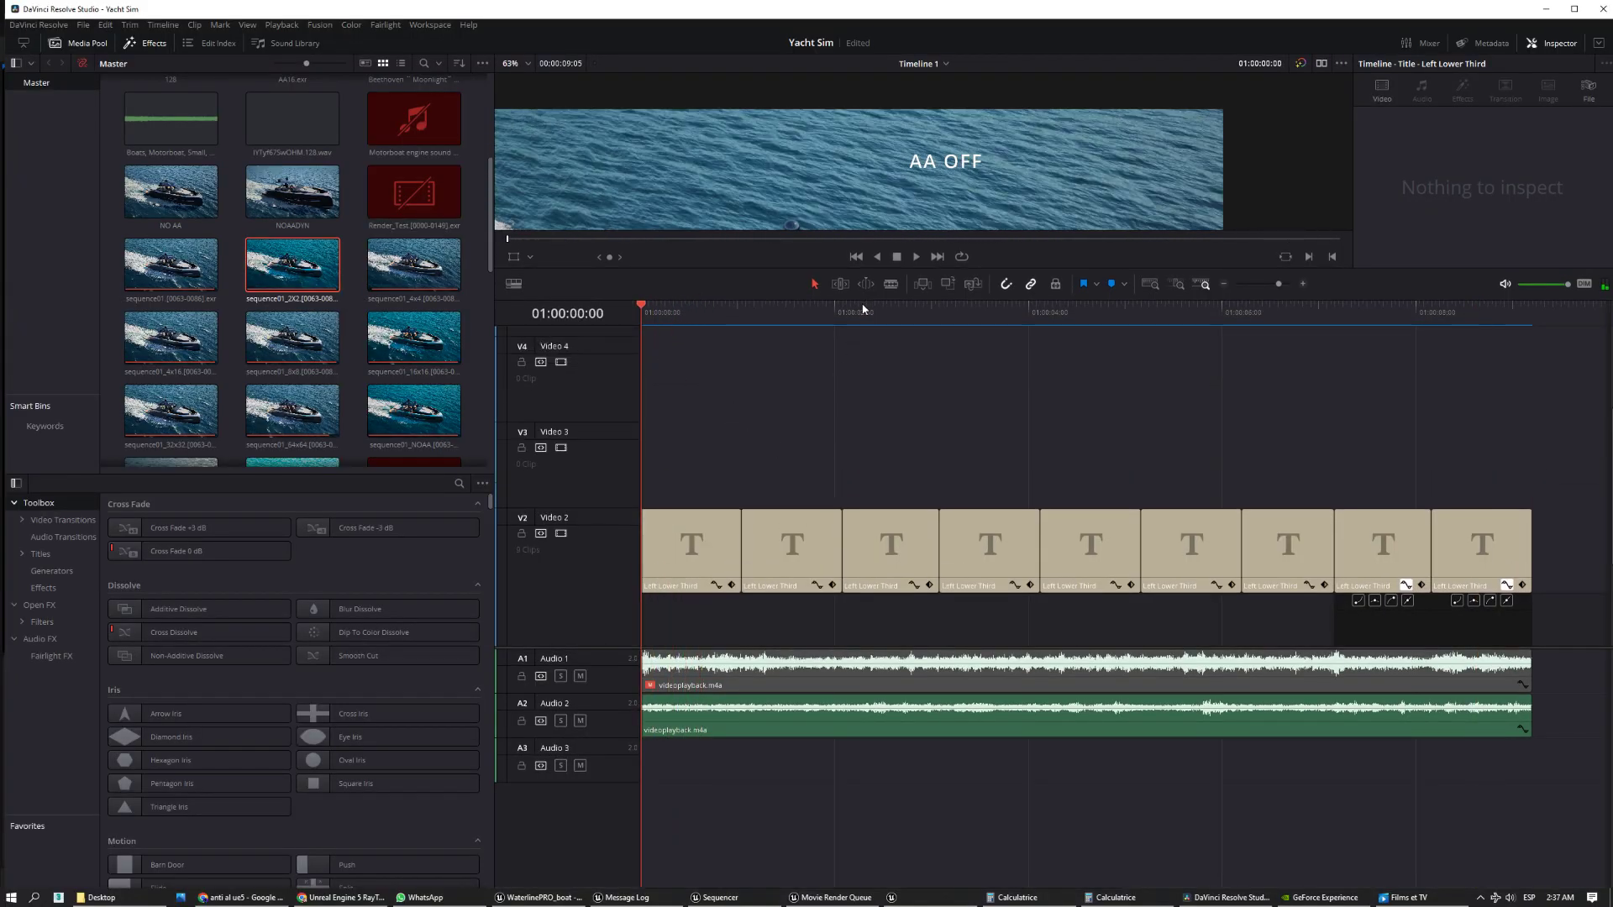
- Enlarge the viewer and zoom in on the yacht's helm
drag(863, 271, 820, 668)
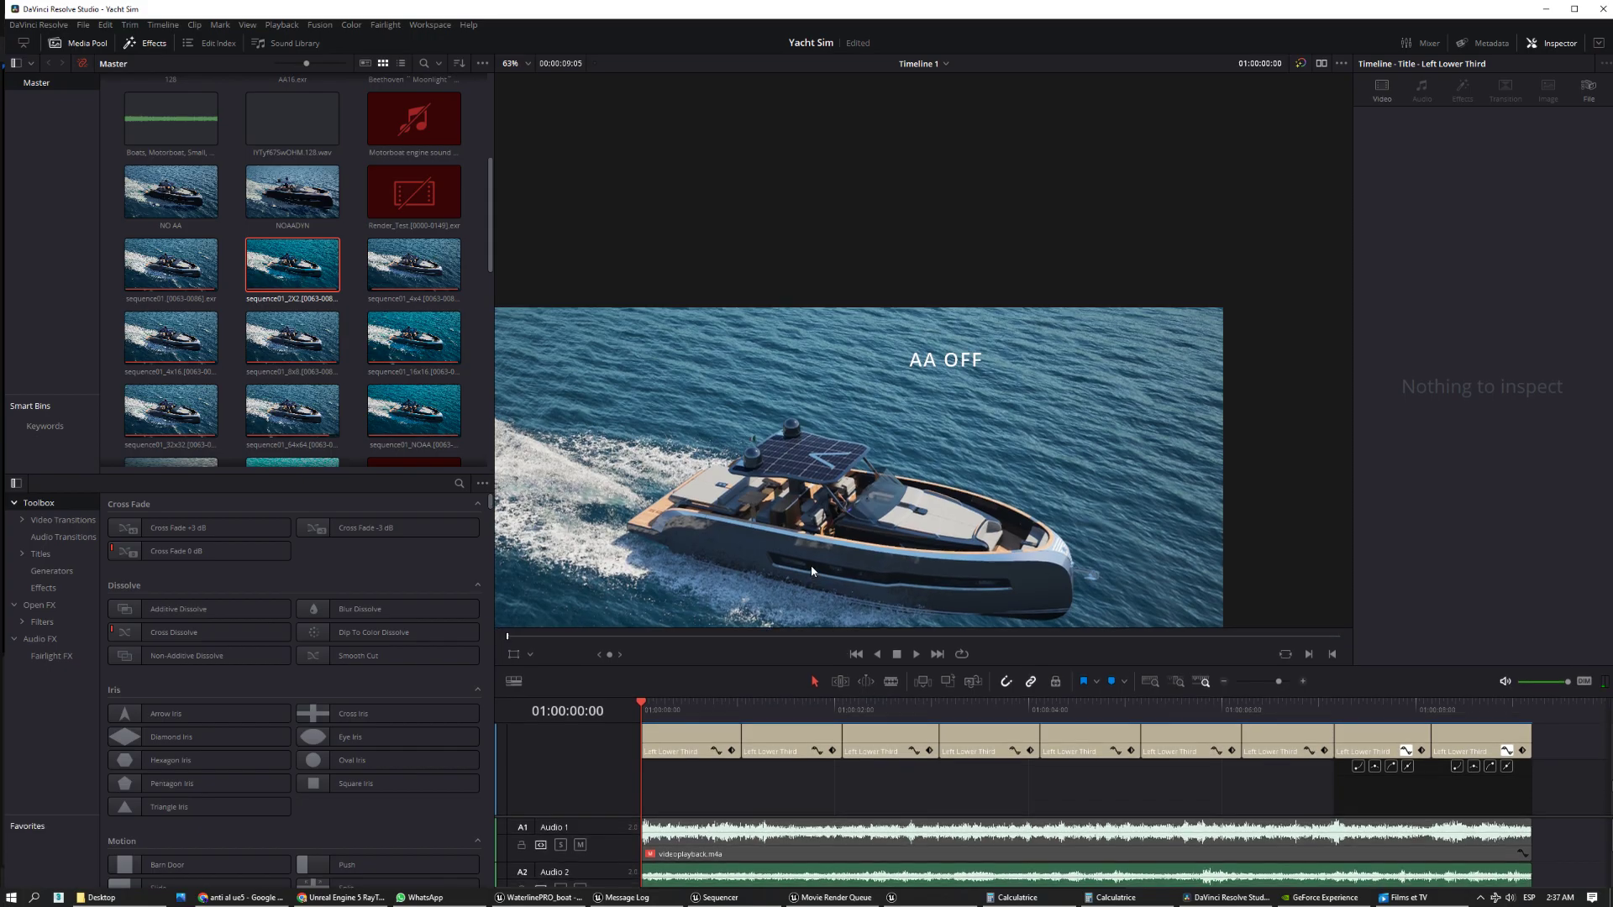
key(ctrl+f)
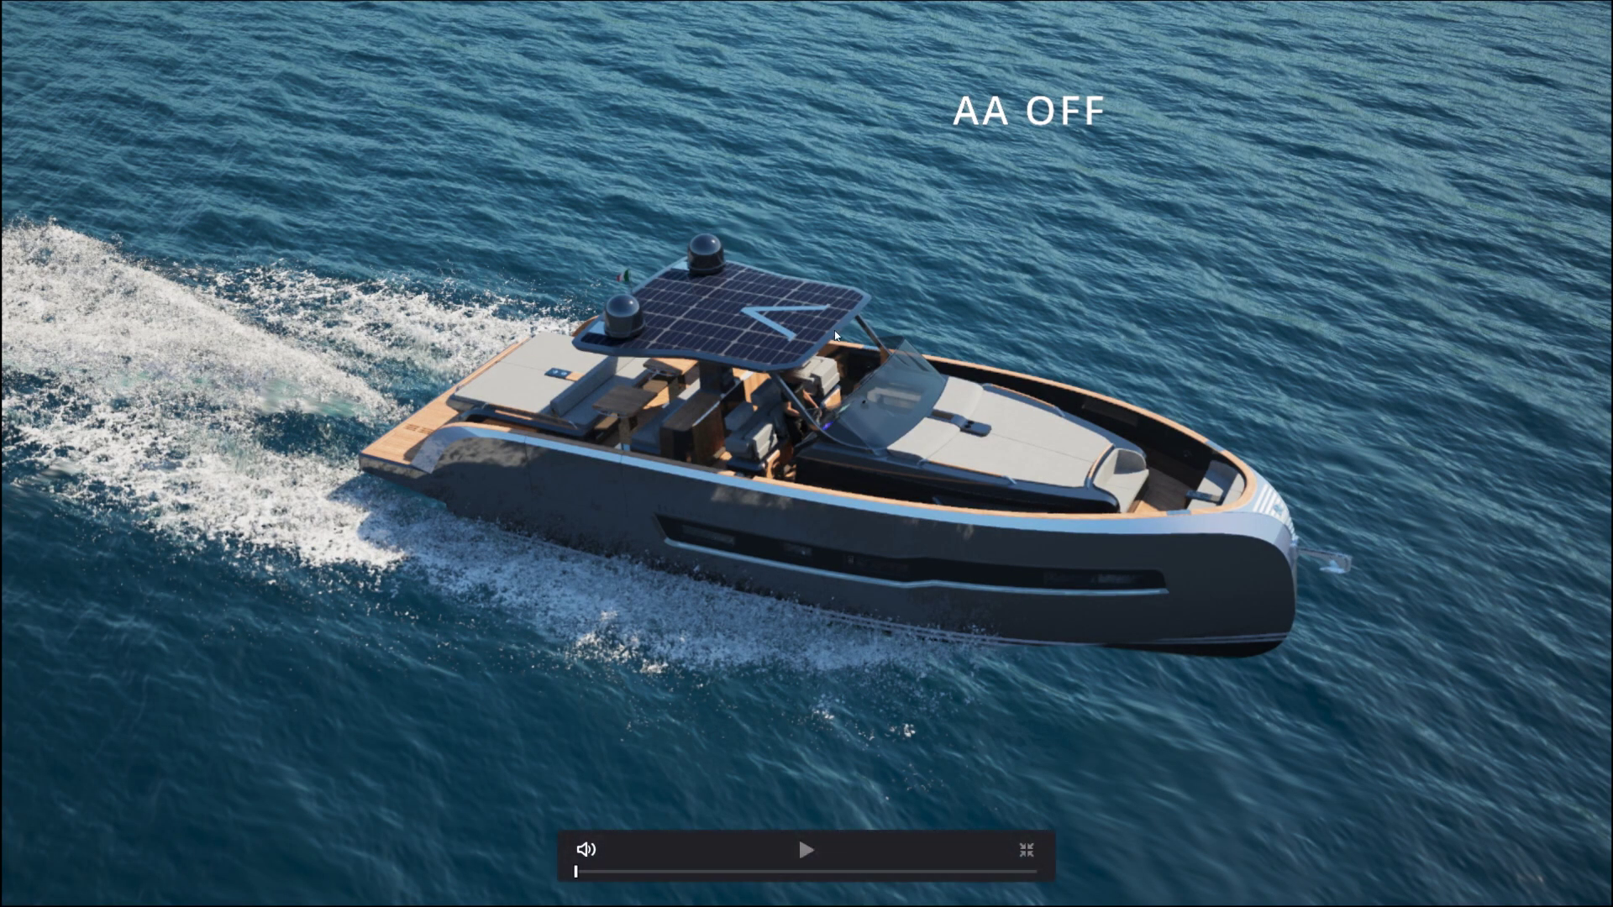
key(Escape)
scroll(844, 305, up, 5)
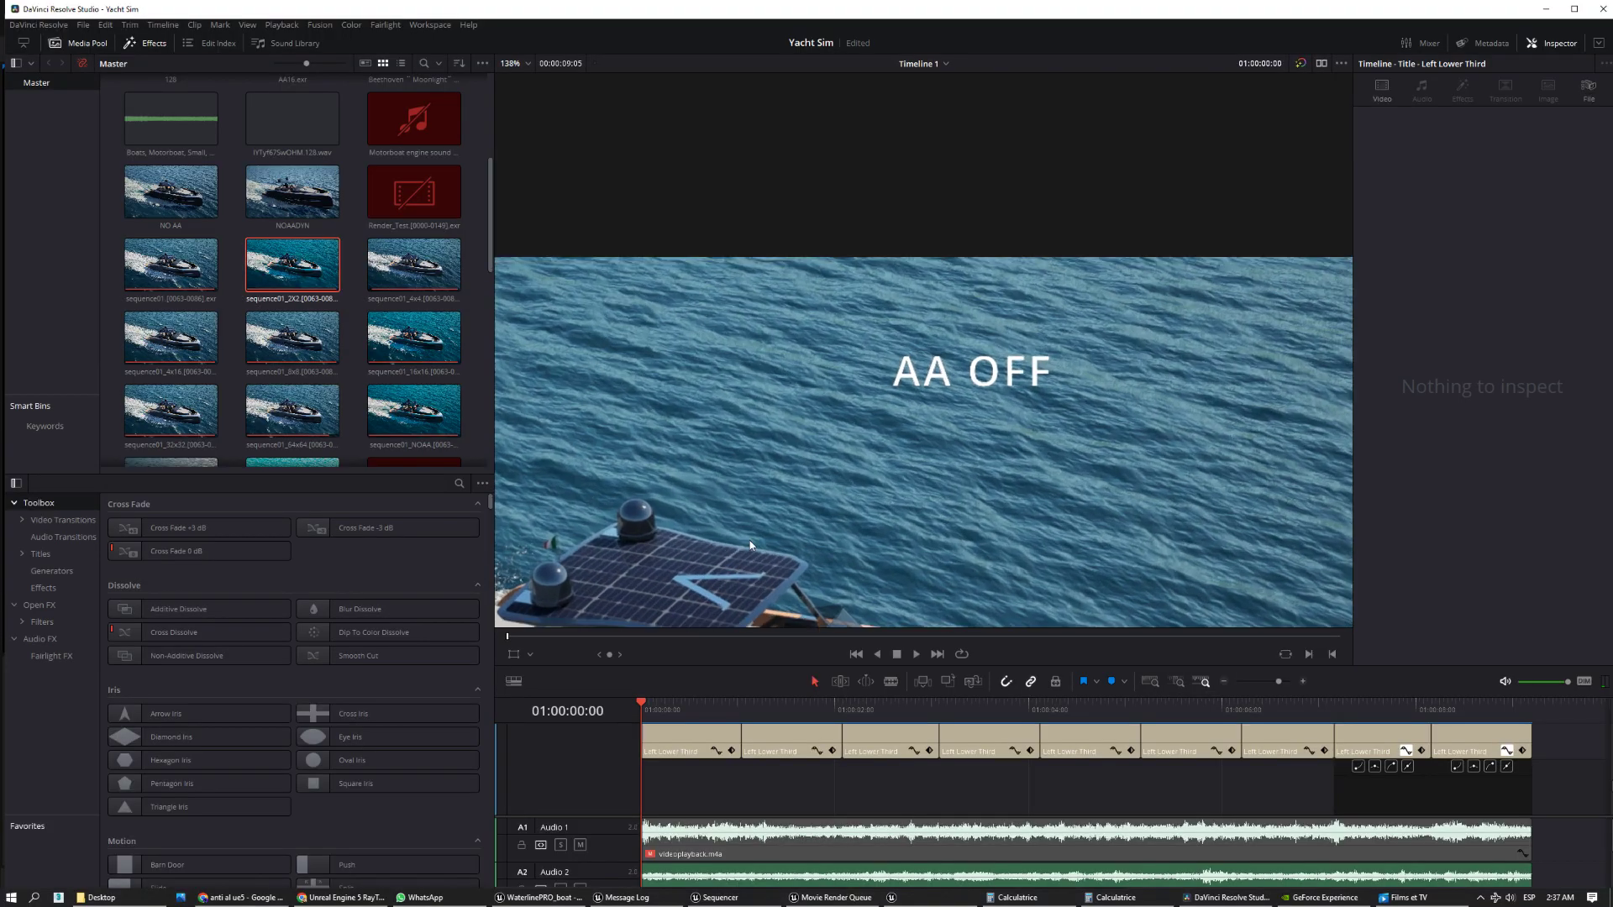
scroll(844, 305, up, 10)
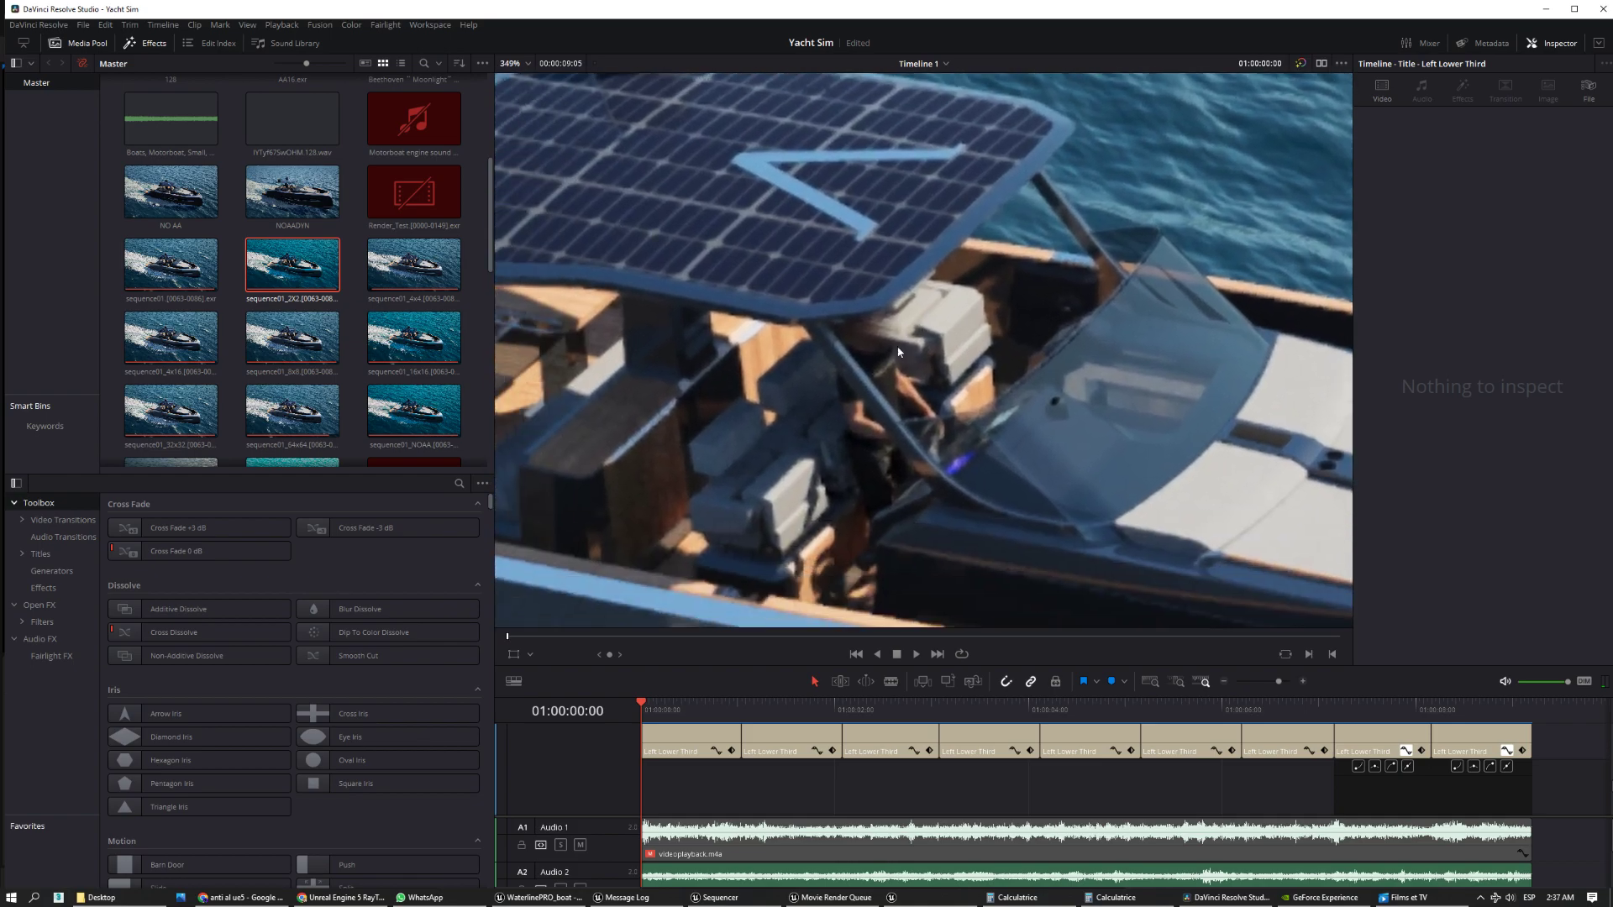
scroll(866, 336, up, 2)
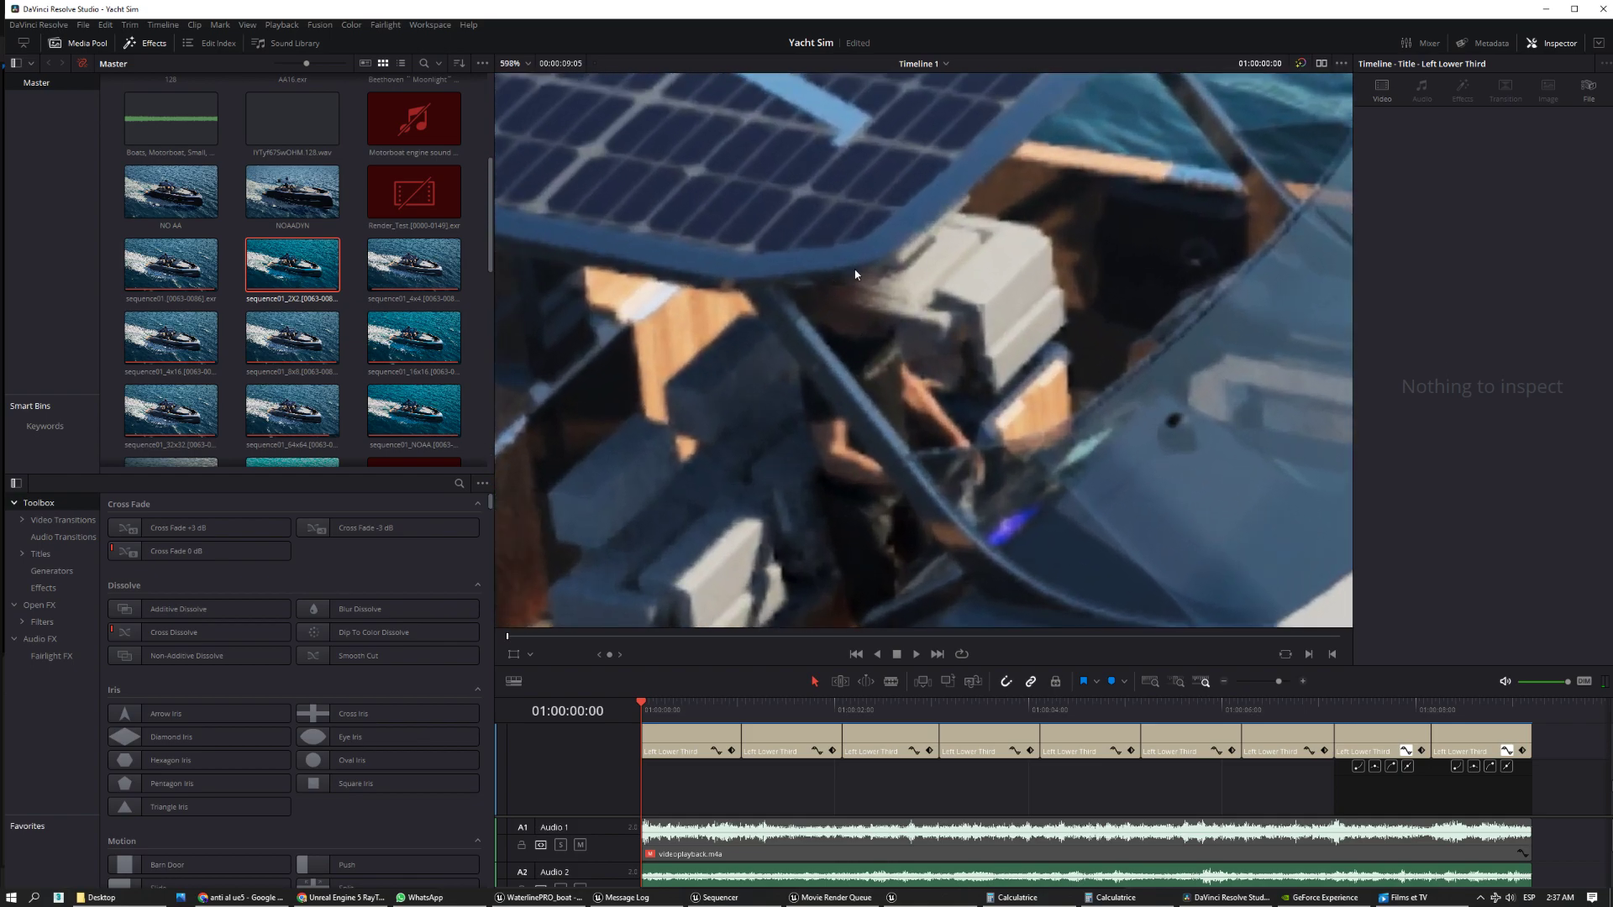
scroll(764, 288, up, 2)
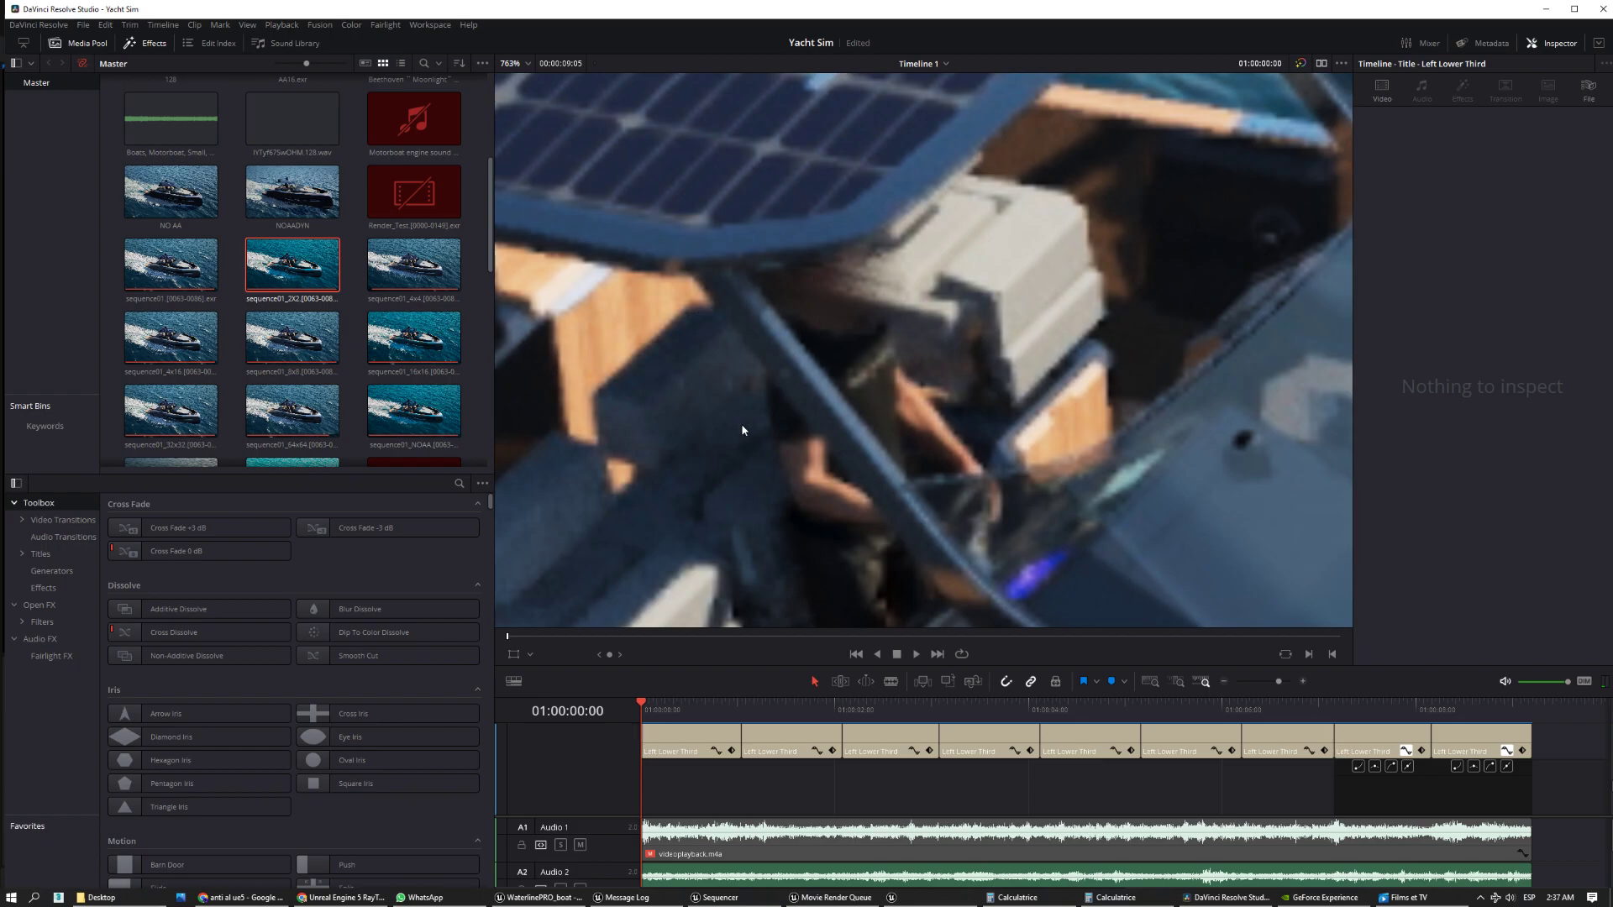
- Replay the opening seconds from the start, stopping at 01:00:01:18
key(space)
key(space)
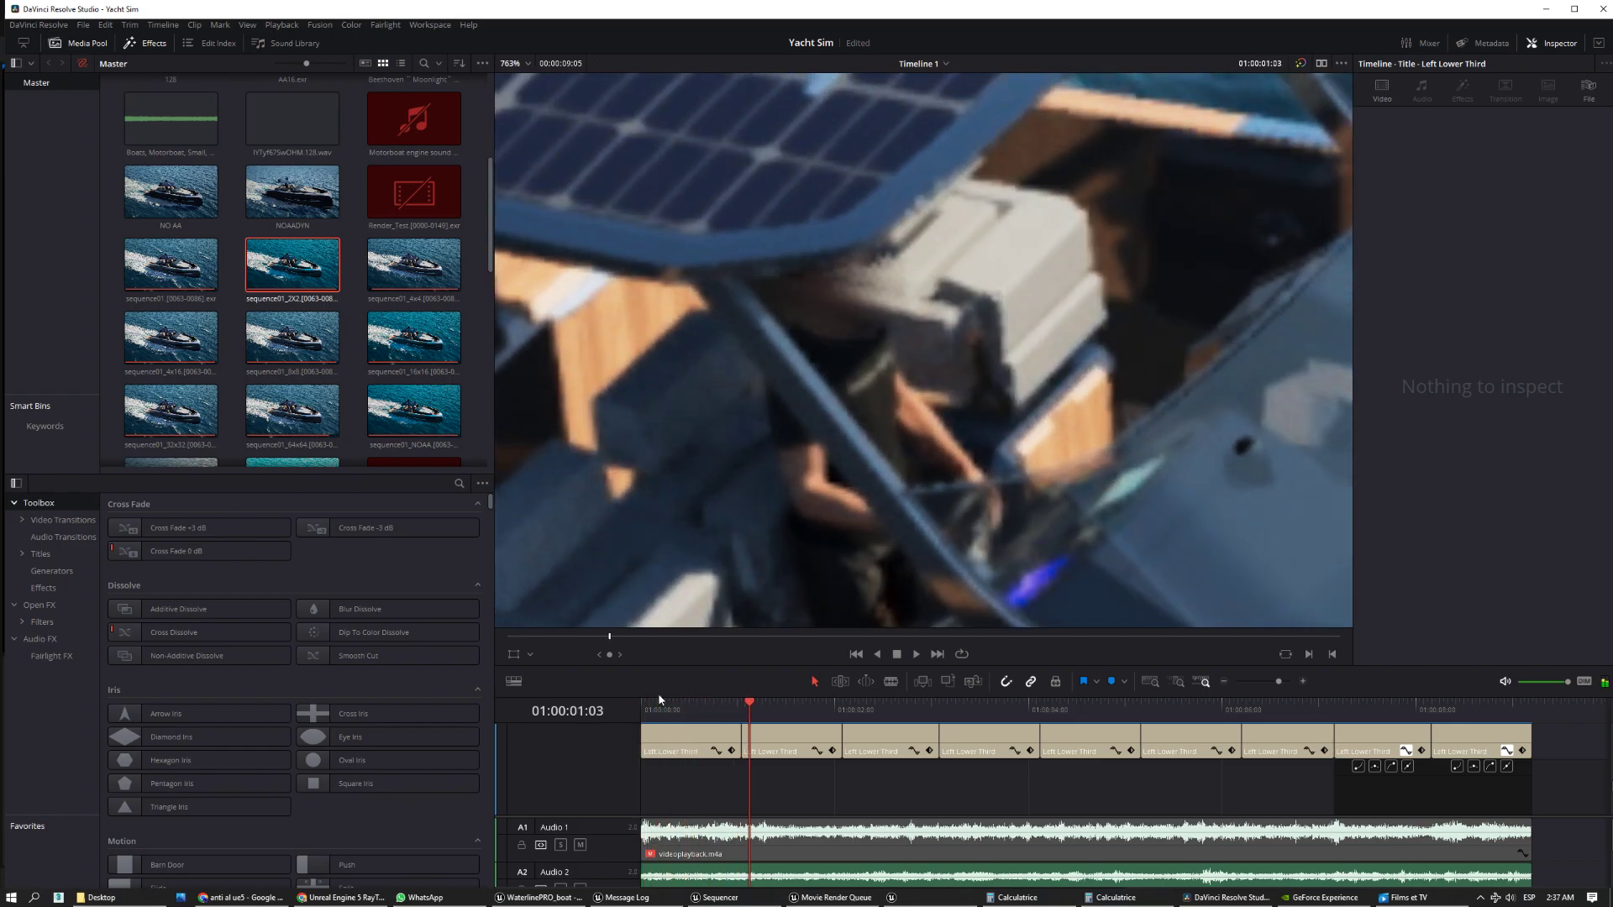
click(647, 706)
key(space)
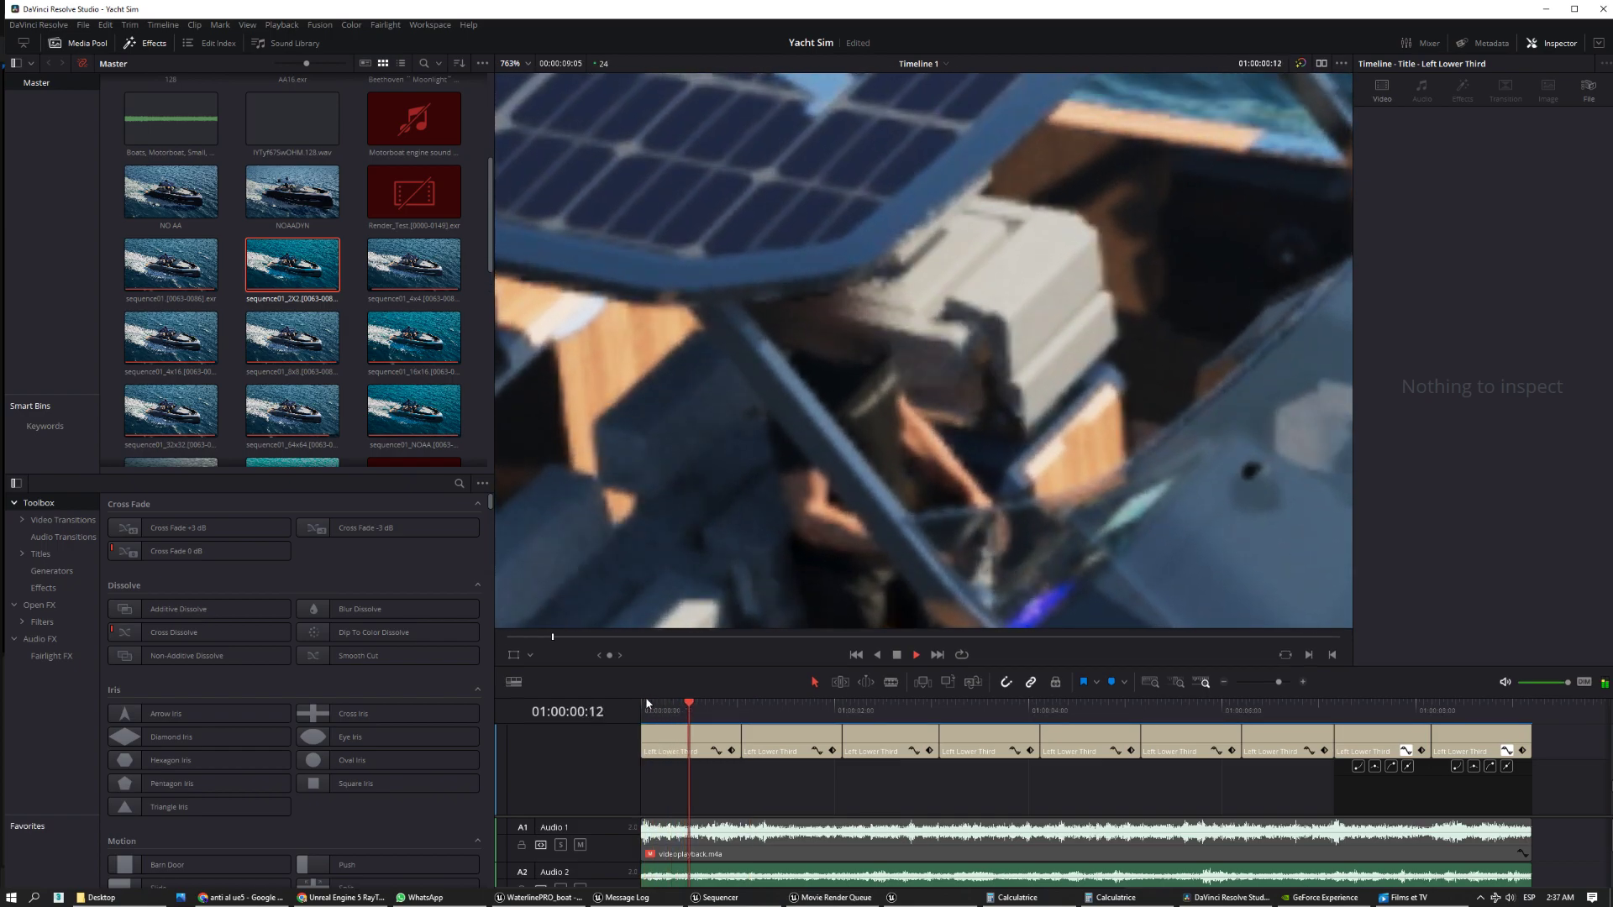
drag(746, 704, 749, 709)
click(653, 704)
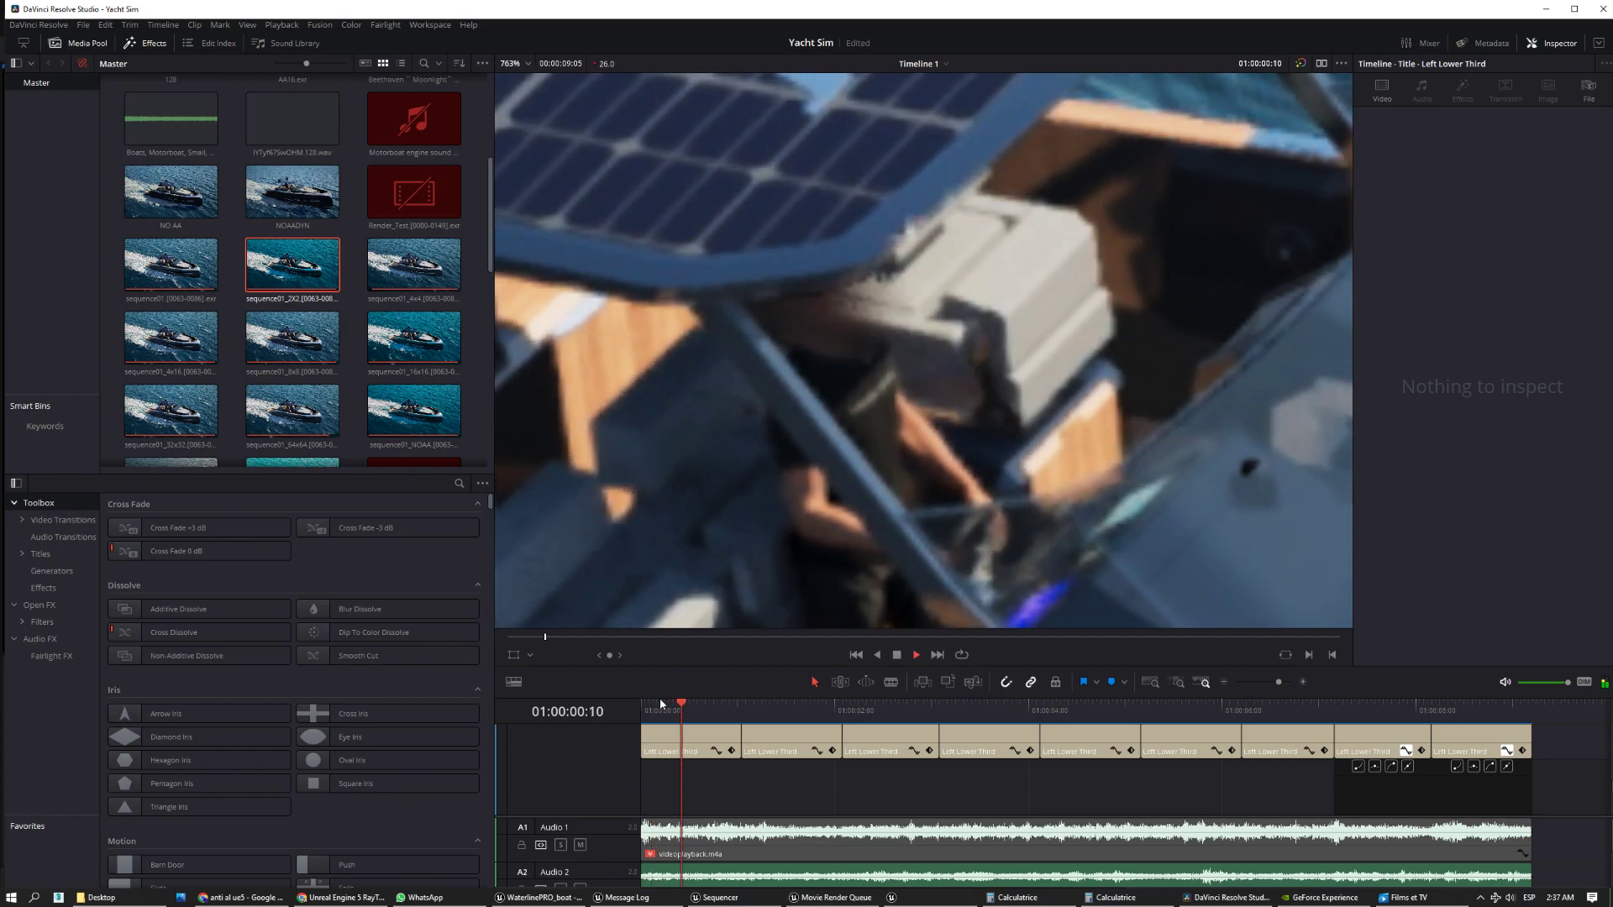
key(space)
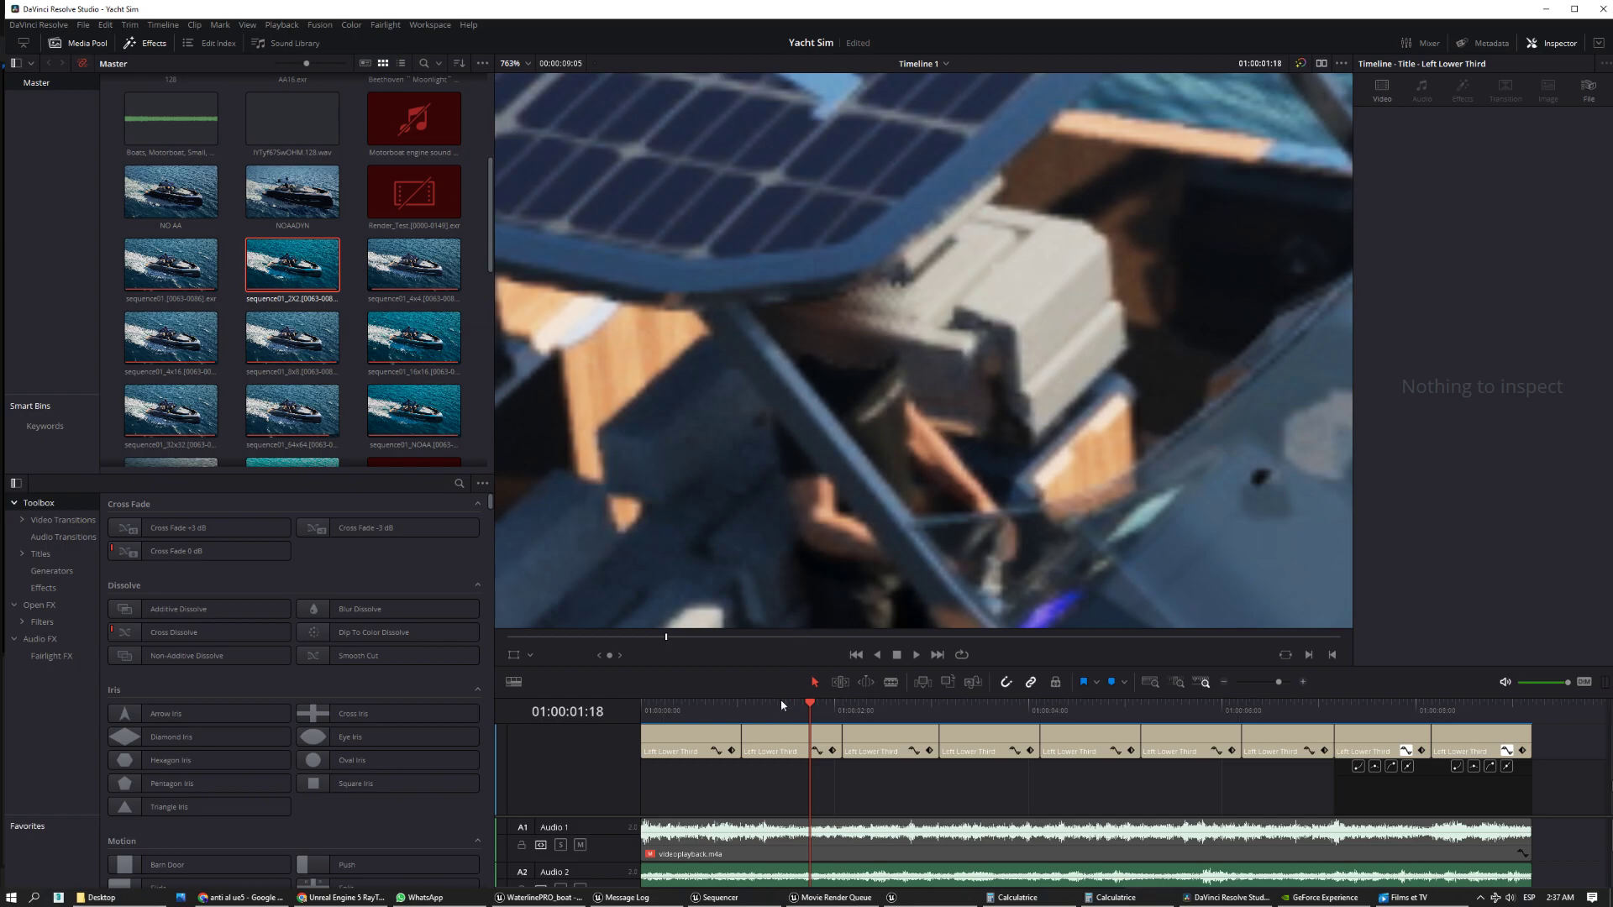
key(alt+Tab)
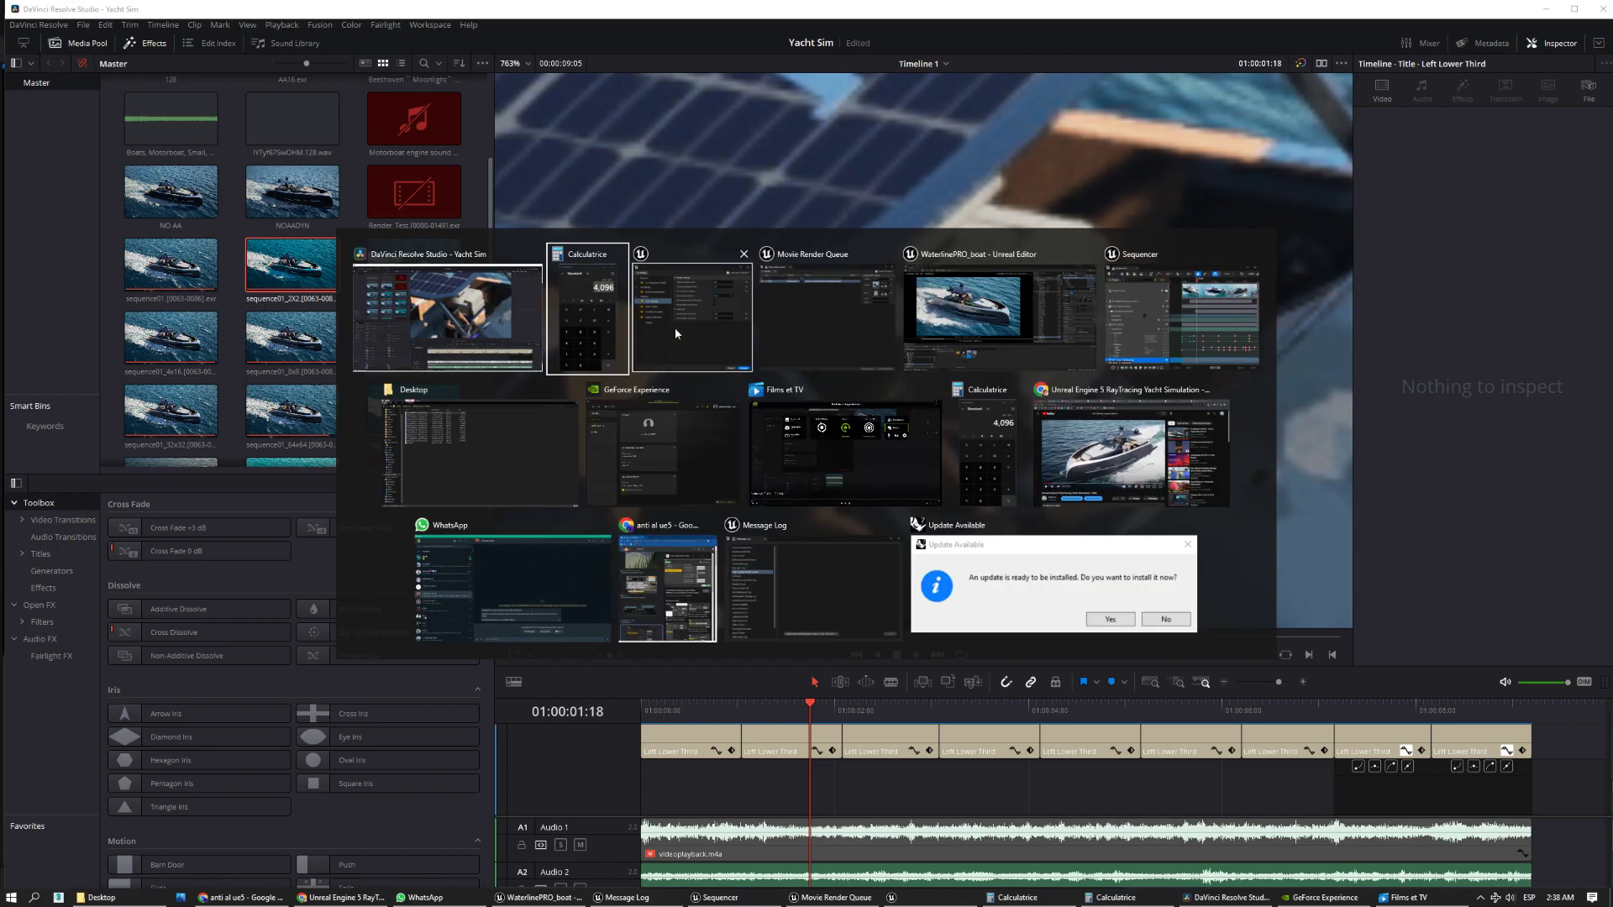
click(710, 363)
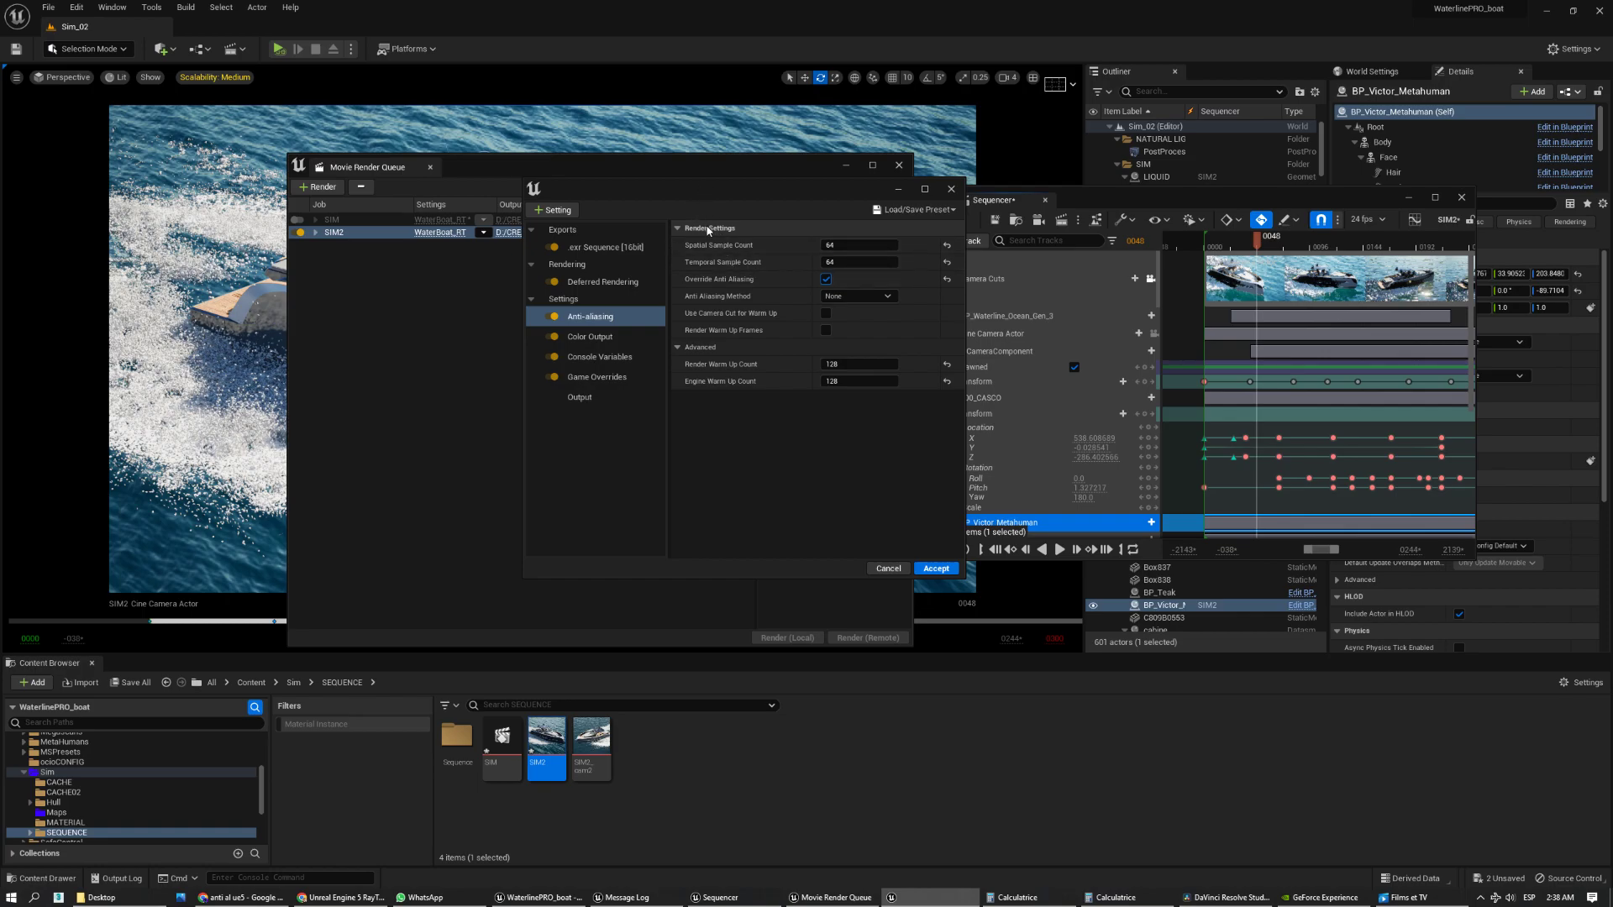
click(853, 245)
key(Return)
click(858, 262)
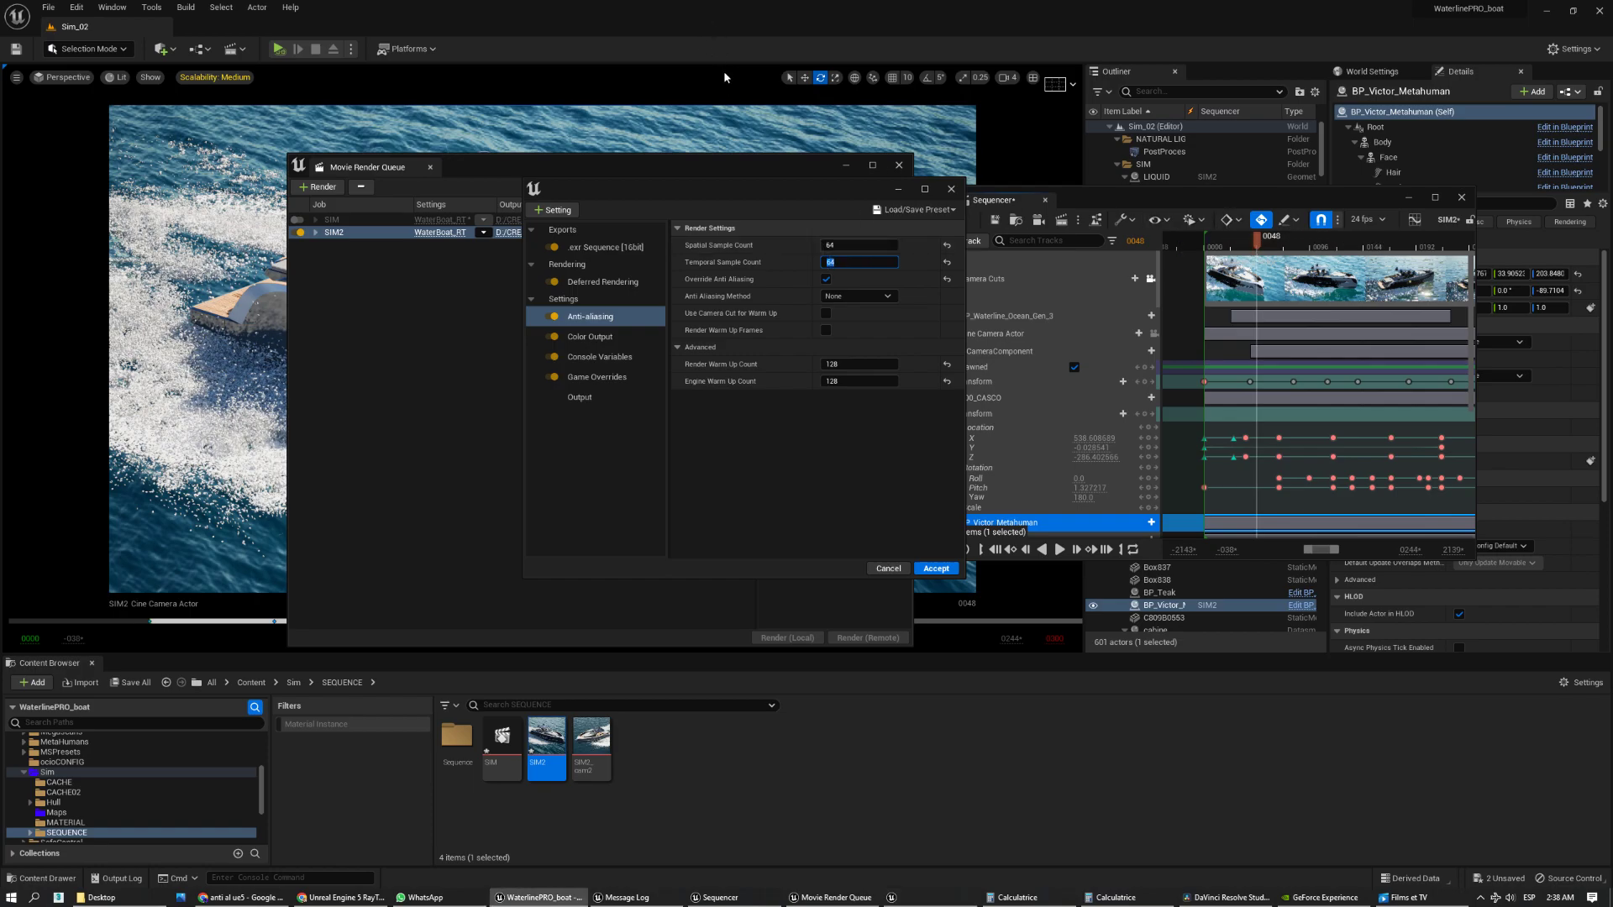
click(1232, 894)
drag(826, 712, 660, 714)
- Play and scrub the opening clips, comparing frames at 01:00:02:14 and 01:00:02:02
key(space)
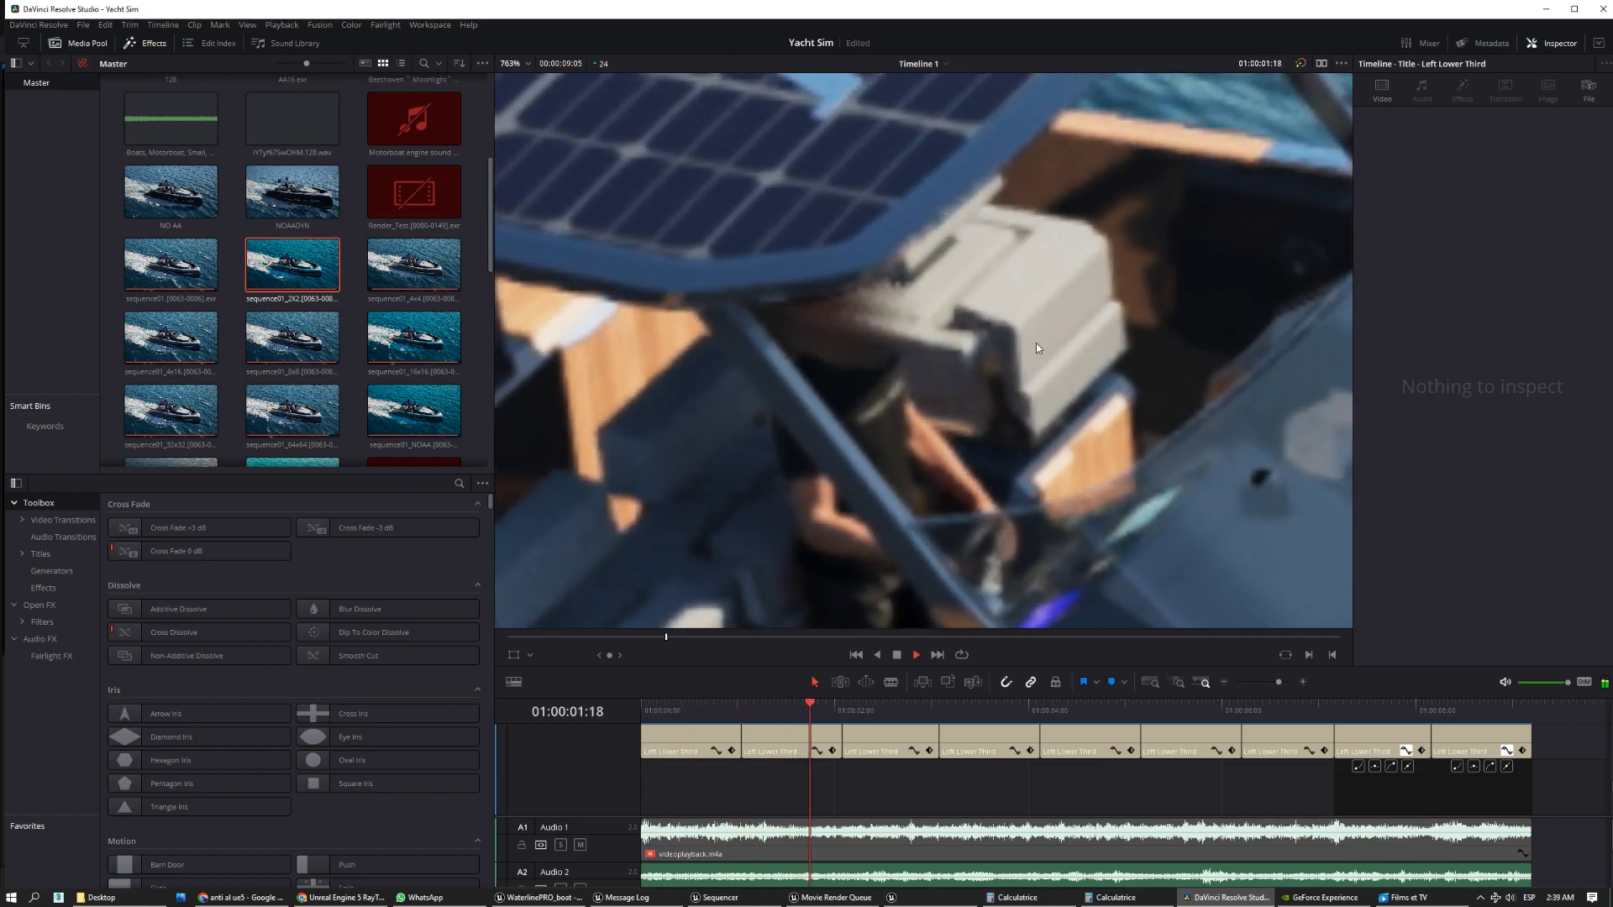
key(space)
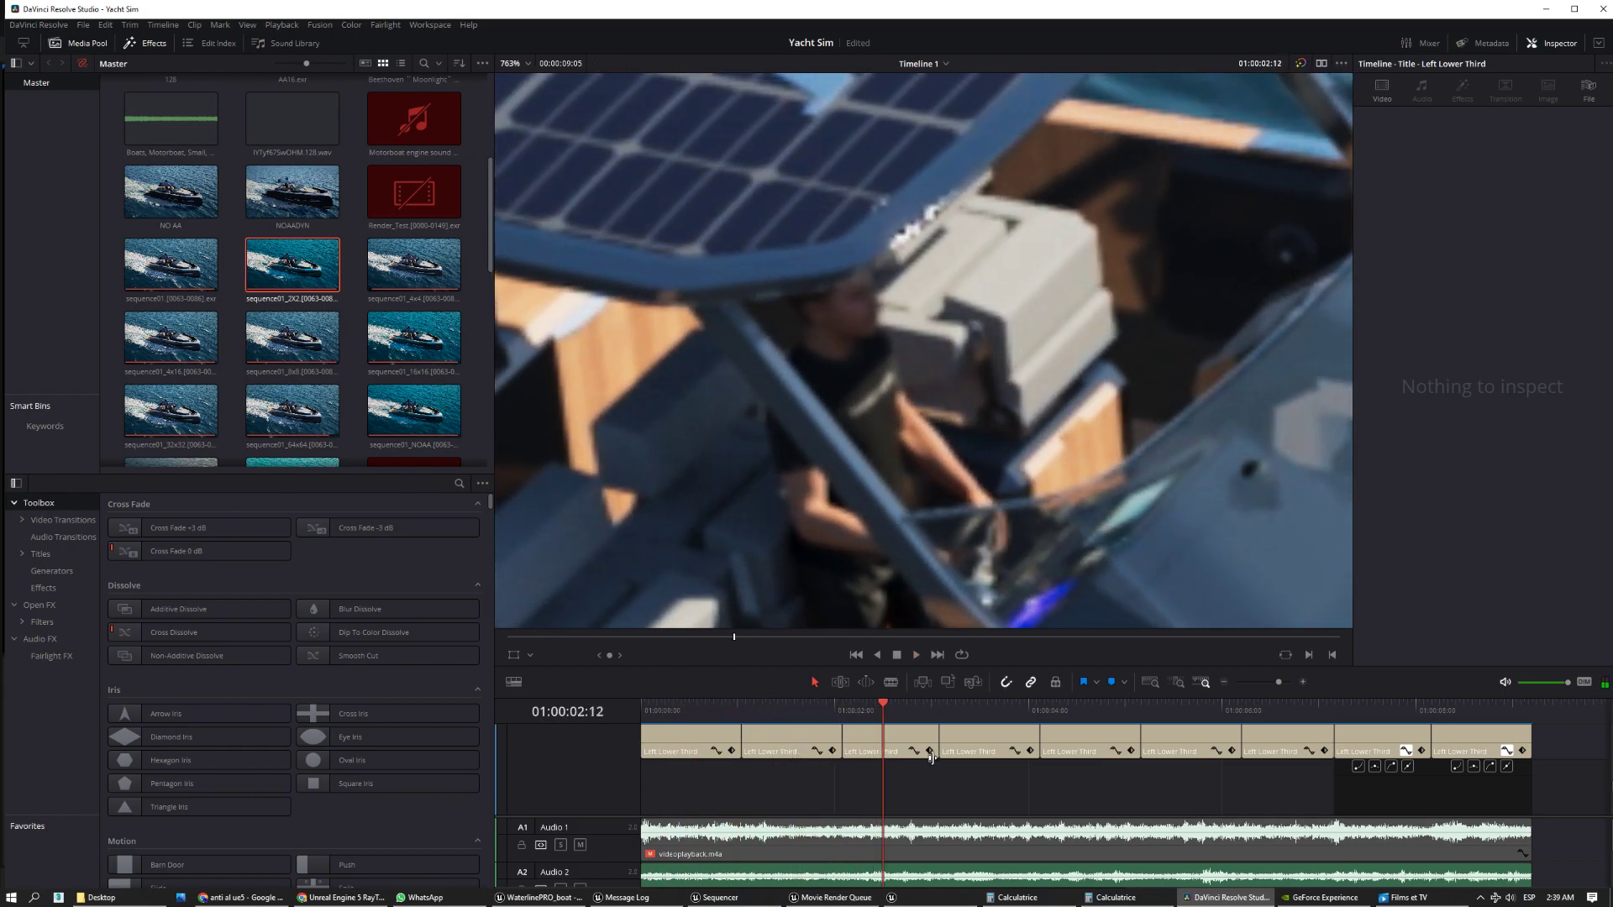
scroll(886, 380, down, 10)
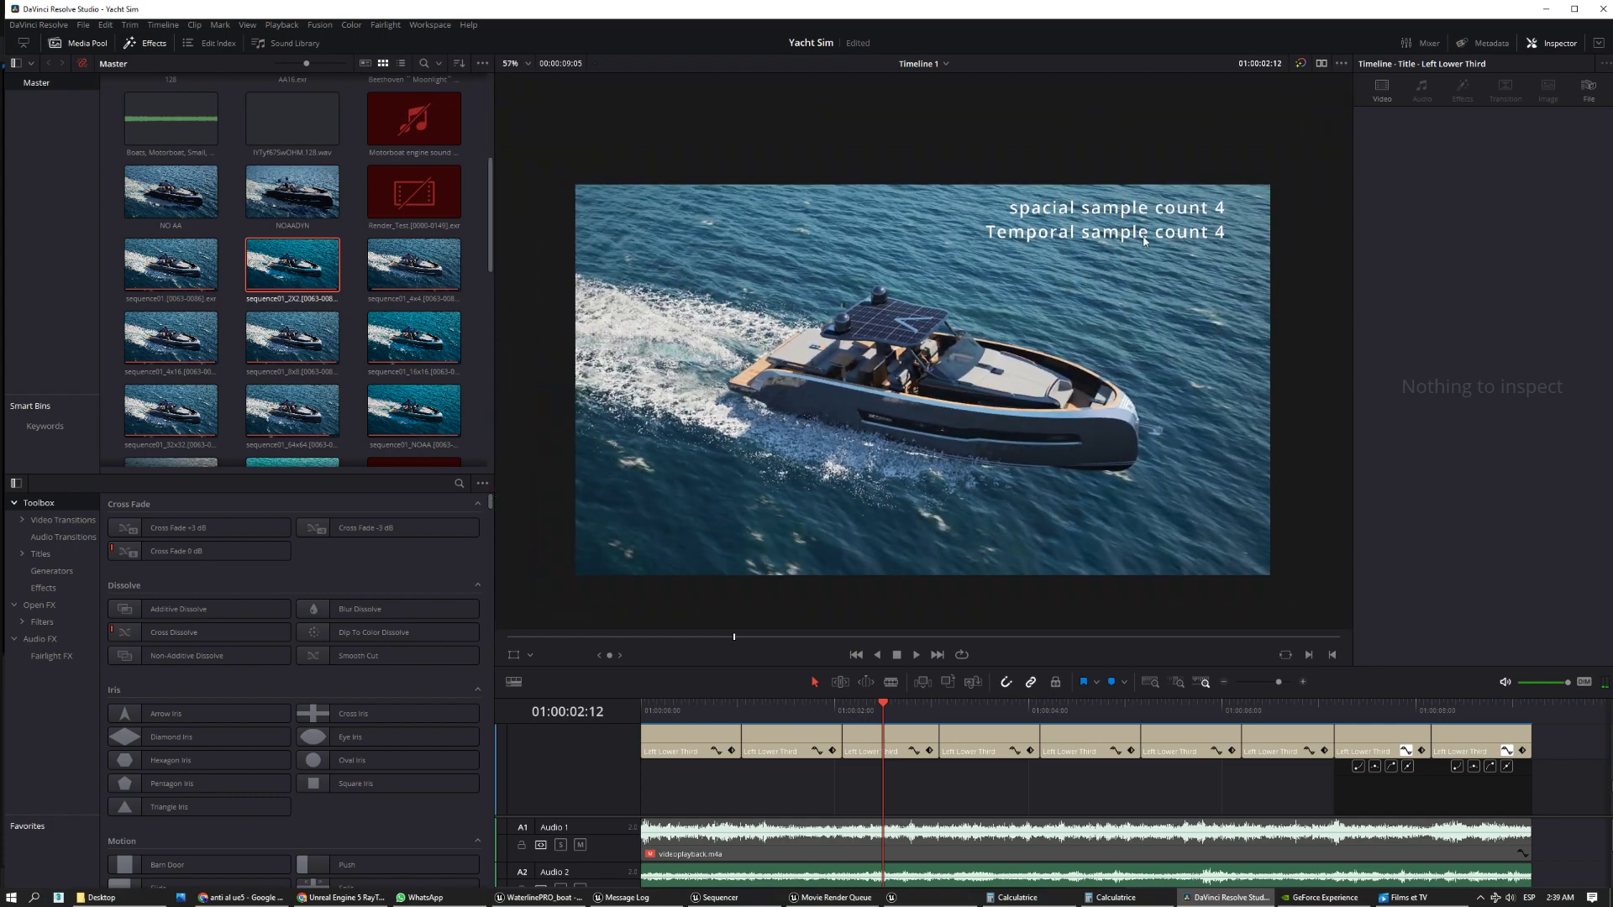
scroll(890, 316, up, 9)
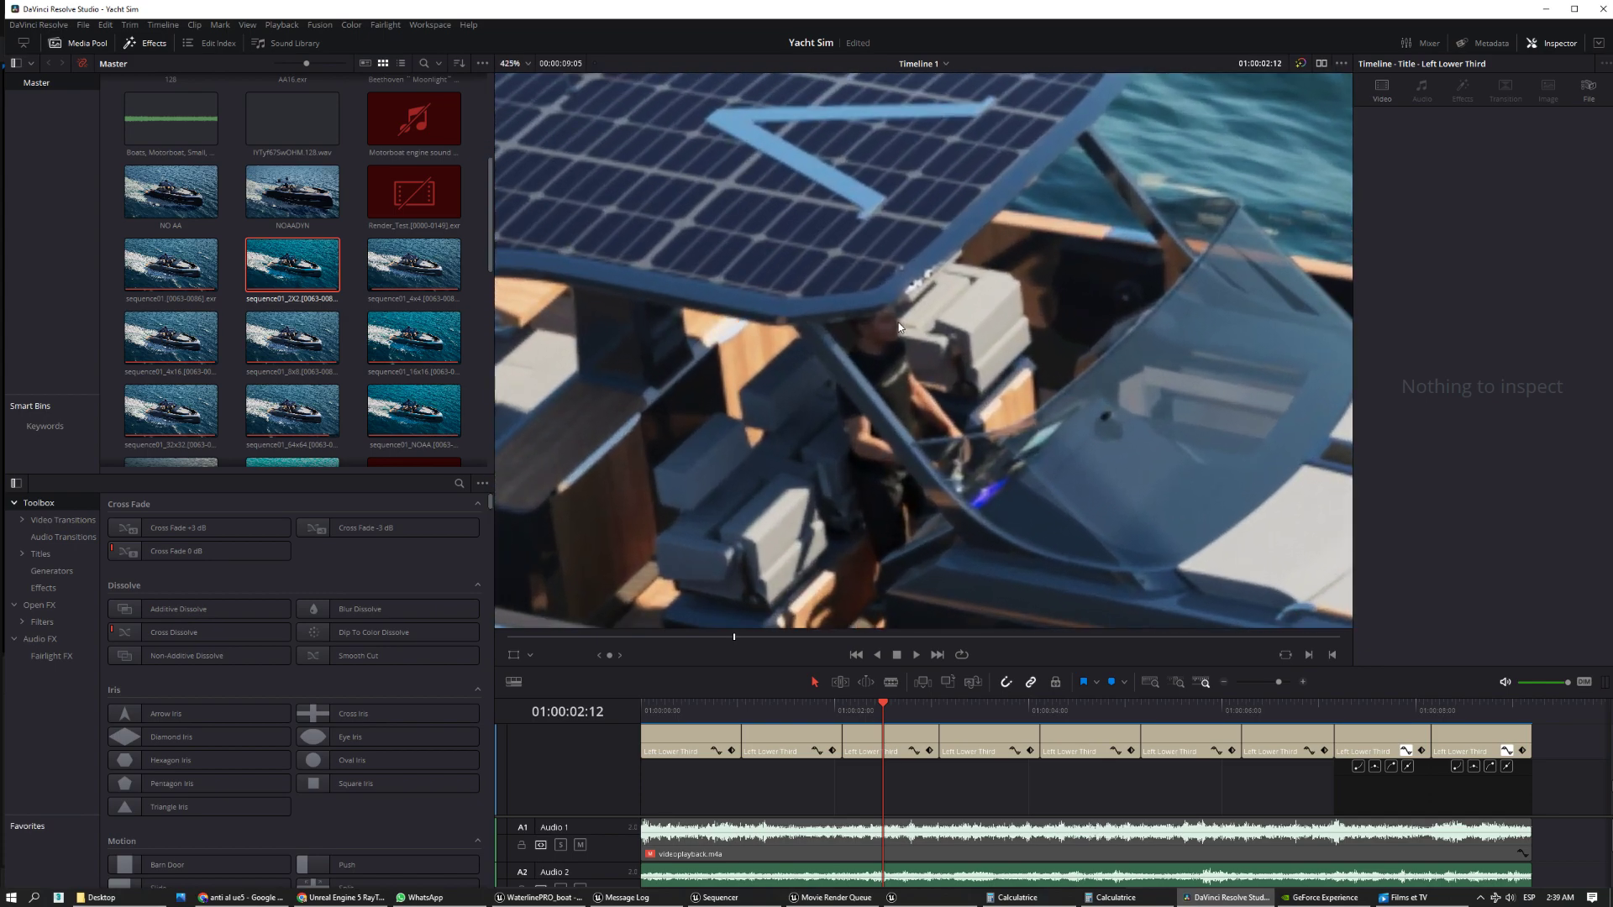
scroll(887, 344, up, 1)
drag(883, 704, 744, 704)
key(space)
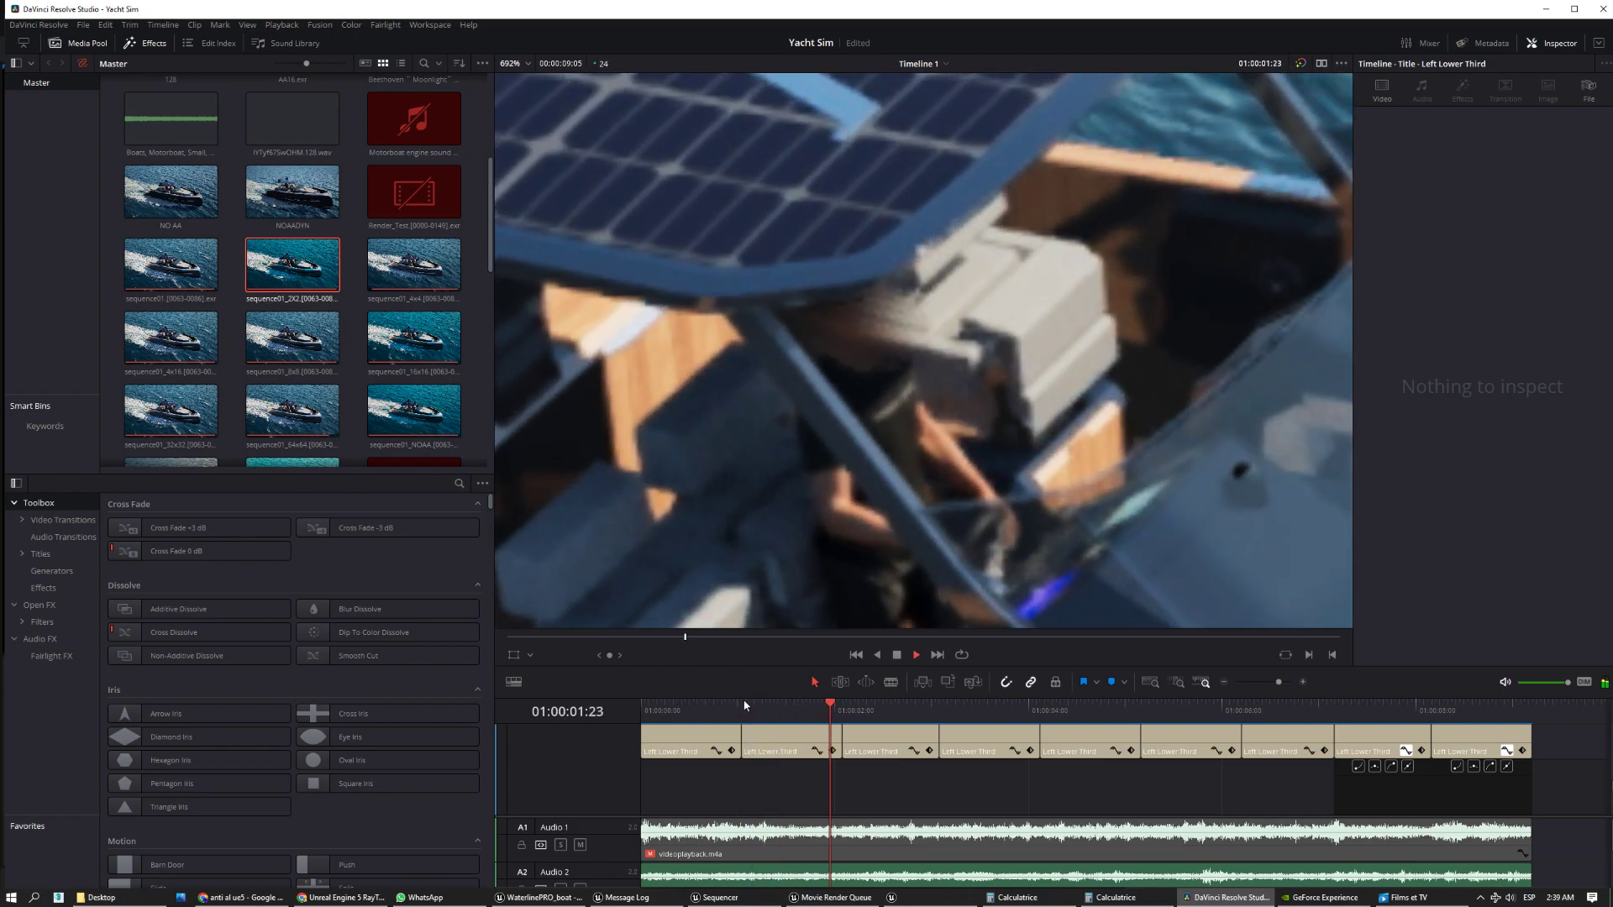
key(space)
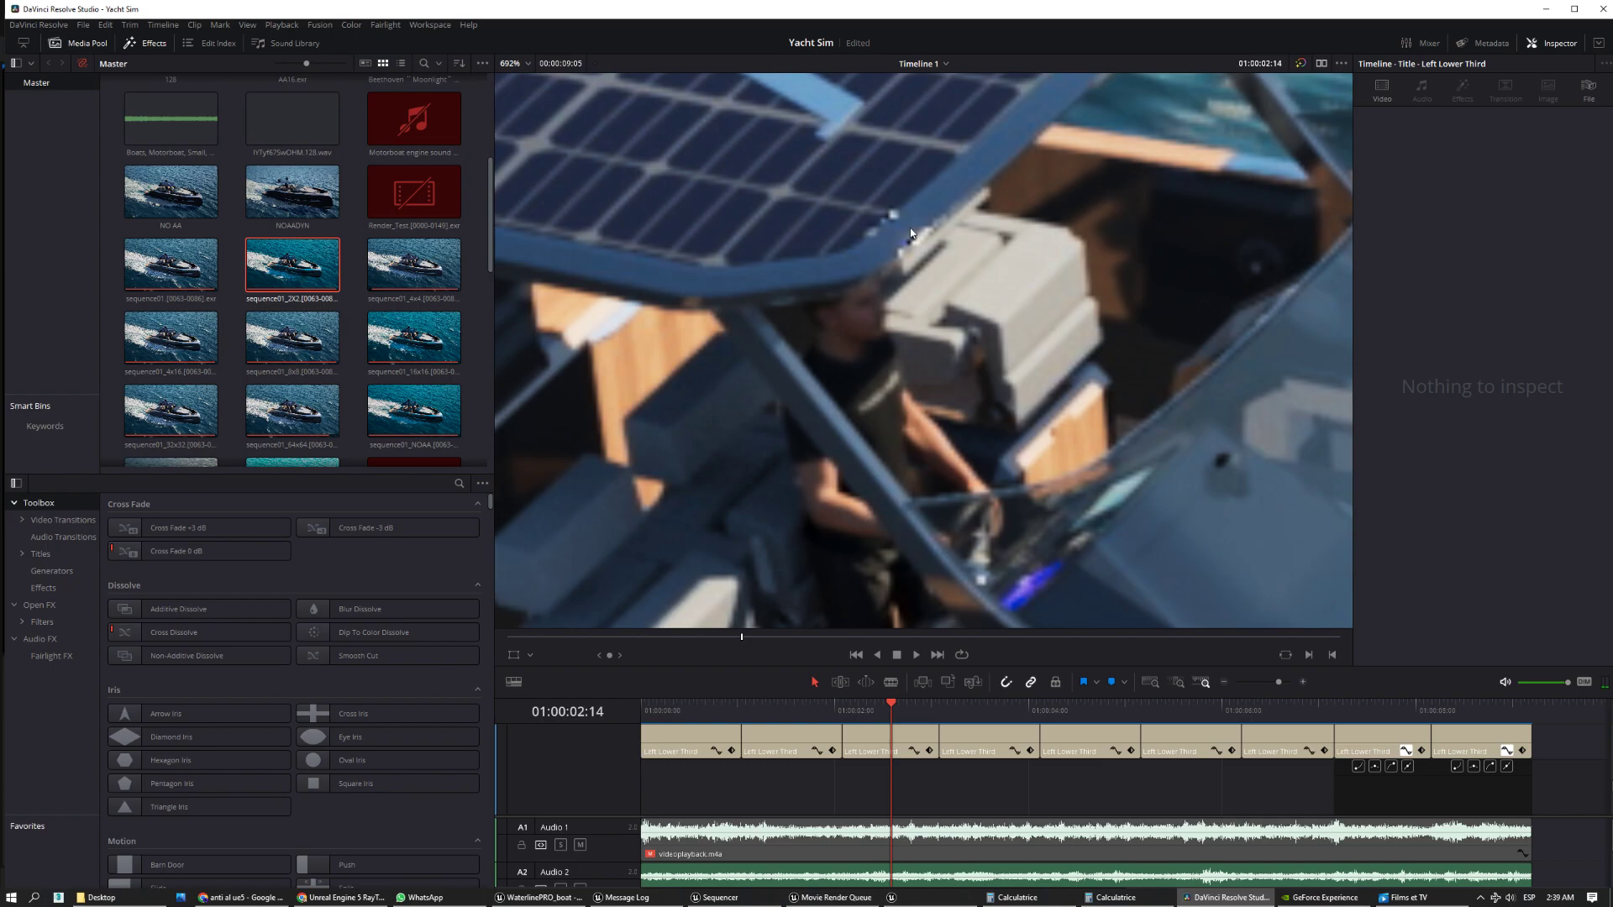
drag(893, 712, 848, 699)
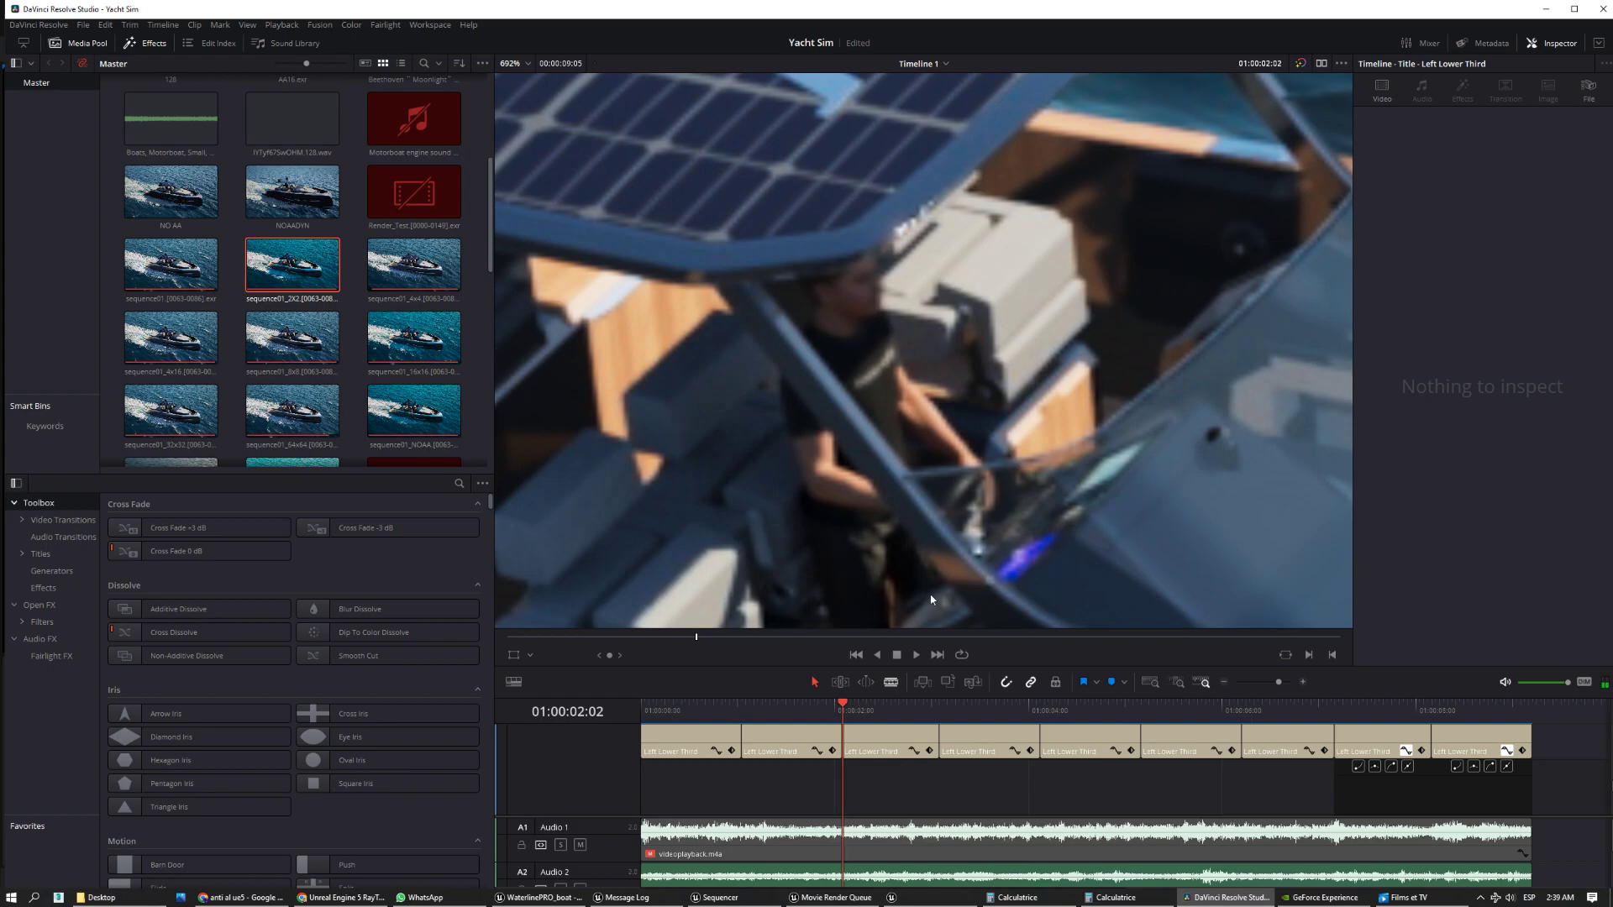
- Zoom onto the helm and replay the 4/4 and 4/16 clips, pausing at 01:00:02:20 and 01:00:03:16
scroll(931, 600, down, 5)
scroll(1189, 274, up, 2)
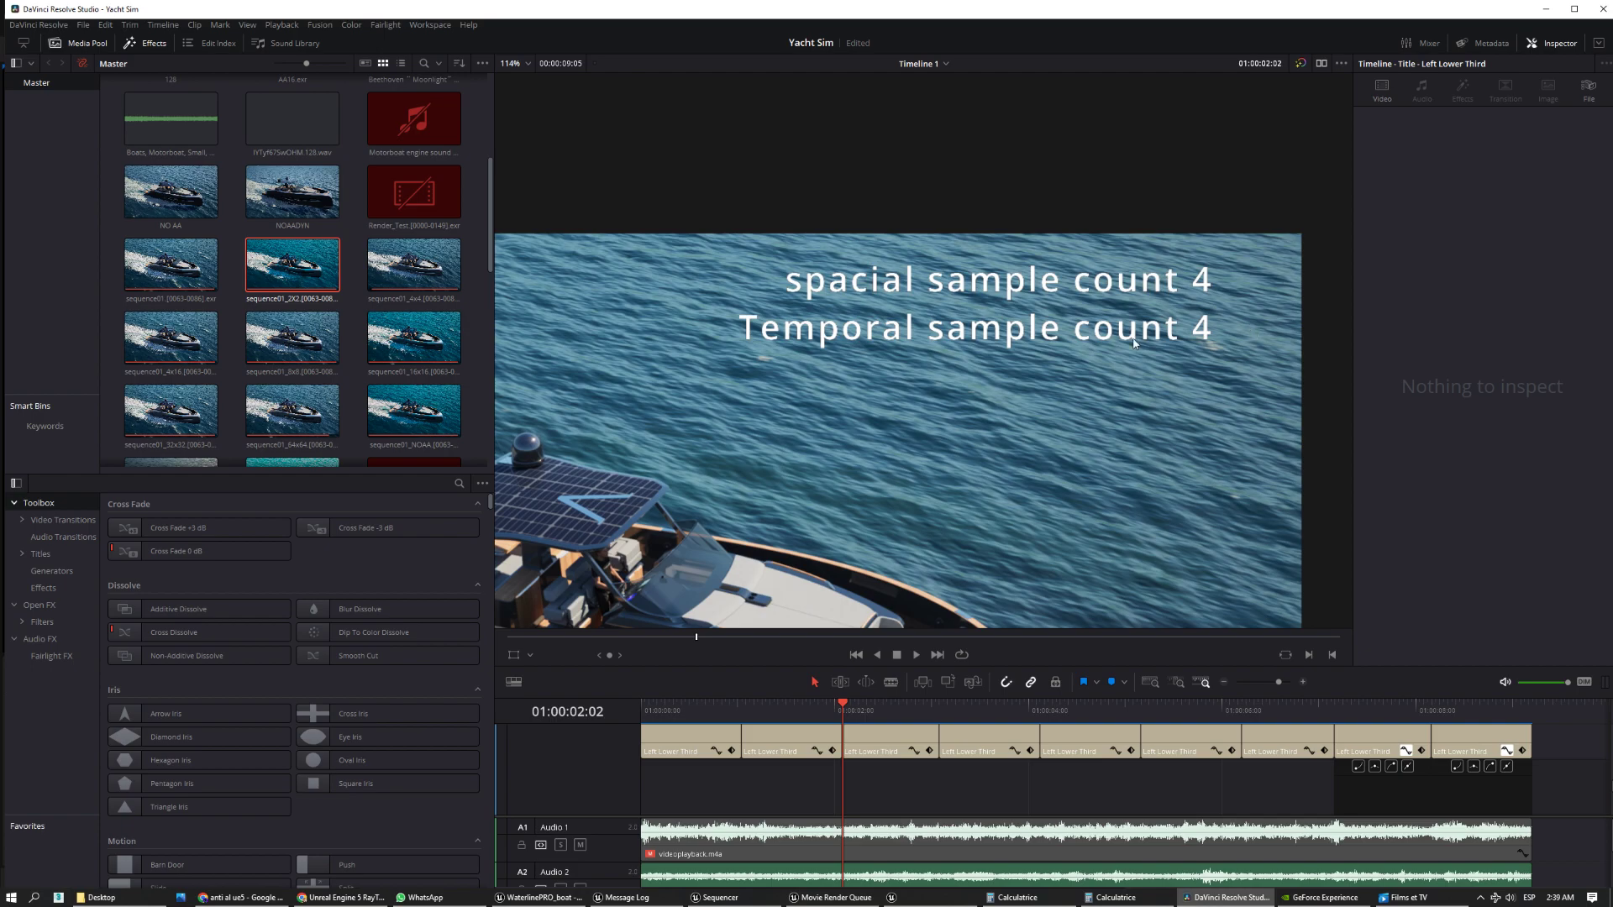
scroll(609, 496, up, 8)
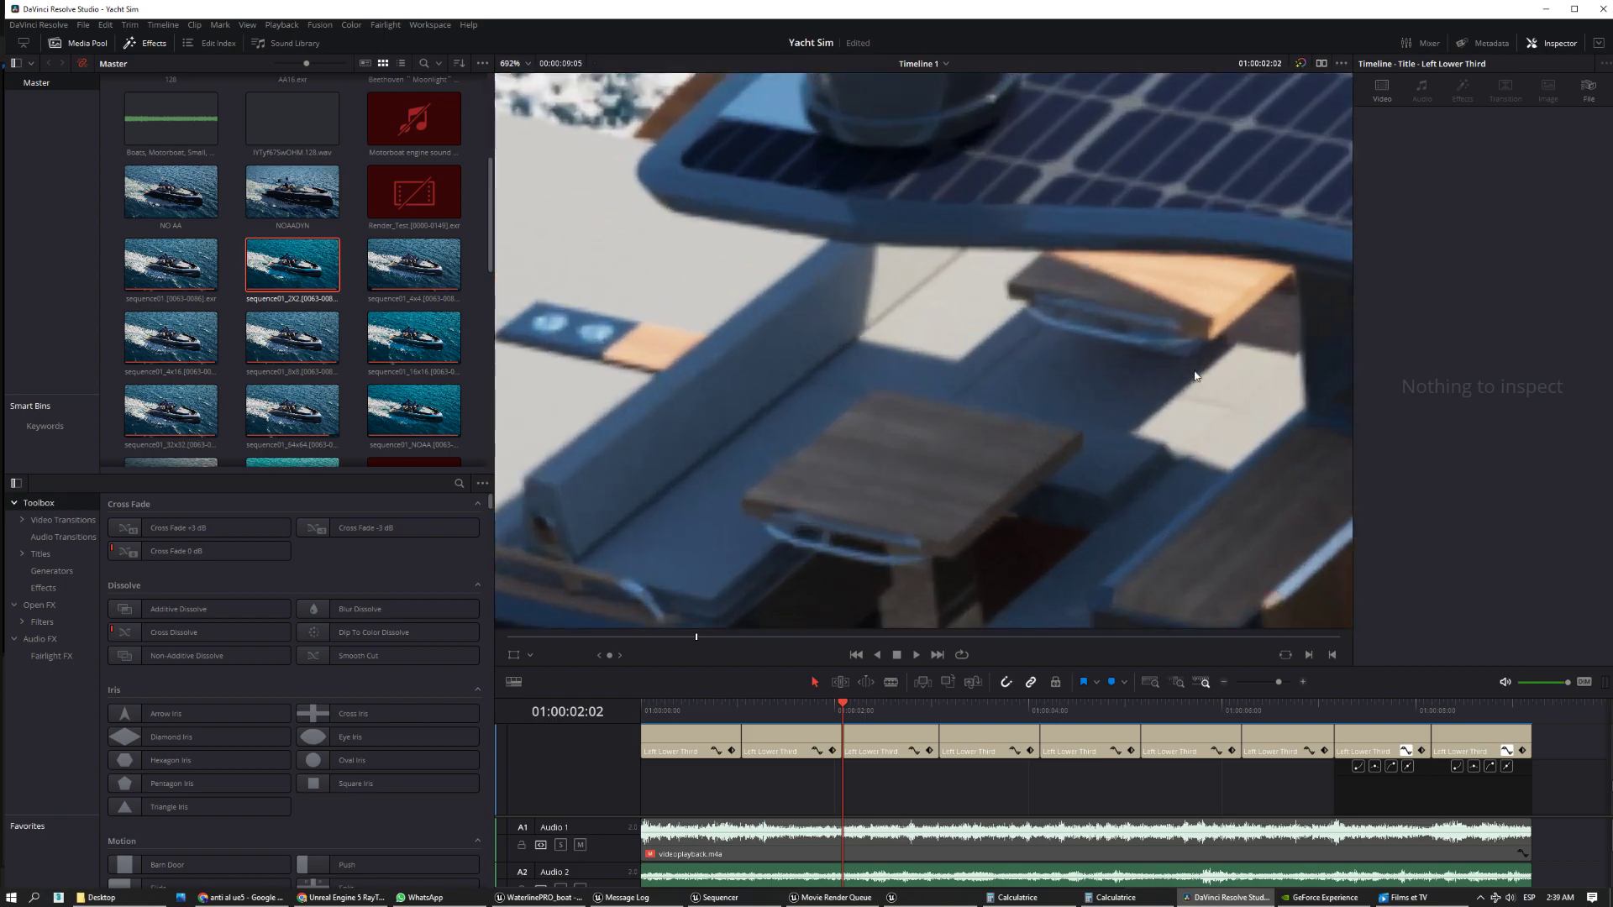
scroll(567, 327, up, 1)
middle_drag(567, 328, 648, 295)
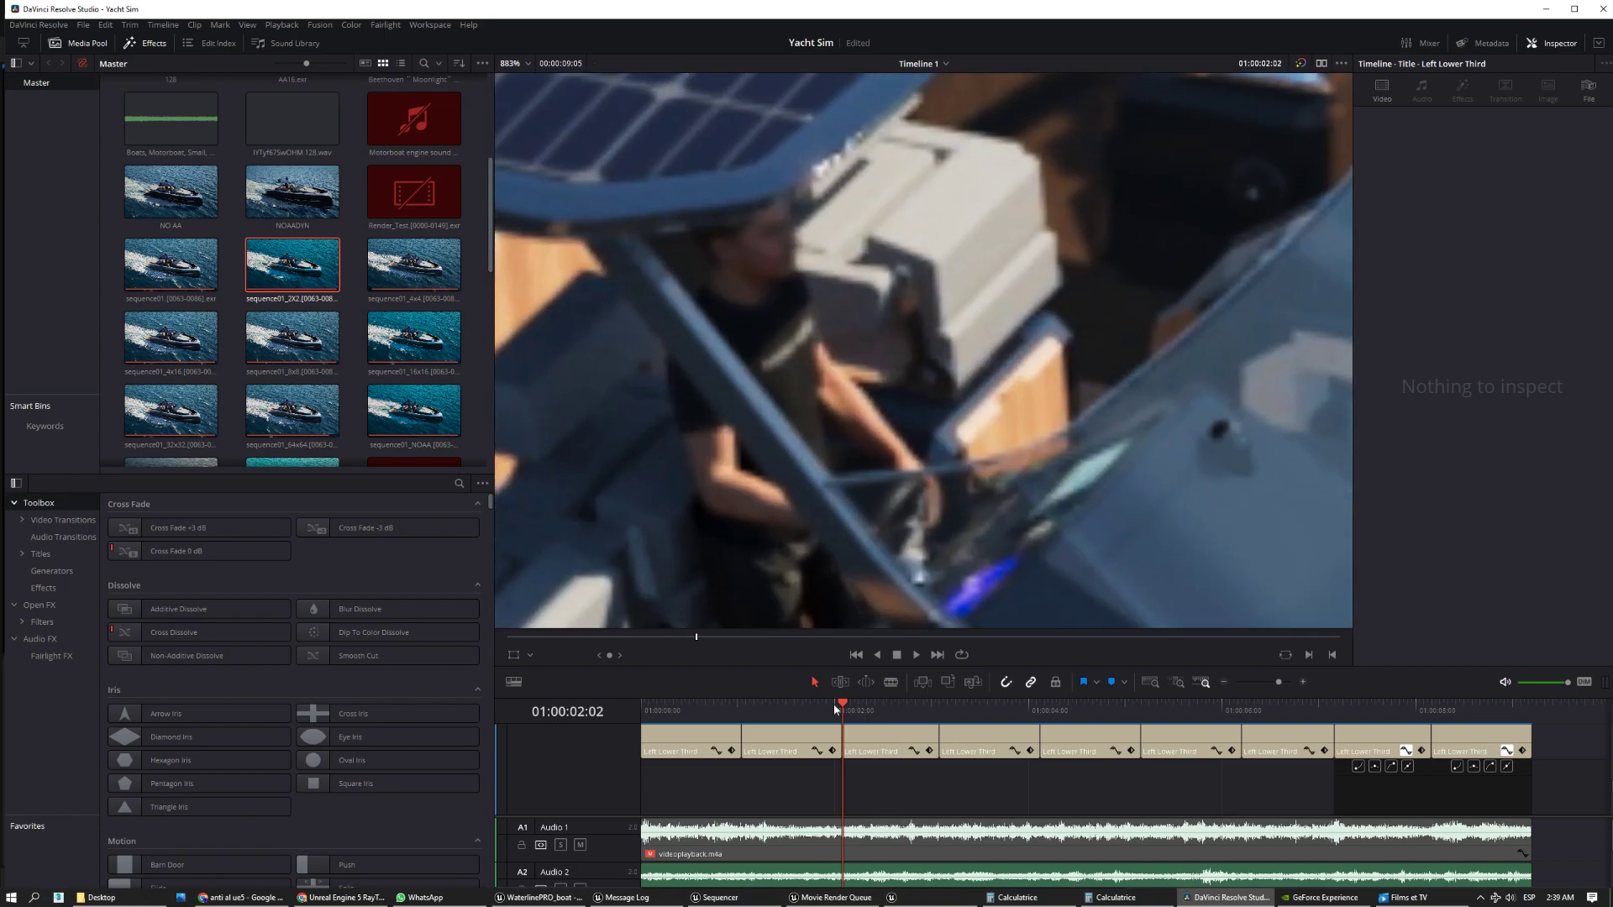
drag(844, 708, 739, 698)
key(space)
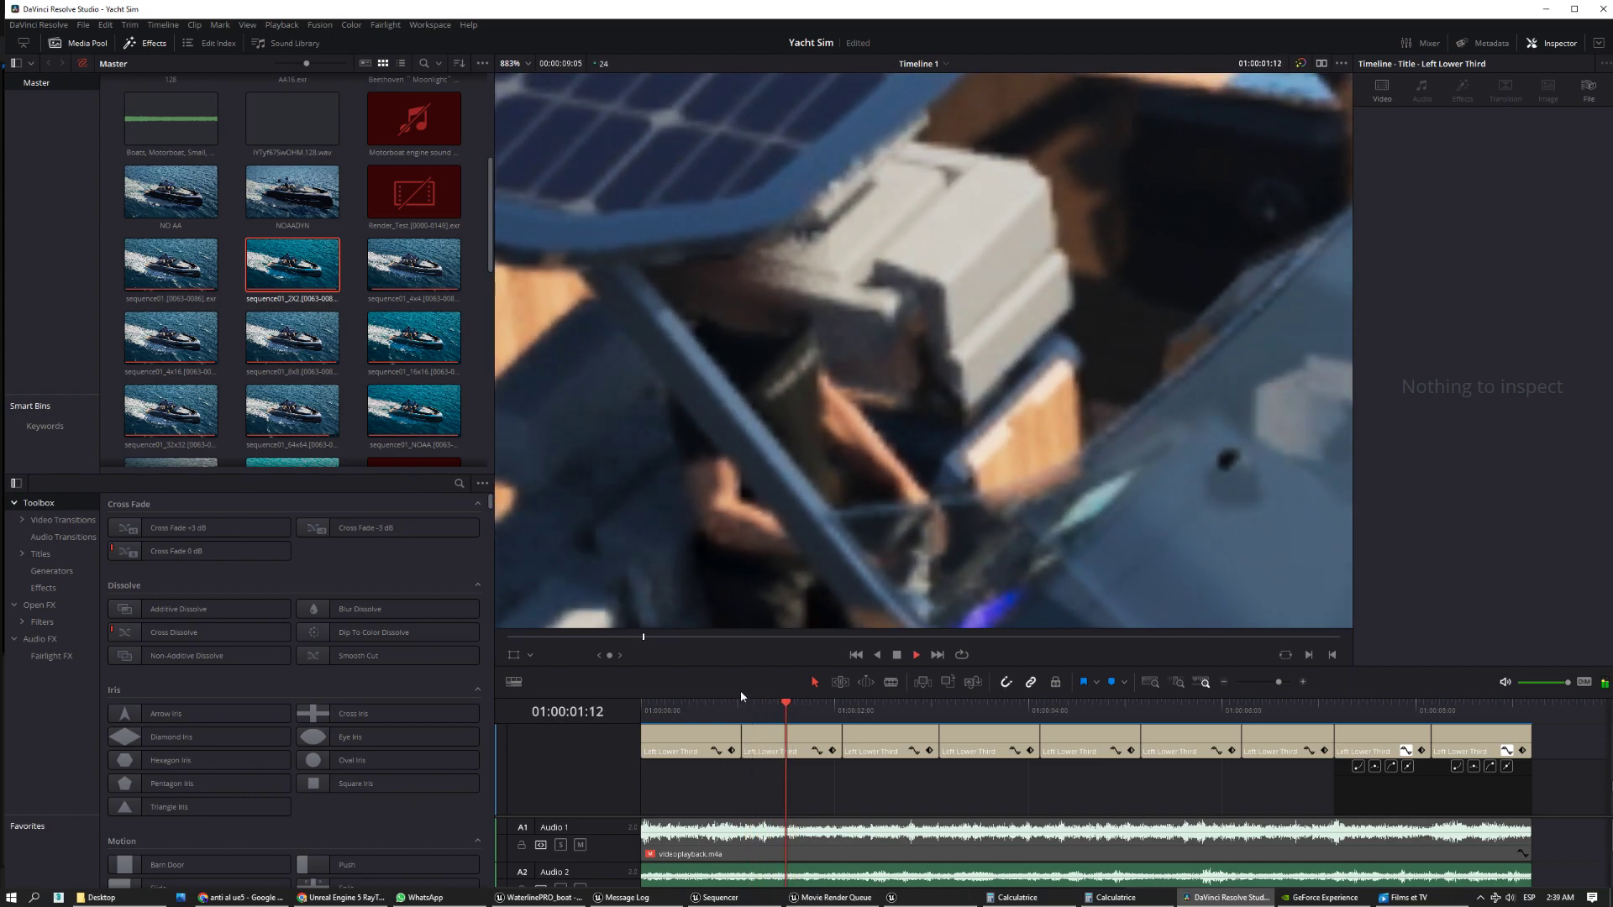
key(space)
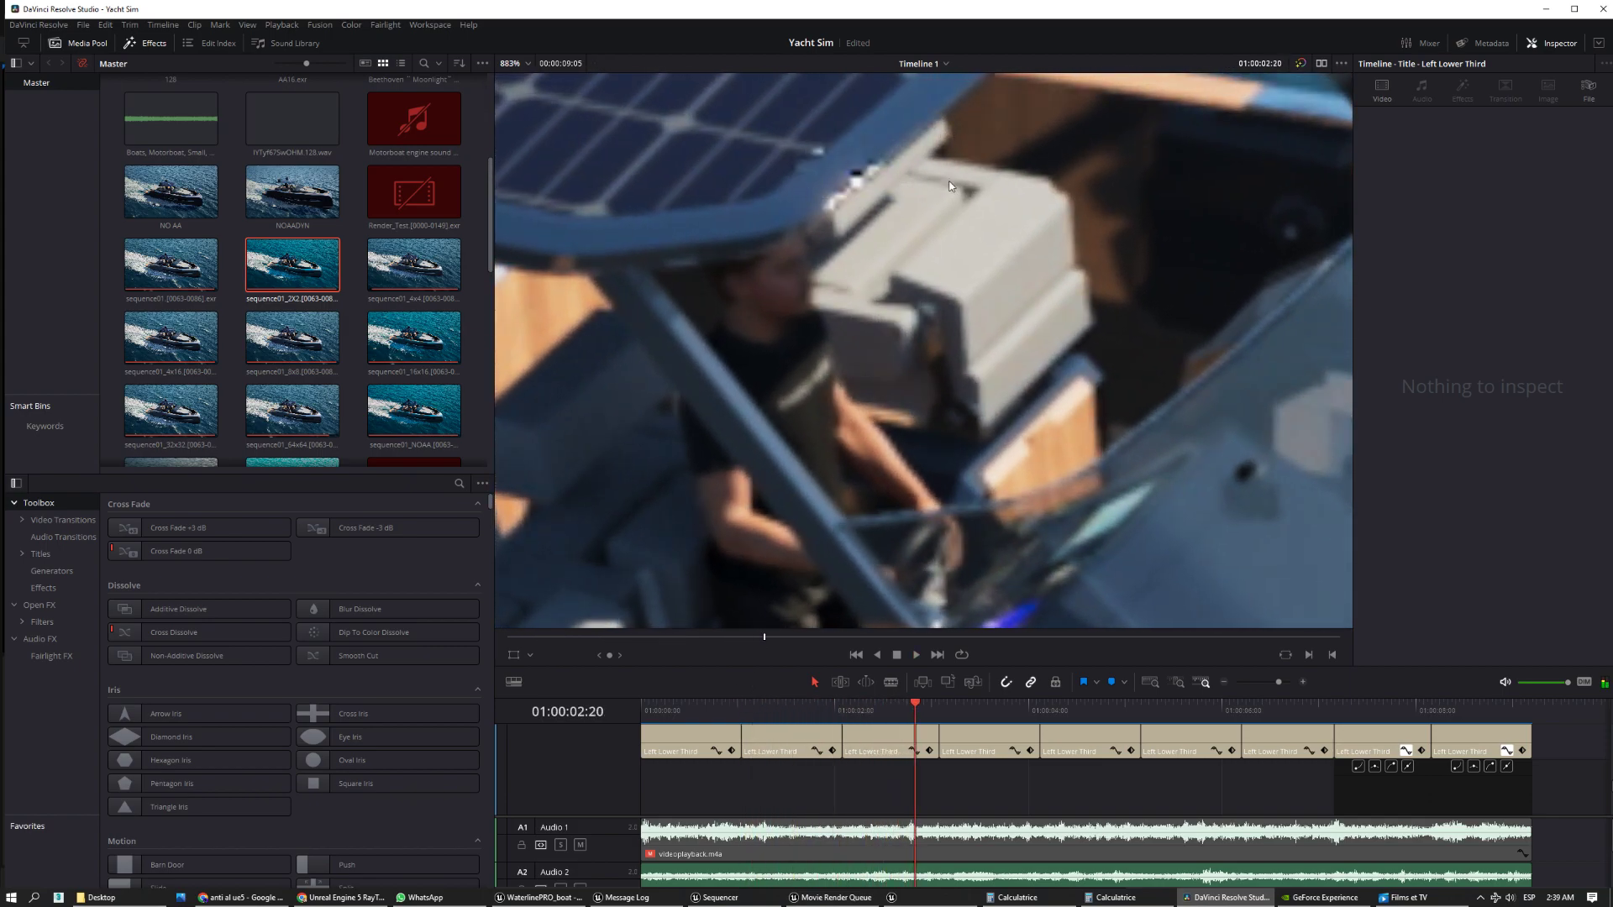
key(space)
key(space)
click(845, 704)
key(space)
click(860, 704)
- Frame the sample-count caption and cockpit, zoom back out, and play on to the 8/8 clip
key(space)
scroll(946, 447, down, 10)
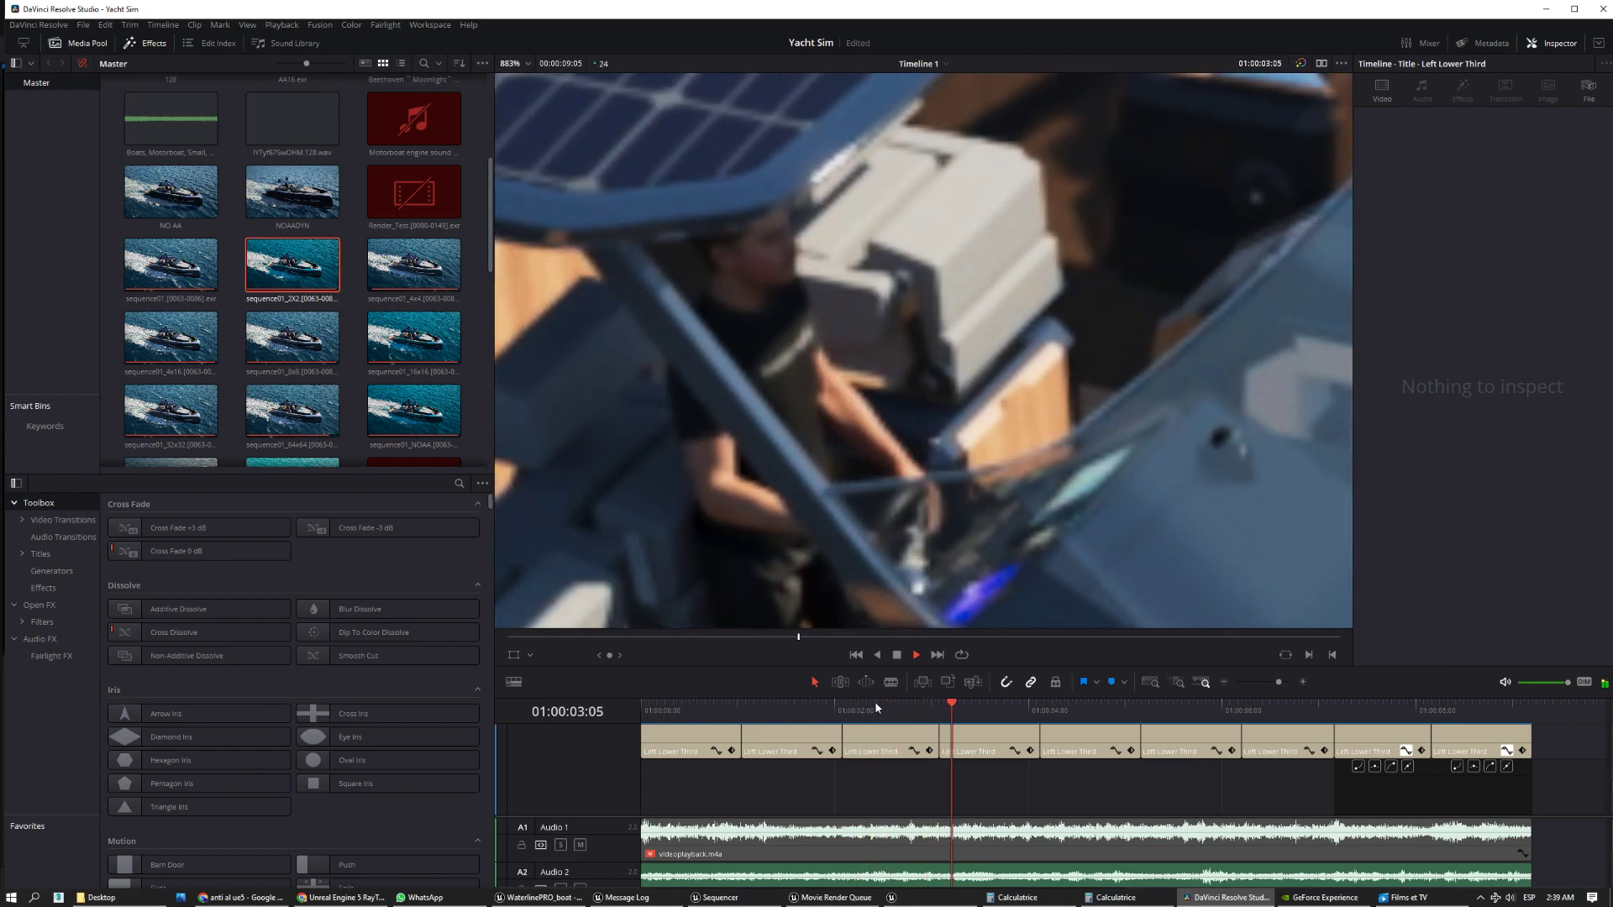
key(space)
middle_drag(1078, 373, 788, 353)
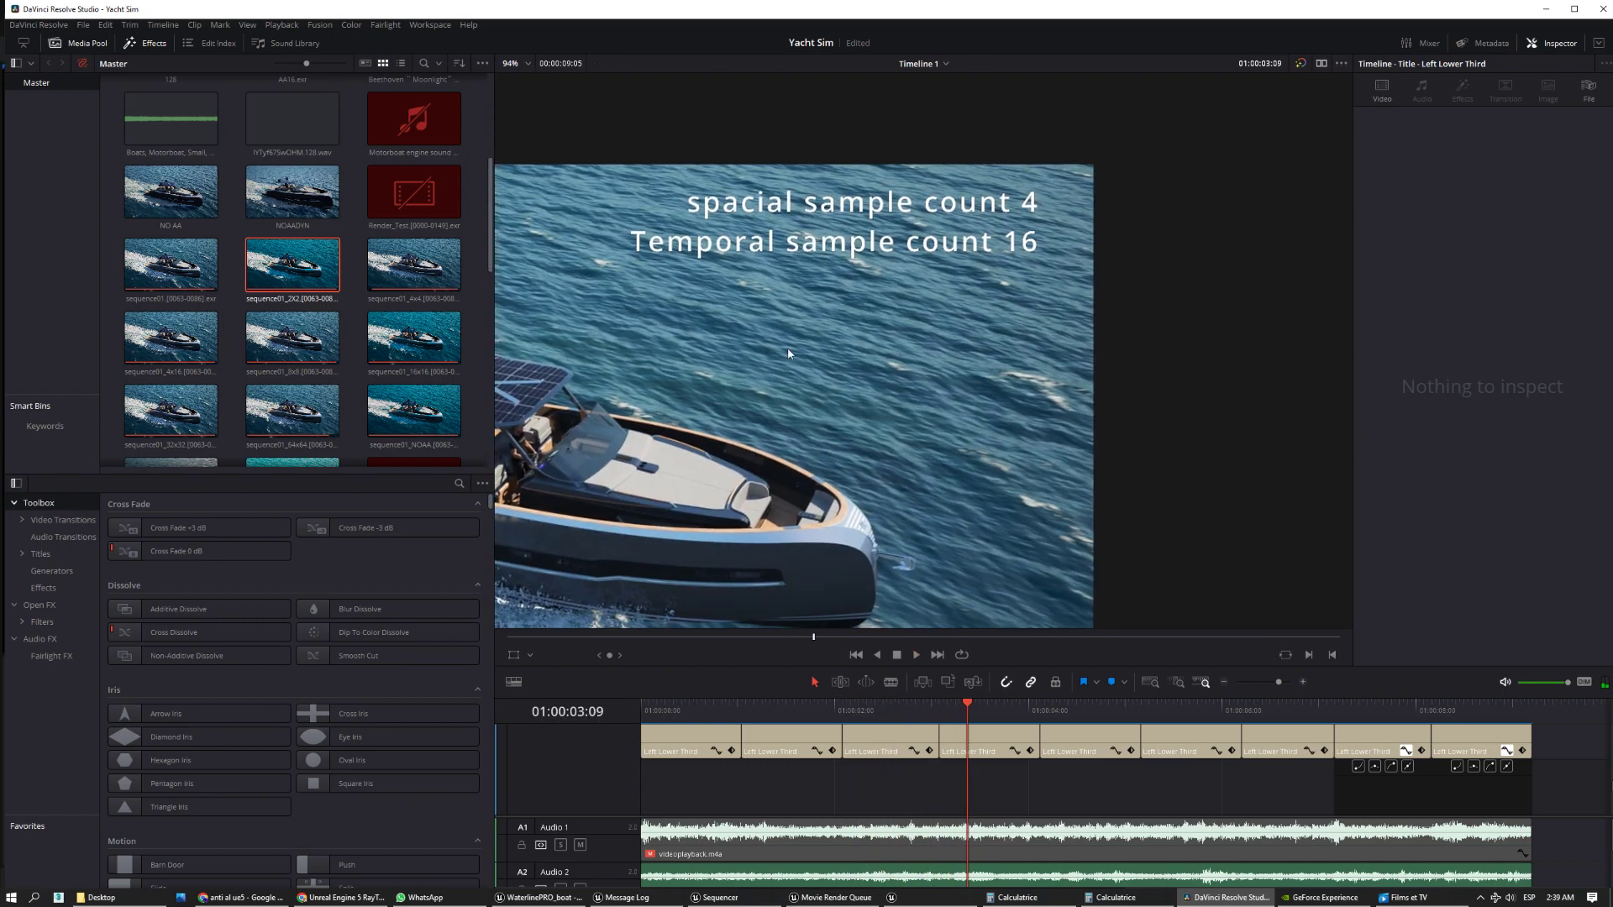
scroll(1058, 326, up, 6)
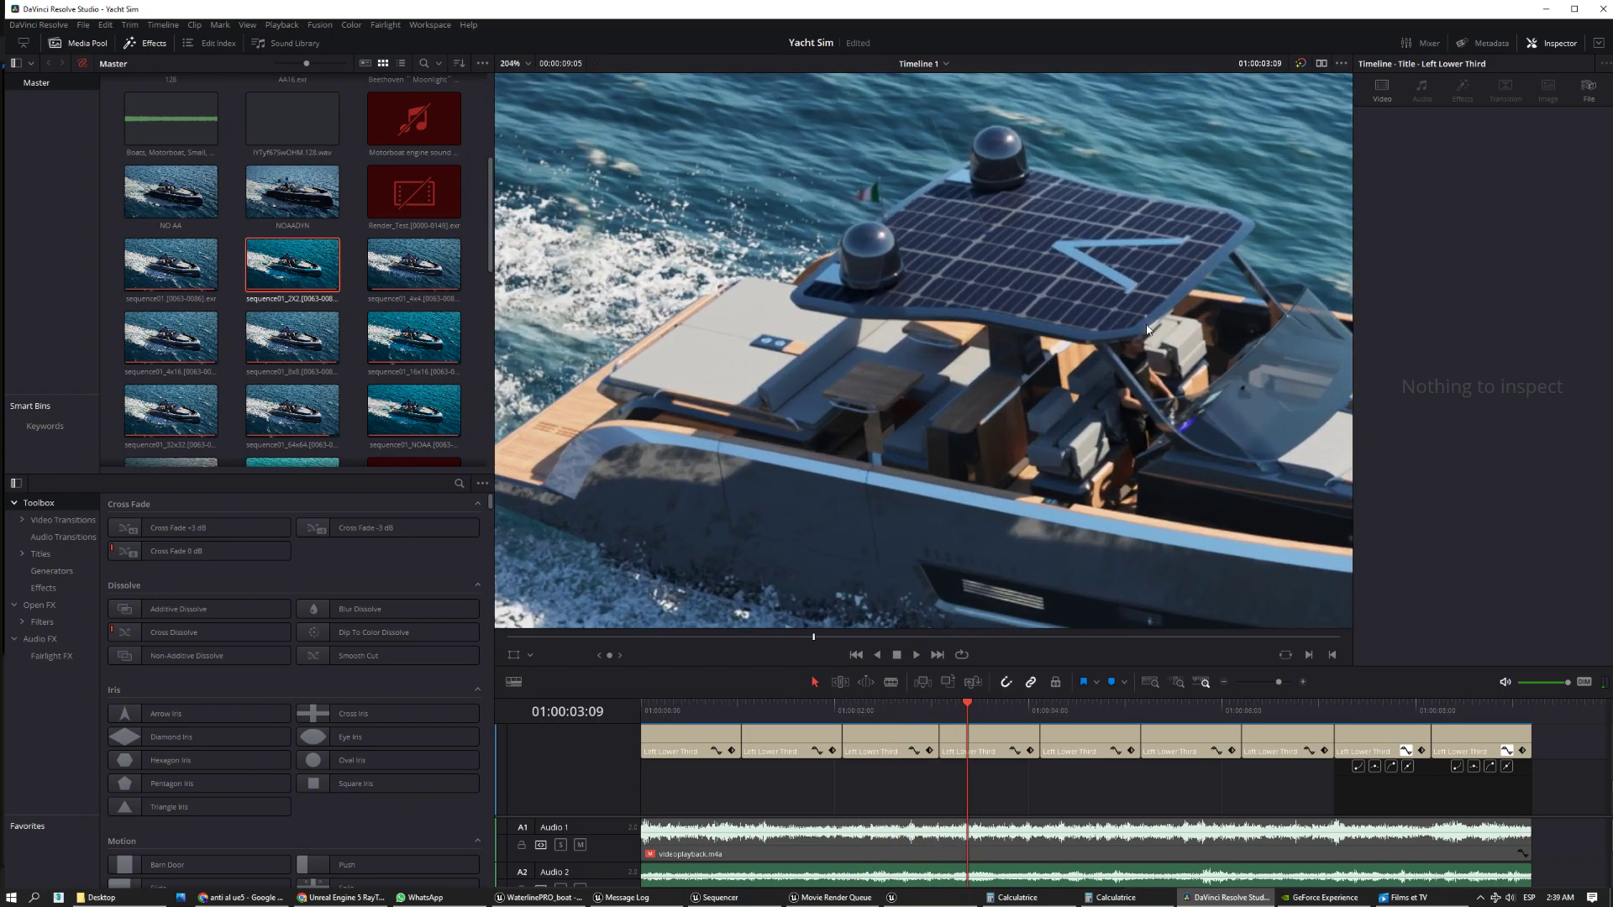
scroll(1057, 326, up, 3)
middle_drag(1058, 326, 970, 576)
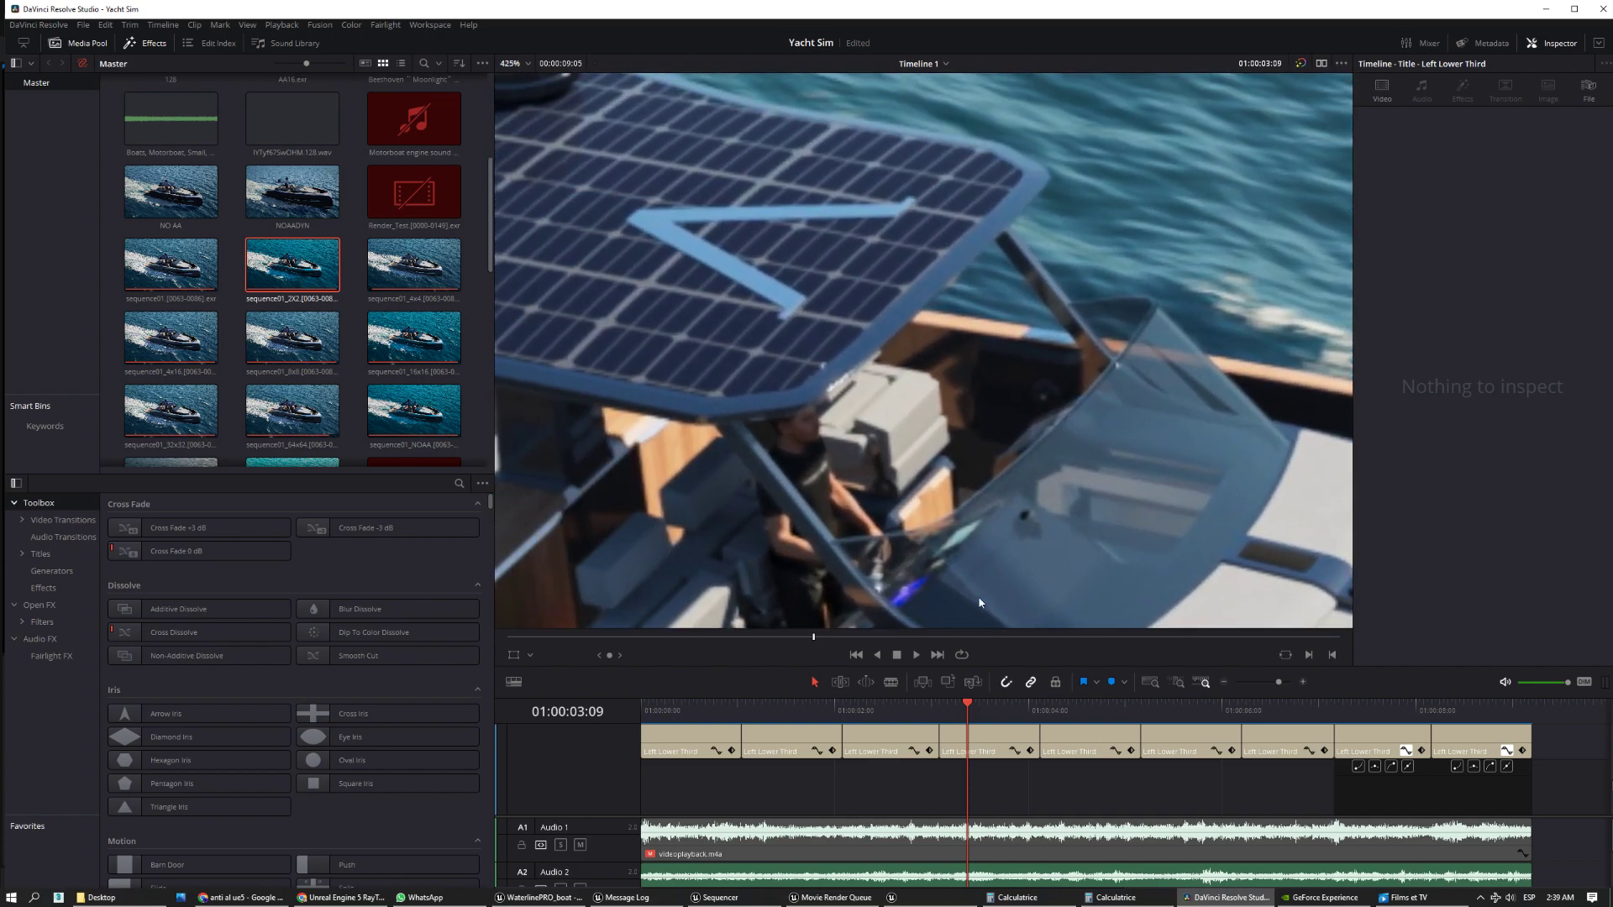
scroll(1038, 194, down, 6)
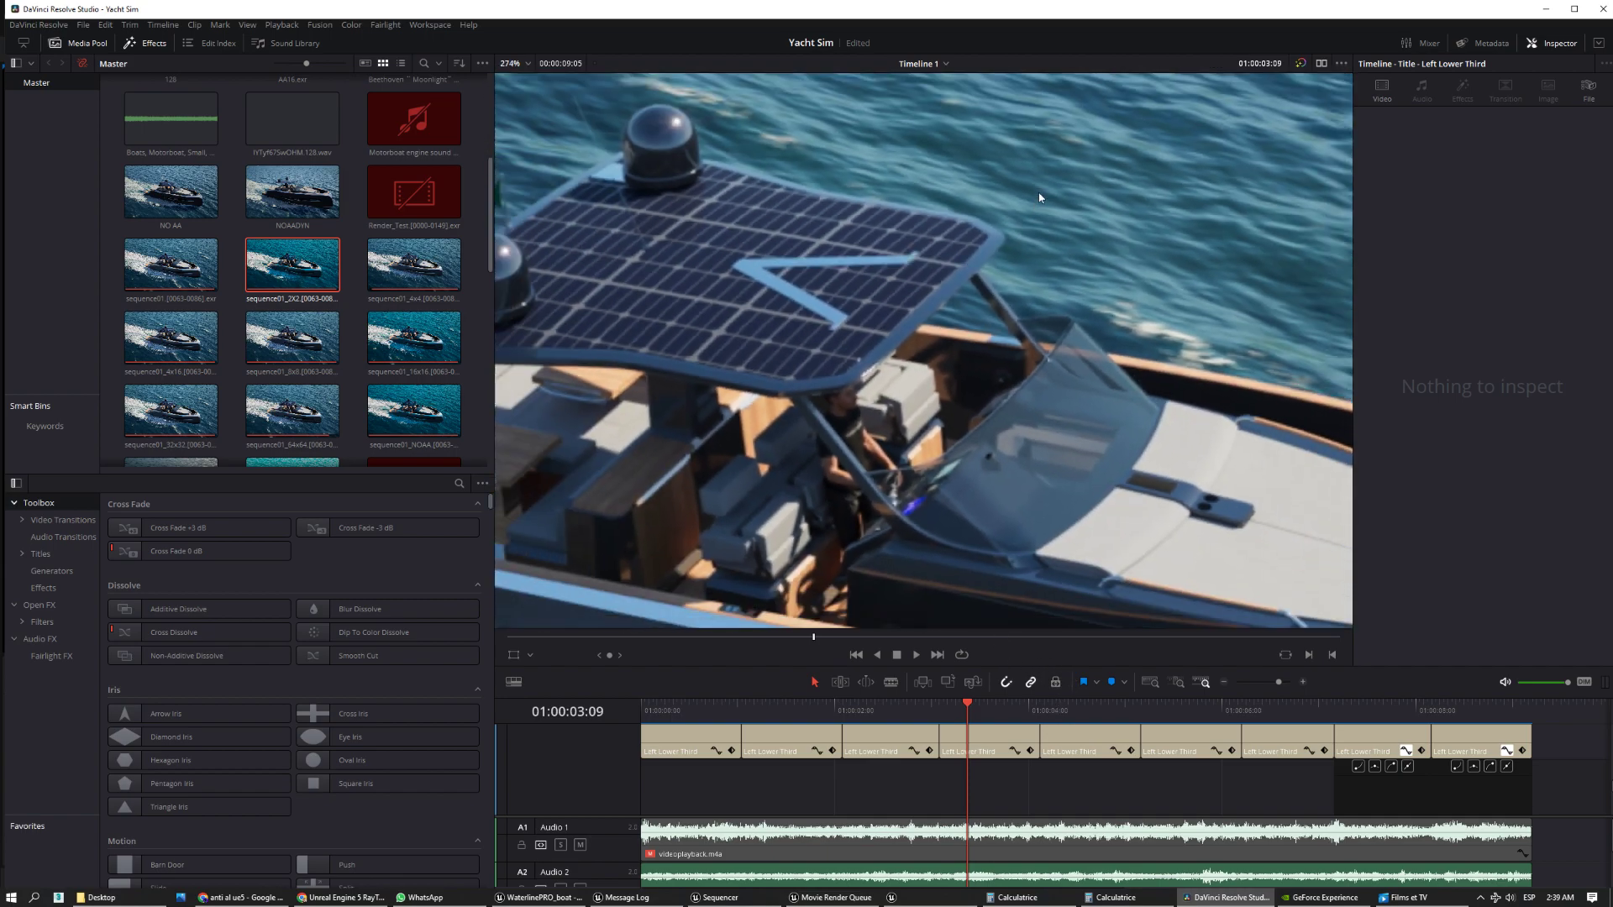
scroll(866, 331, down, 2)
key(space)
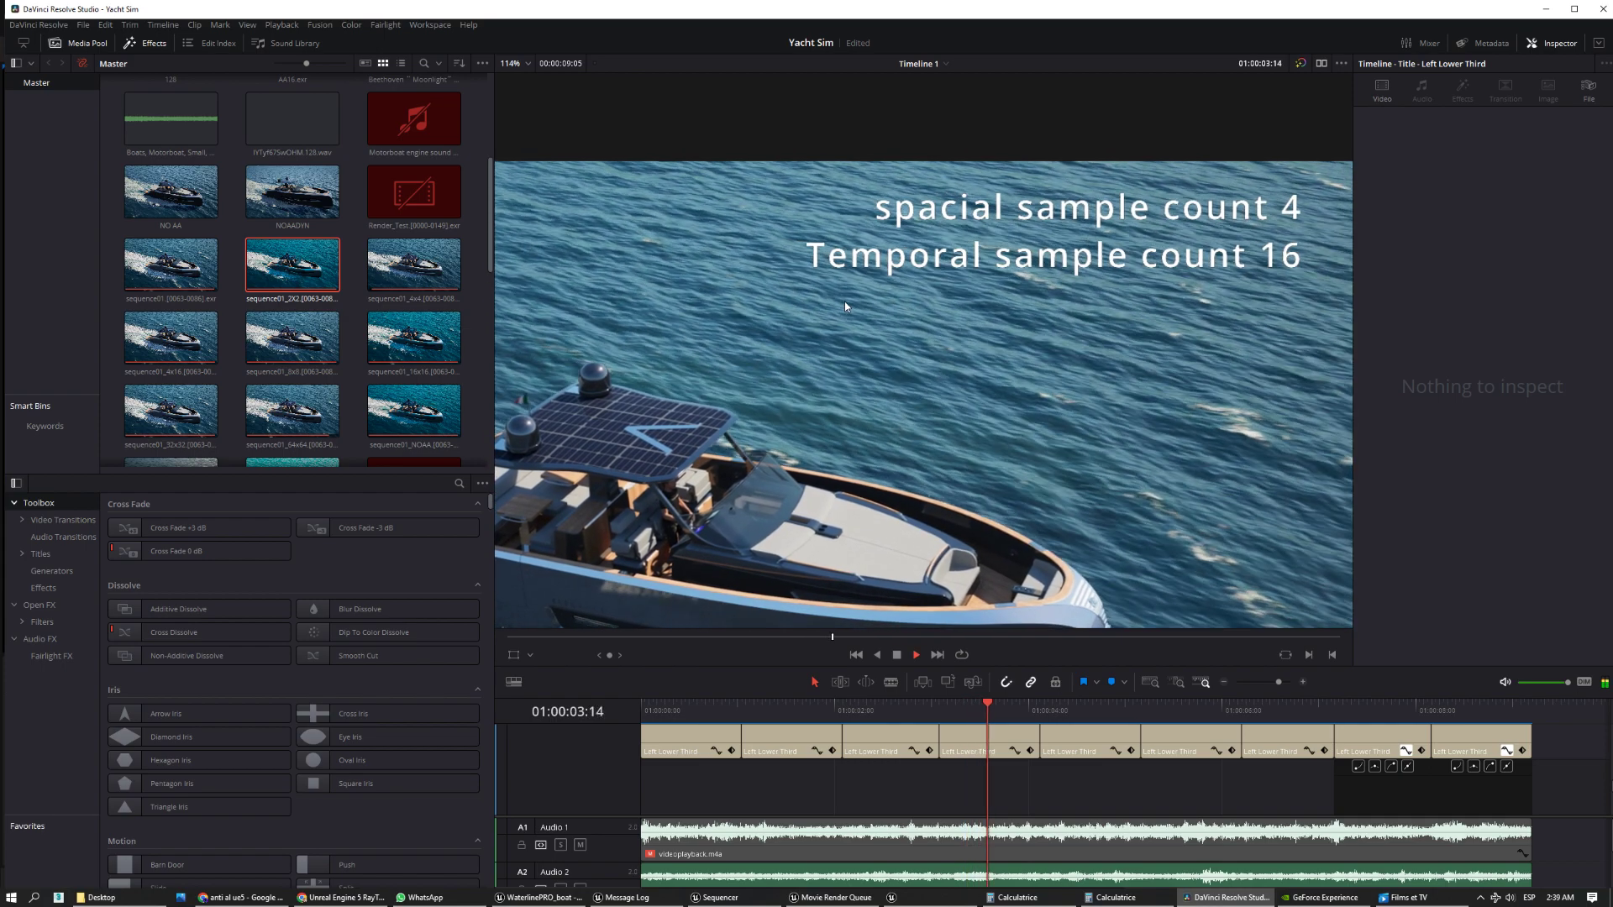
key(space)
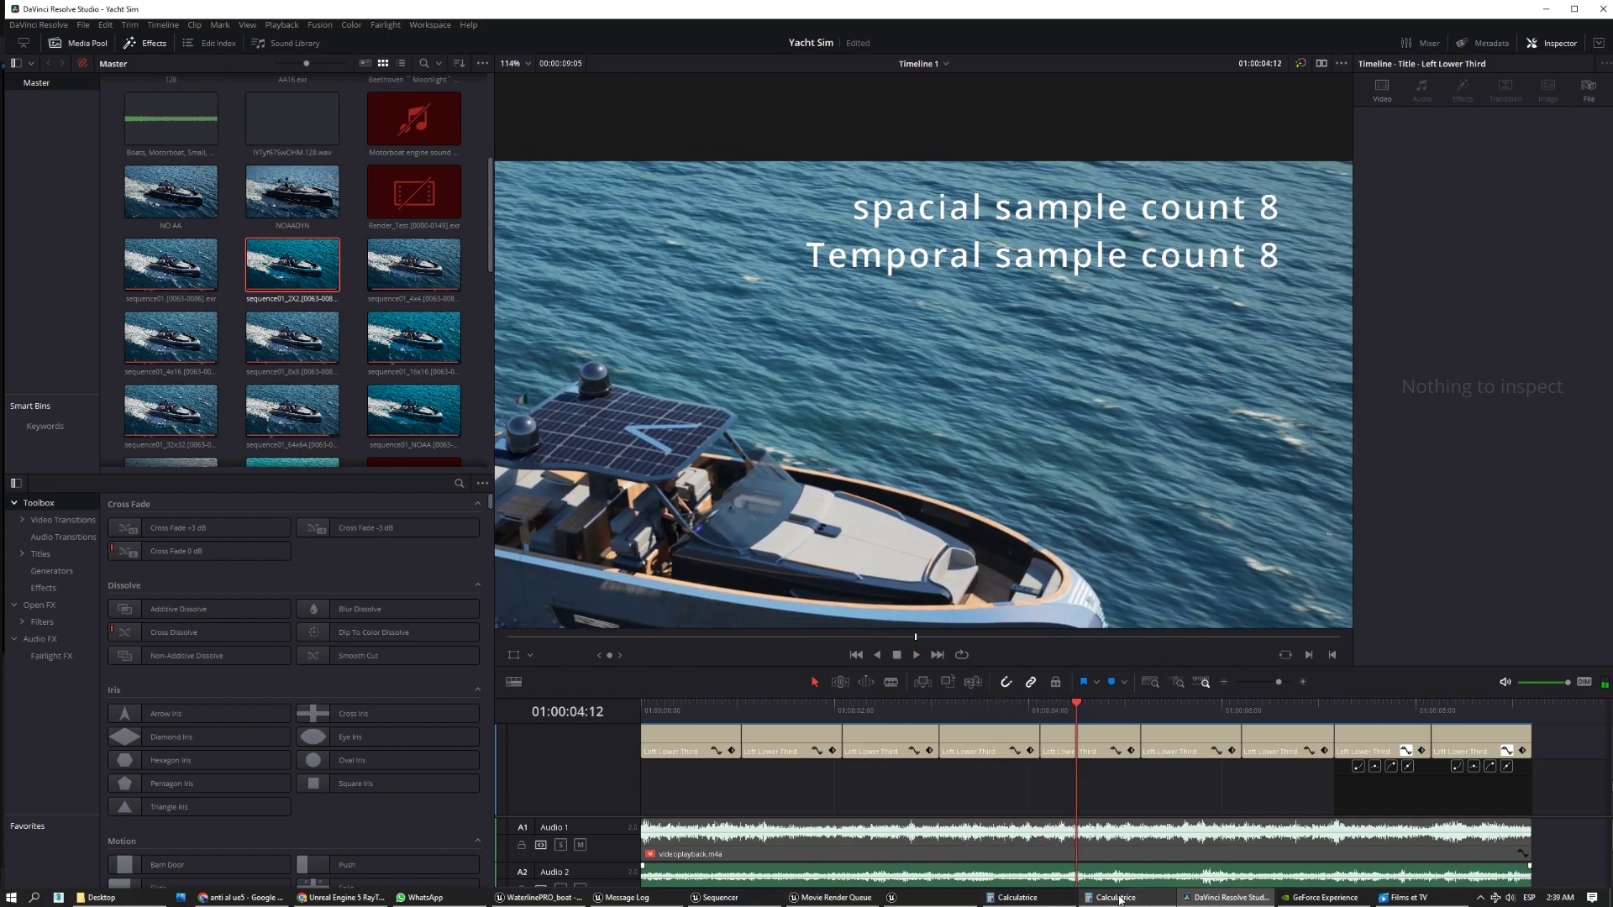
click(1117, 899)
- Enter 8 in Calculator, then drag Resolve's playhead back to the spacial 4, temporal 16 clip
text(8)
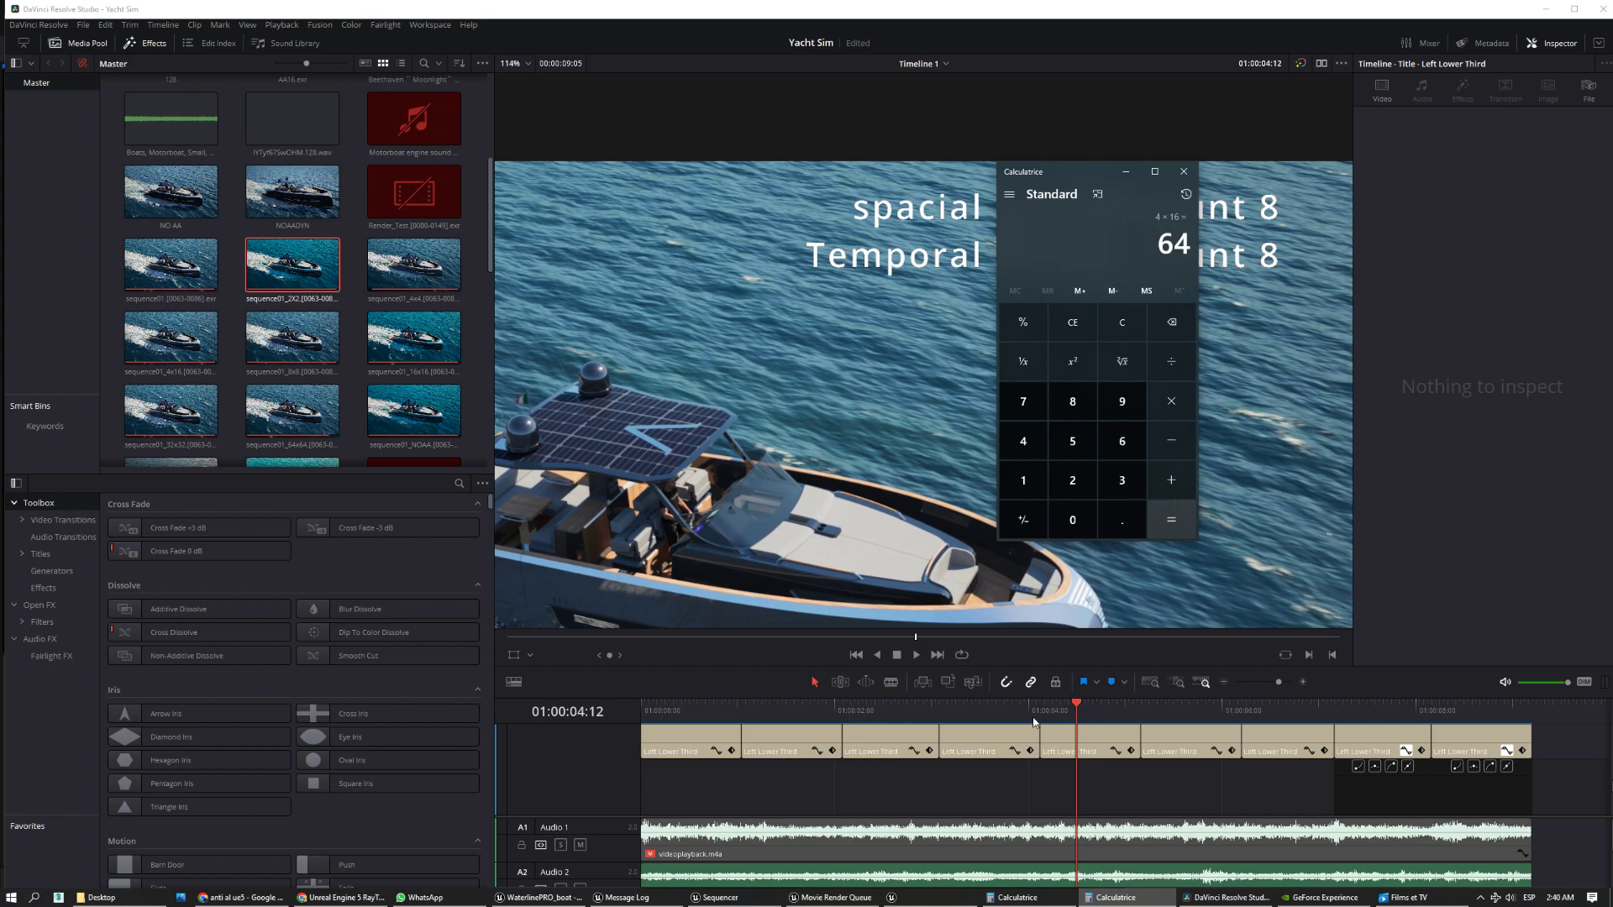
drag(1052, 706, 974, 699)
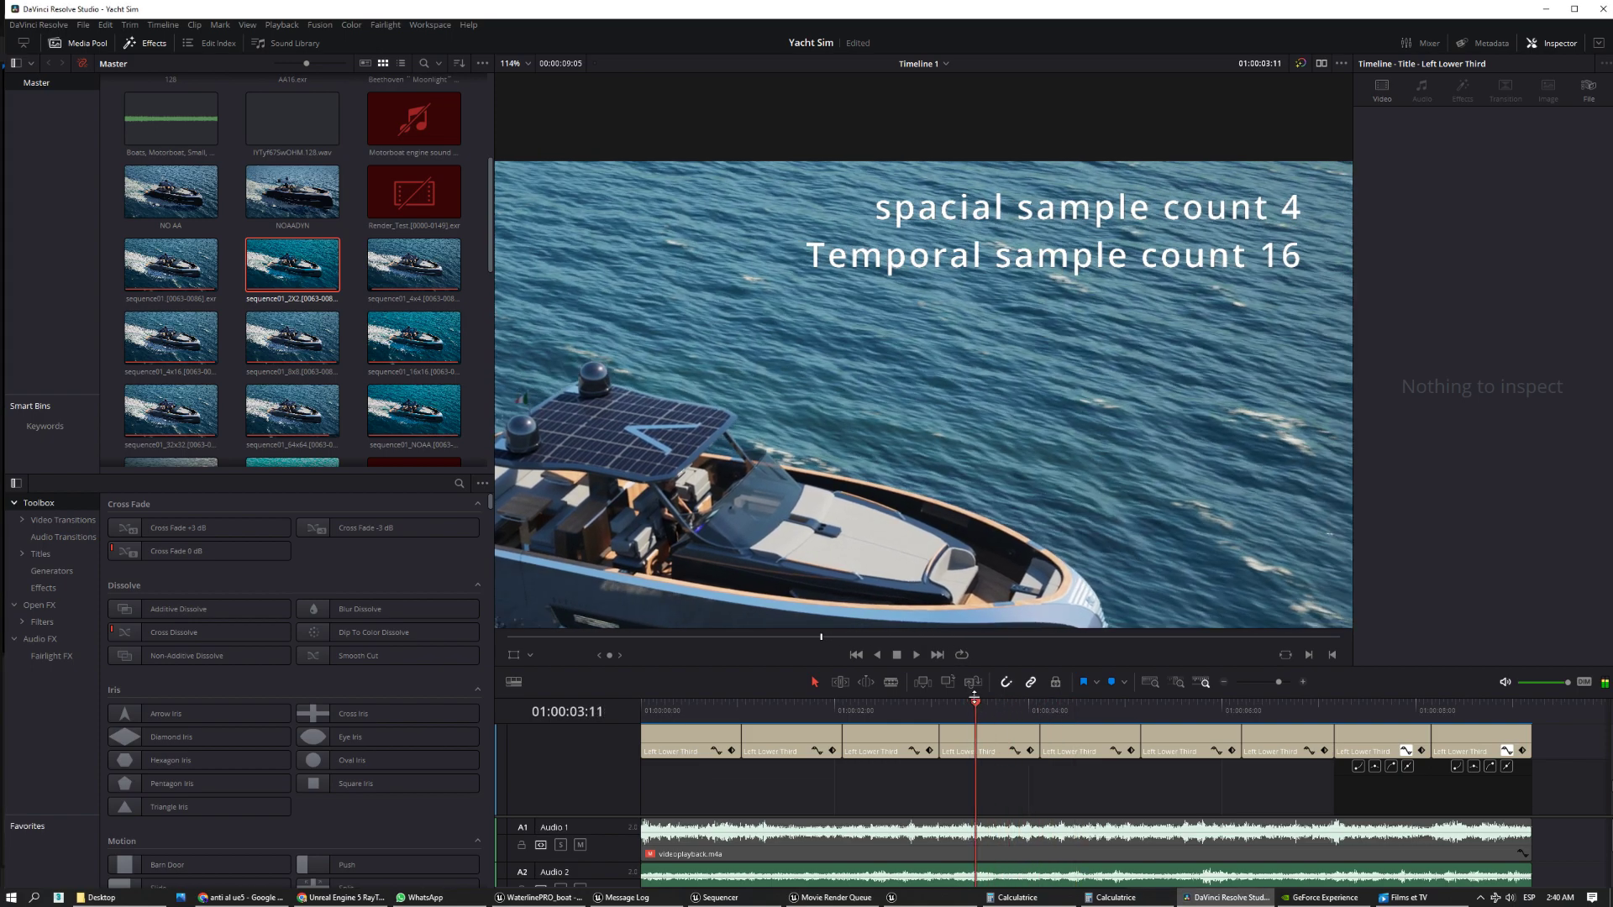
- Zoom the viewer in on the cockpit and start timeline playback
scroll(790, 422, up, 8)
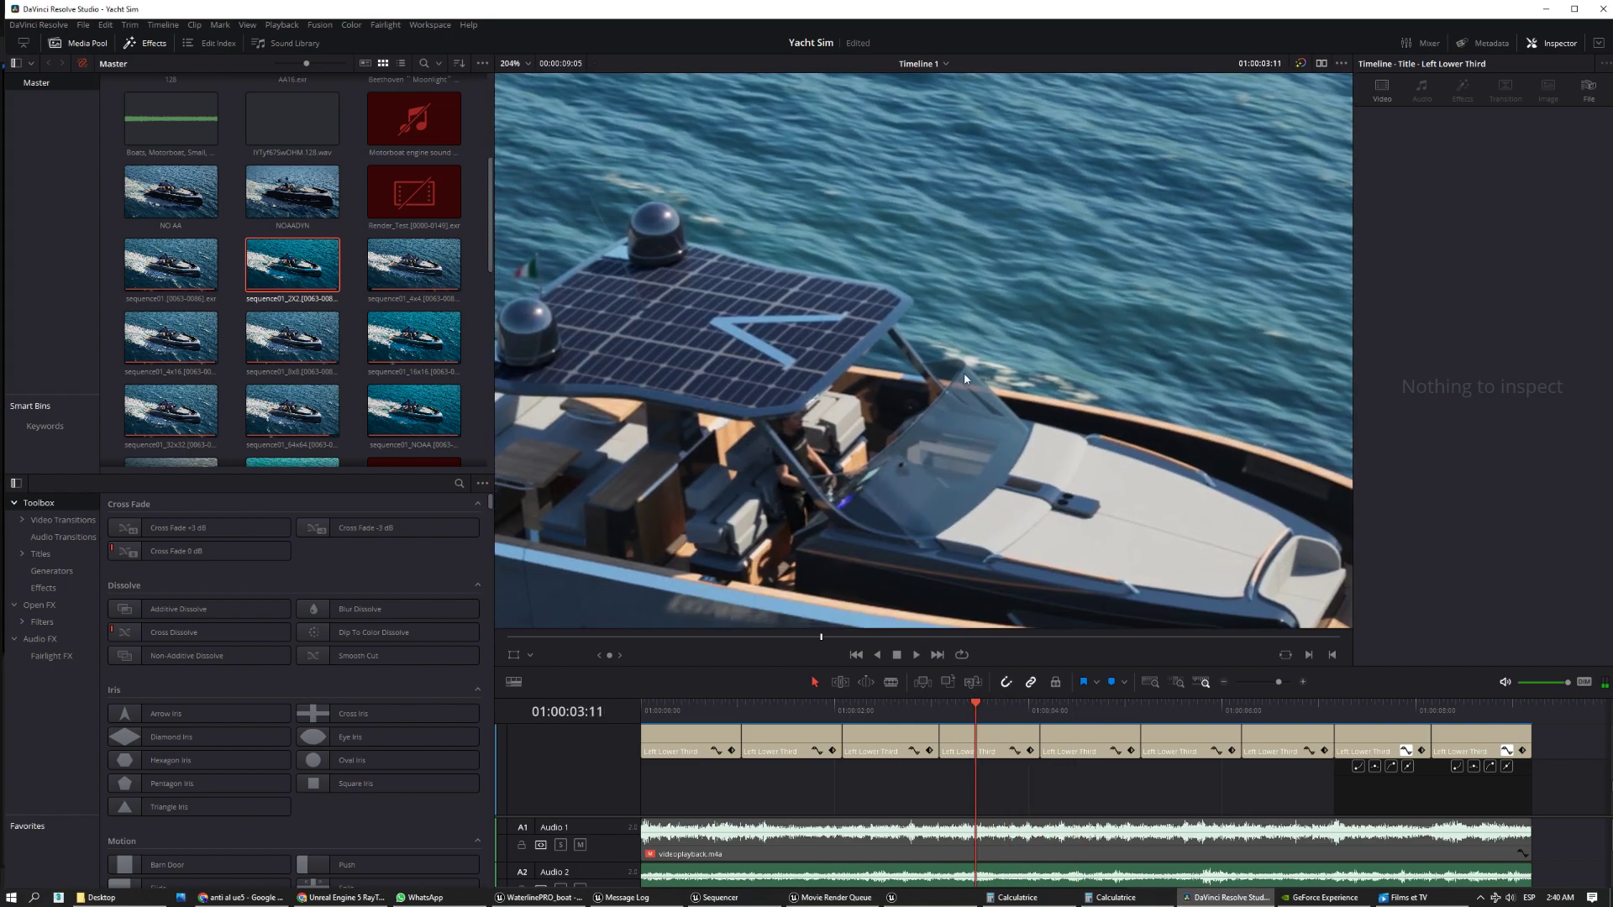
scroll(791, 422, up, 6)
key(space)
key(space)
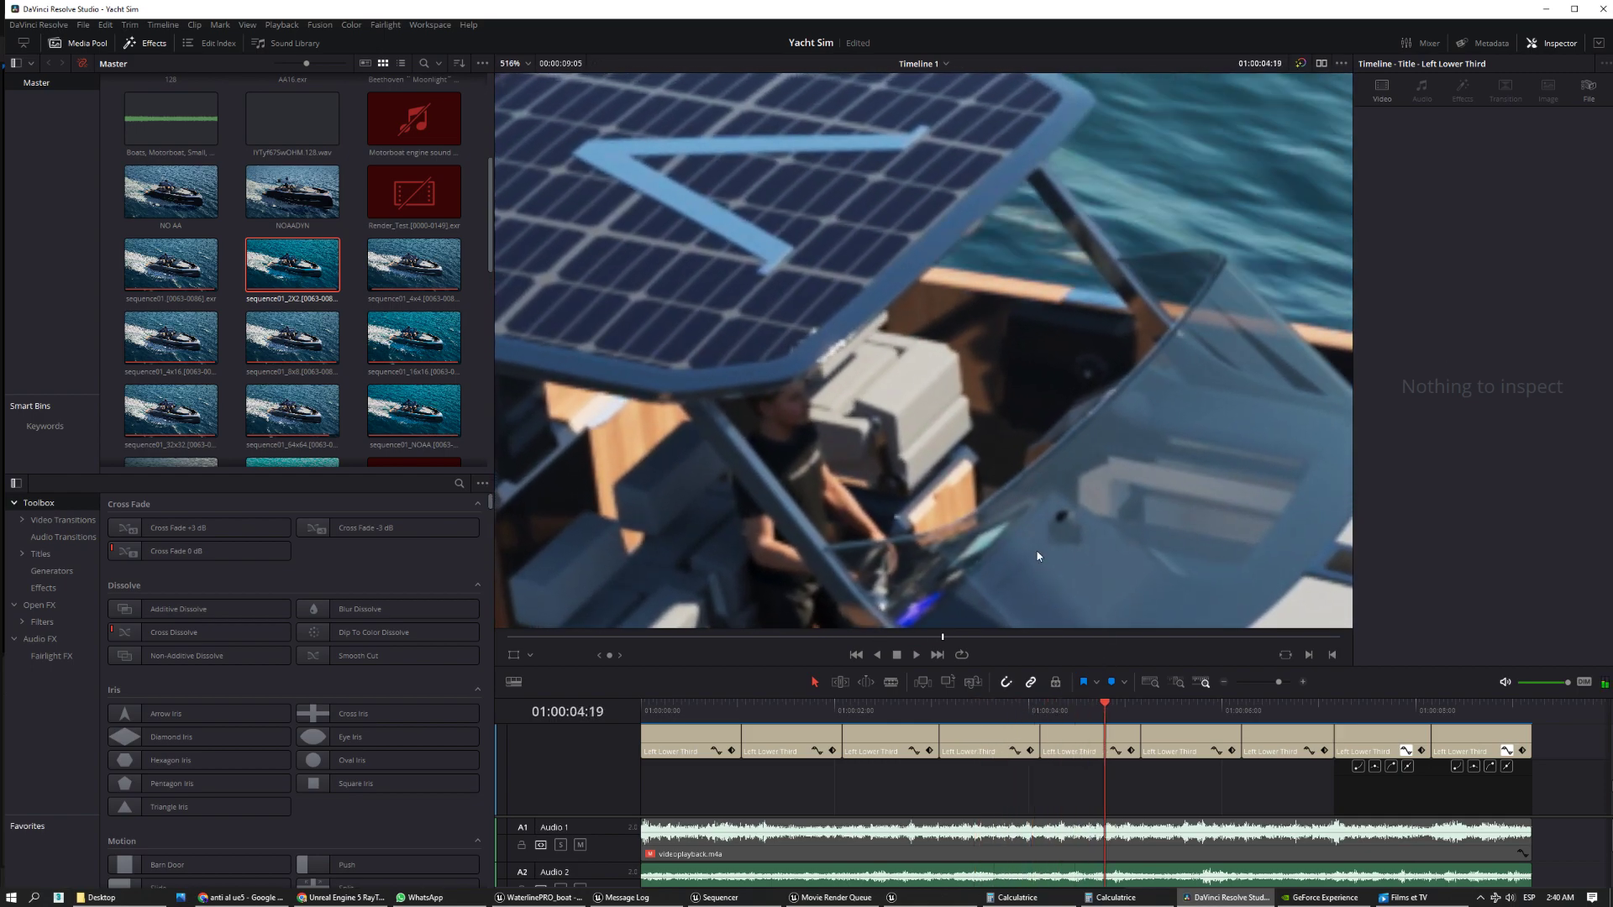
scroll(1038, 576, down, 15)
scroll(882, 391, up, 15)
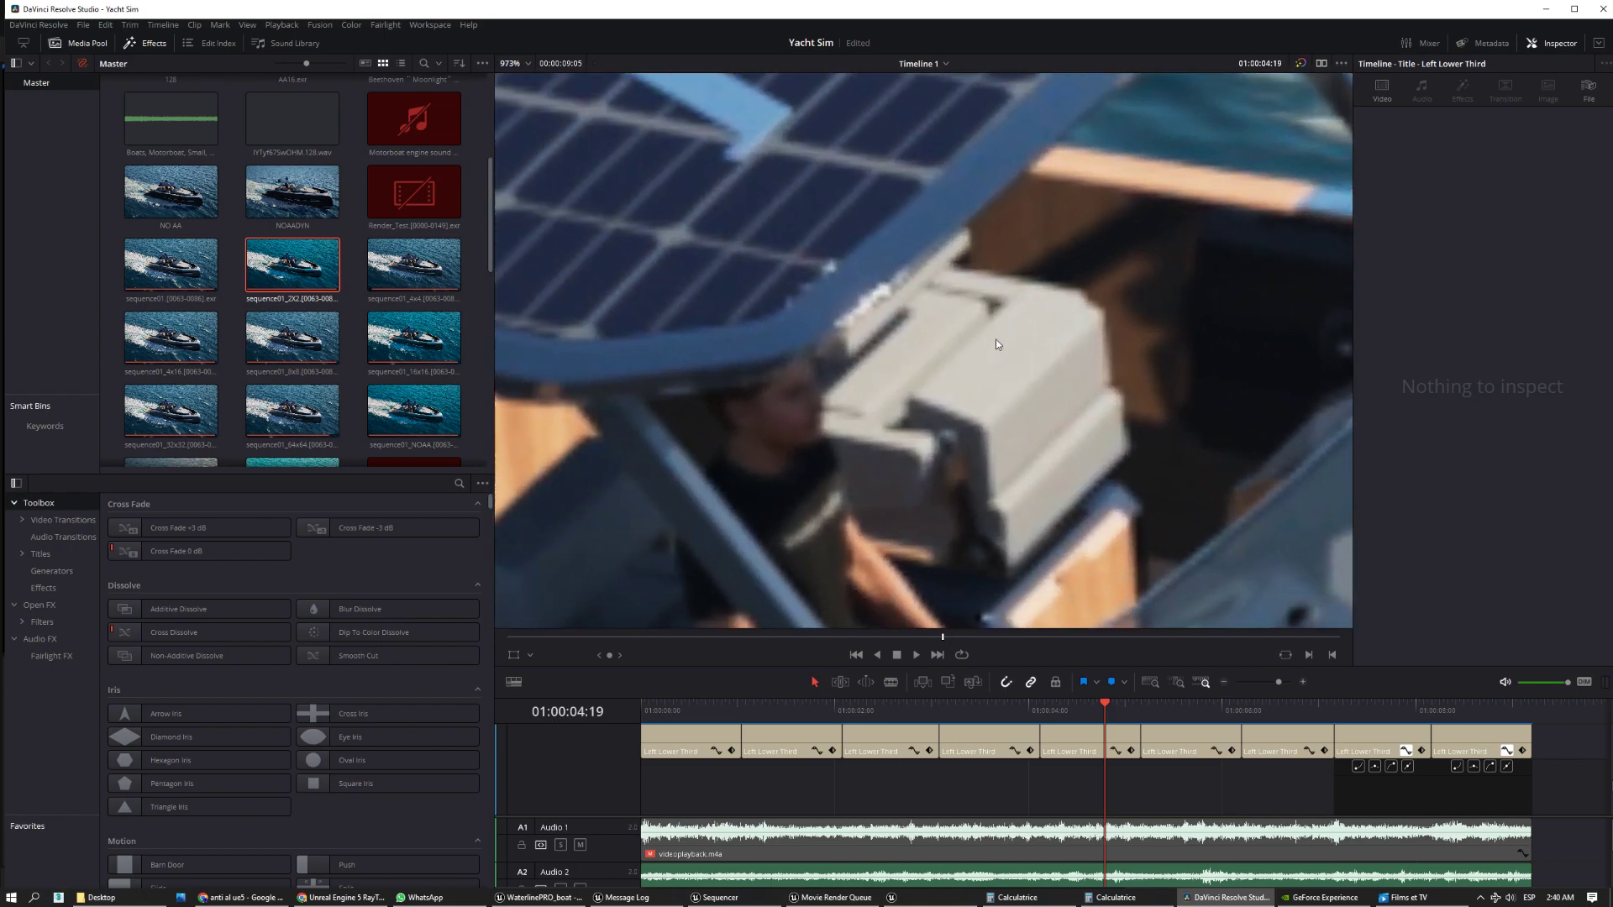
- Replay the cockpit close-up several times from around 01:00:03:02
drag(1105, 710, 946, 715)
key(space)
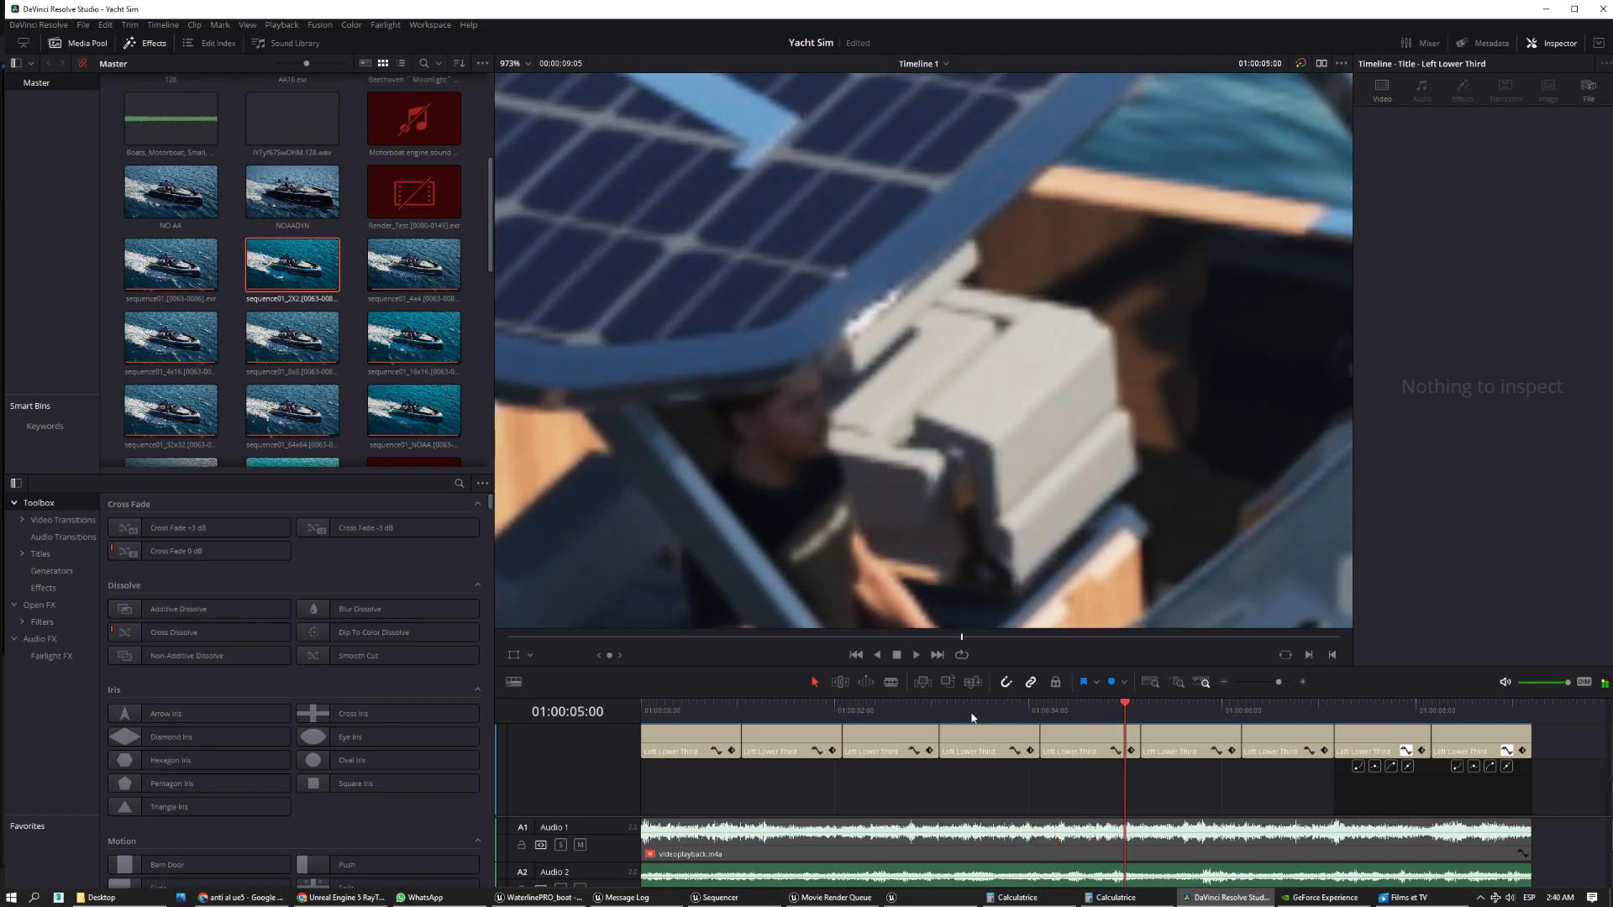
click(930, 707)
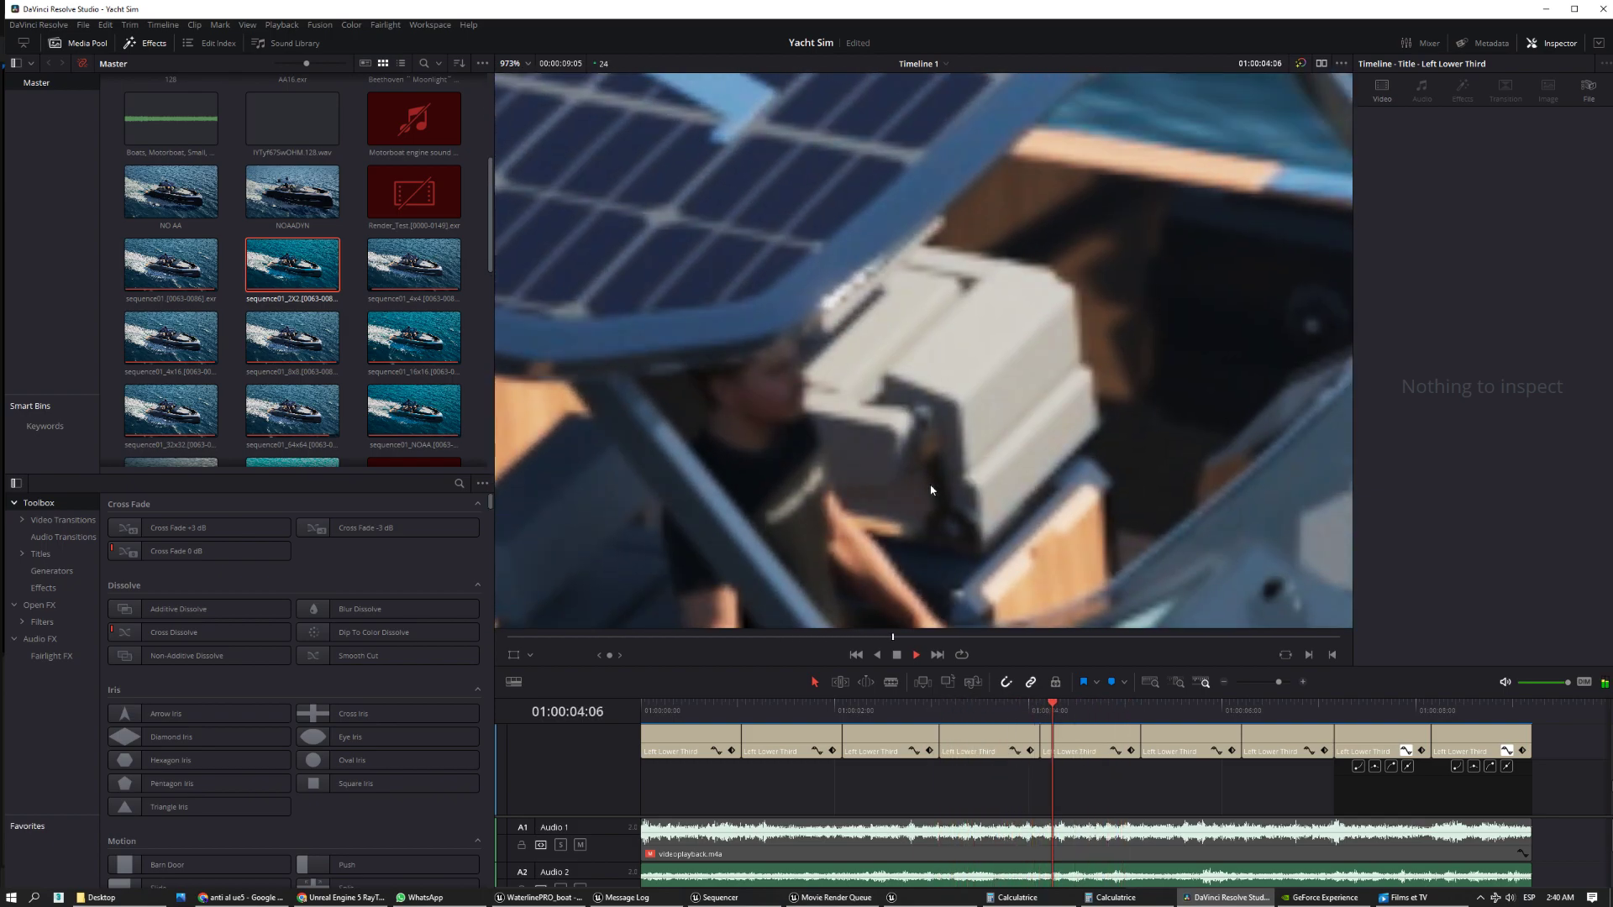
key(space)
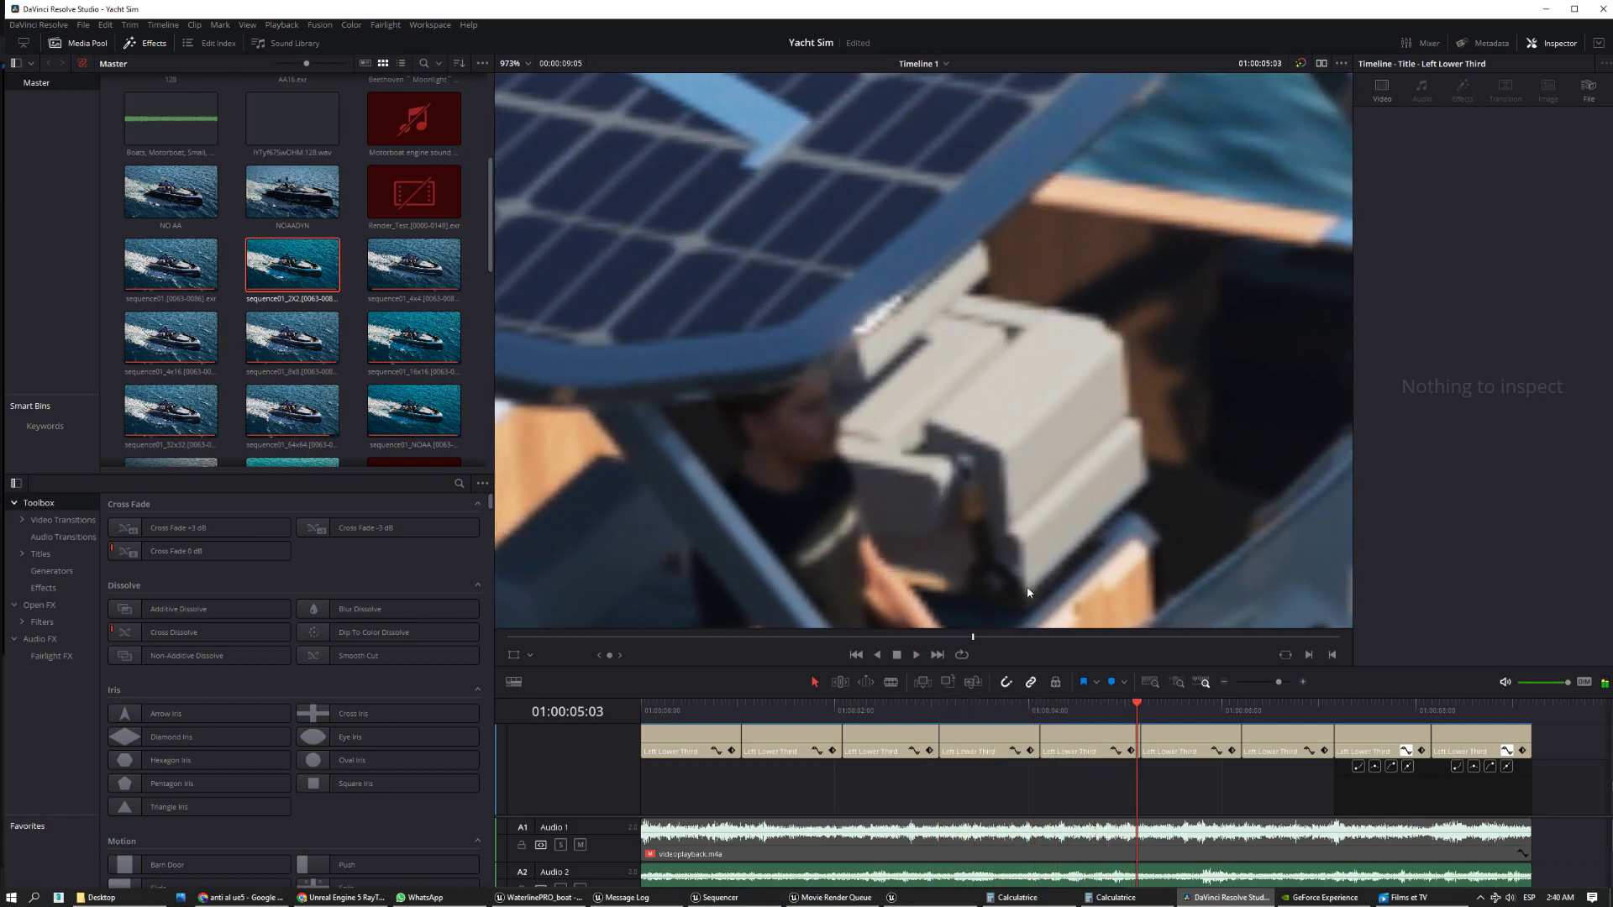
click(942, 705)
key(space)
scroll(850, 367, up, 1)
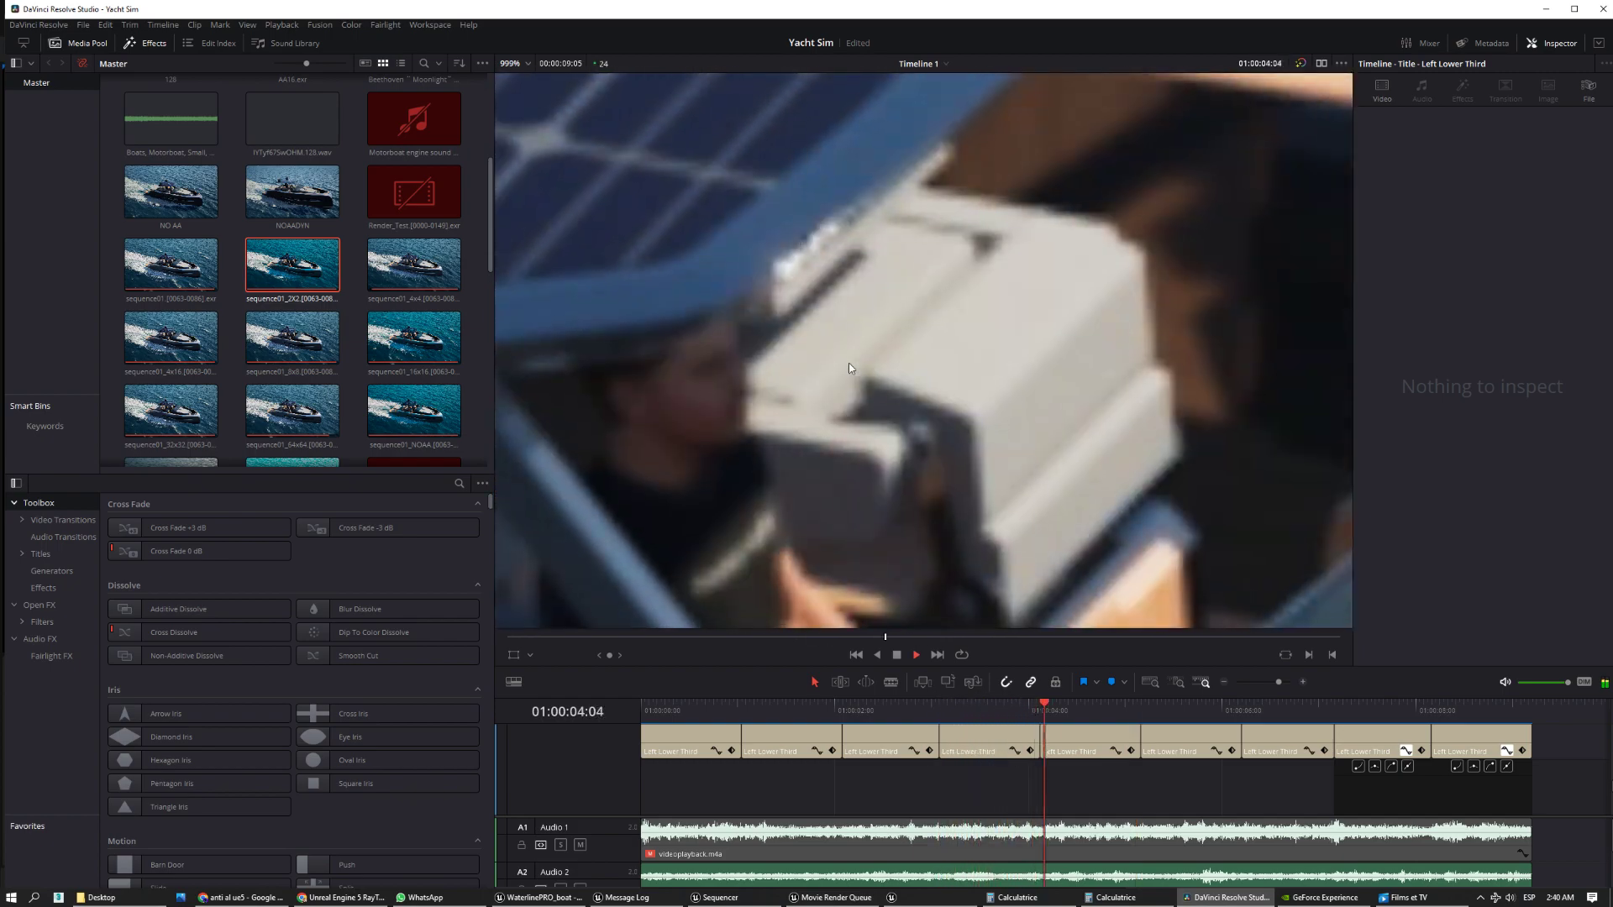
key(space)
- Toggle between the frames at 01:00:03:02 and 01:00:04:03 to compare the two clips
click(941, 708)
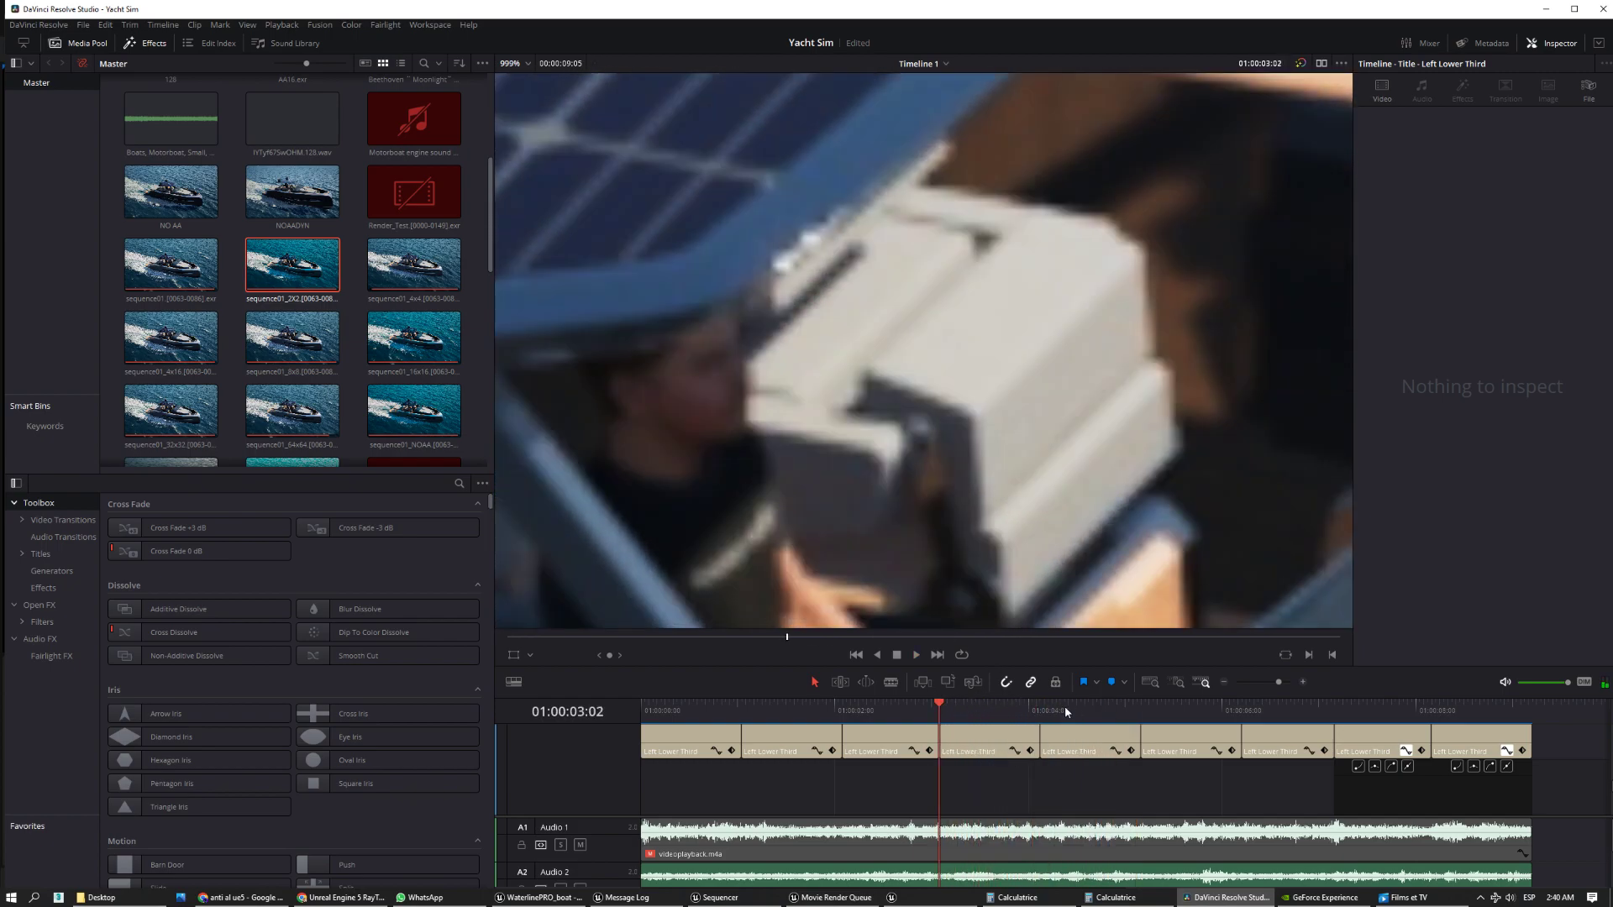
click(1043, 710)
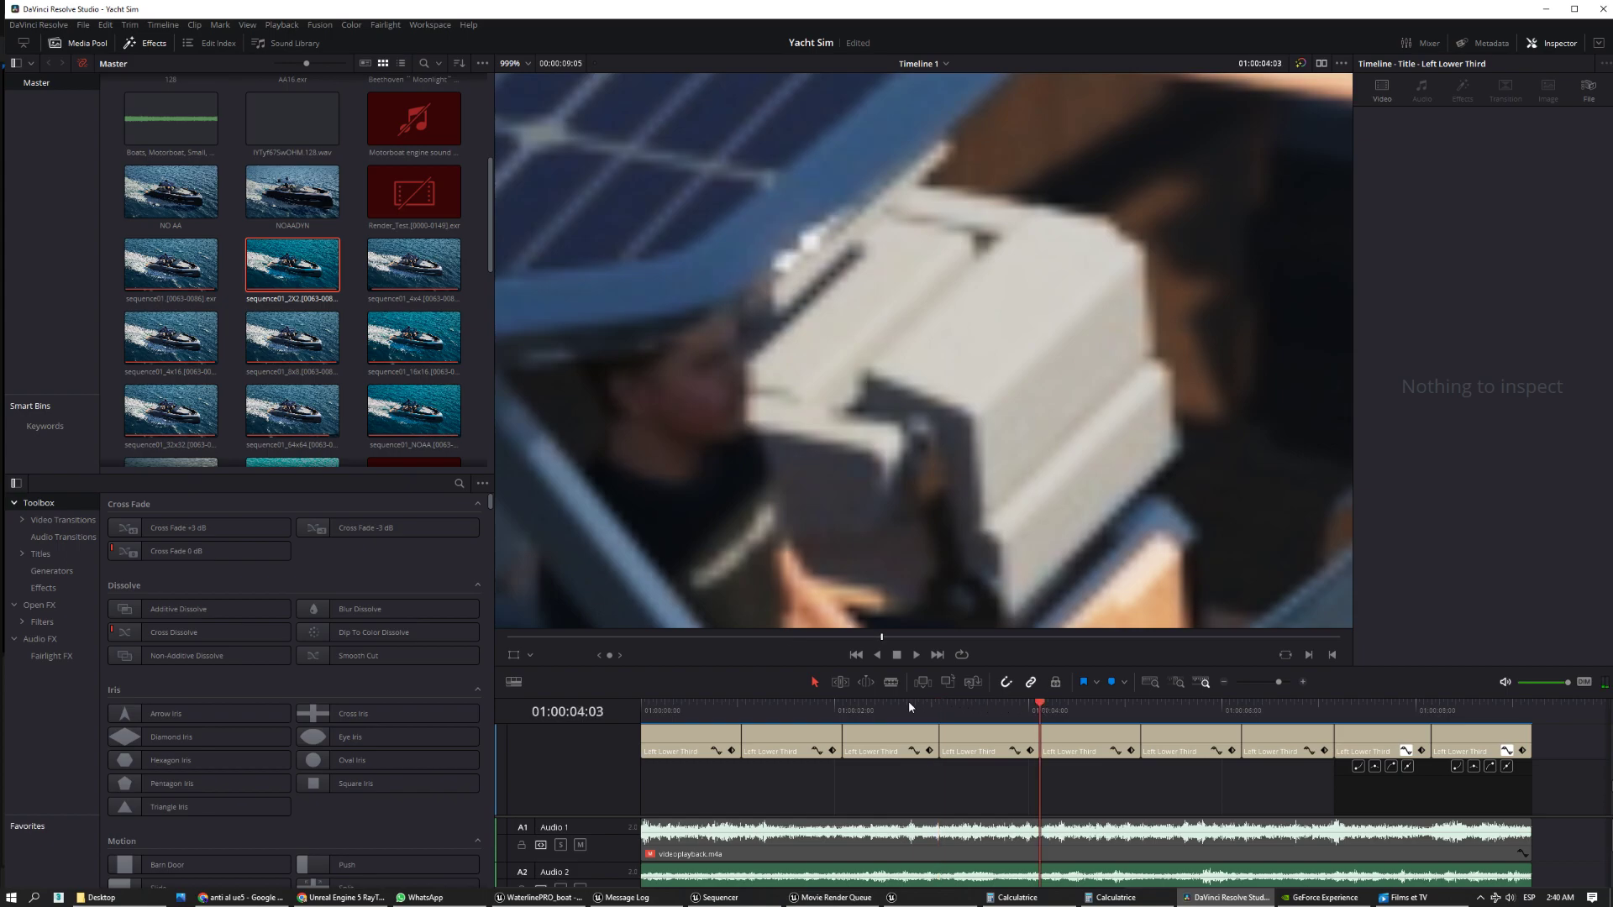
click(949, 708)
click(1045, 704)
click(946, 712)
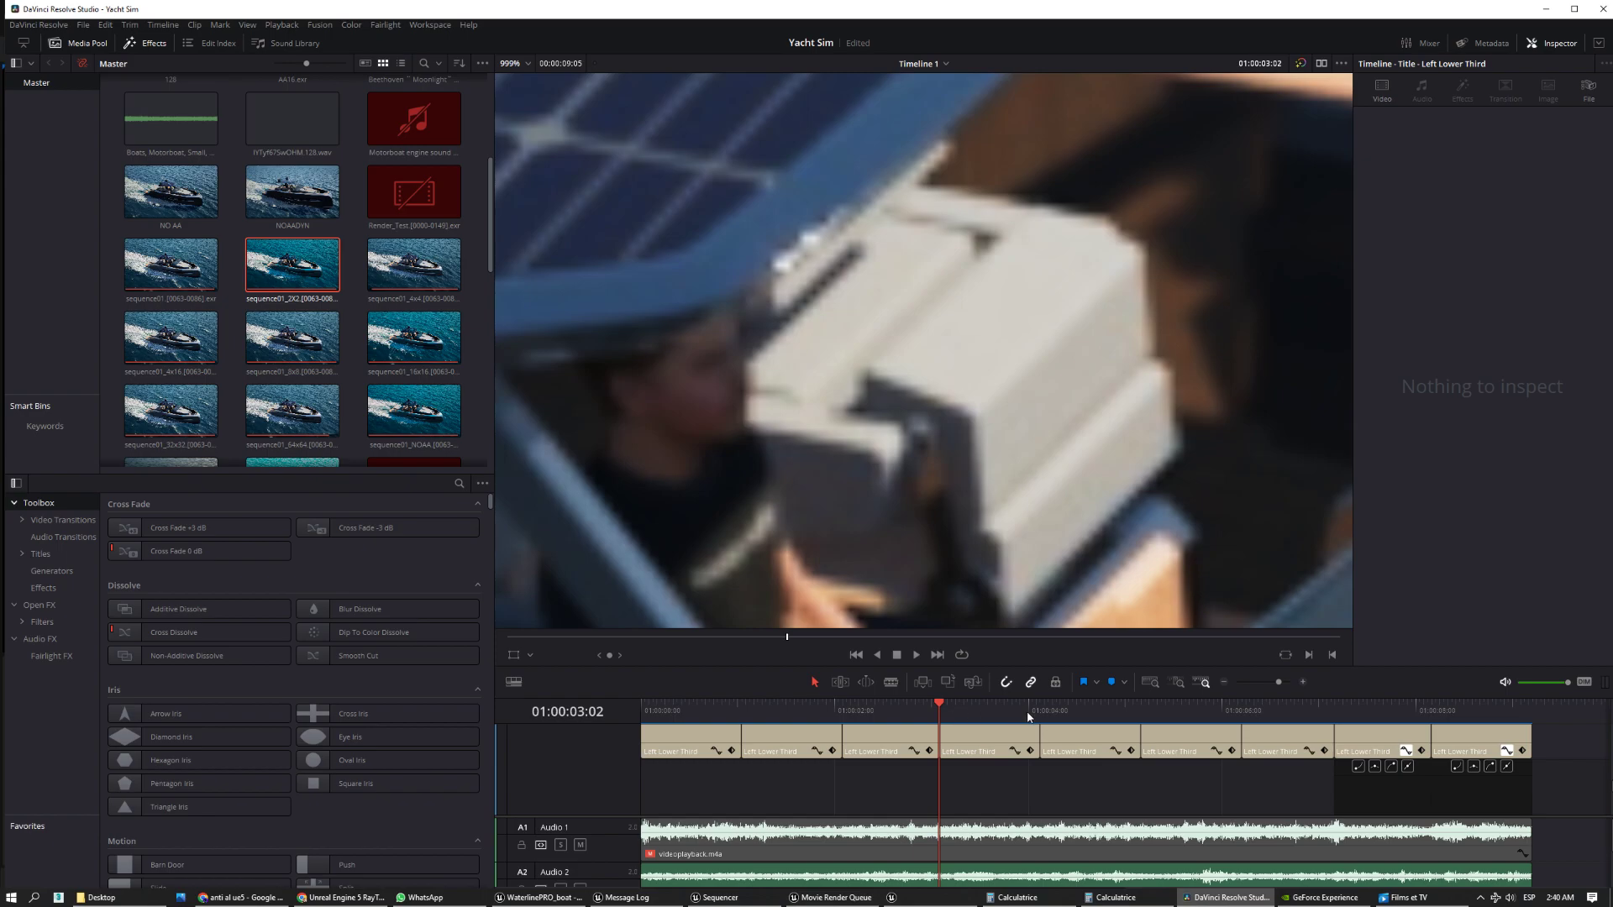
click(1043, 714)
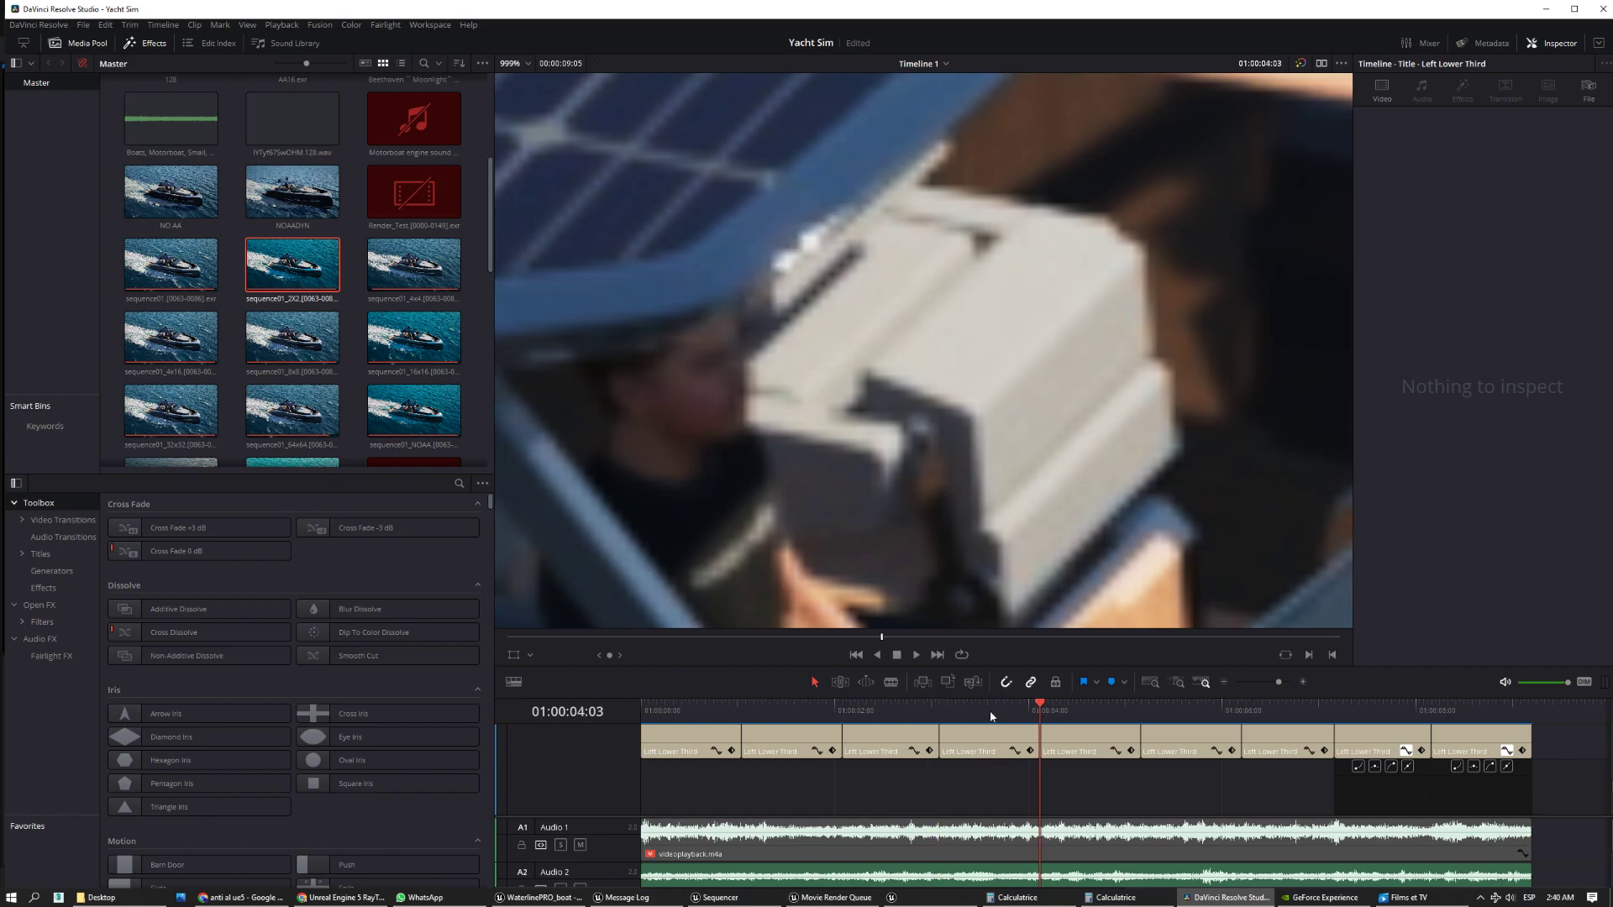
click(945, 714)
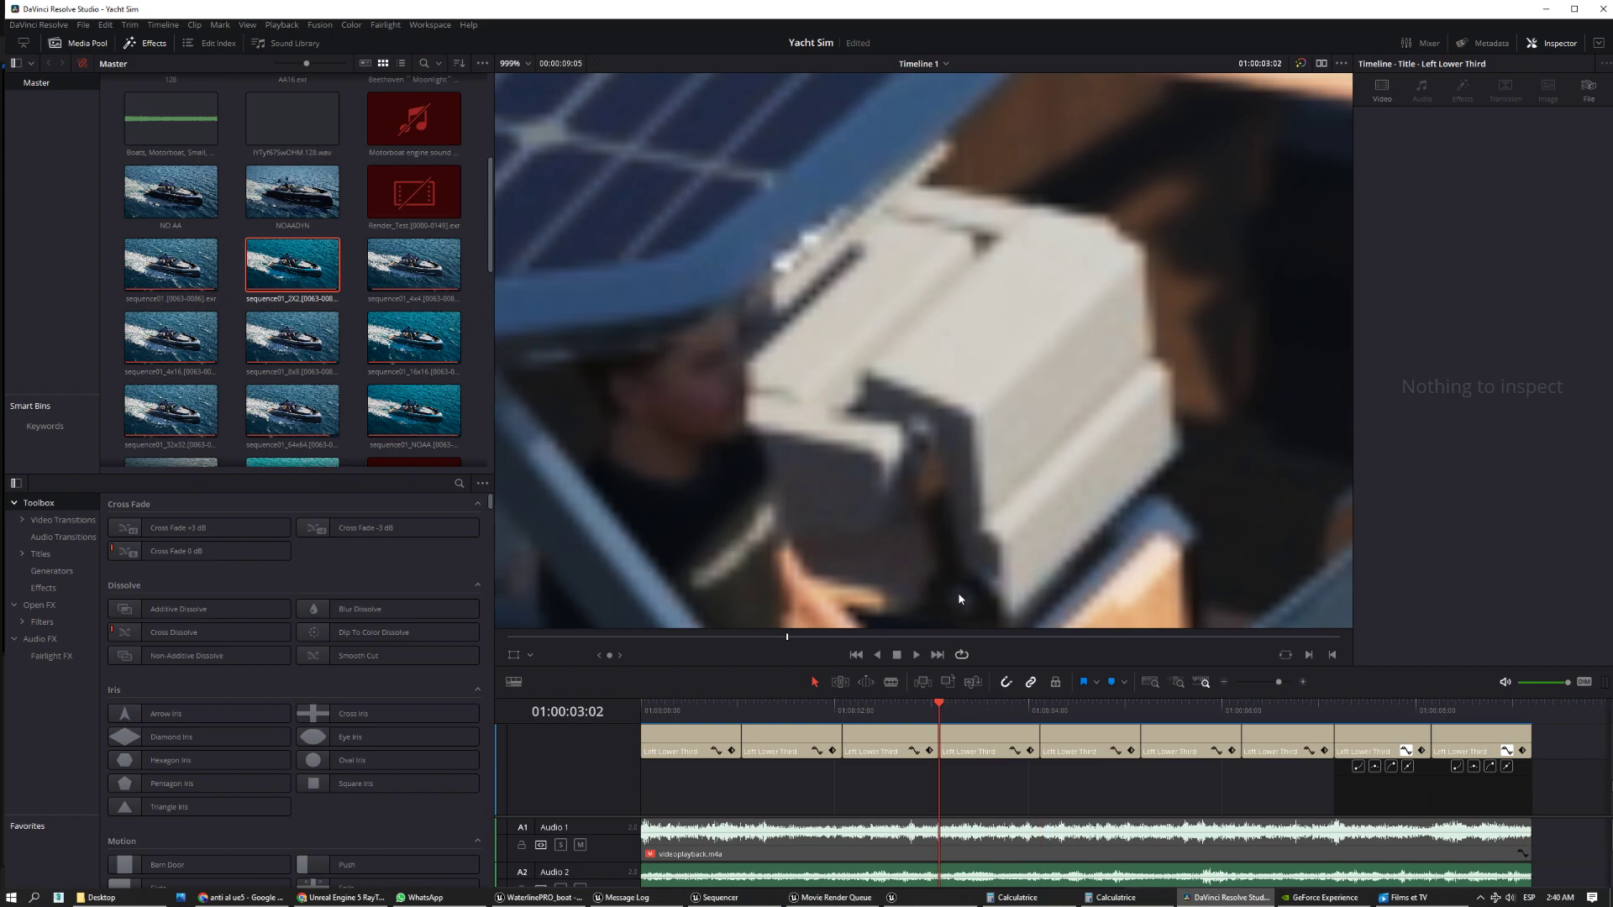
- Play onward from 01:00:03:02, then jump to the spacial 16, temporal 16 clip
key(space)
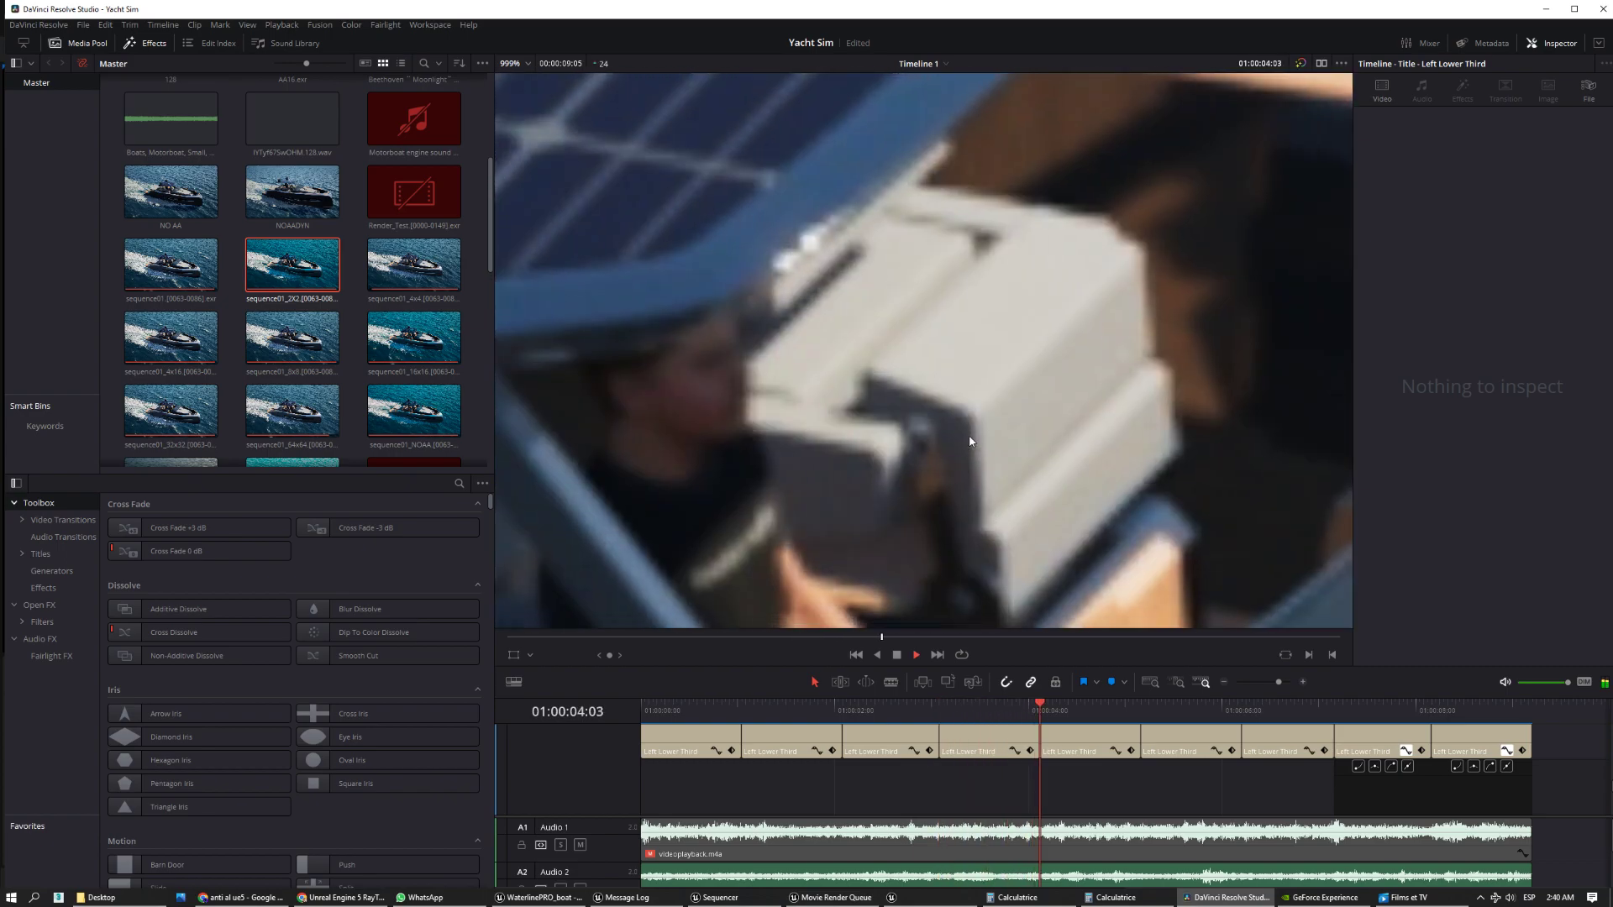
key(space)
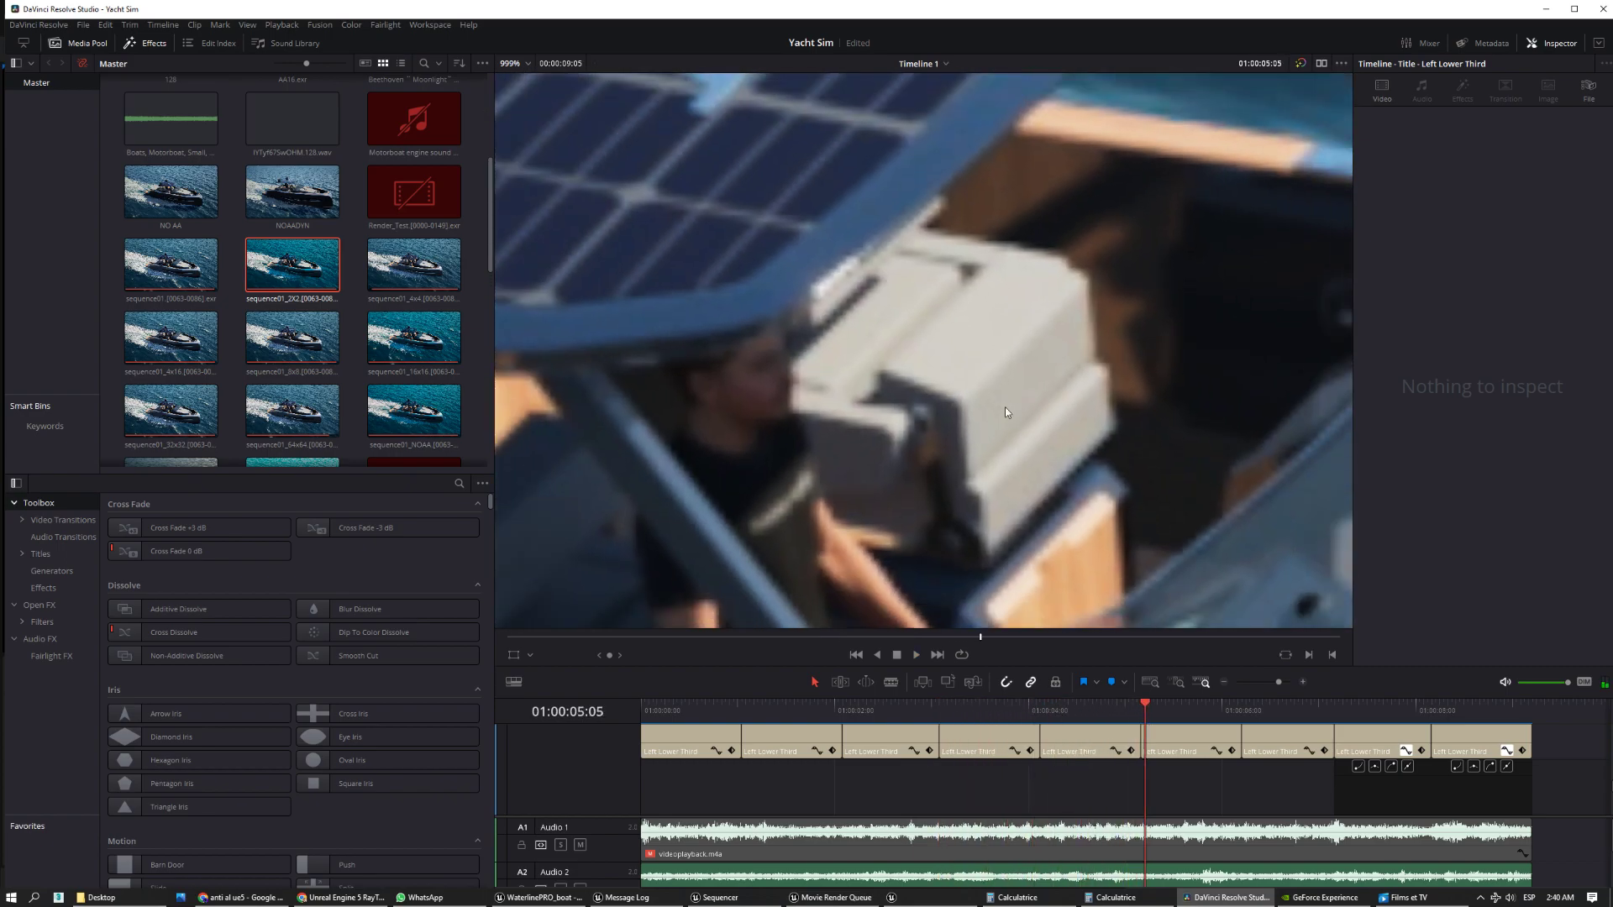
click(949, 720)
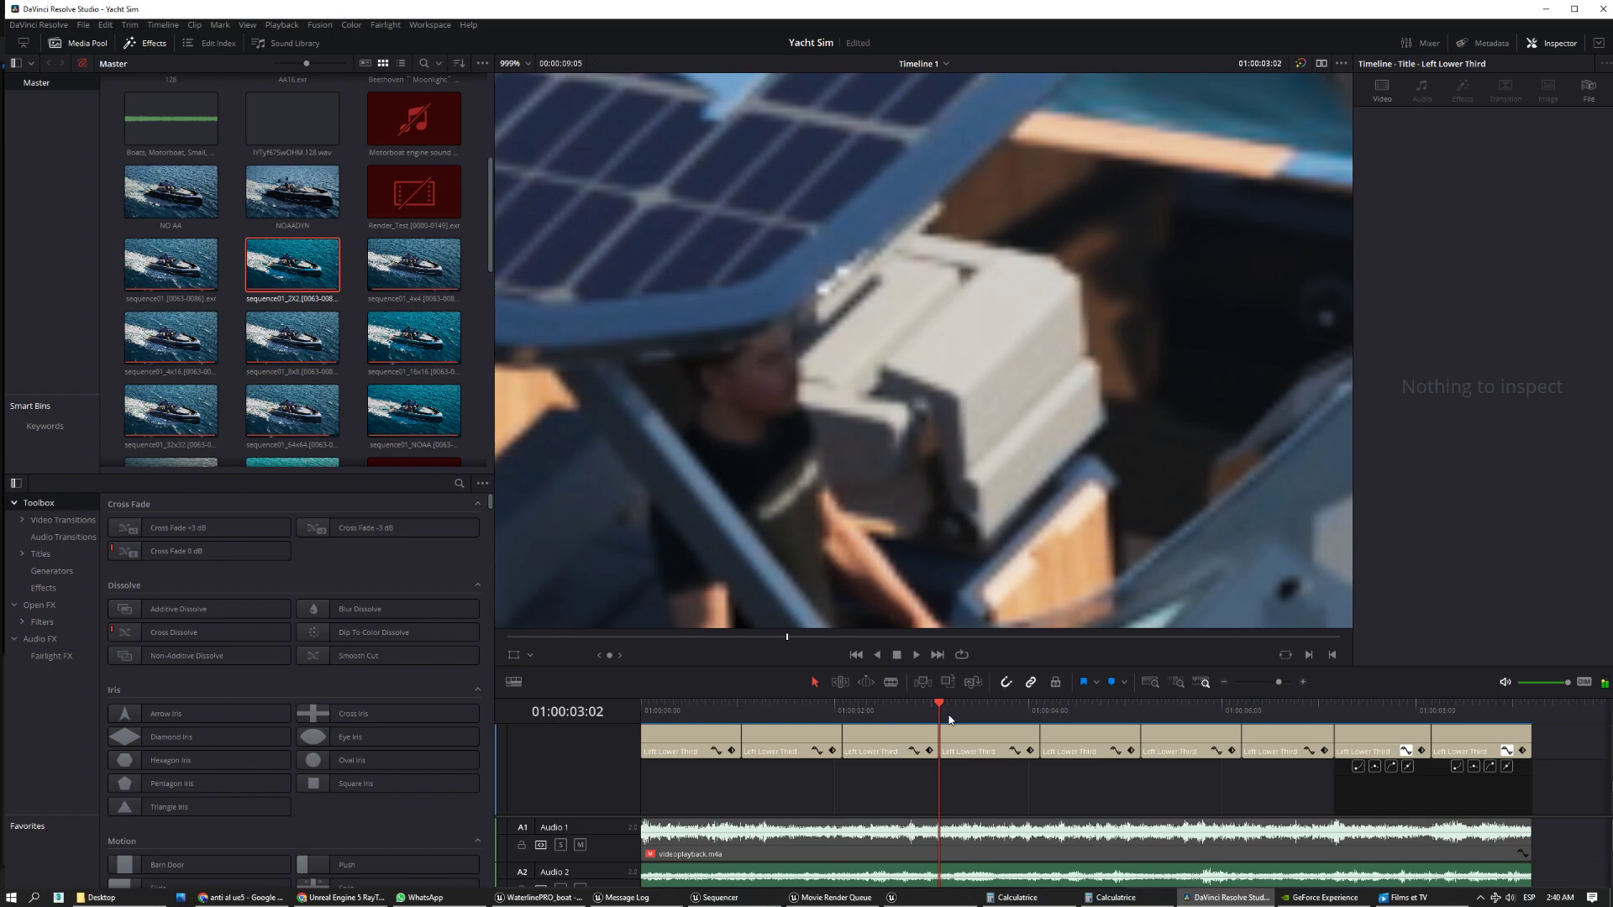
click(948, 720)
key(space)
key(space)
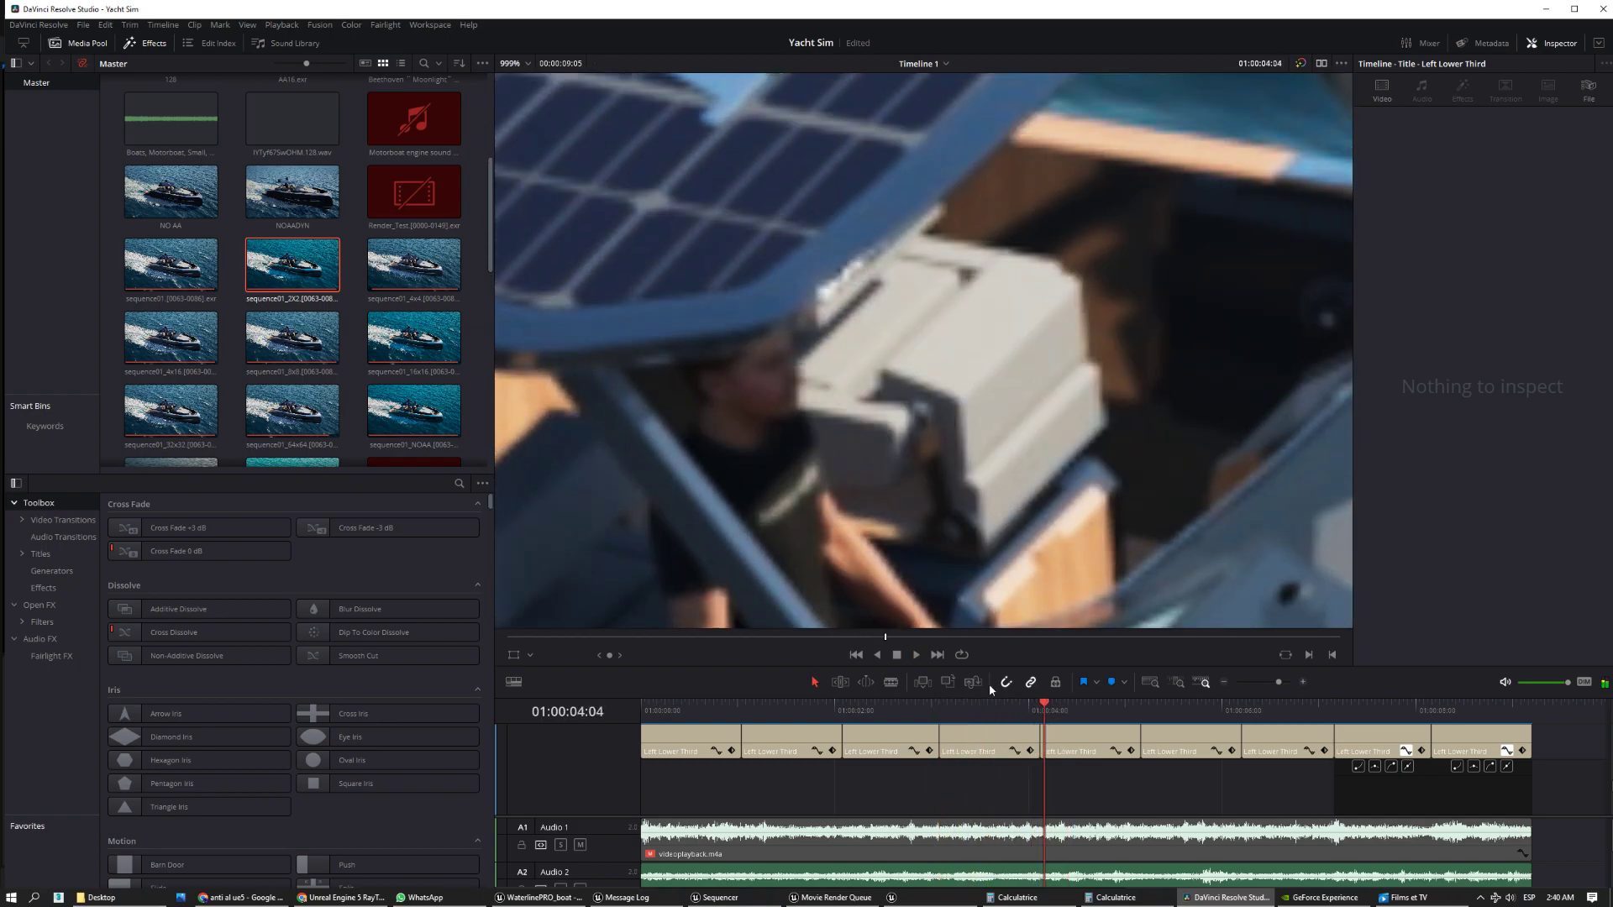
click(1156, 724)
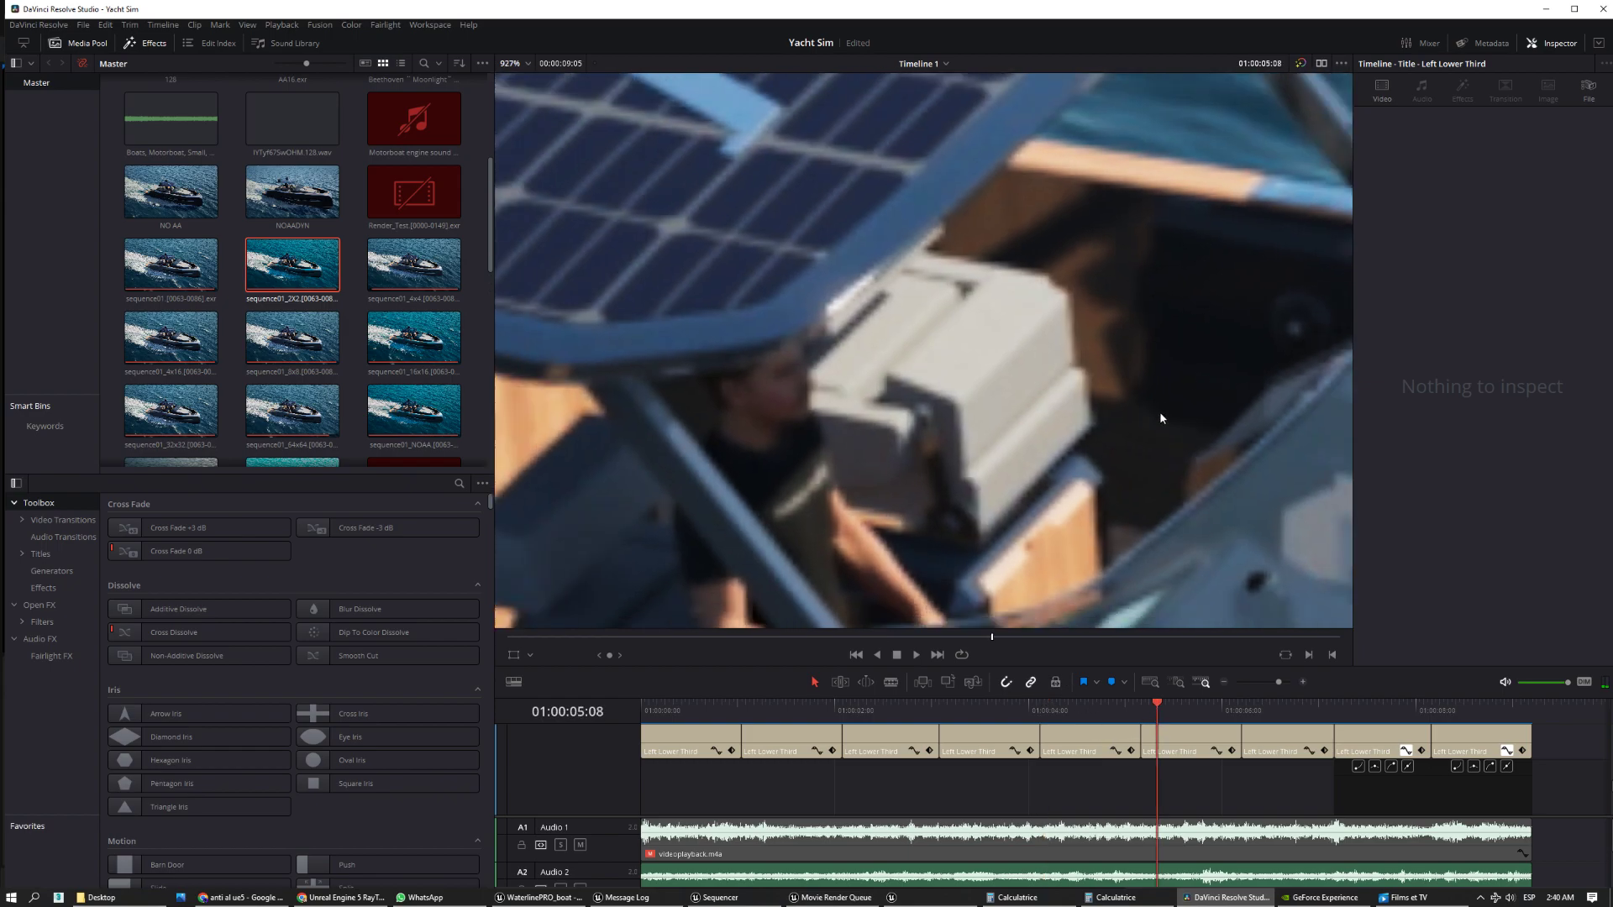
scroll(1162, 395, down, 10)
scroll(1169, 375, down, 4)
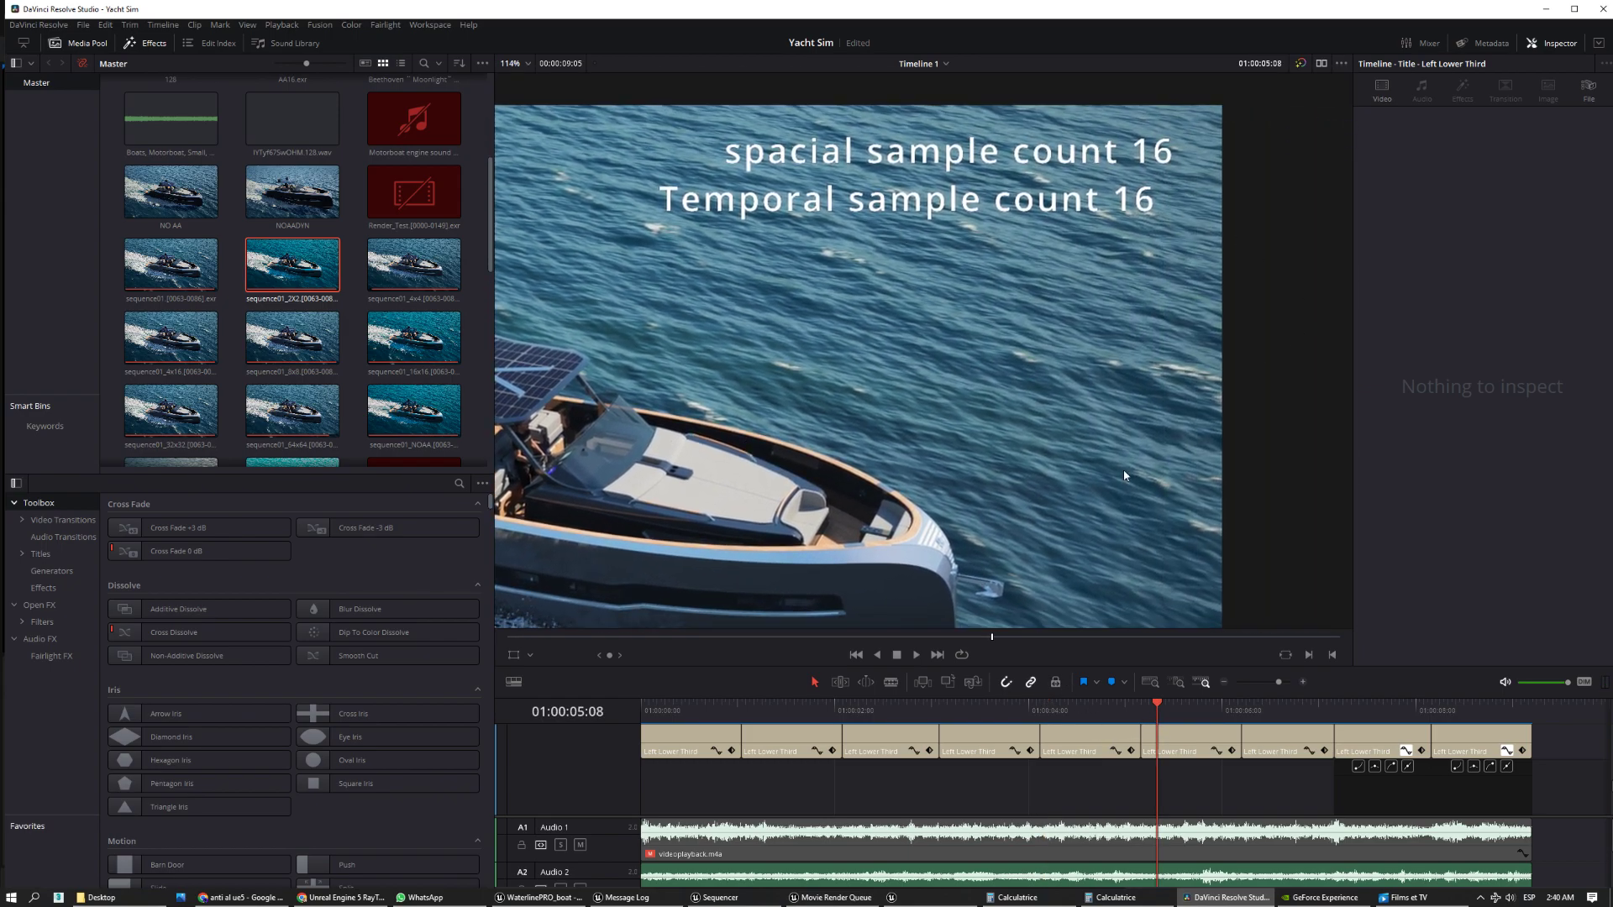
- Check the Films et TV recording and Unreal's Movie Render Queue settings, then return to Resolve
click(1404, 897)
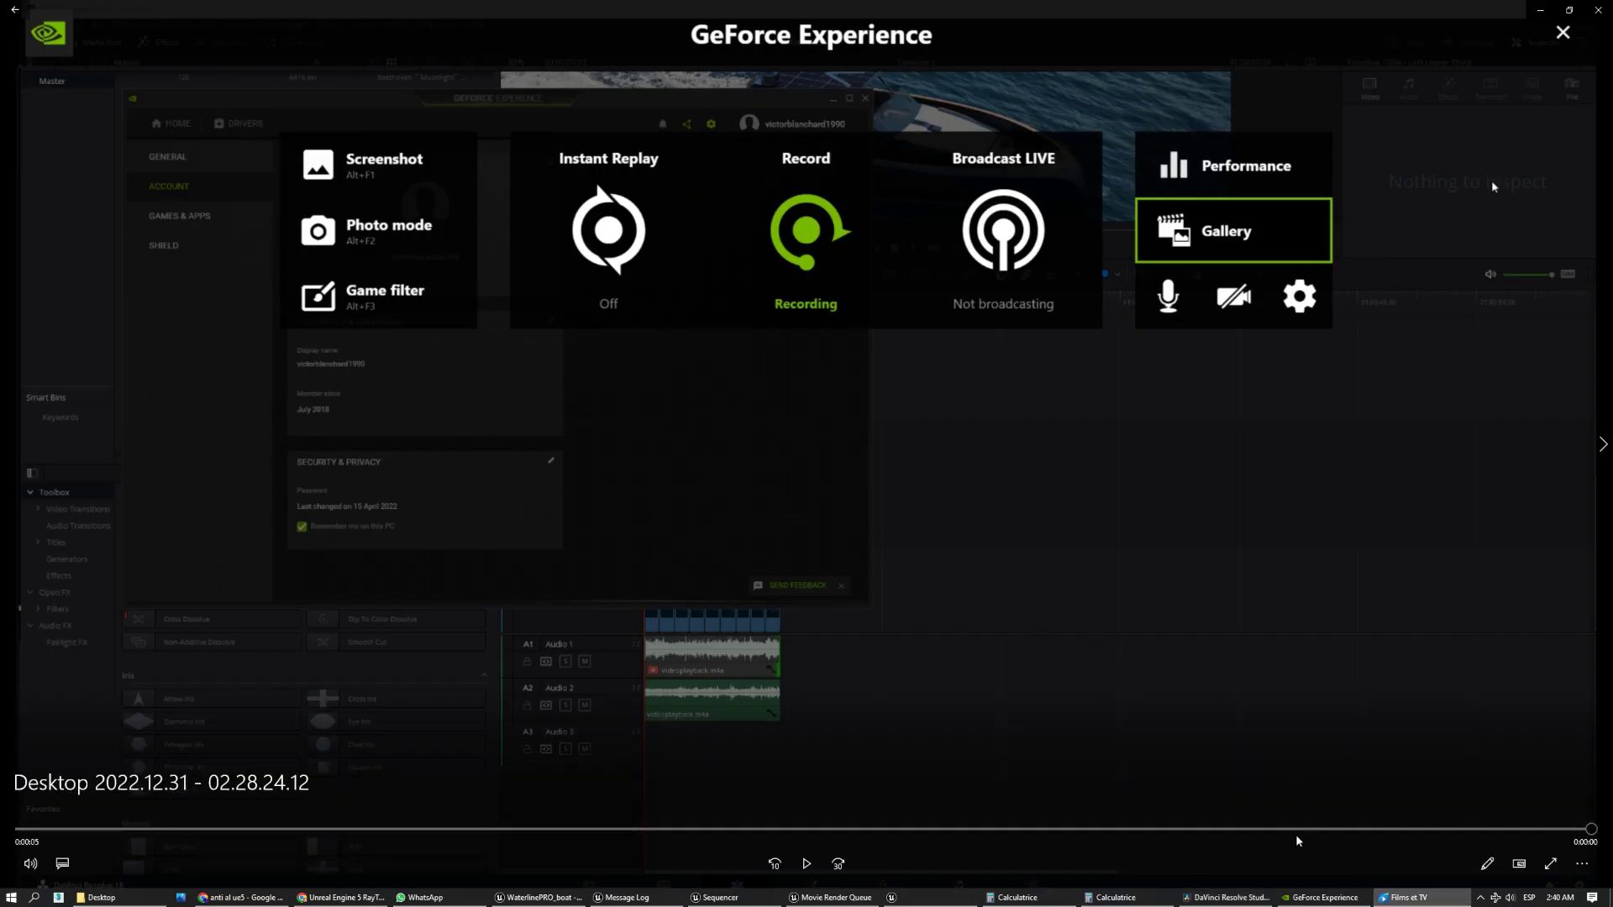
click(752, 898)
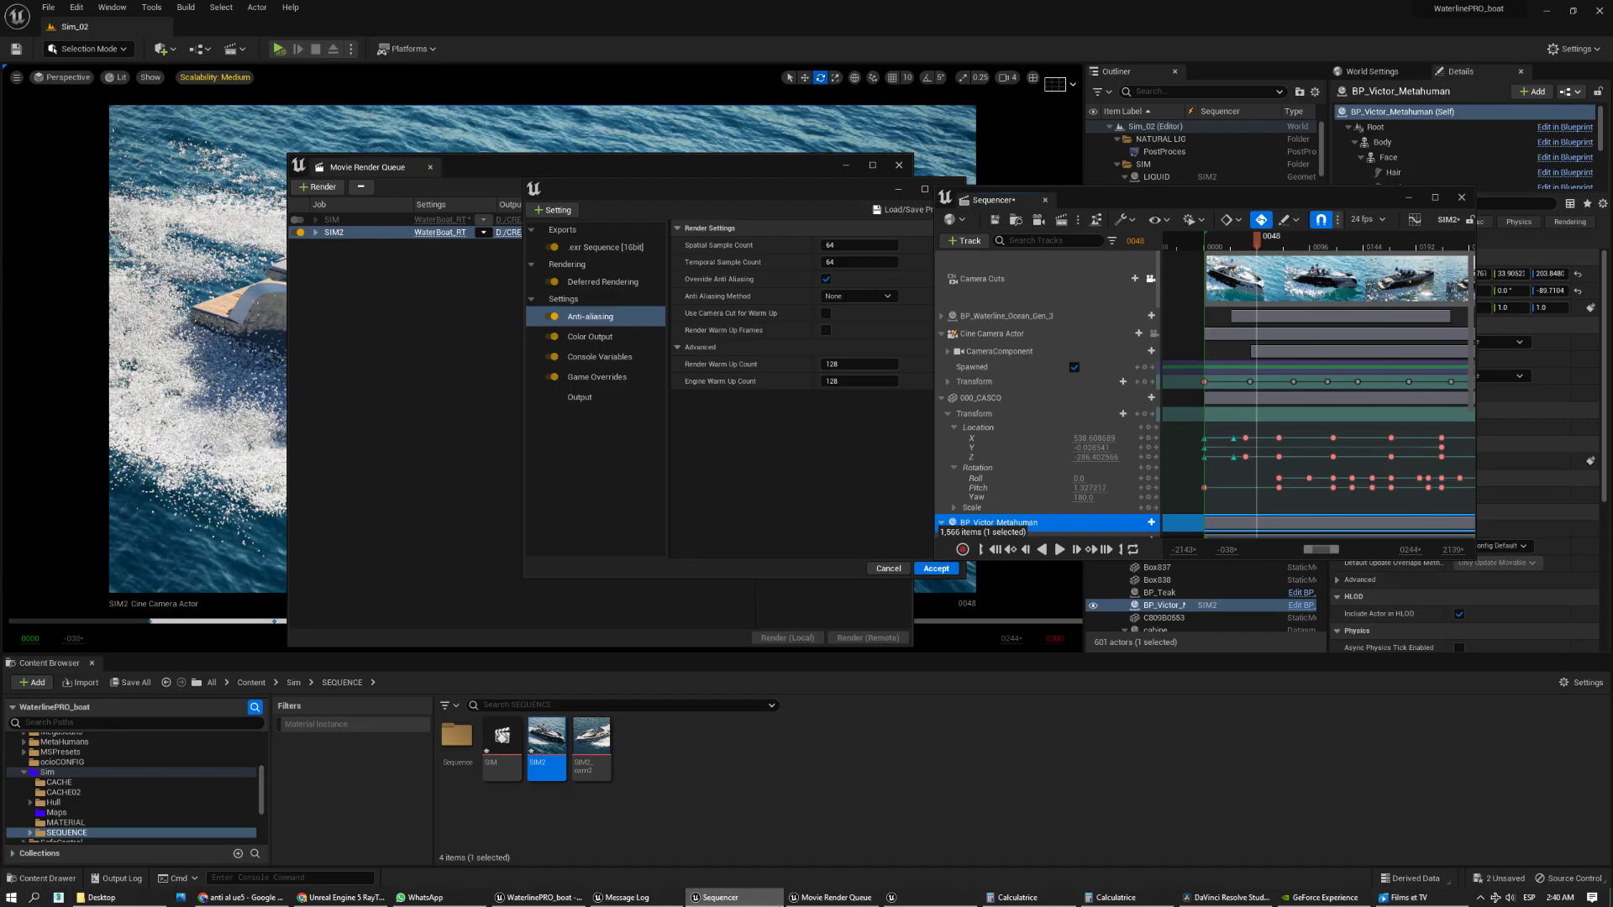
click(756, 899)
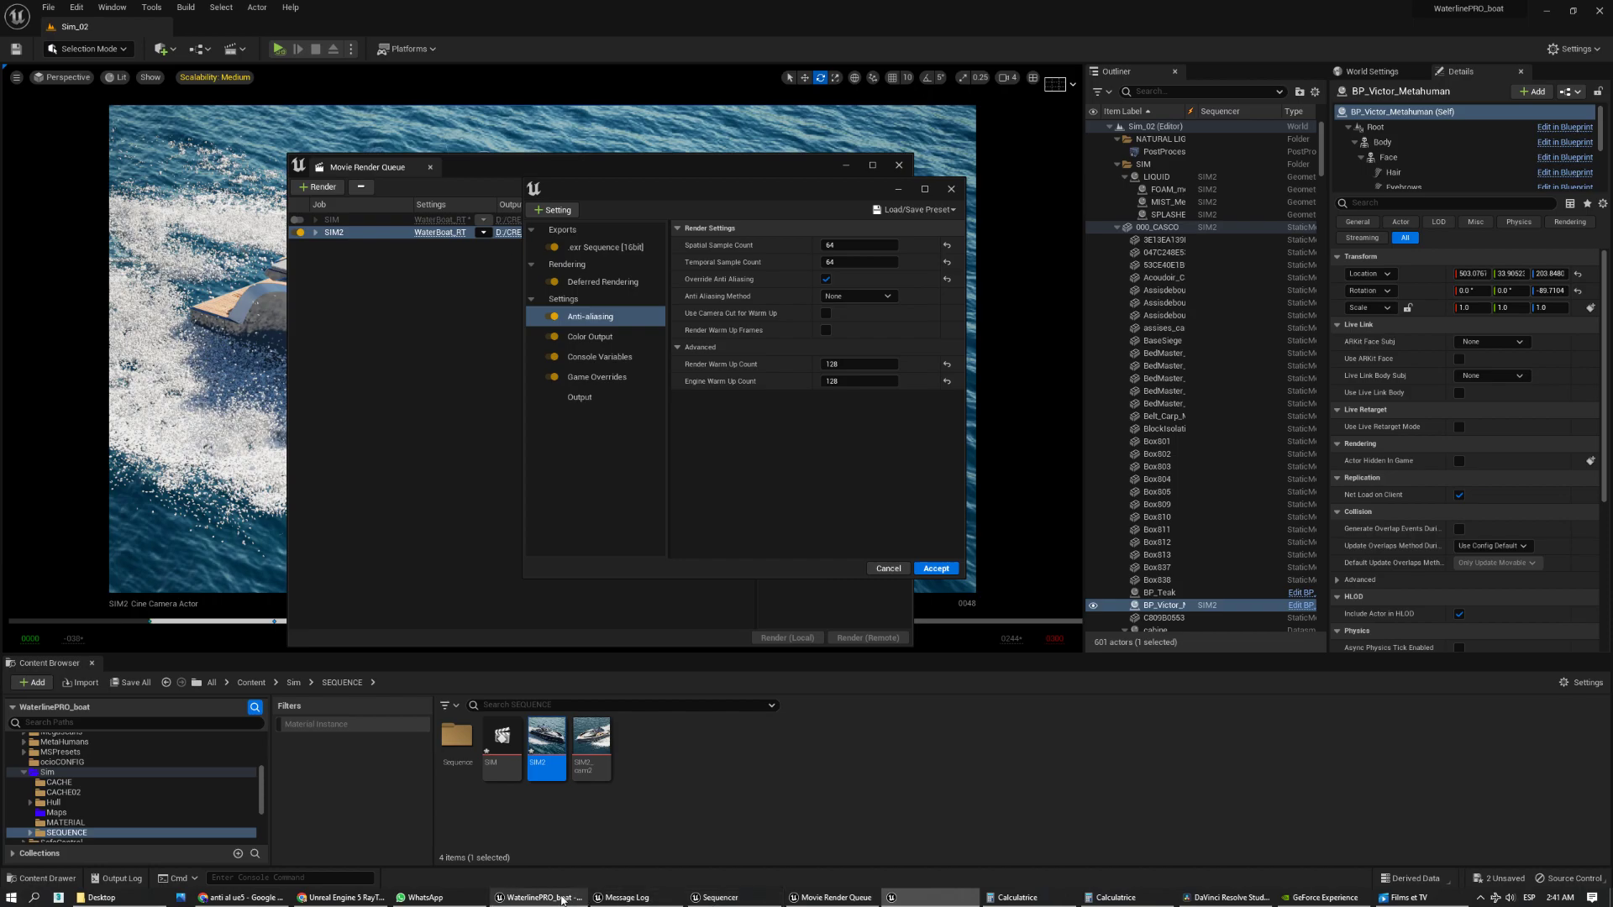
click(1226, 897)
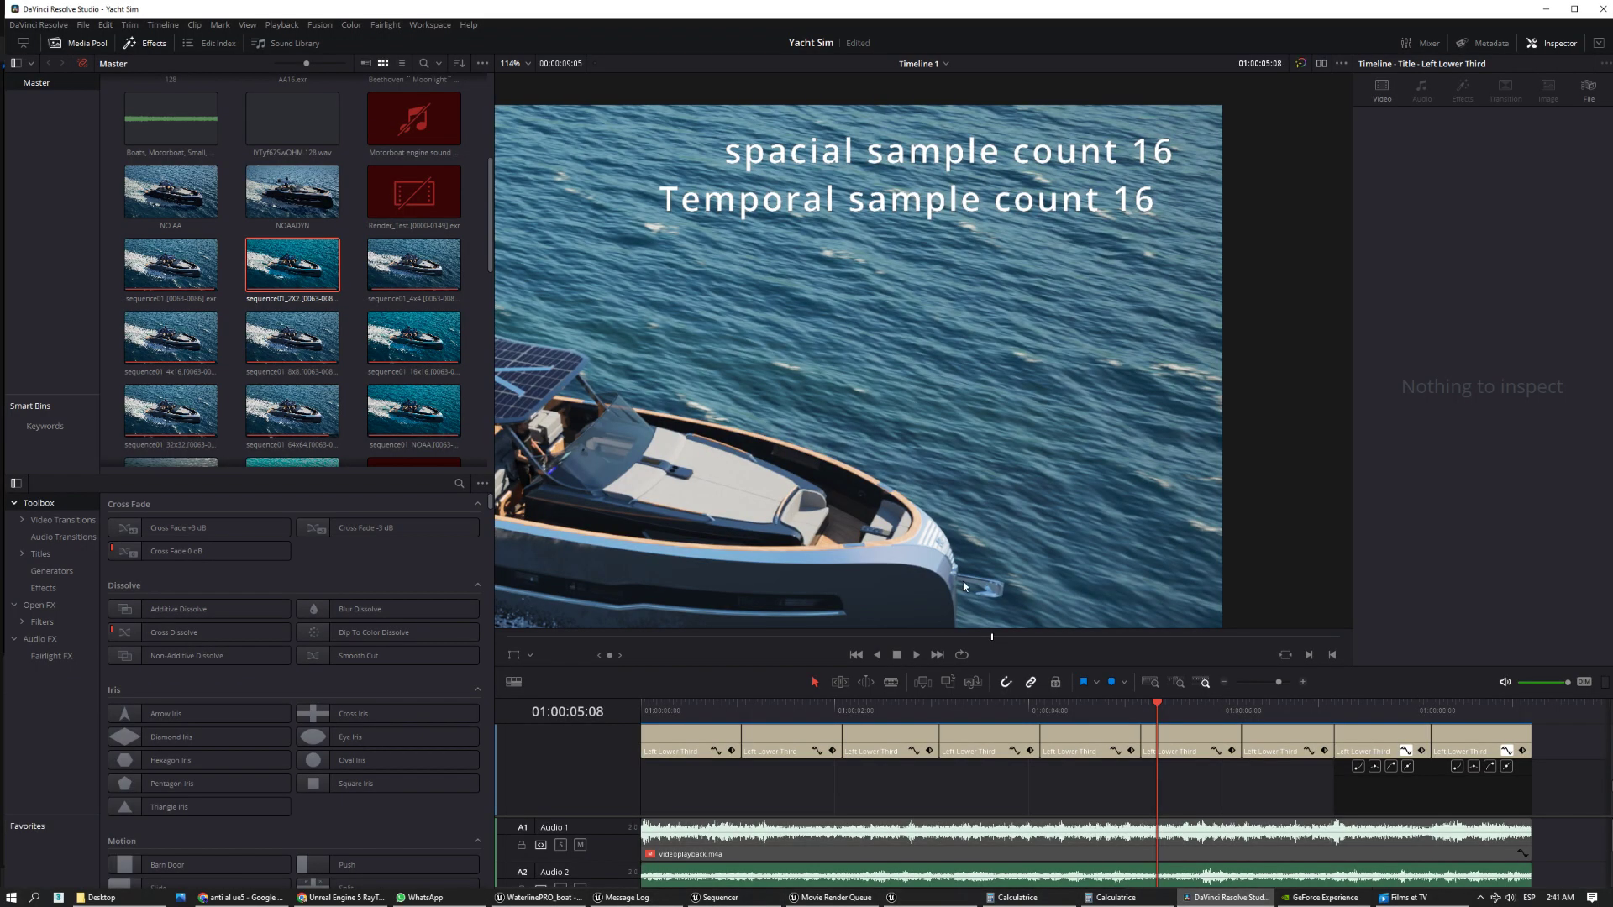
- Compute 16 × 16 = 256 in Calculator, then move Resolve's playhead back to the count 8 clip
click(1089, 899)
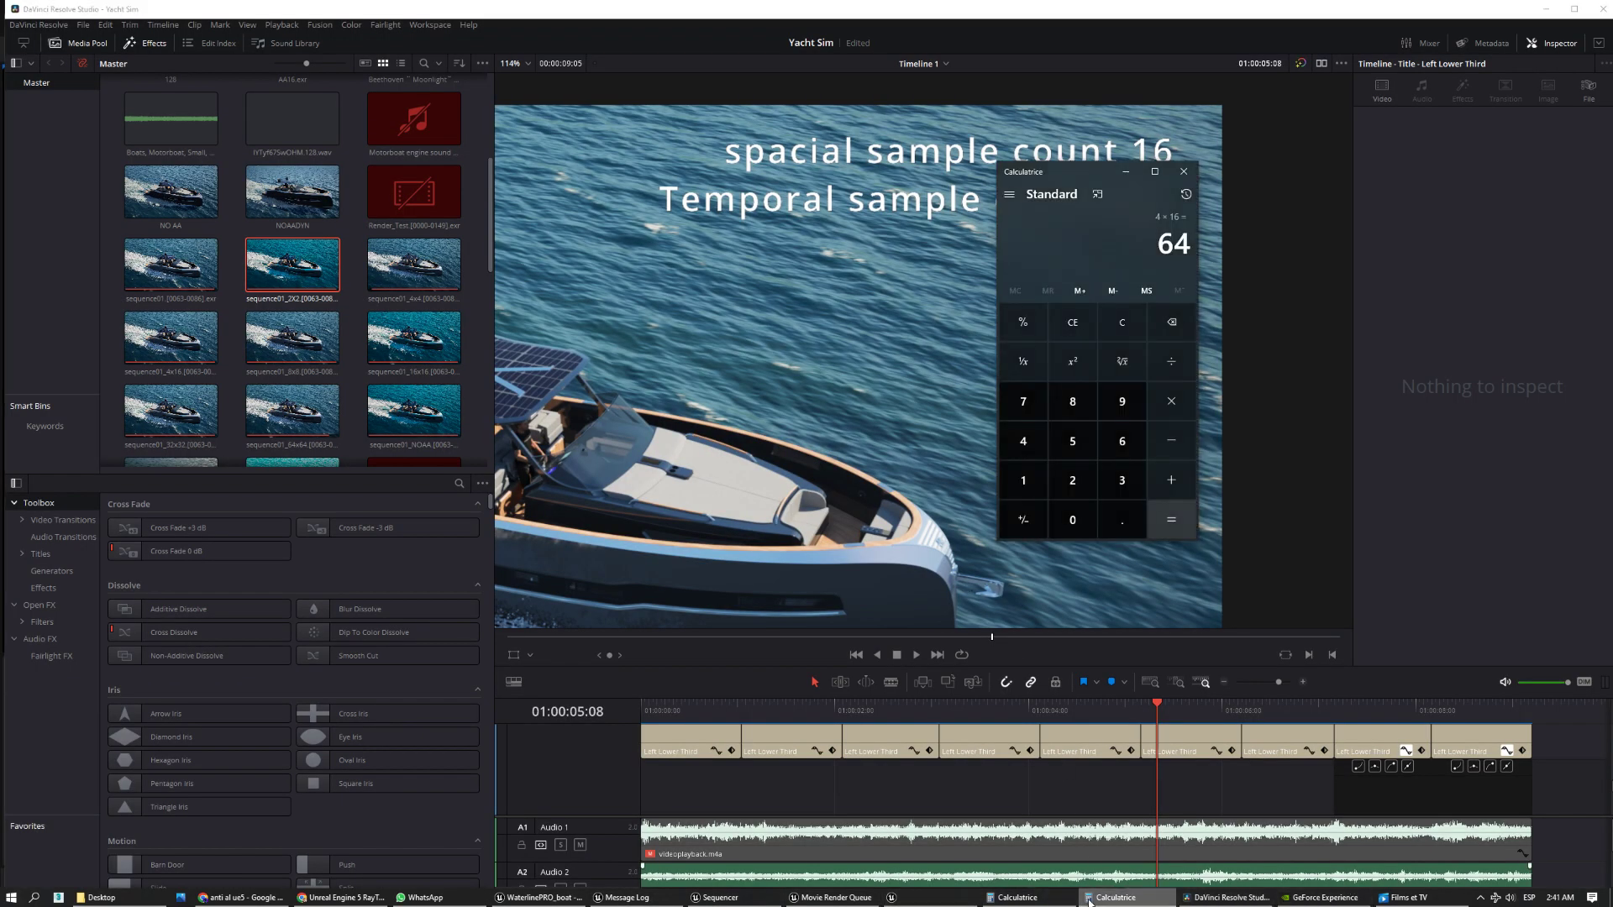
text(8*)
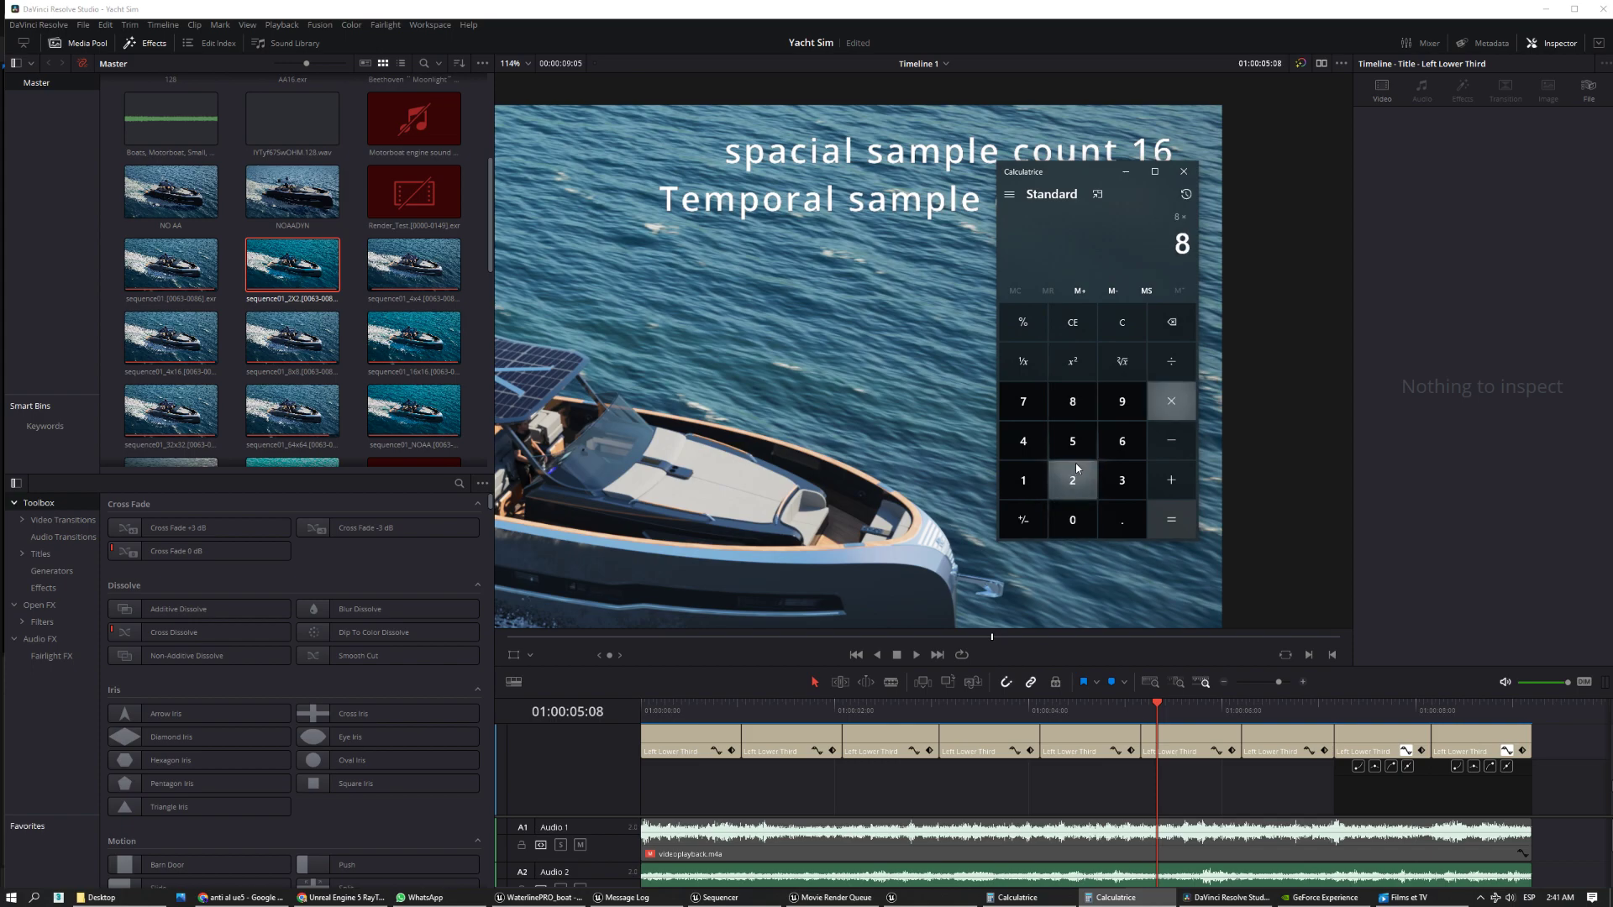
text(16*16)
key(Return)
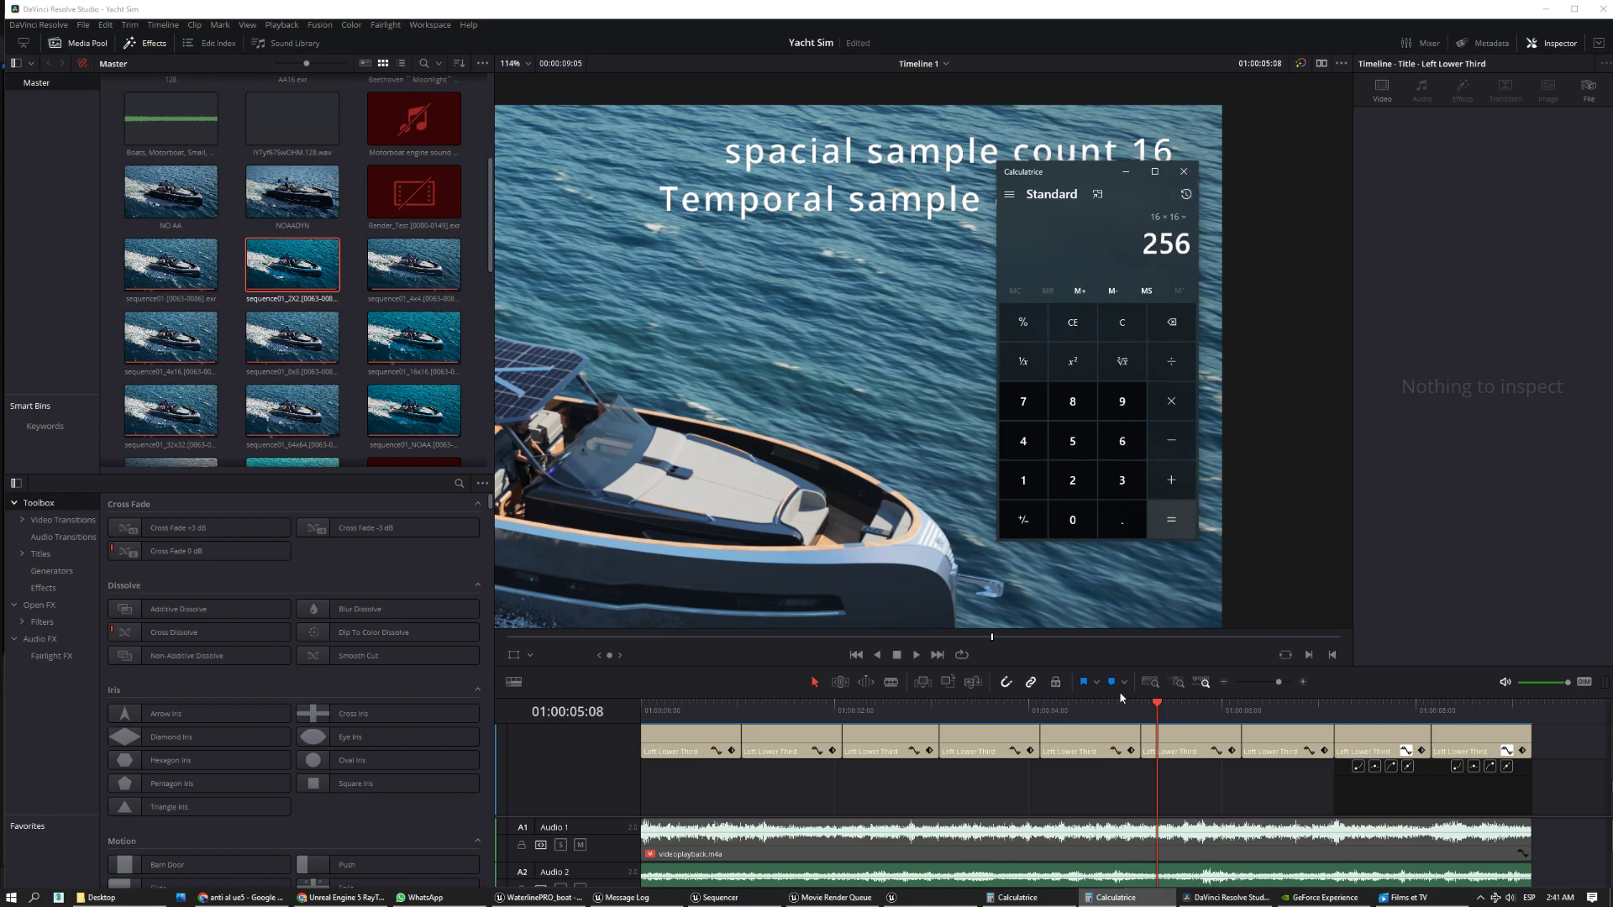
drag(1157, 713, 1040, 713)
- Zoom and pan the viewer over the cockpit, solar-panel roof and seat box
scroll(735, 558, up, 2)
middle_drag(736, 558, 815, 210)
scroll(823, 140, up, 5)
middle_drag(822, 124, 874, 315)
scroll(870, 321, up, 6)
scroll(827, 273, up, 2)
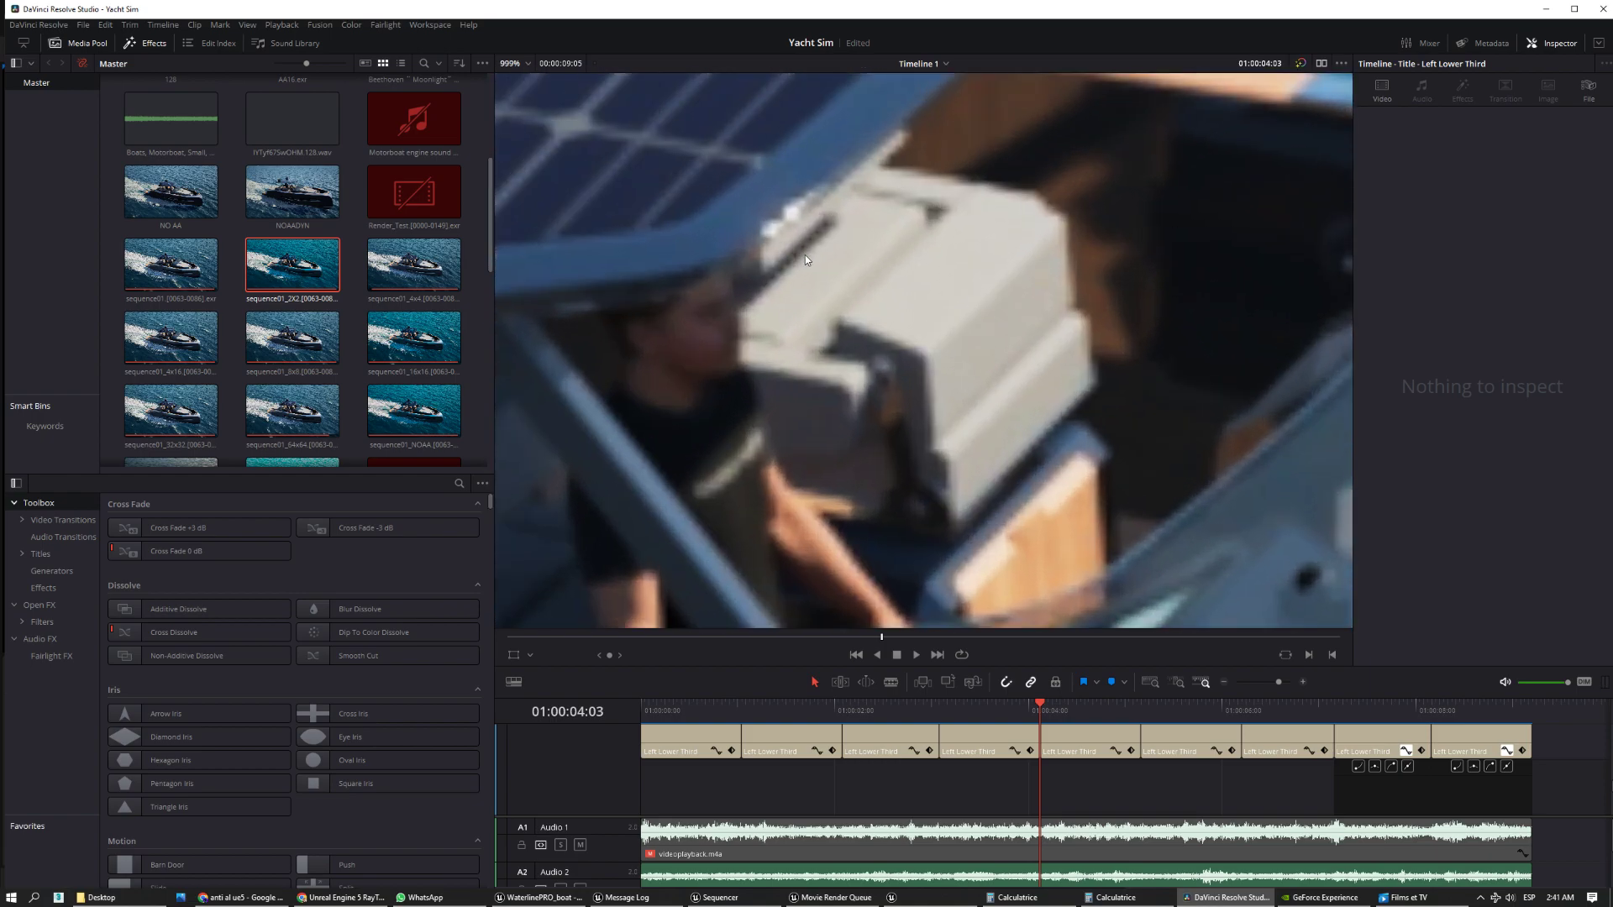
middle_drag(804, 254, 878, 336)
- Play the close-up from 01:00:04:03, replay from near 01:00:03, then zoom back out to the full frame
key(space)
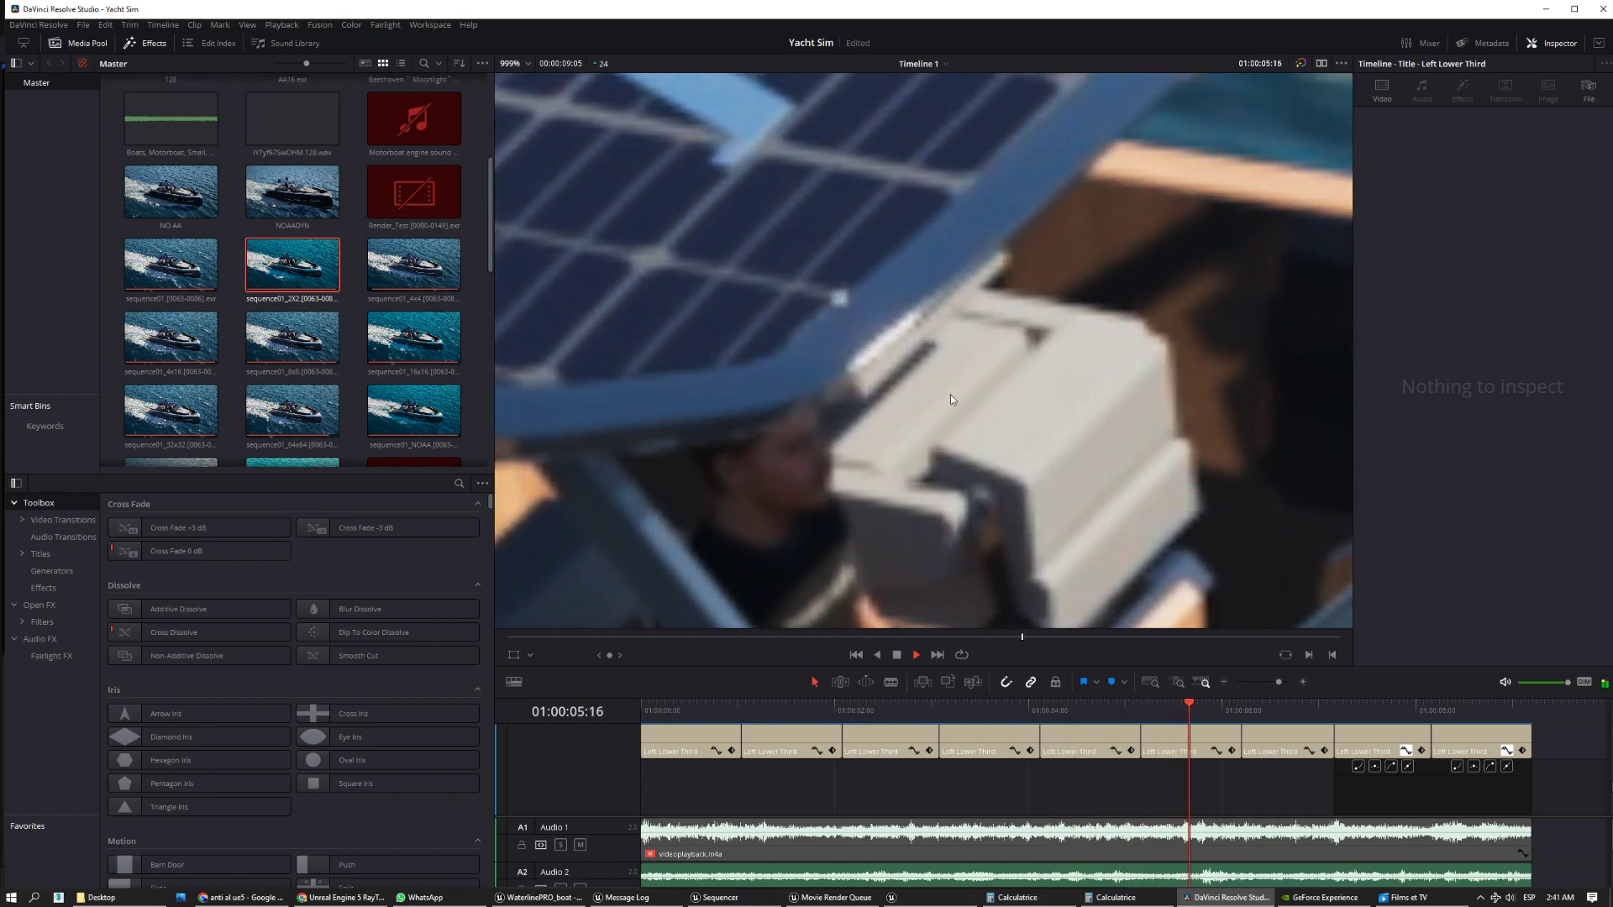
drag(1195, 706, 1026, 712)
key(space)
key(space)
click(1019, 711)
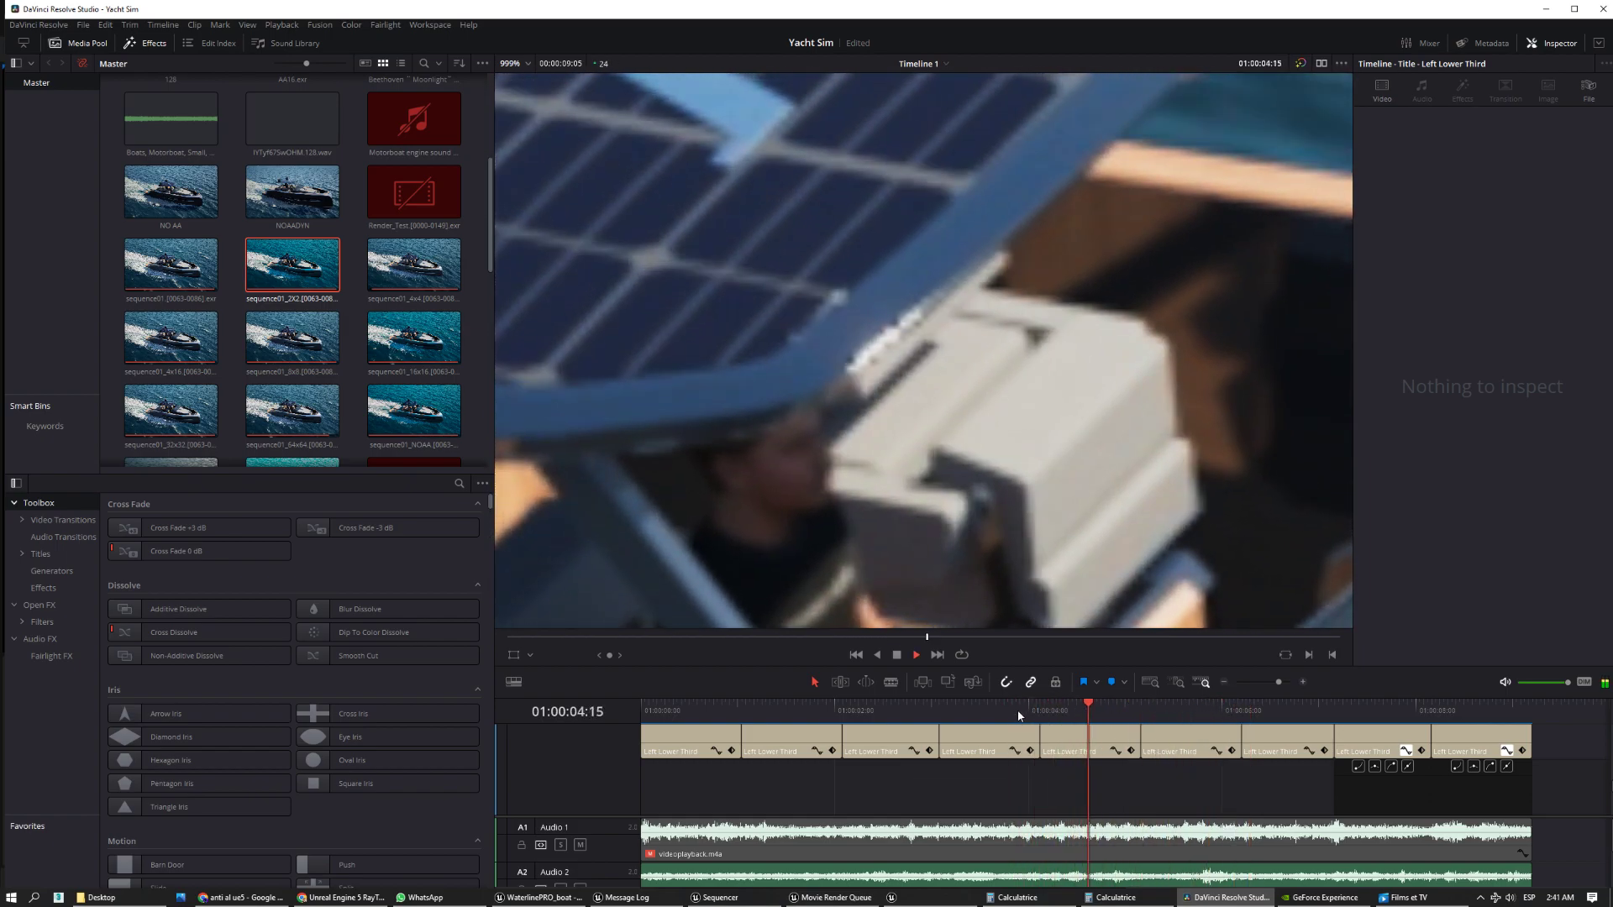
key(space)
scroll(980, 536, down, 5)
scroll(980, 536, up, 2)
scroll(979, 537, down, 5)
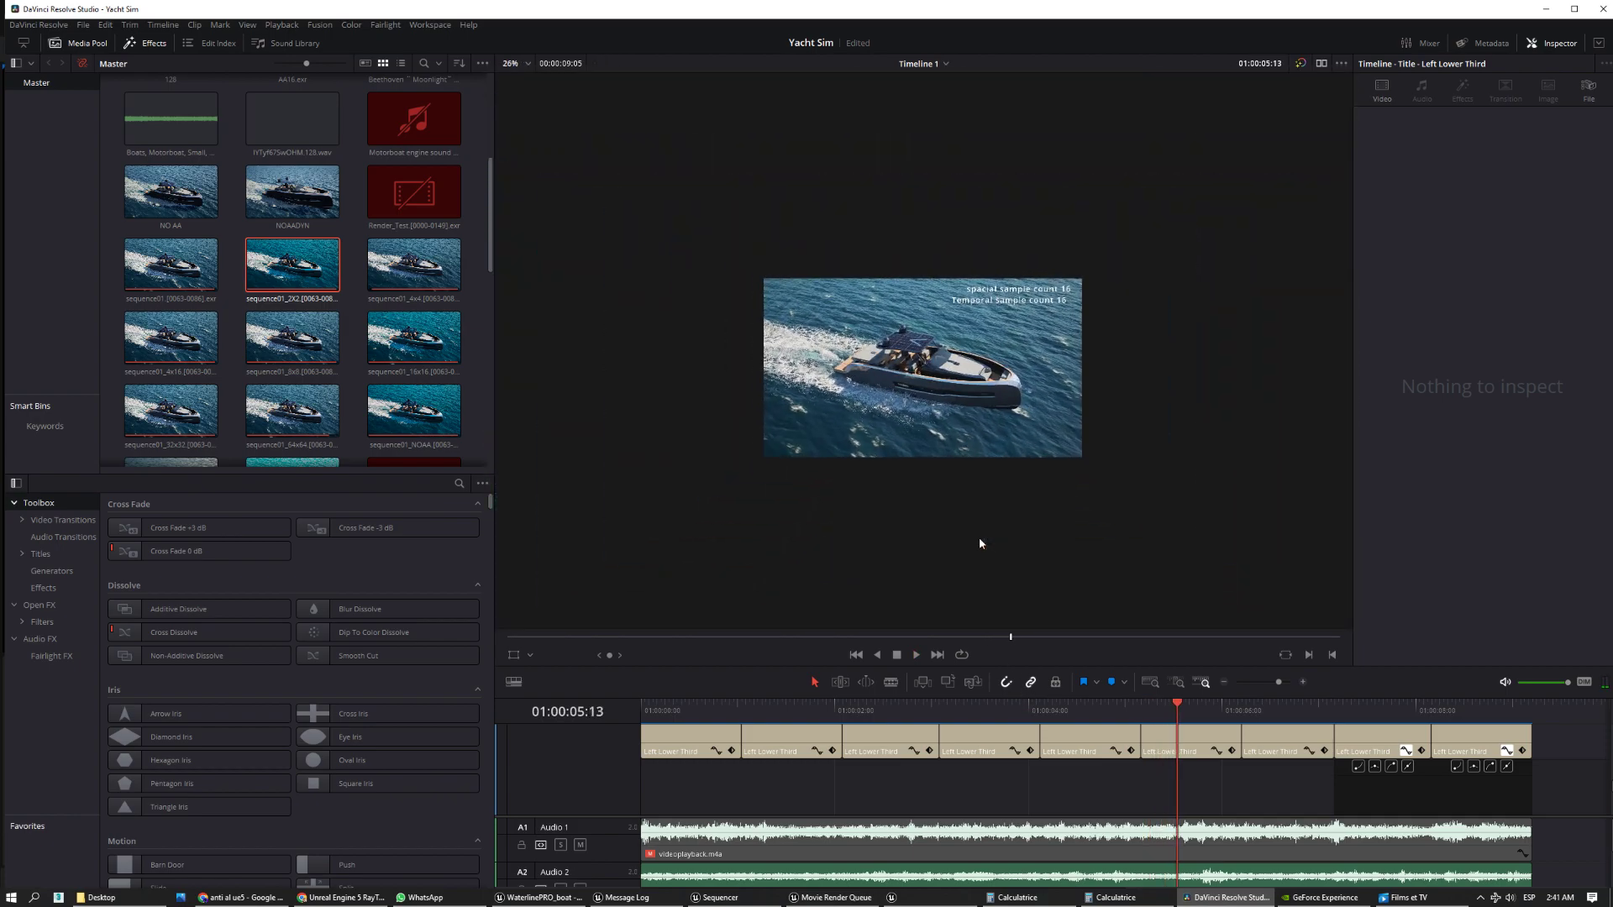
scroll(980, 542, up, 1)
- Play the clips in fullscreen cinema viewer, scrubbing back to the 16 and 8 sample sections
key(p)
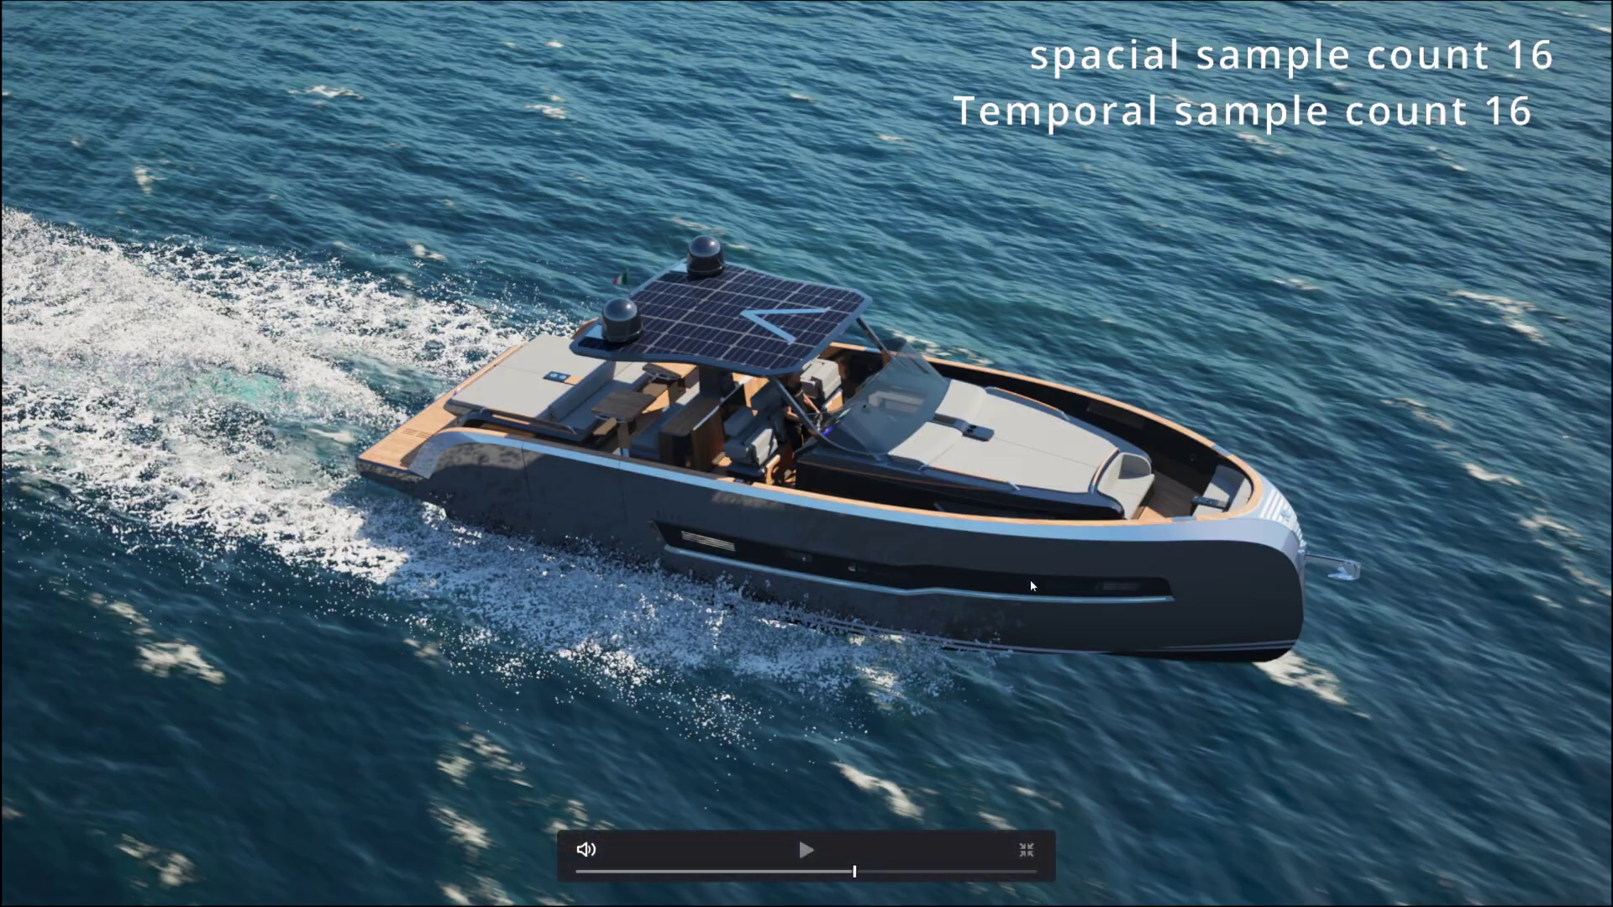
drag(840, 871, 779, 878)
click(688, 558)
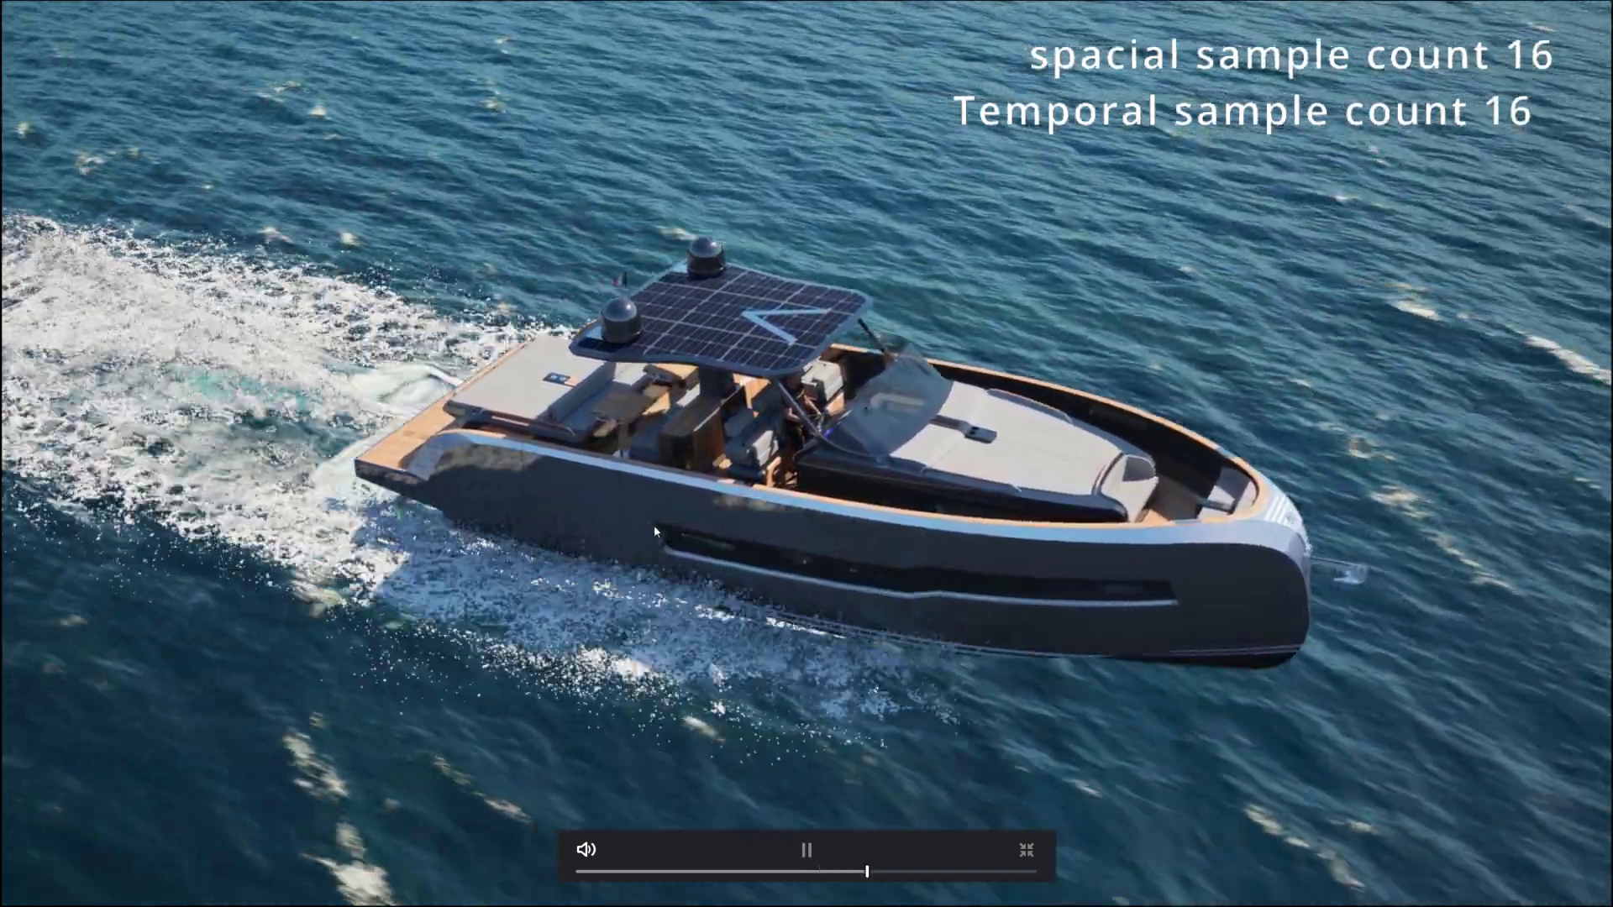
click(792, 758)
drag(866, 871, 819, 871)
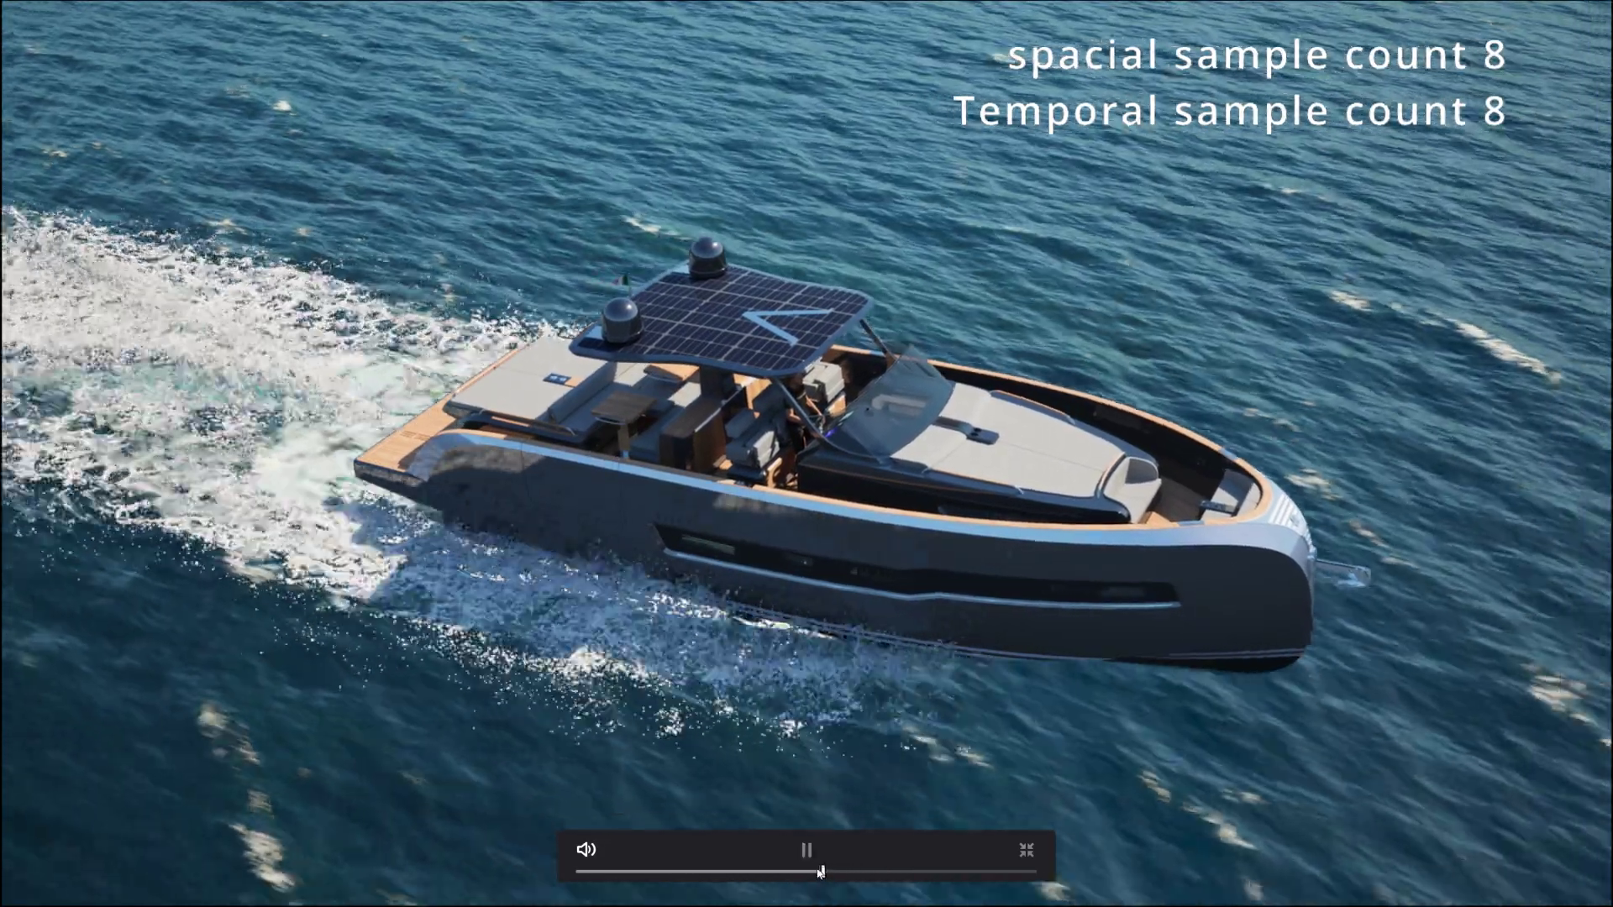
key(space)
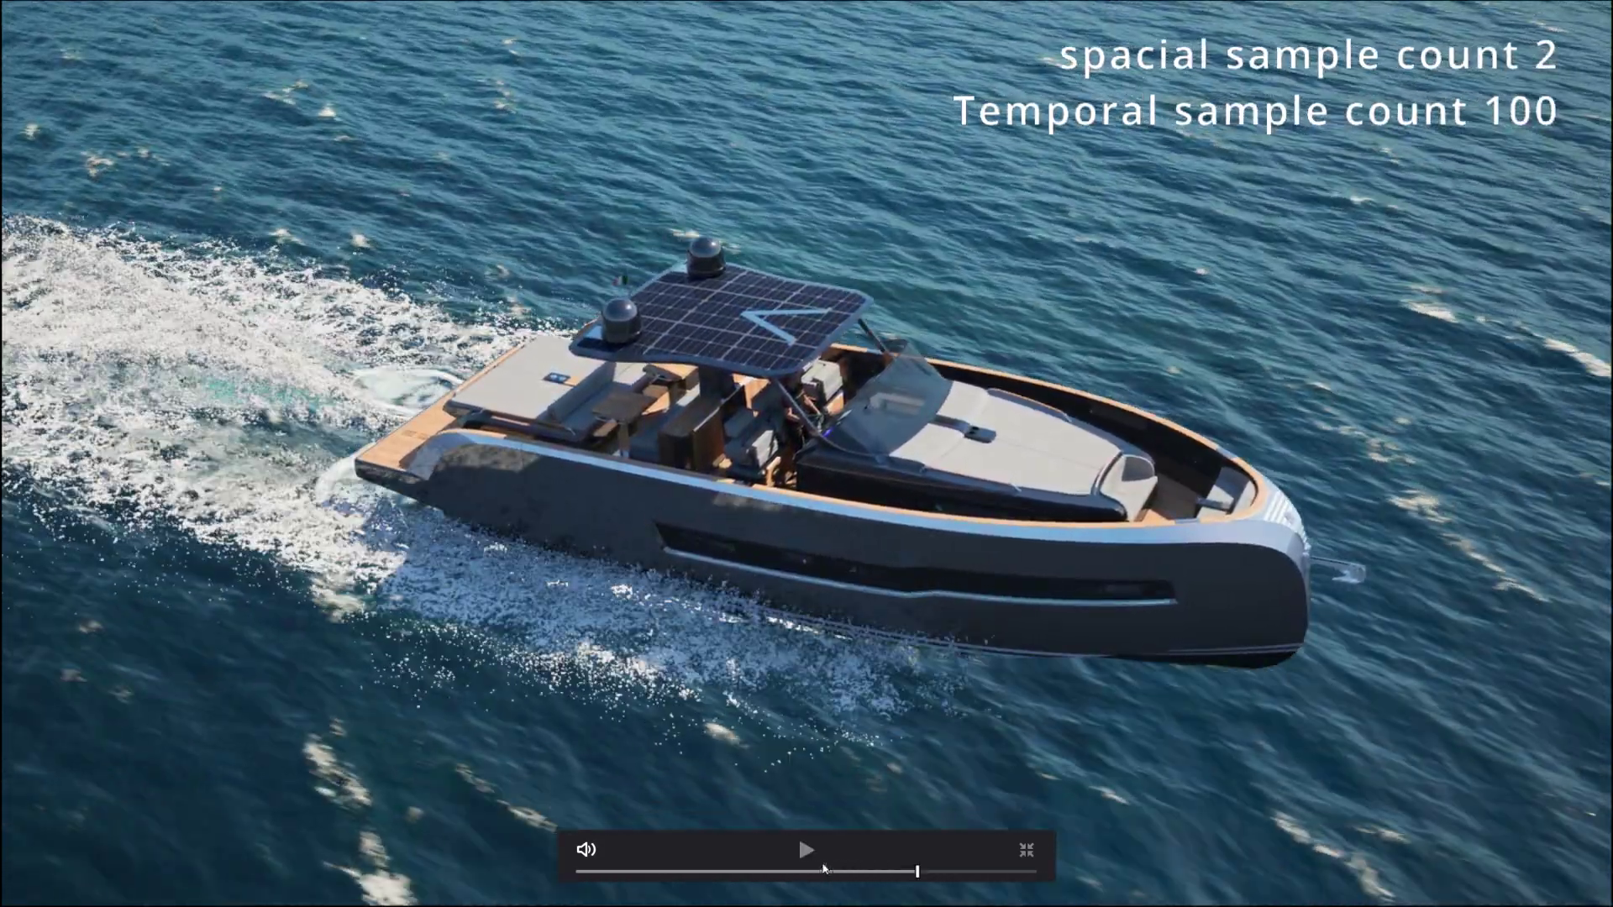
- Rewind to the 4/16 section and play on, pausing on the 32 sample clip
drag(810, 874, 777, 874)
key(space)
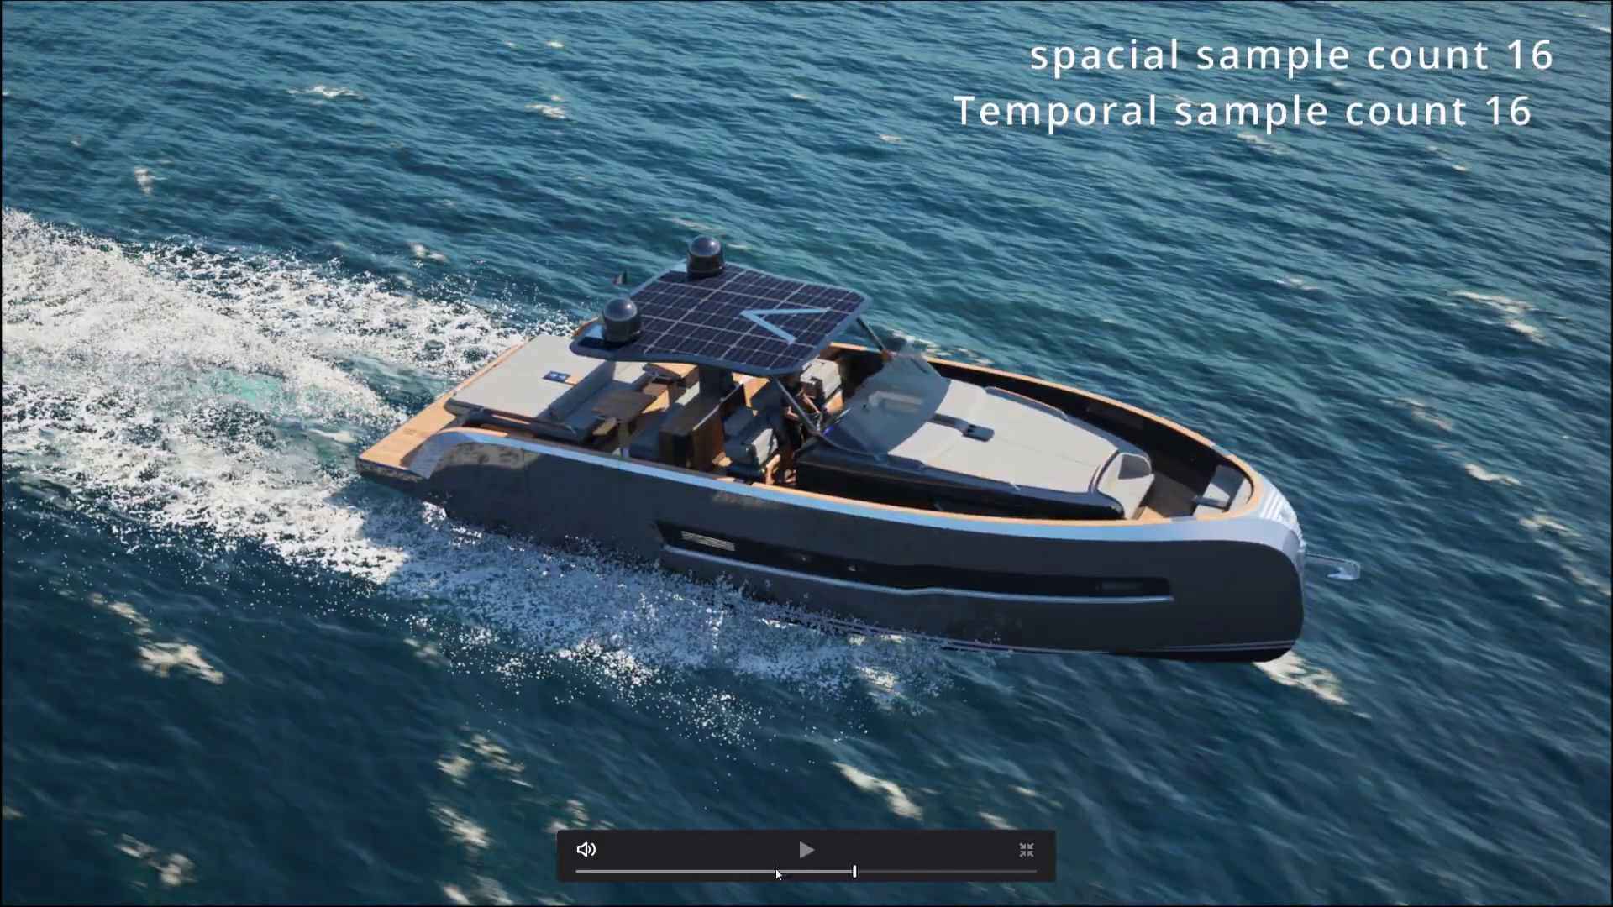
click(777, 874)
key(space)
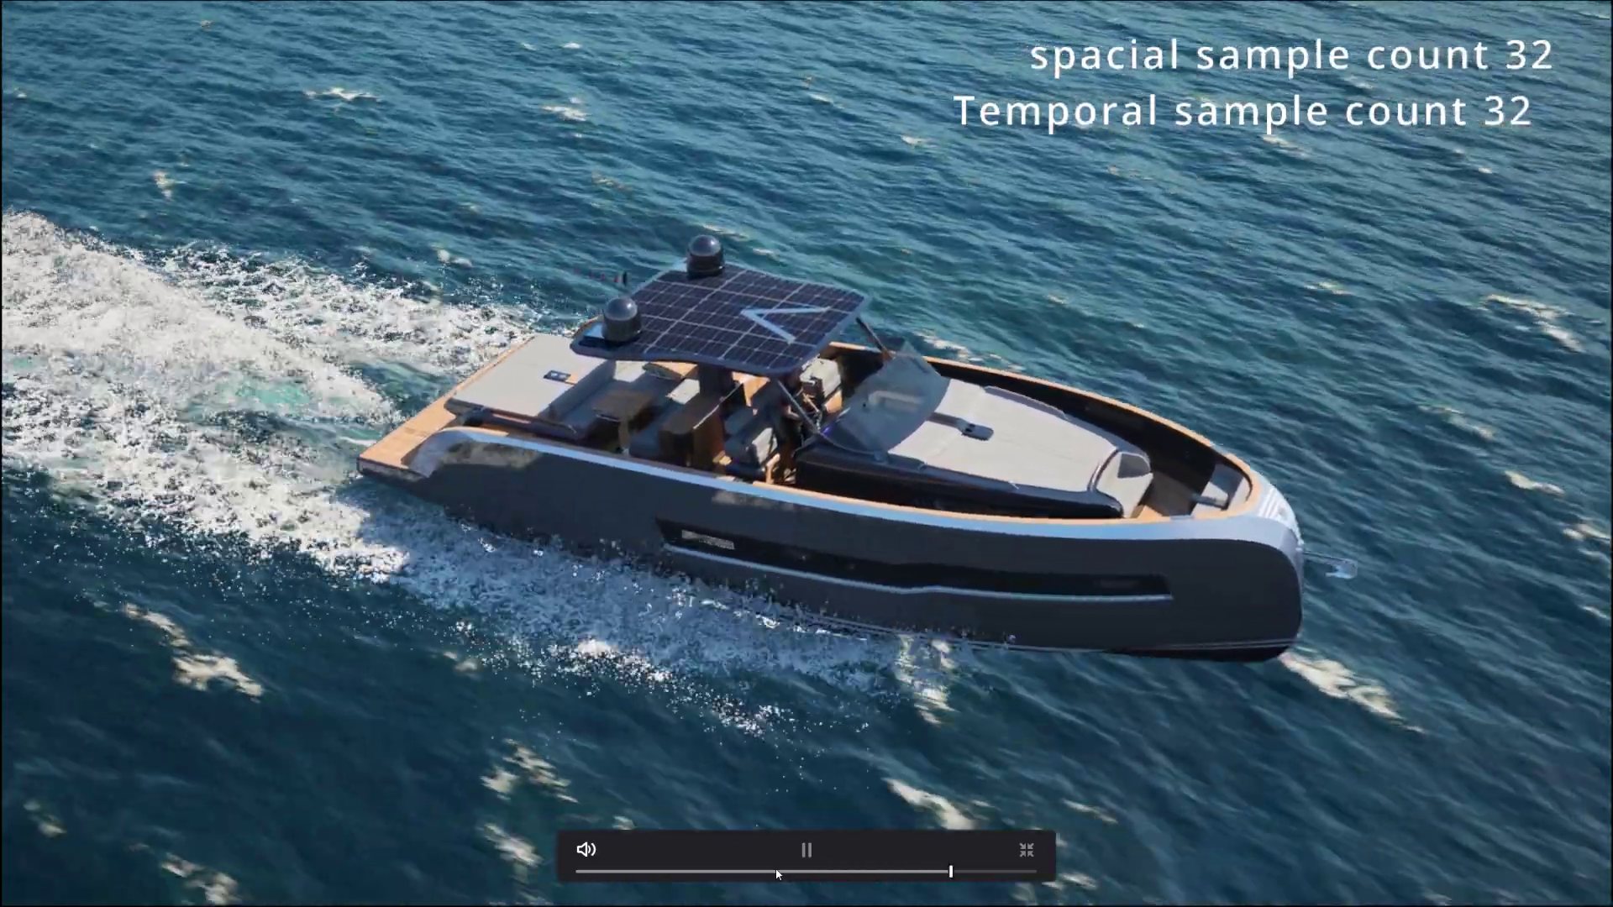
click(786, 544)
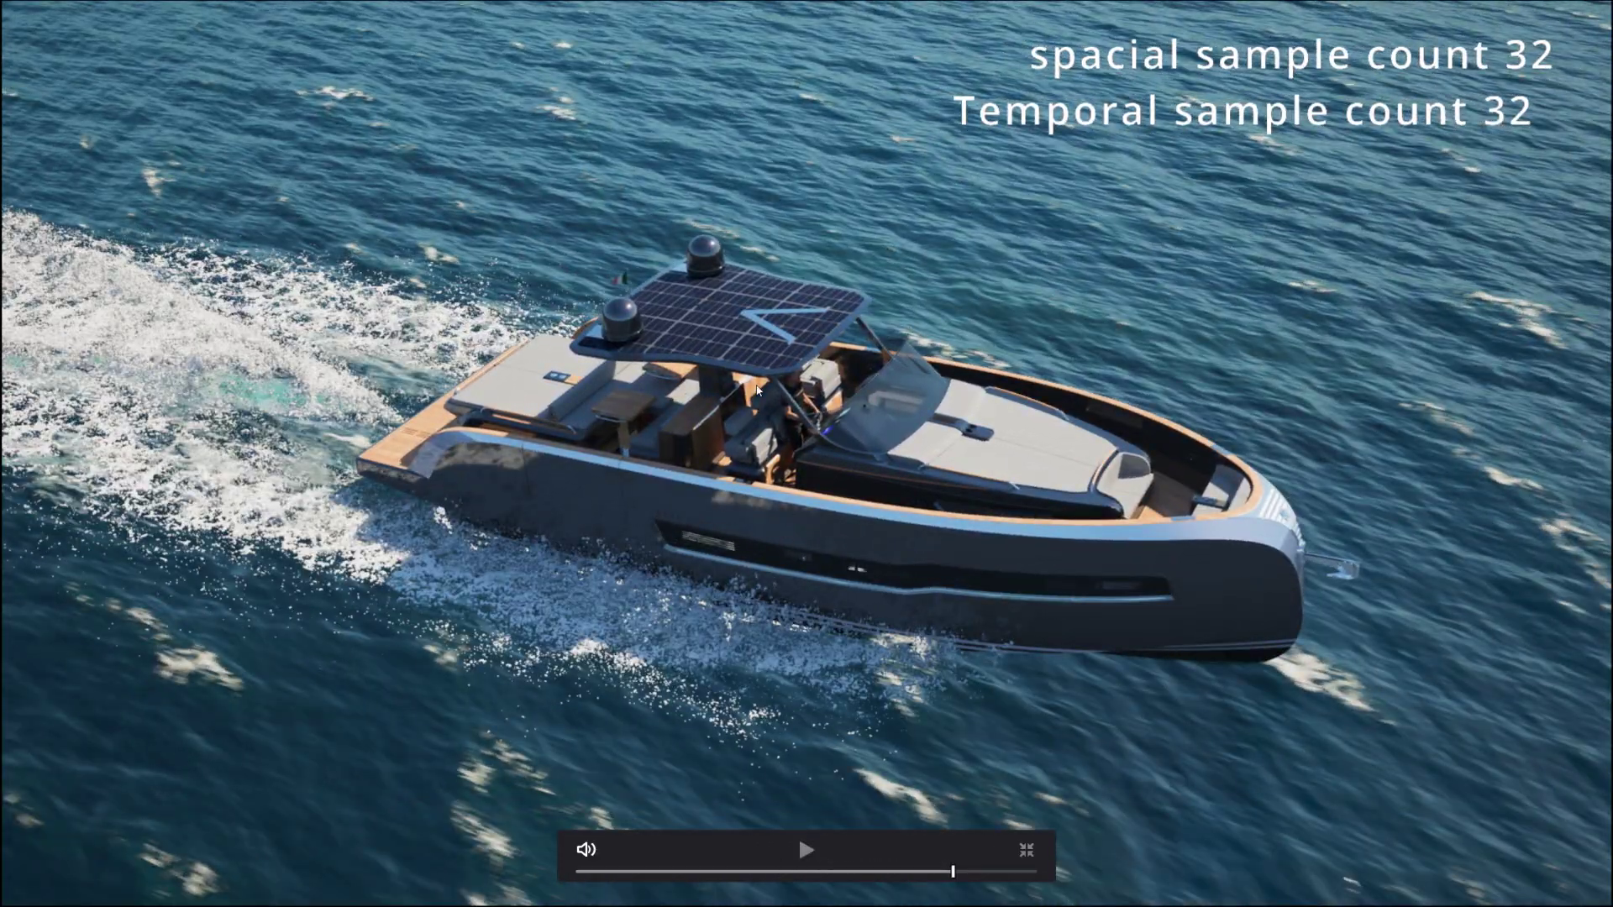
- Leave fullscreen, land on the sample count 64 clip at 01:00:08:11, and bring Calculator forward
key(Escape)
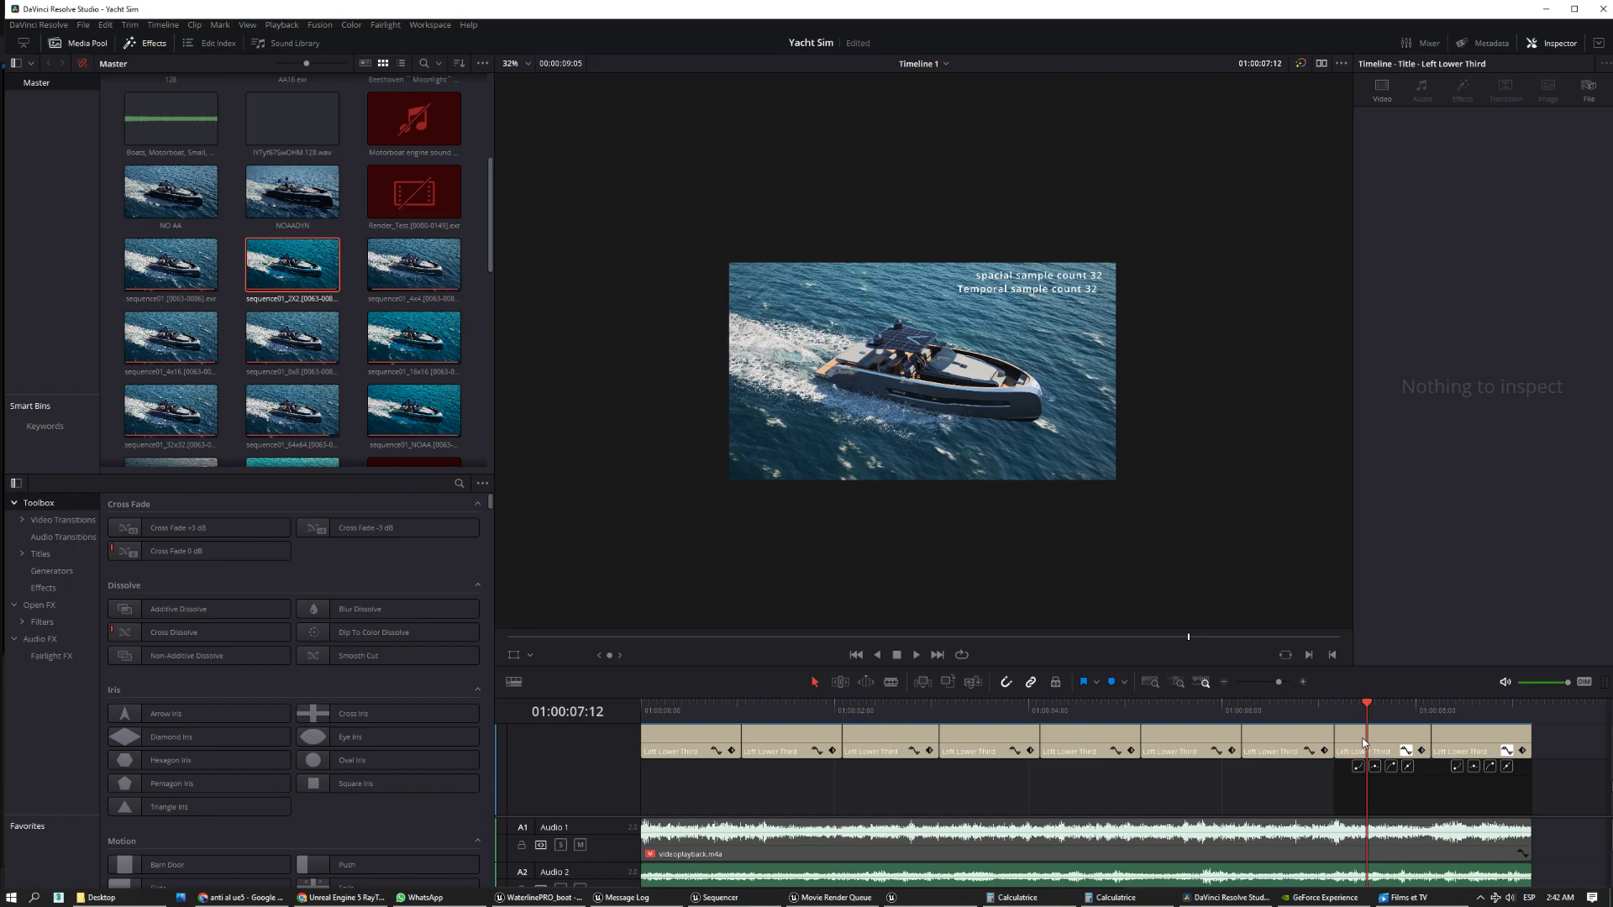
alt+scroll(1361, 737, up, 3)
click(1313, 706)
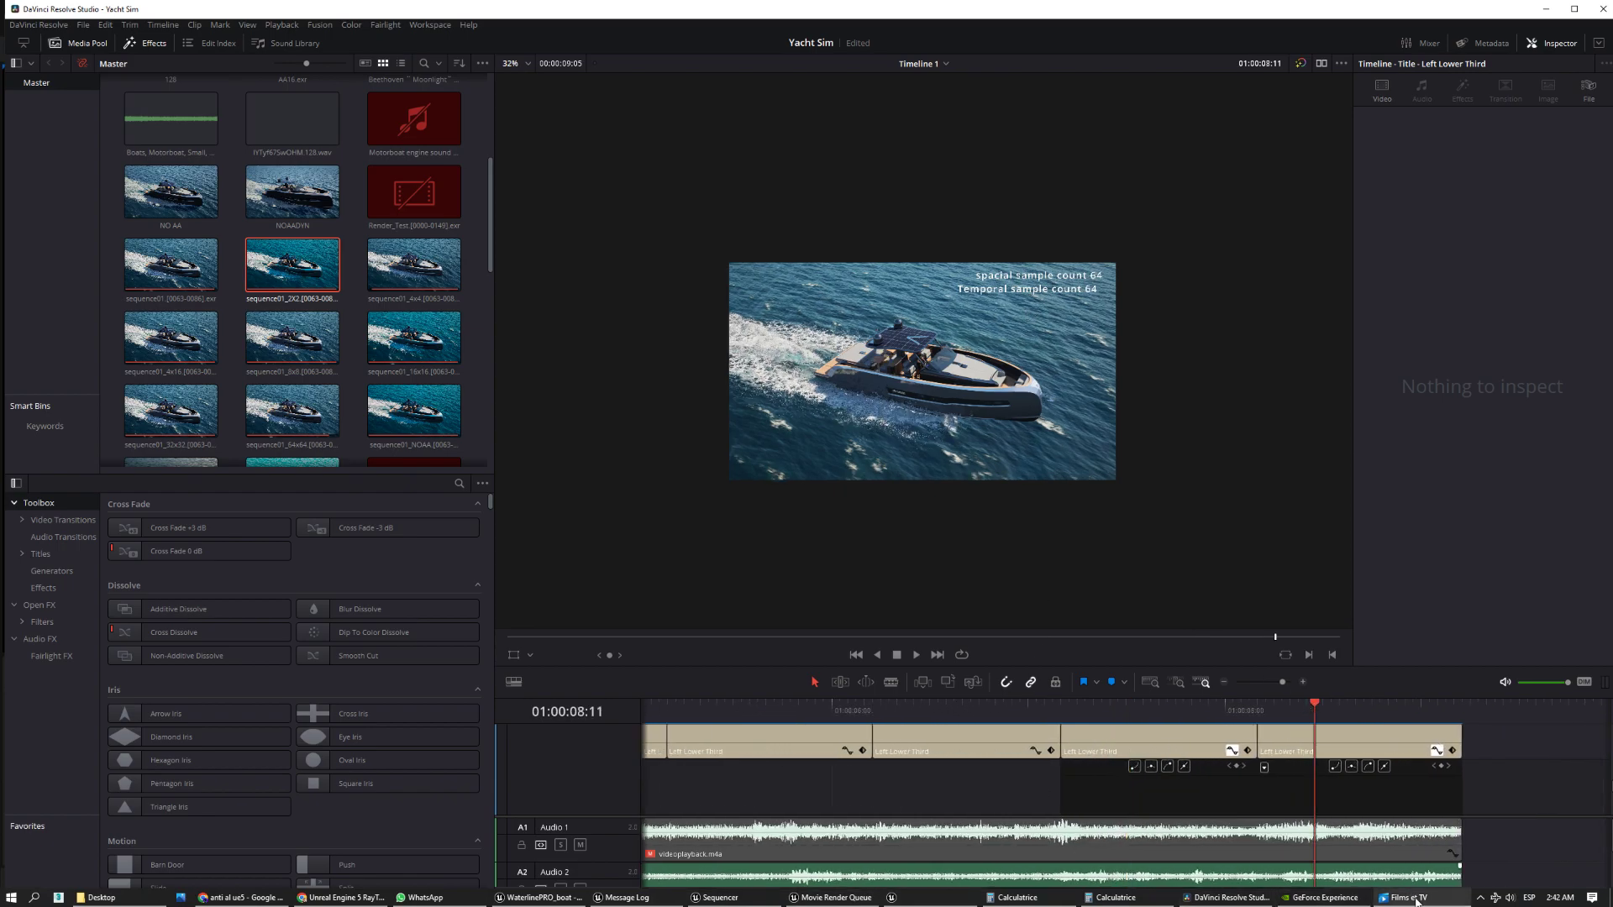
click(1116, 898)
- Compute 64 × 64 = 4,096, then switch back through Resolve to Unreal's render queue settings
text(64*64)
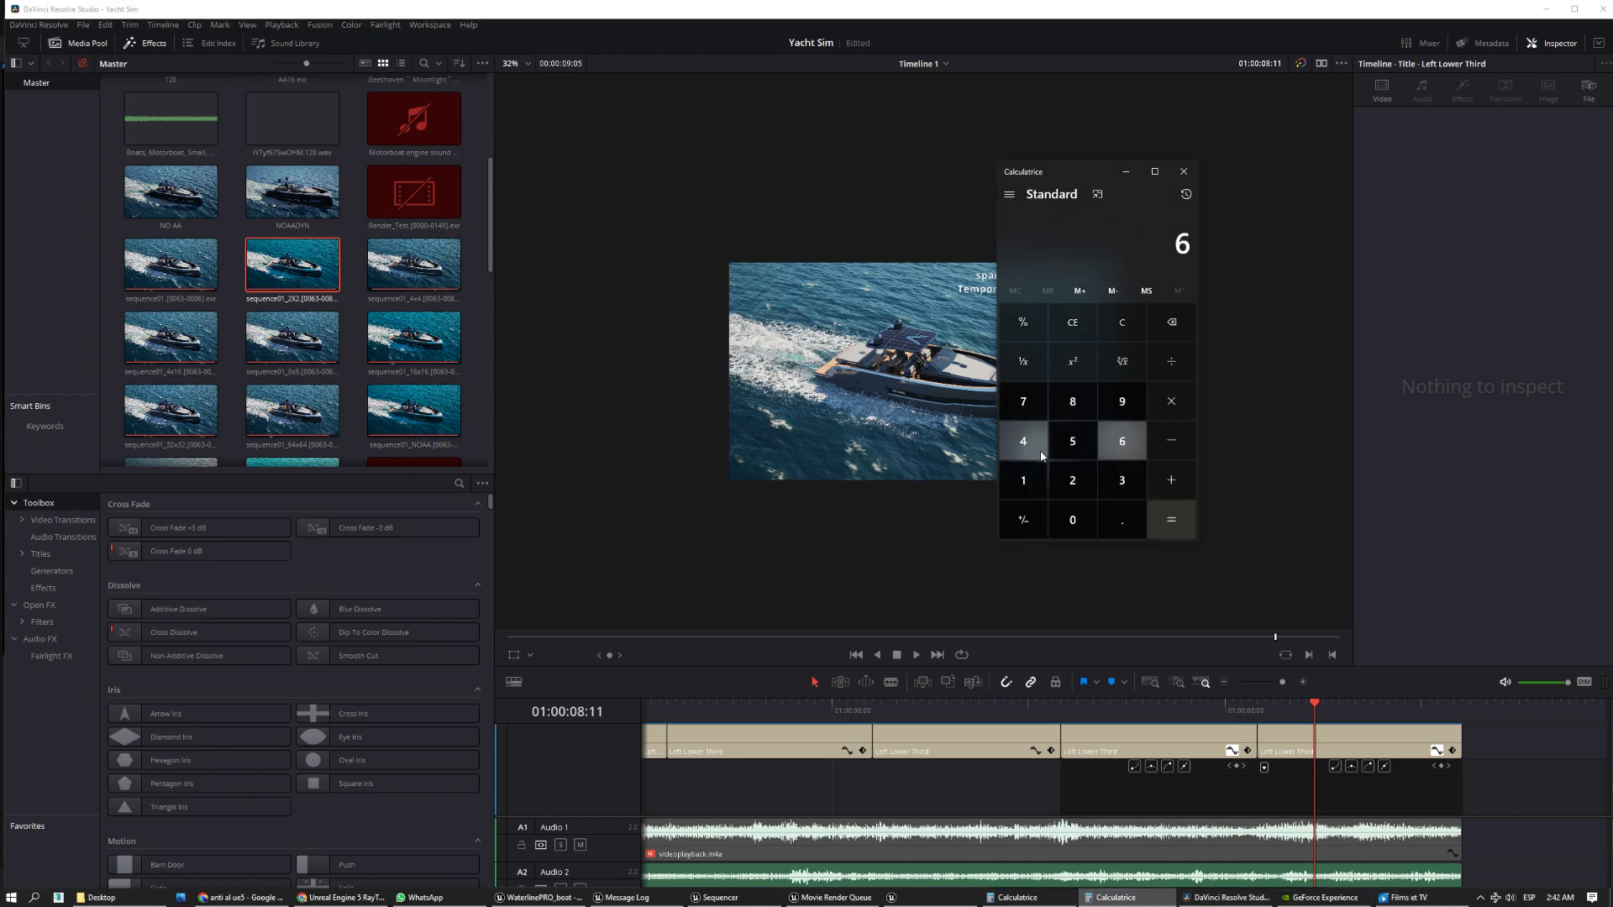
key(Return)
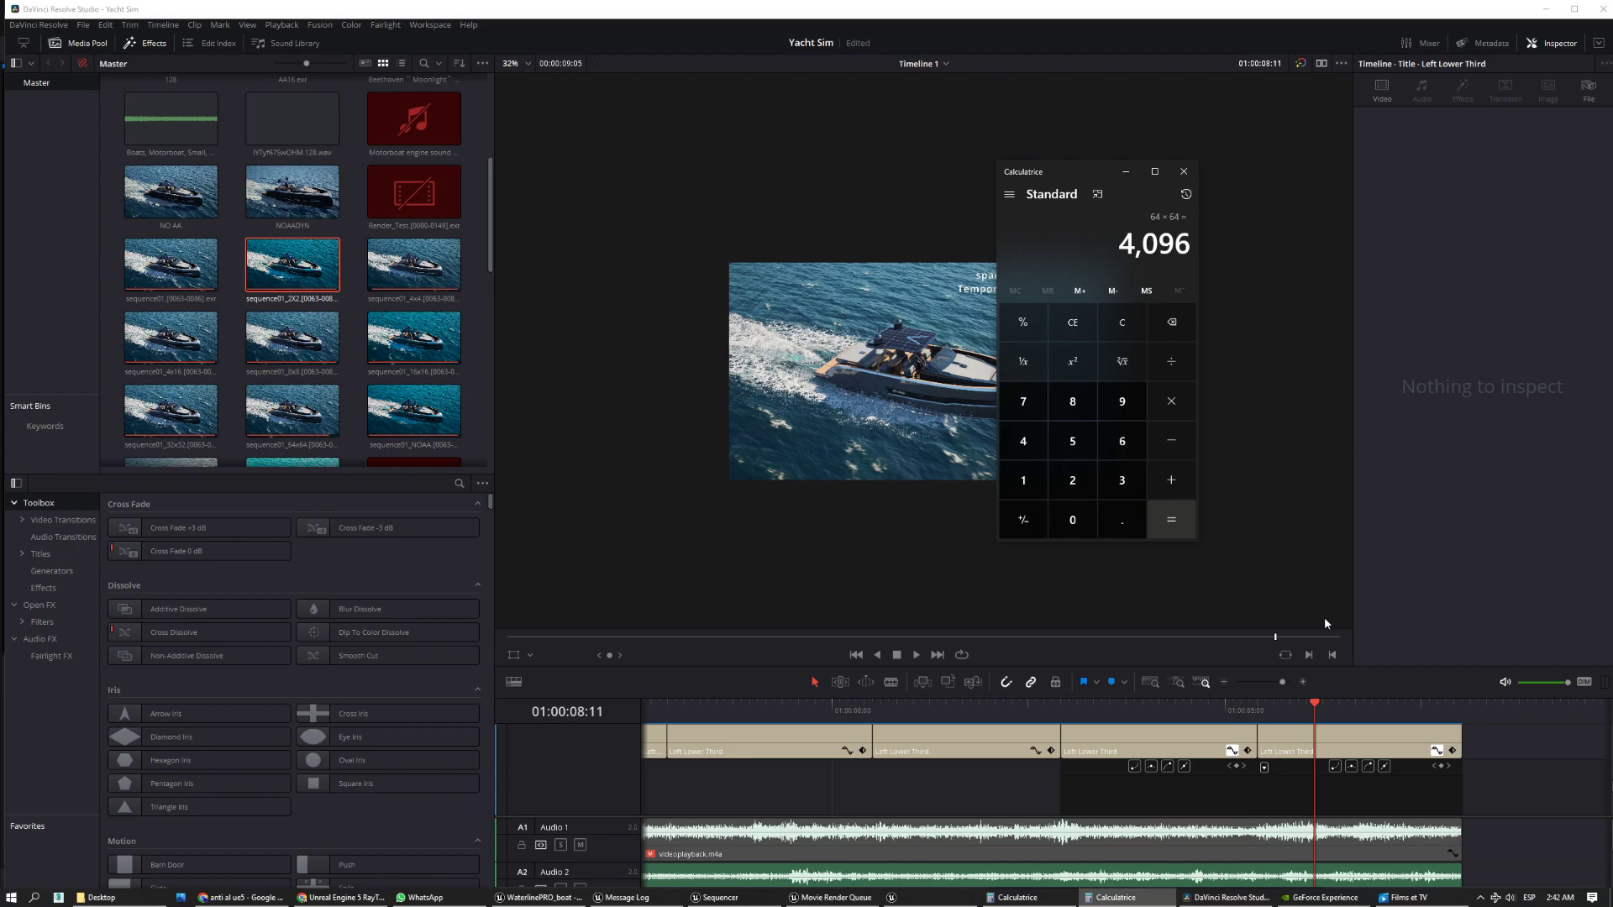
click(887, 439)
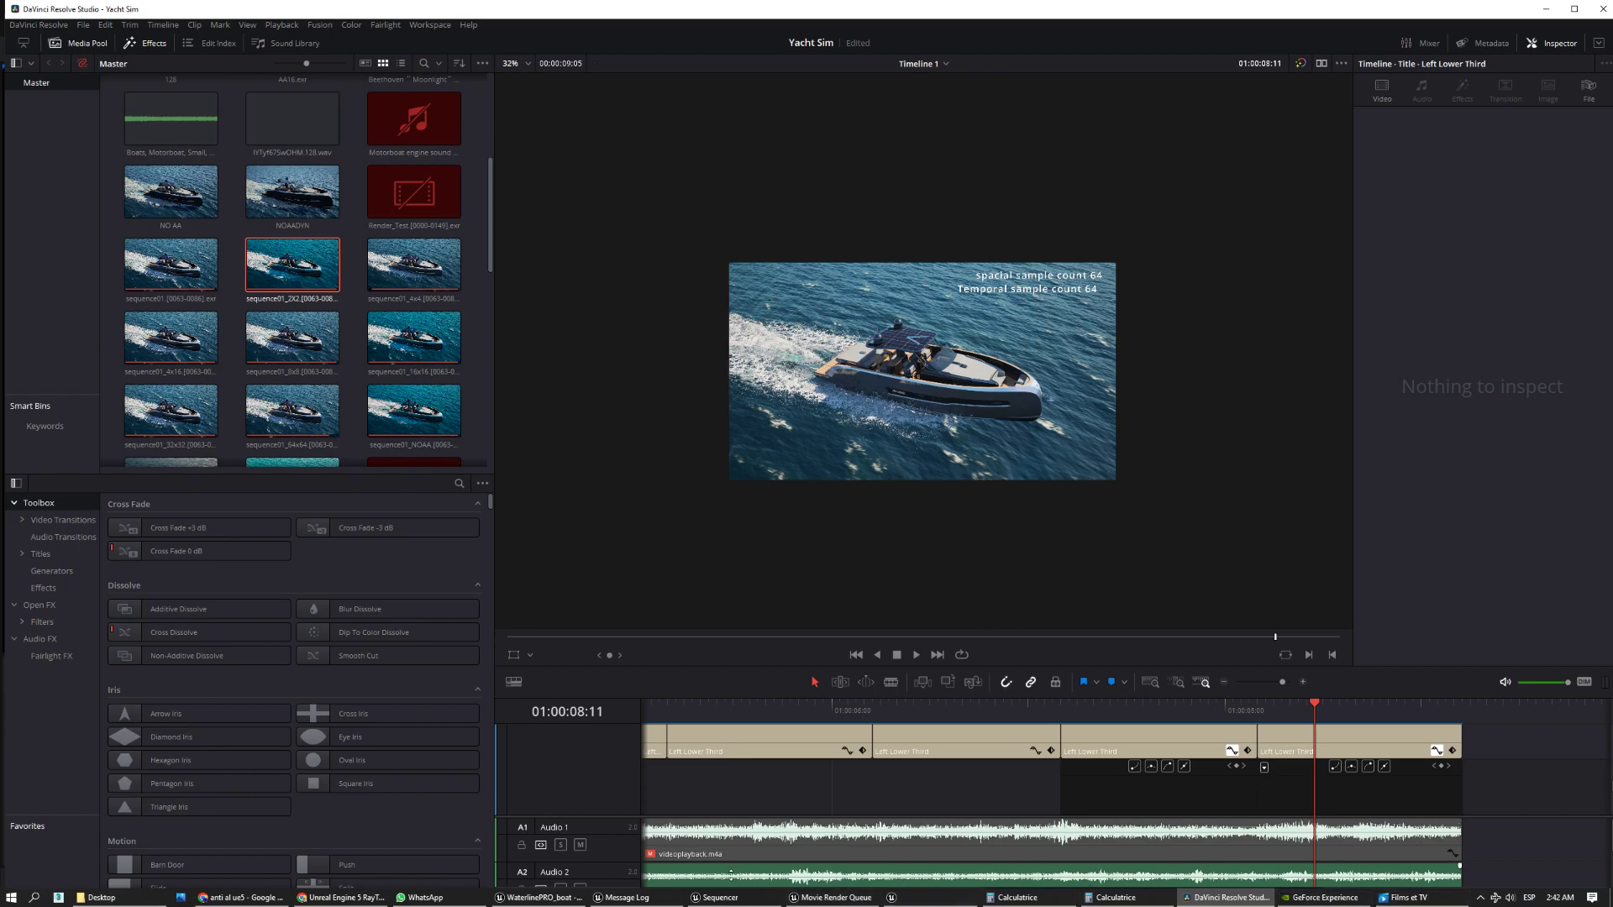
click(834, 897)
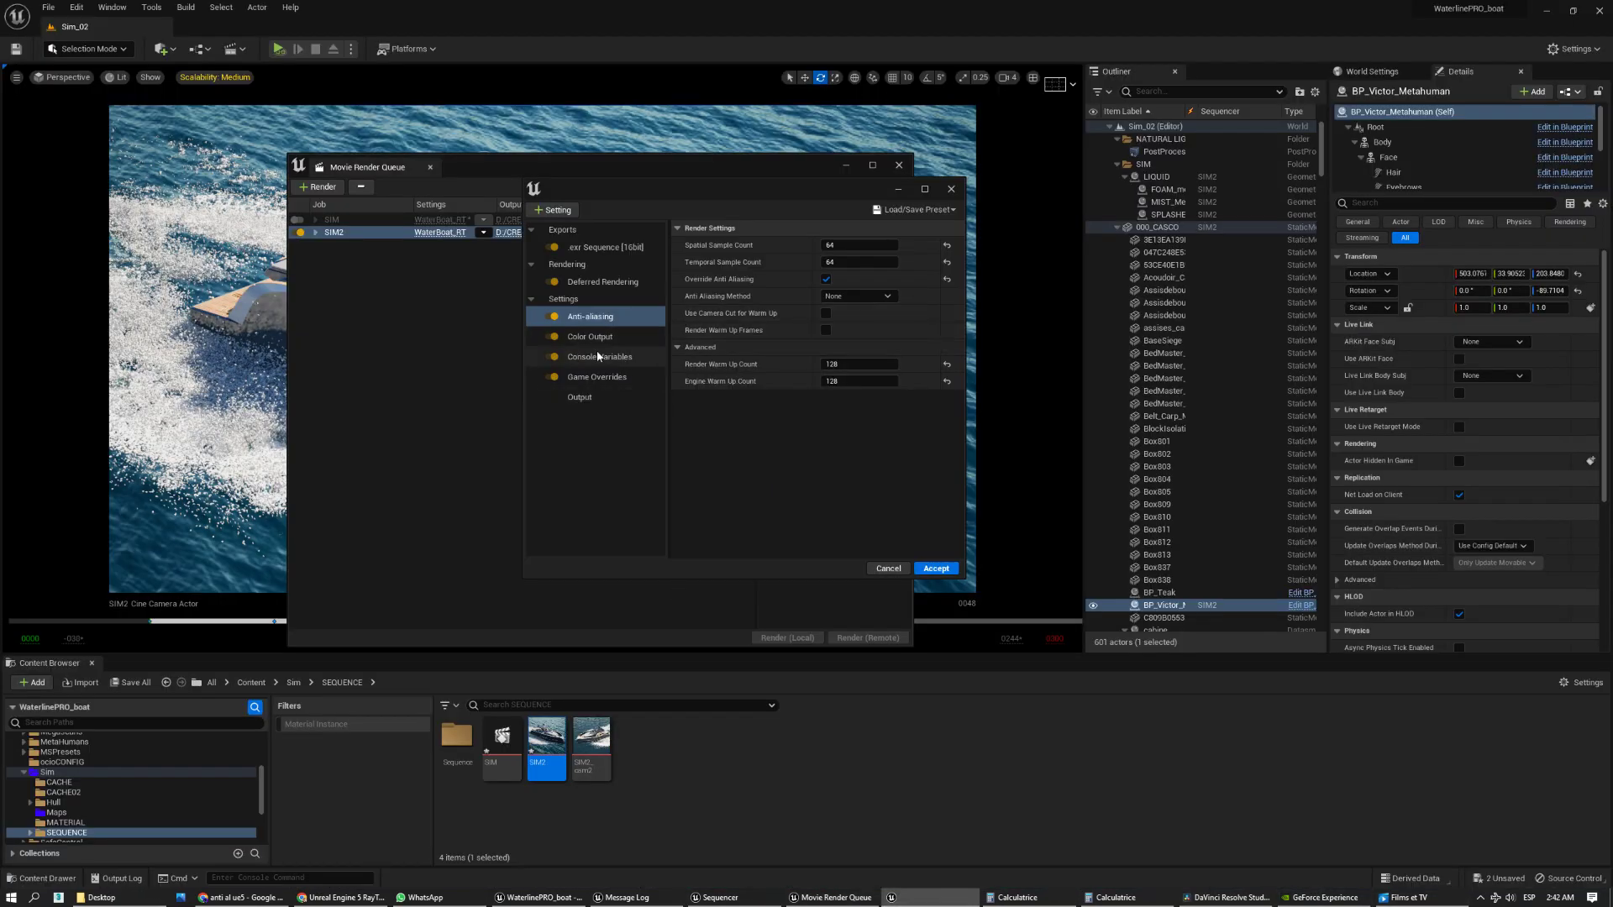
- Review the render job's output width and height and its 64-sample anti-aliasing settings in Unreal
click(593, 378)
click(580, 397)
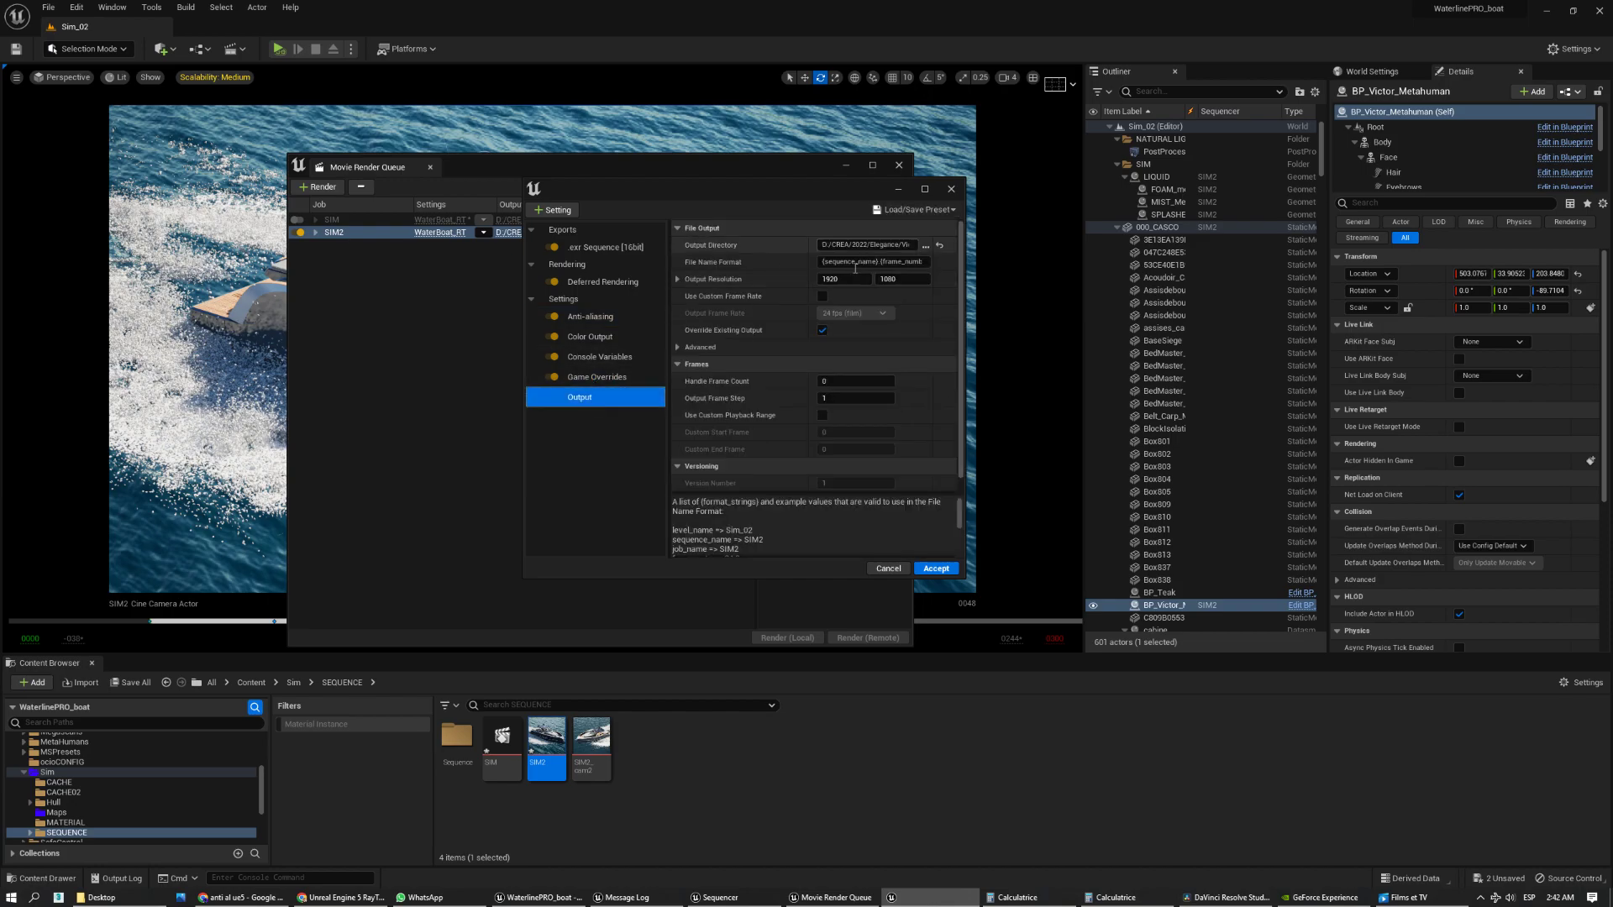
click(826, 280)
click(900, 281)
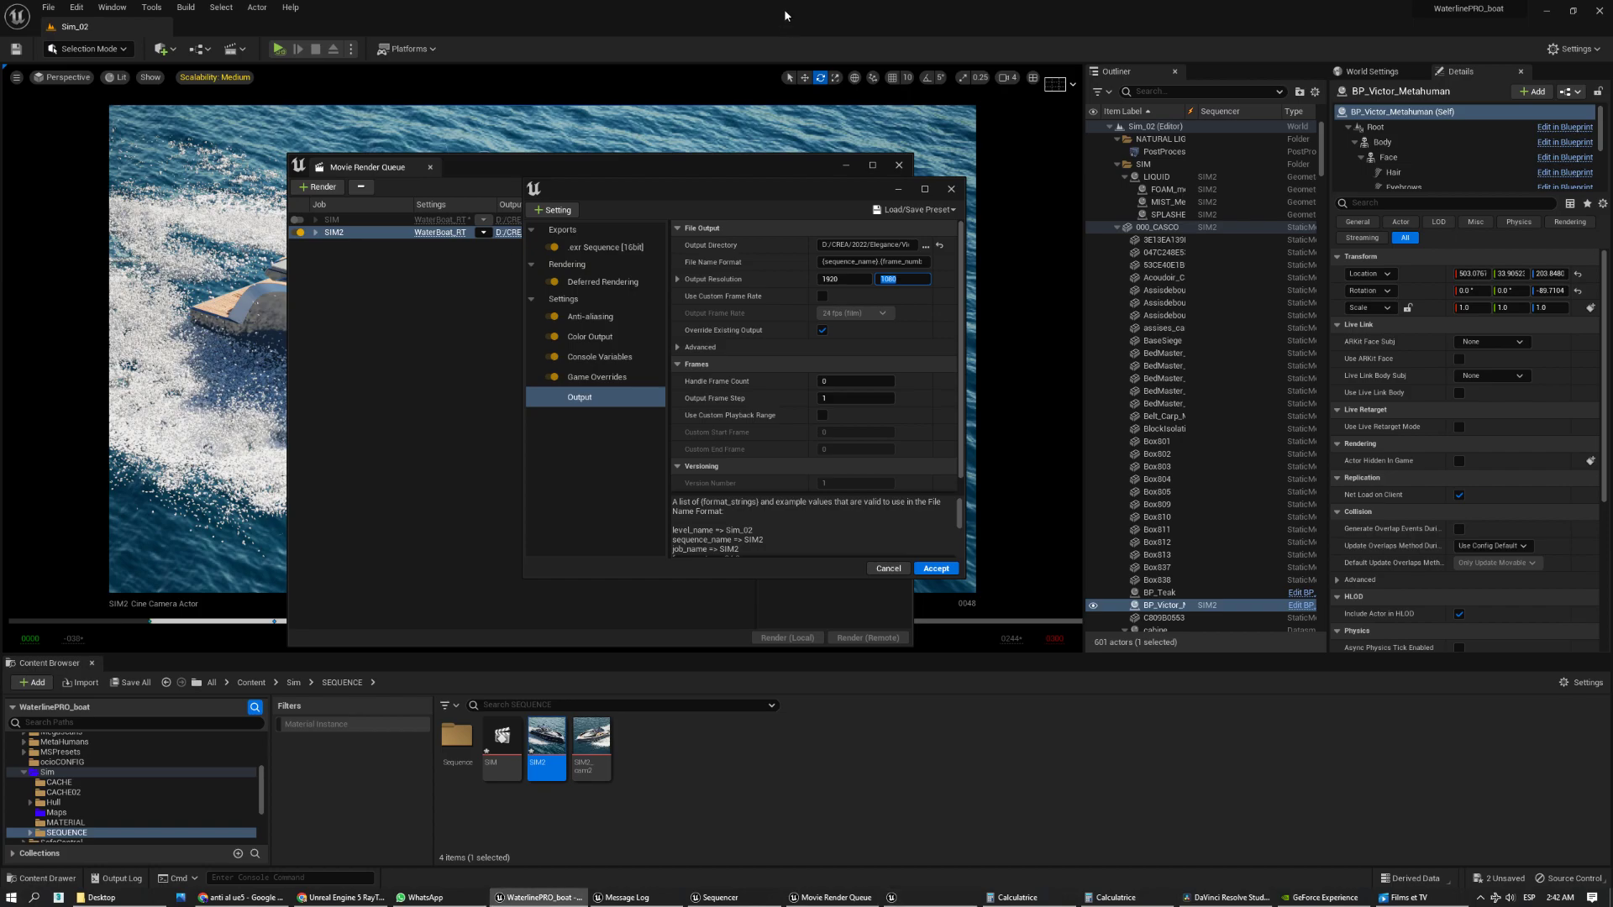
click(611, 319)
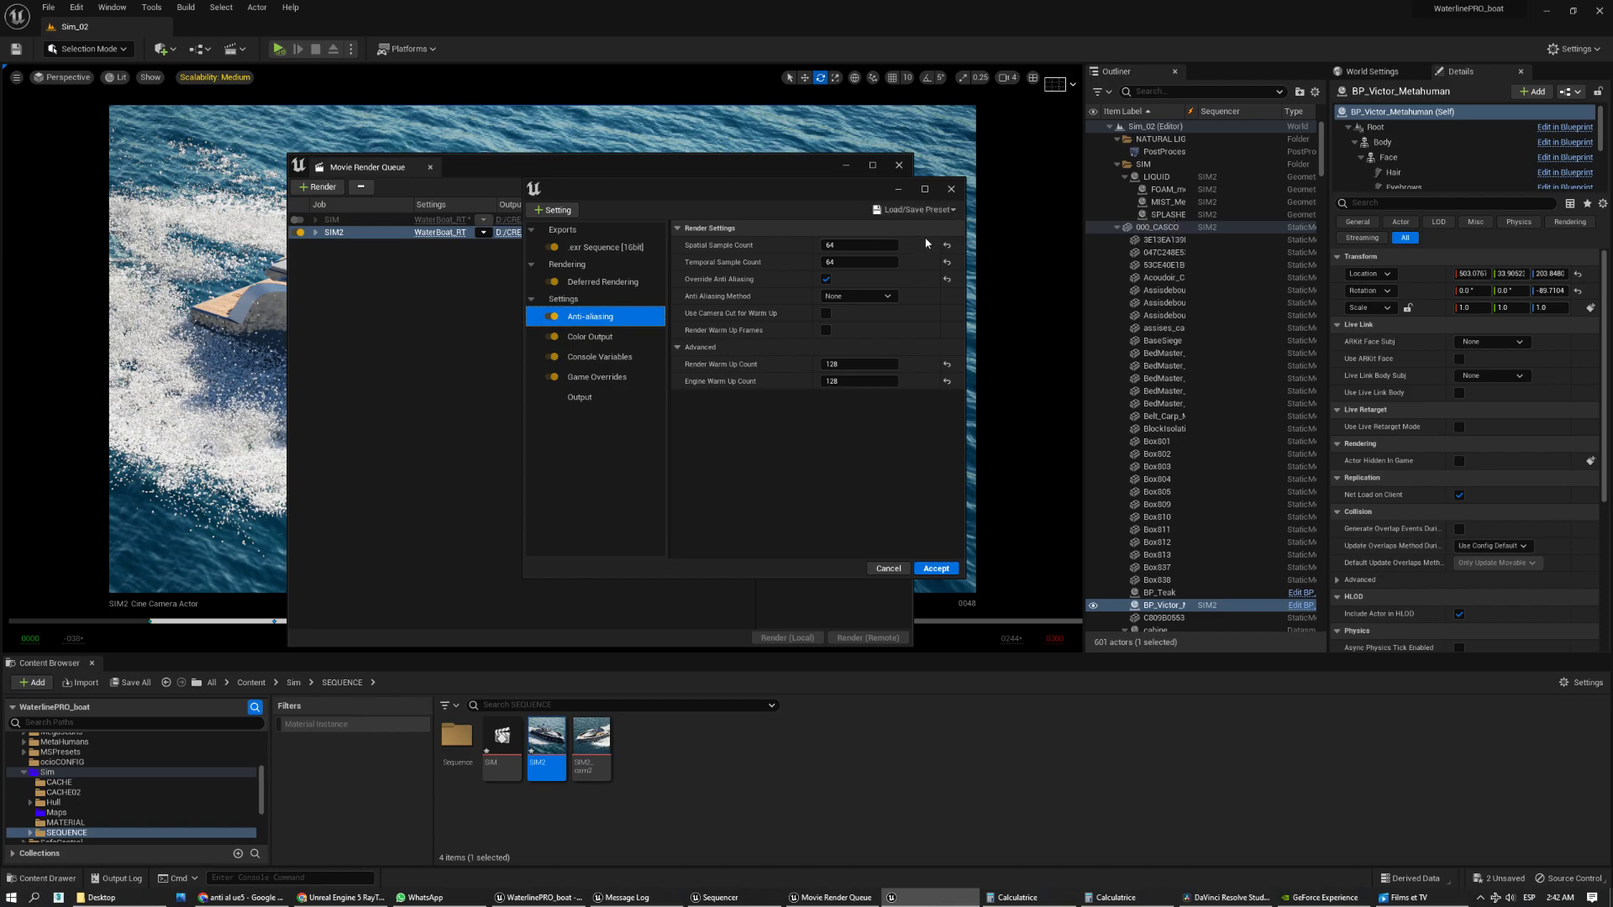
- Back in Resolve, set the playhead to 01:00:08:04 and zoom the viewer onto the cockpit
key(alt+Tab)
key(alt+Tab)
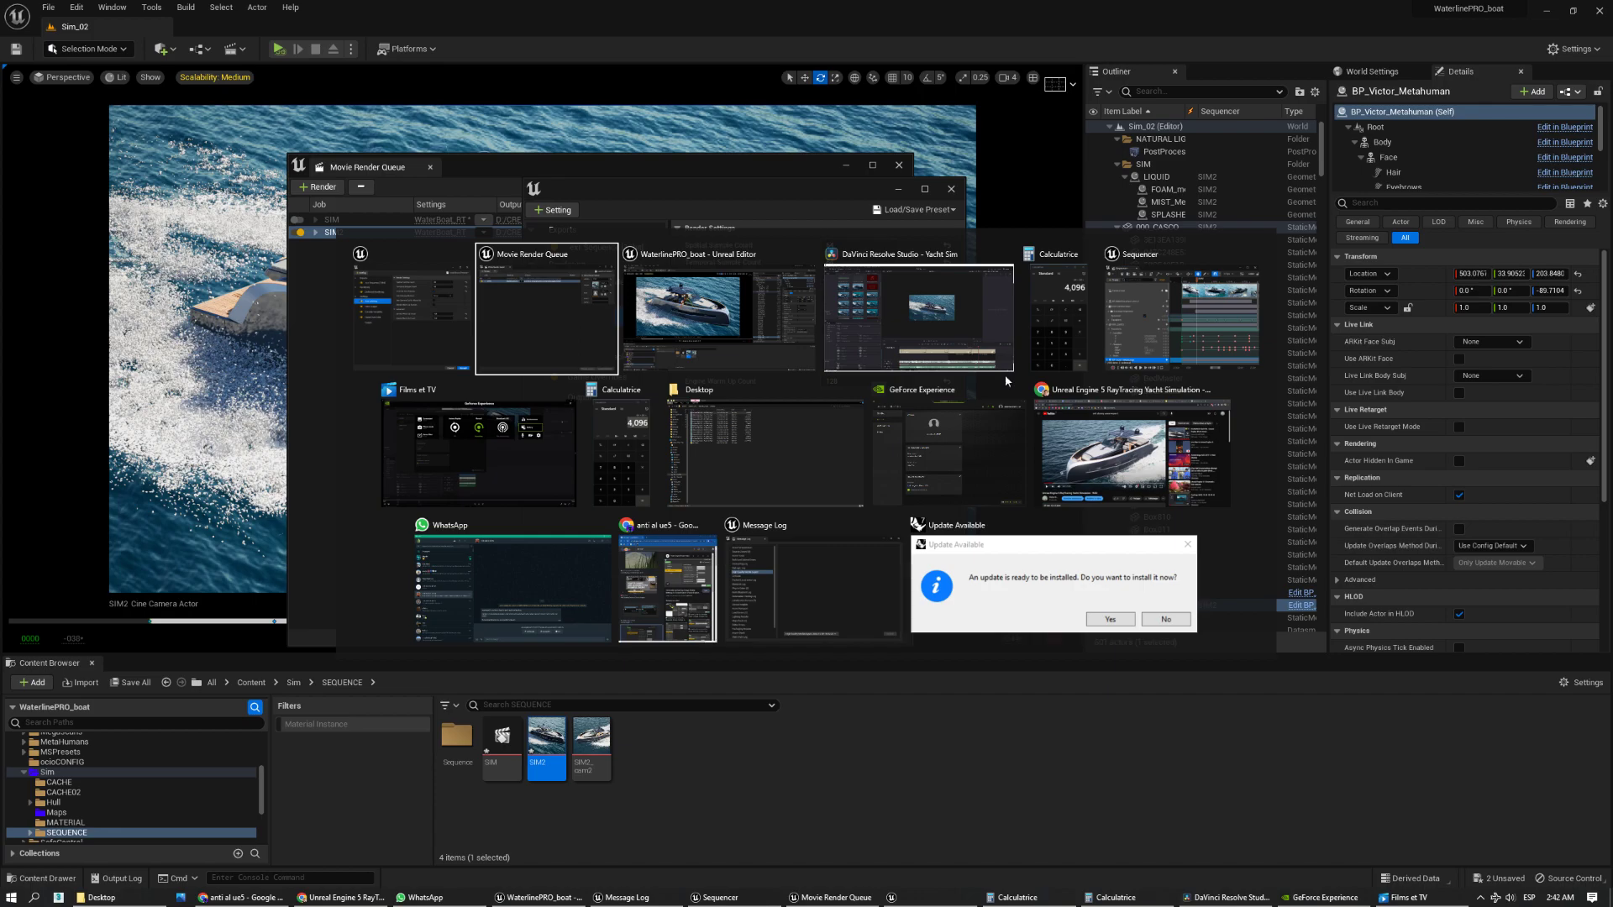
click(984, 363)
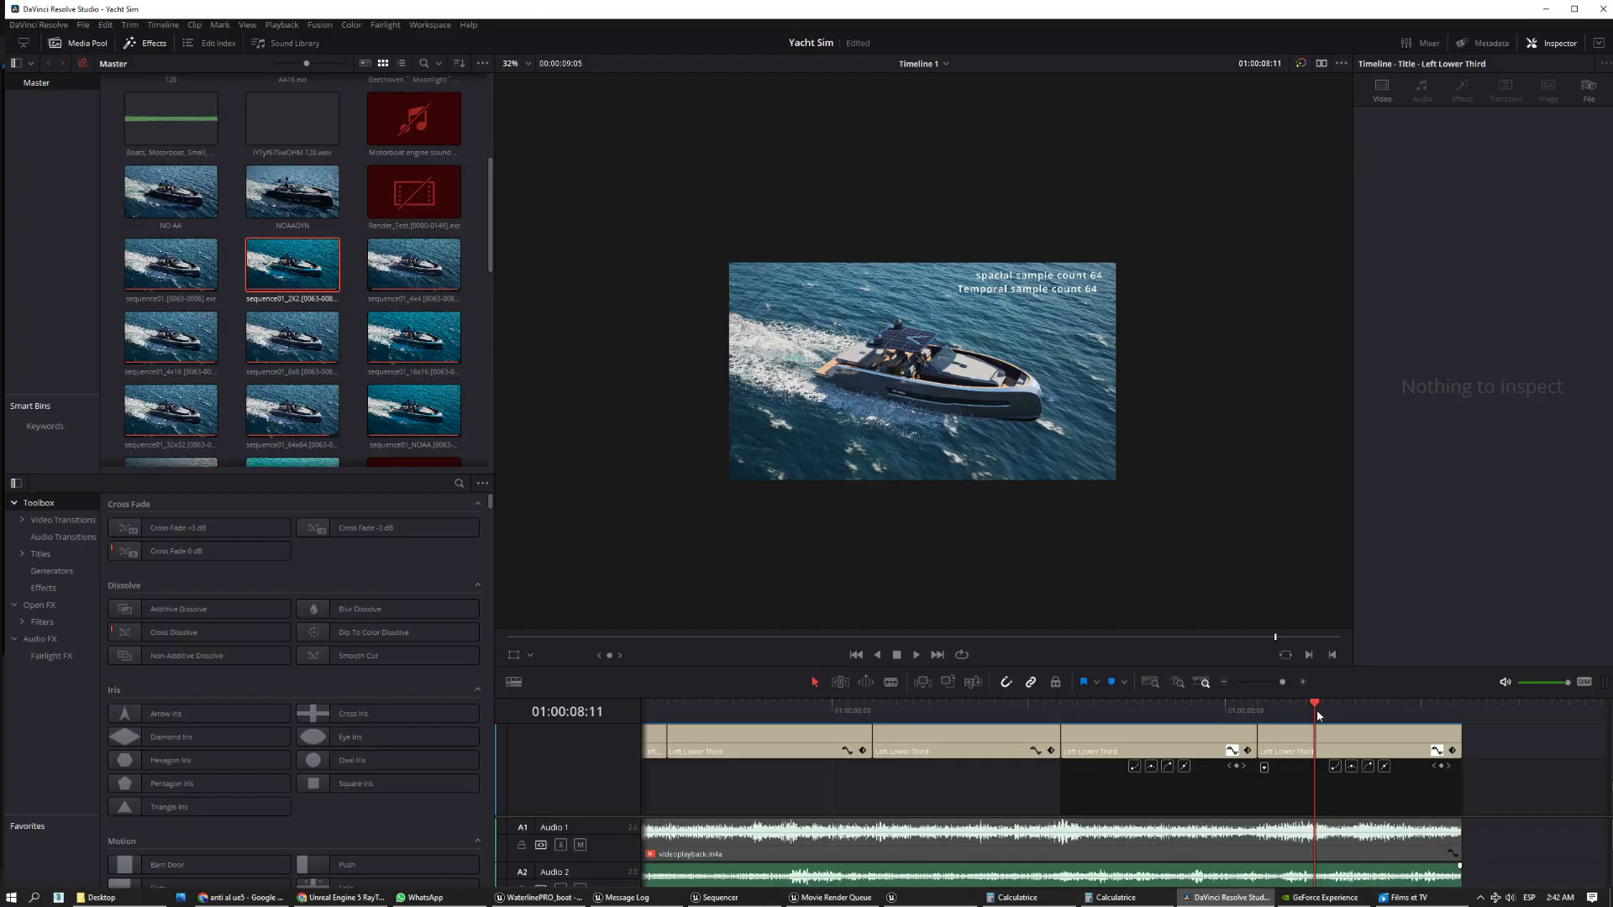
drag(1311, 713, 1262, 701)
scroll(897, 377, up, 5)
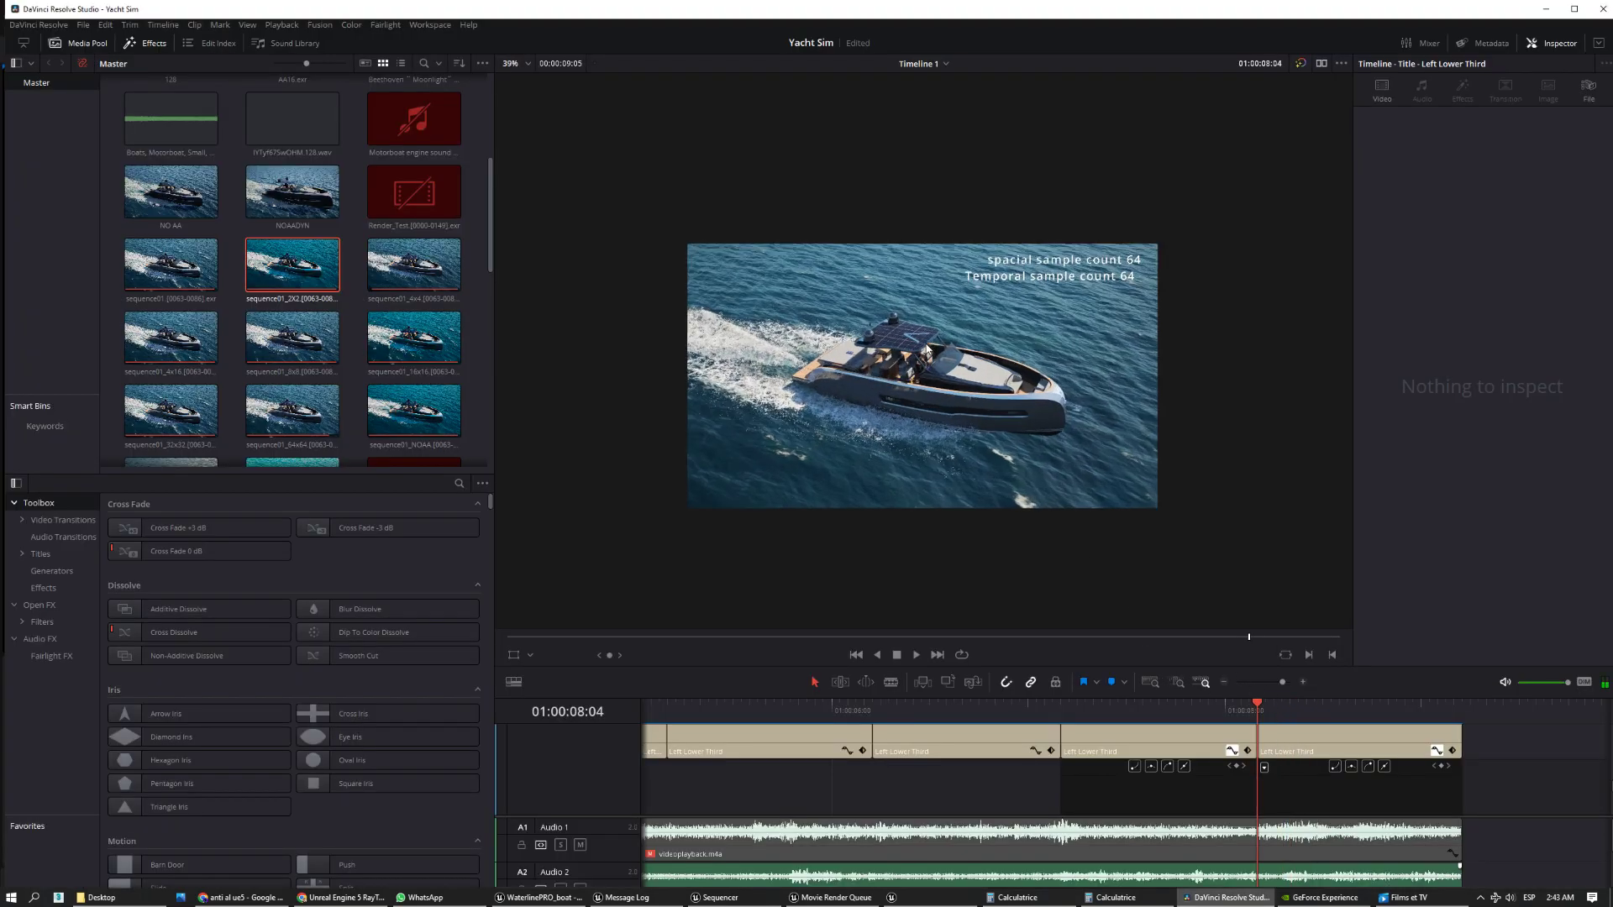
scroll(897, 377, up, 5)
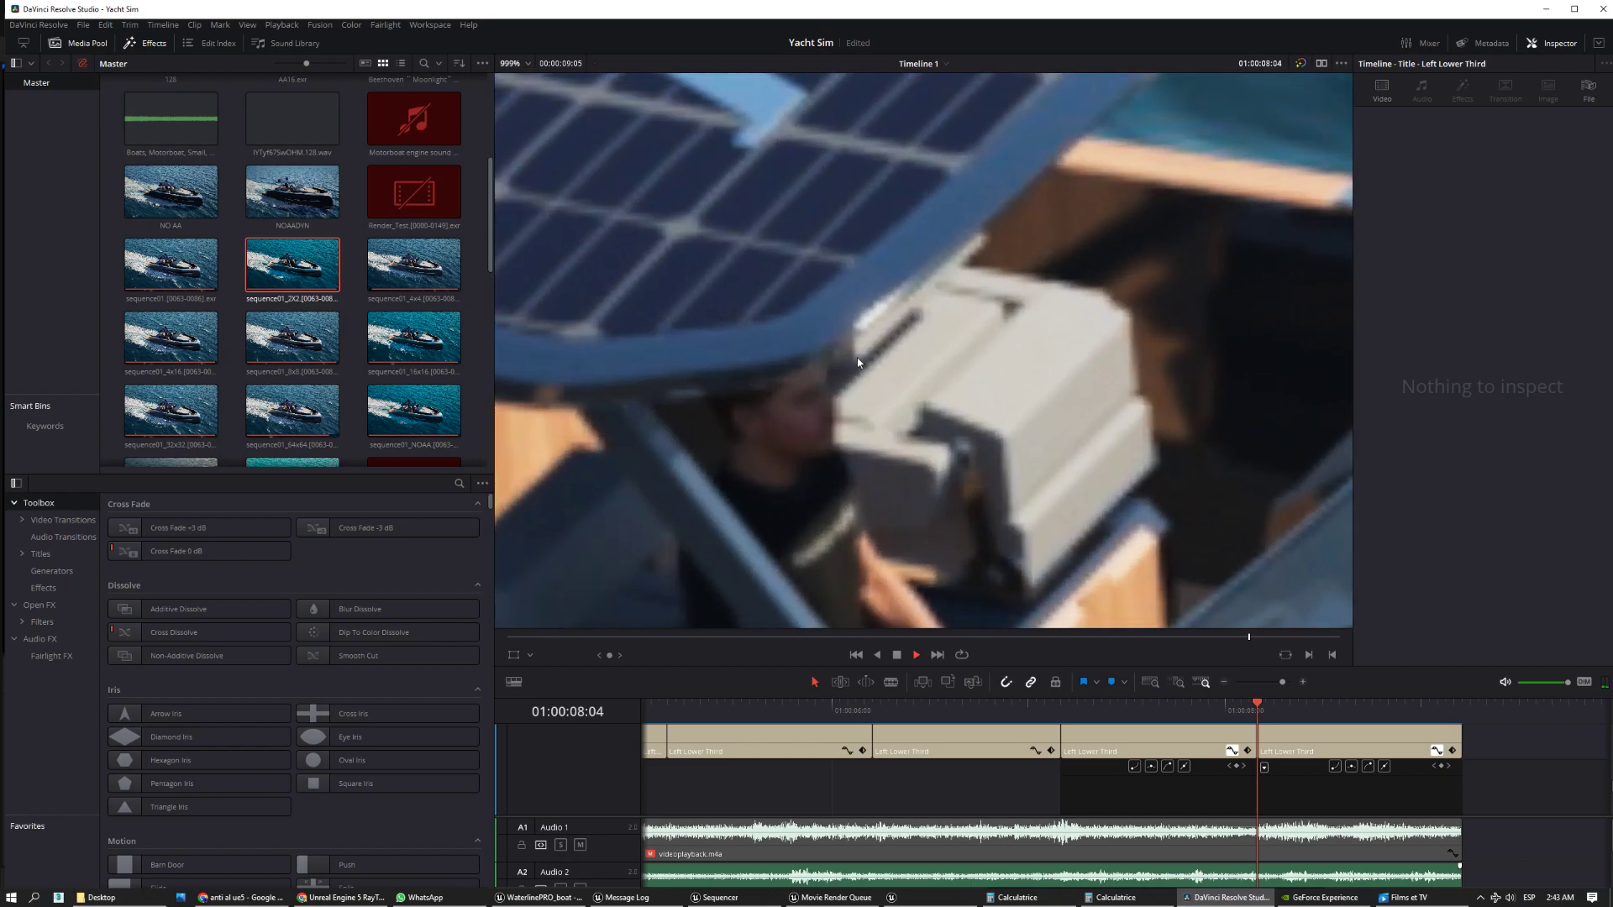
- Play the cockpit close-up from an earlier point, then jump to 01:00:07:11
key(space)
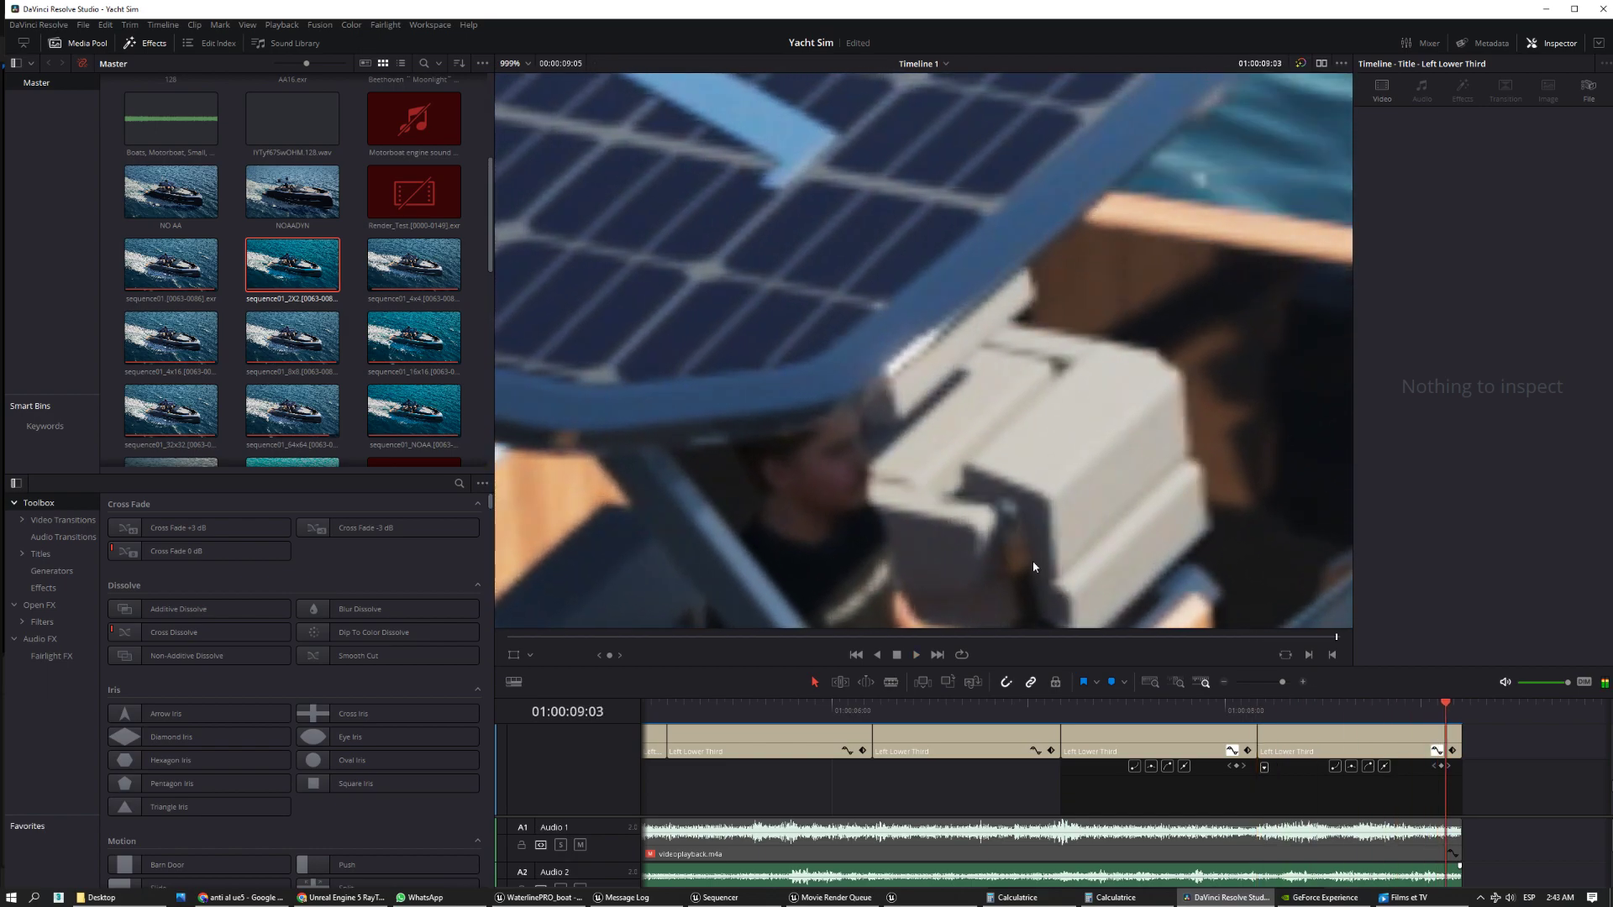
click(677, 716)
key(space)
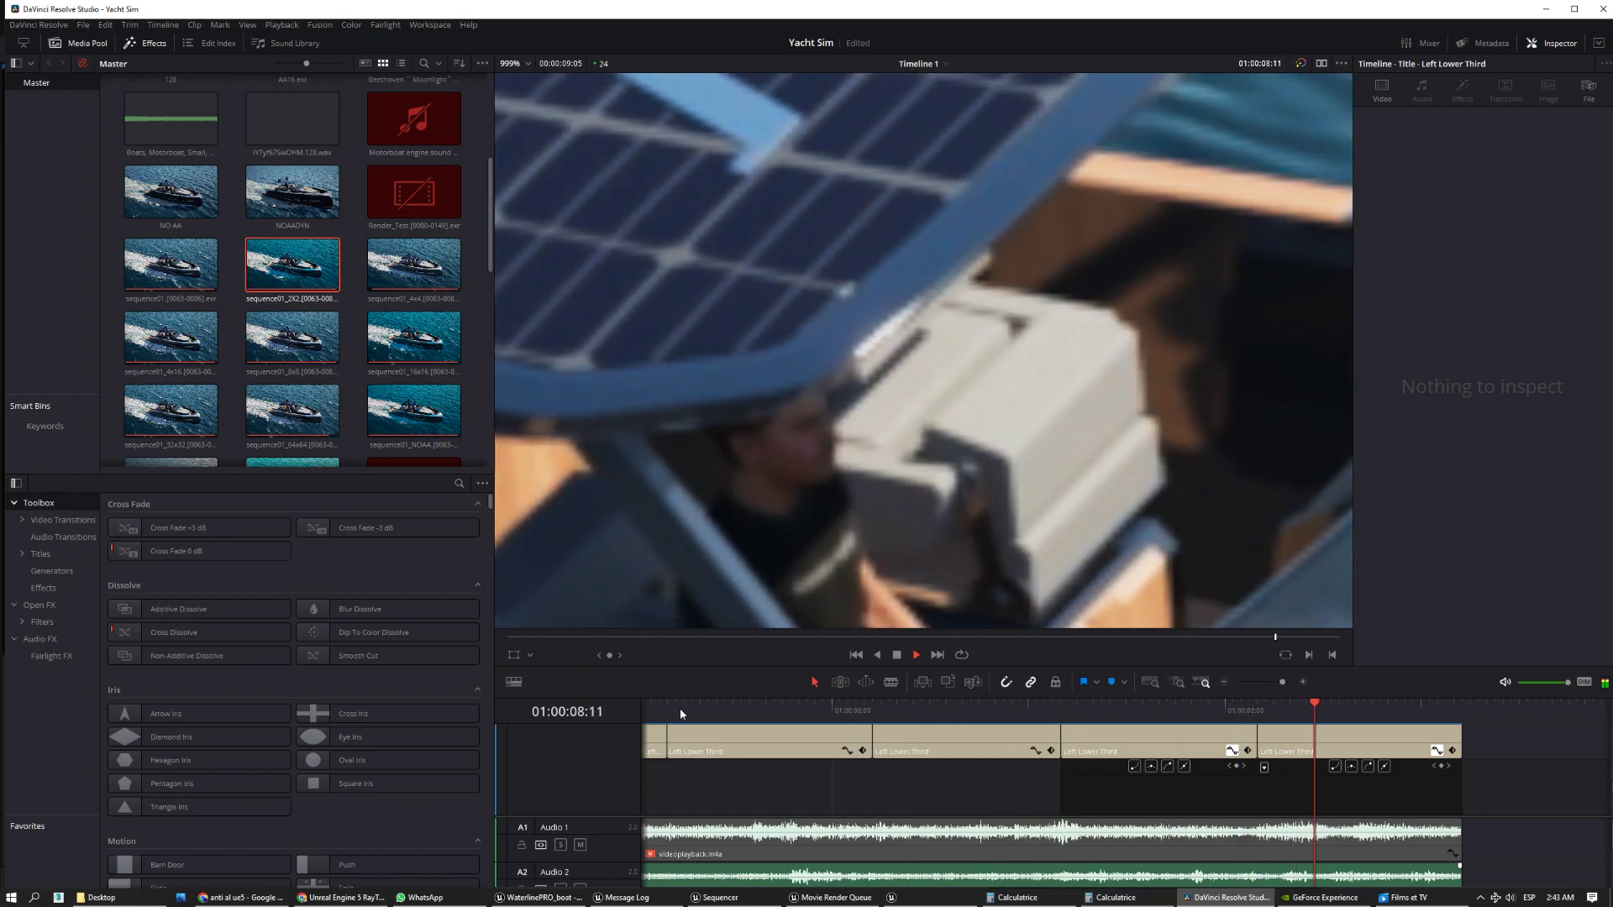
scroll(909, 379, down, 5)
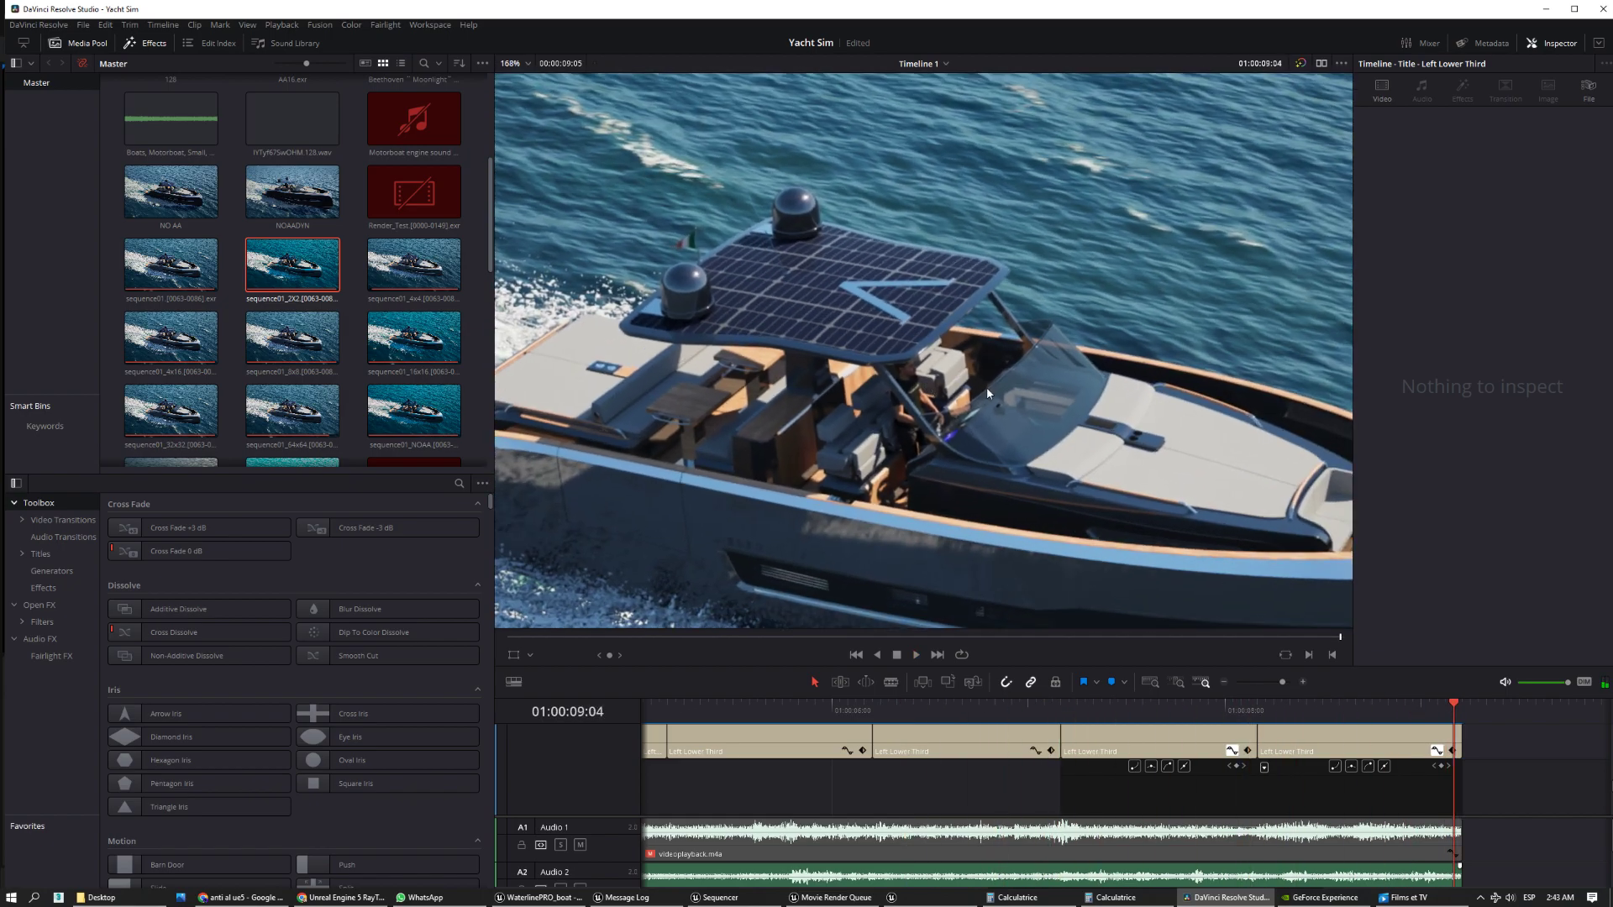
click(1117, 711)
scroll(1190, 333, down, 5)
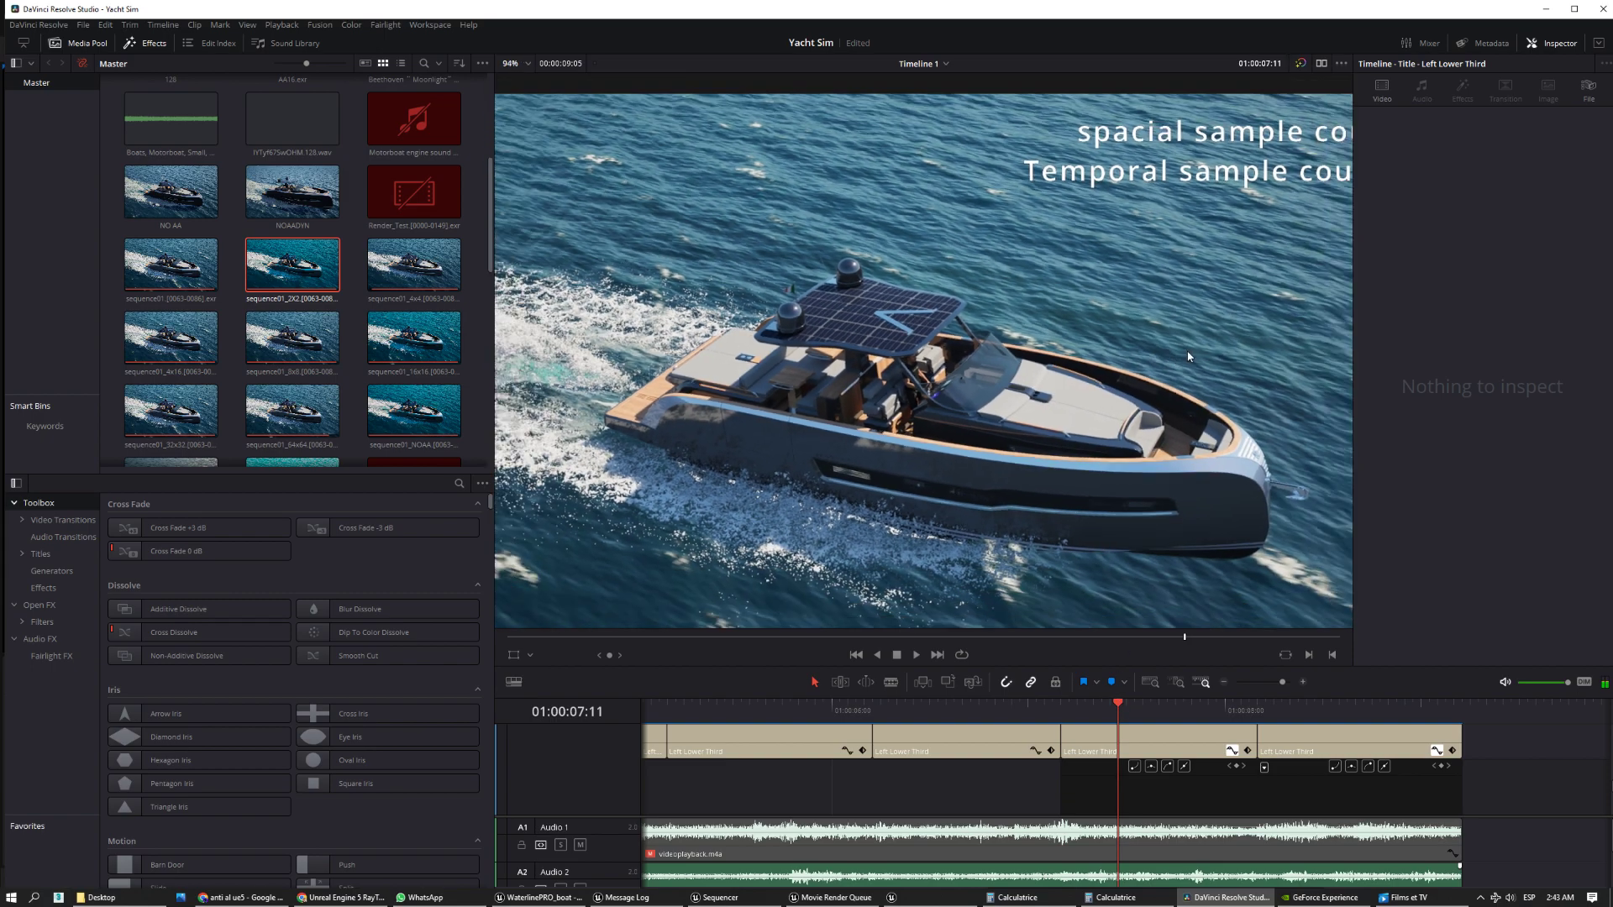
scroll(941, 362, up, 10)
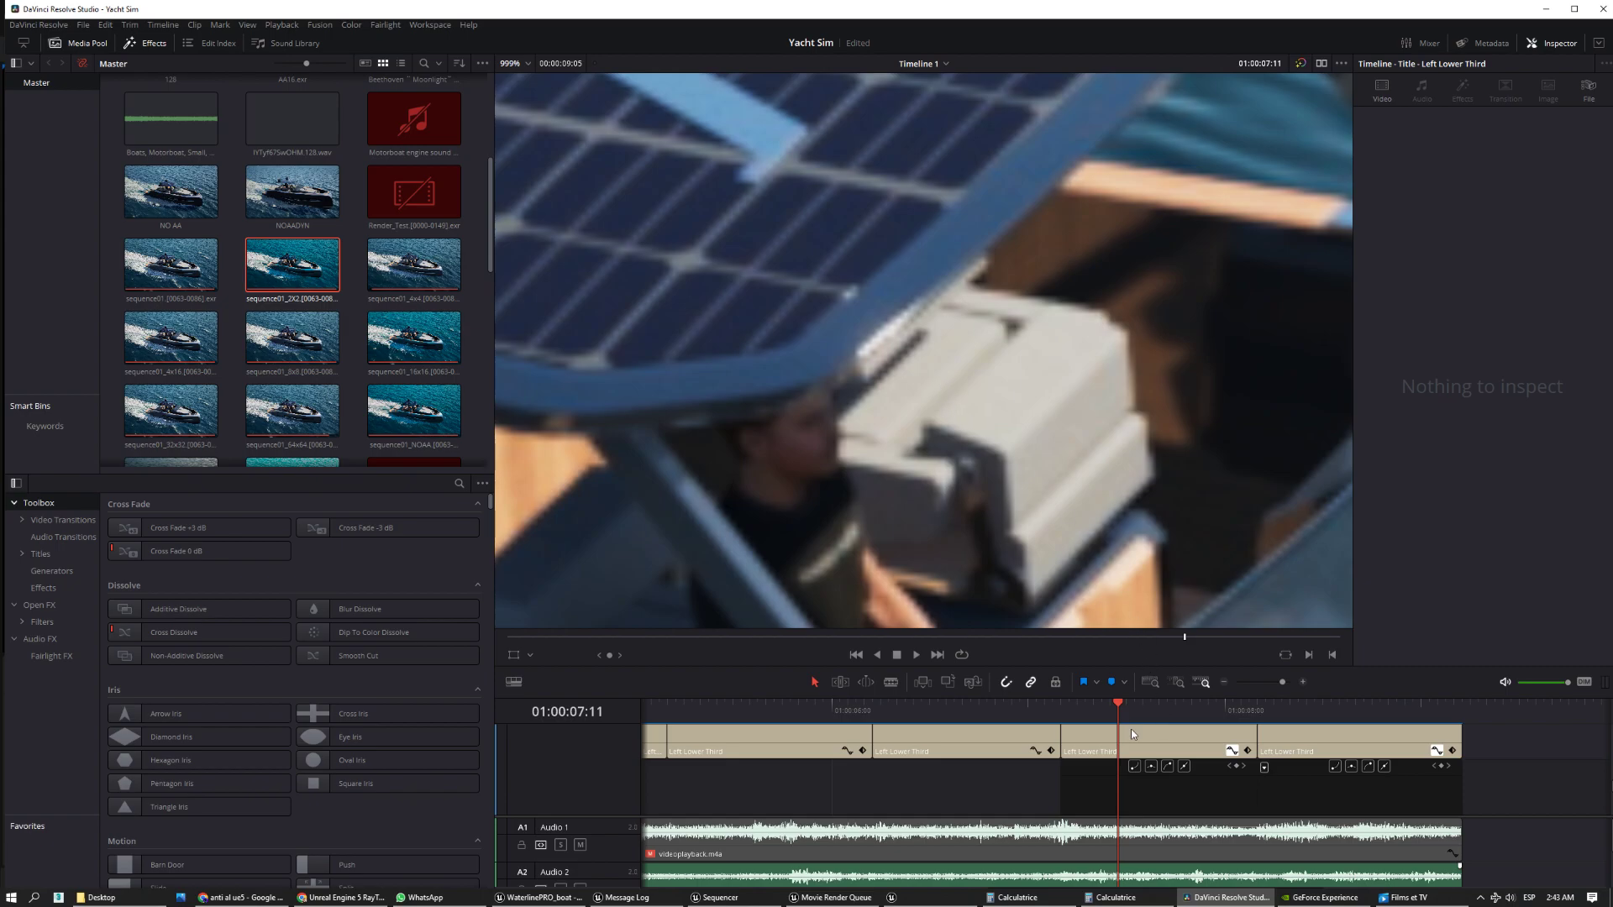
- Replay from 01:00:07:08, step back to 01:00:06:08, and zoom out to the full yacht frame
drag(1110, 710, 1071, 710)
key(space)
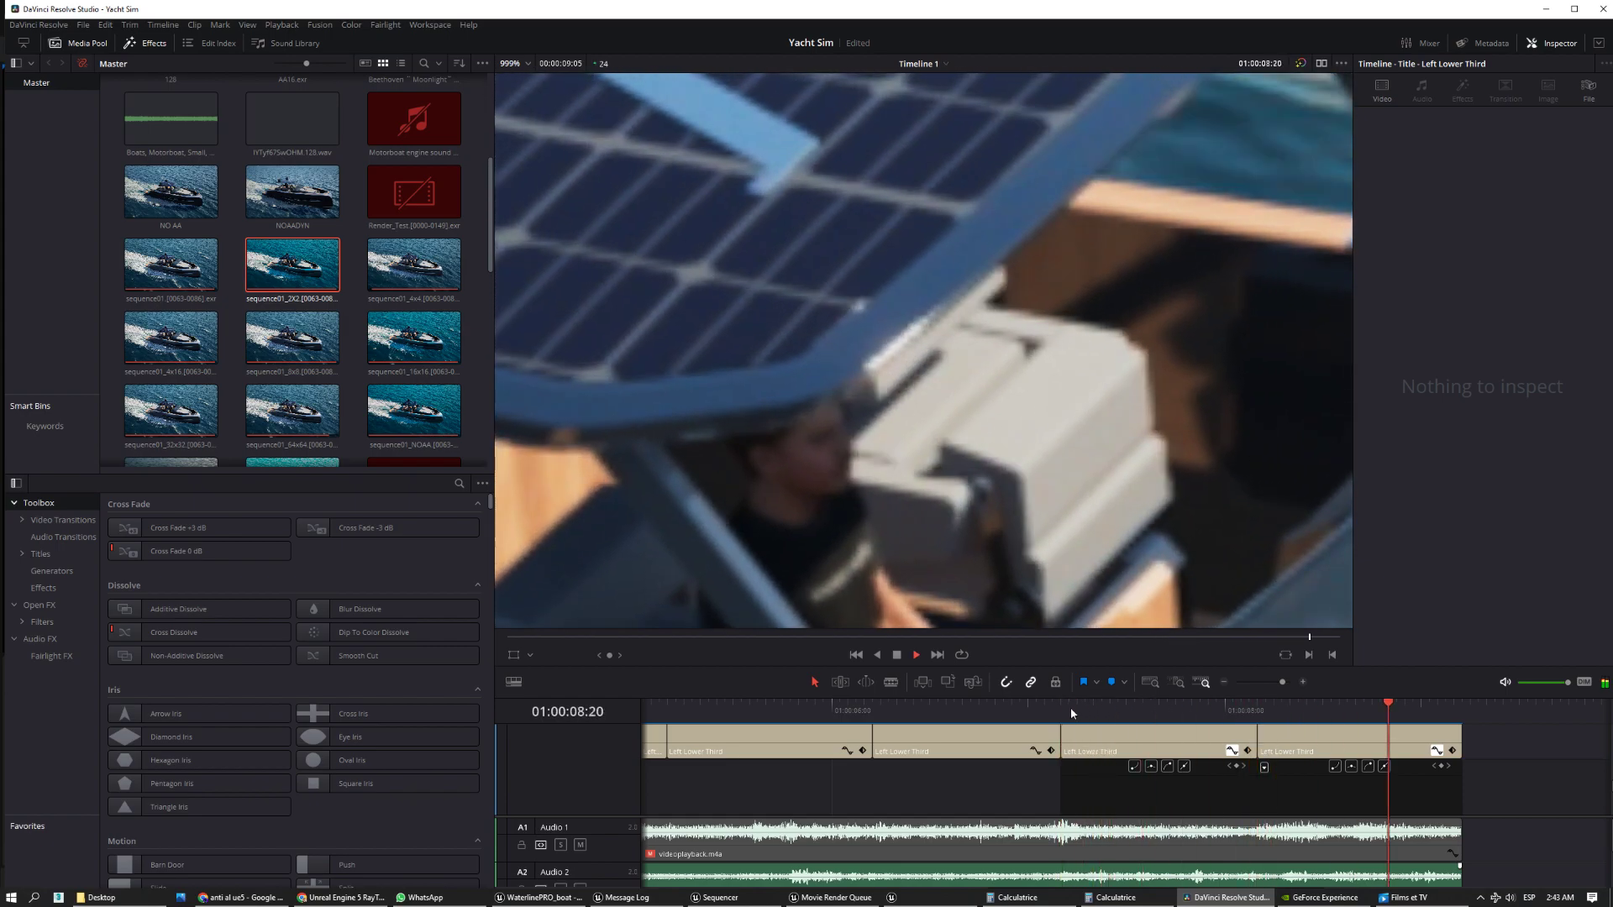
click(1070, 710)
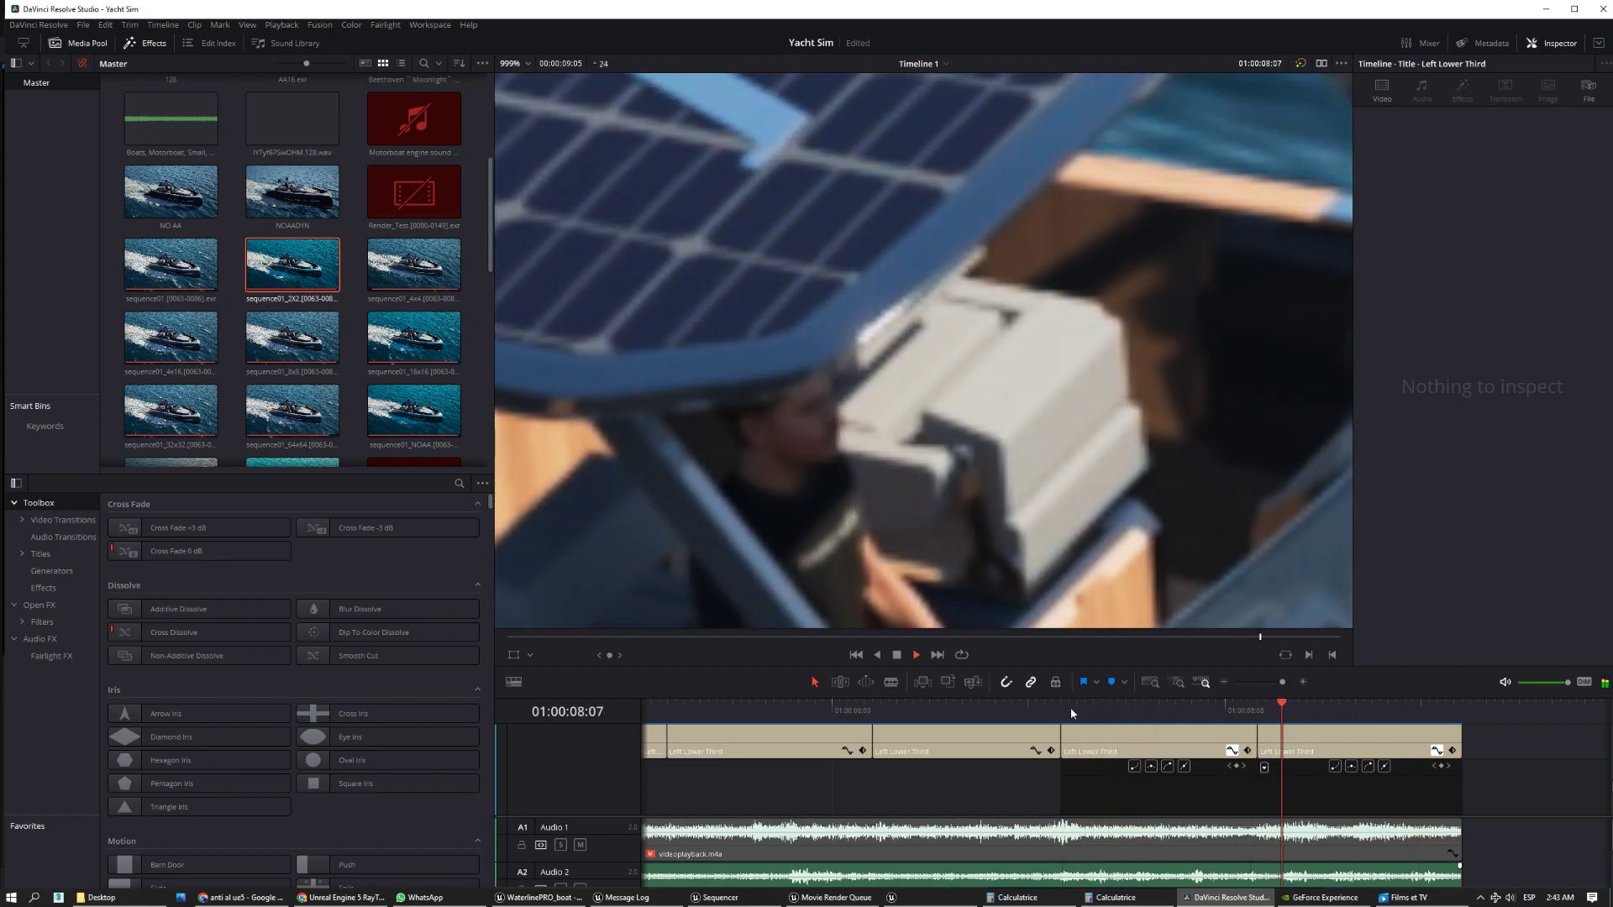
click(1070, 709)
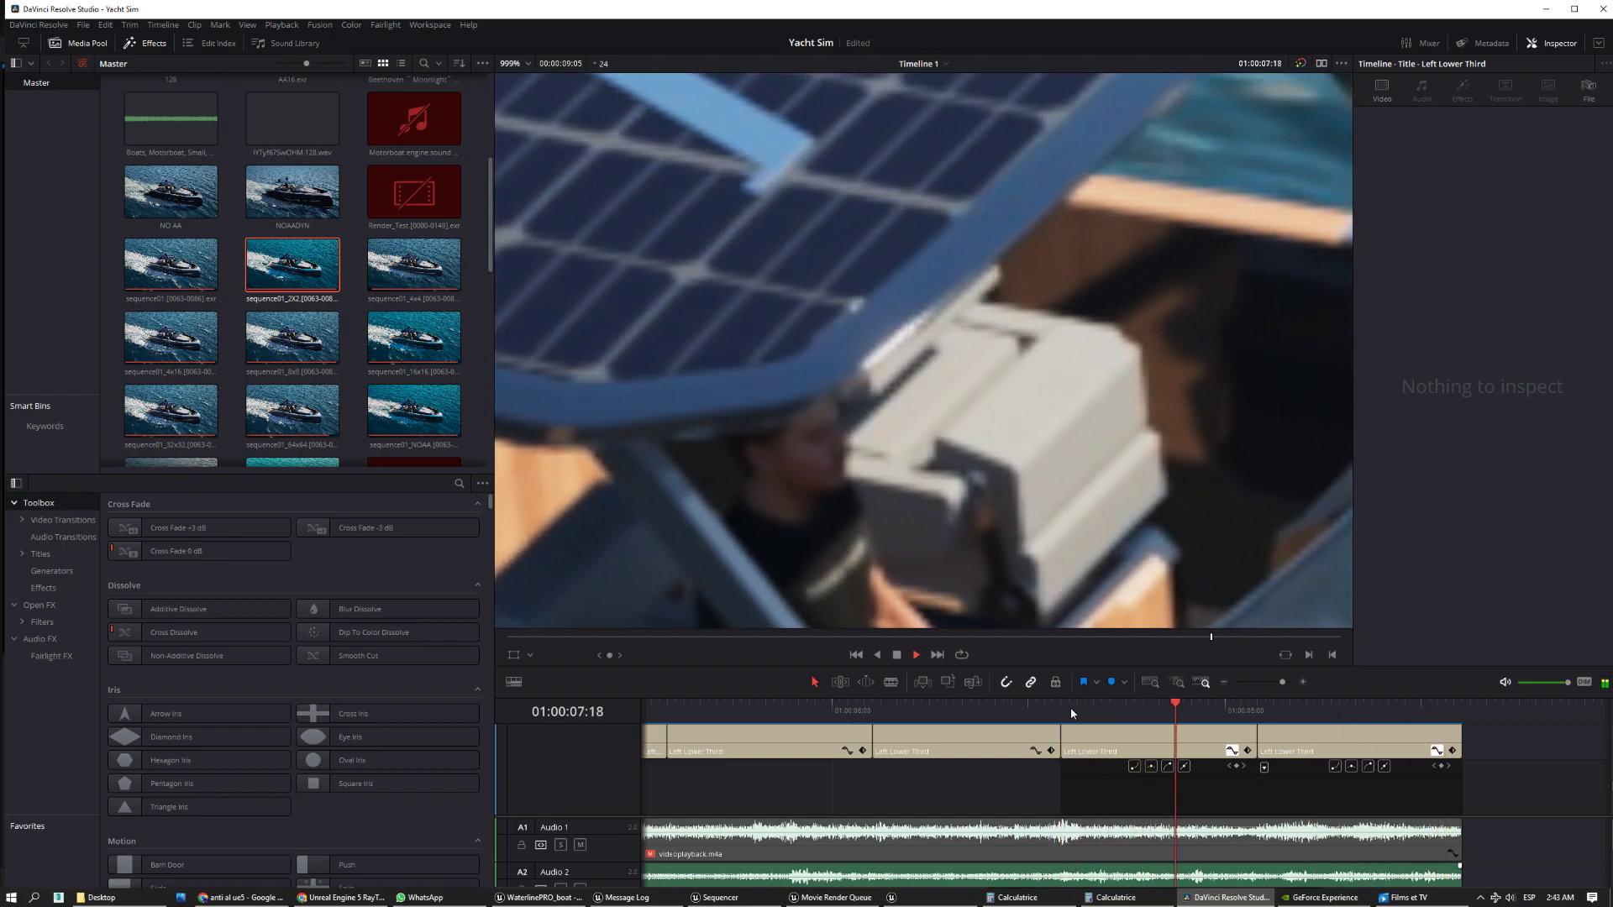
click(913, 709)
click(899, 710)
scroll(1109, 401, down, 10)
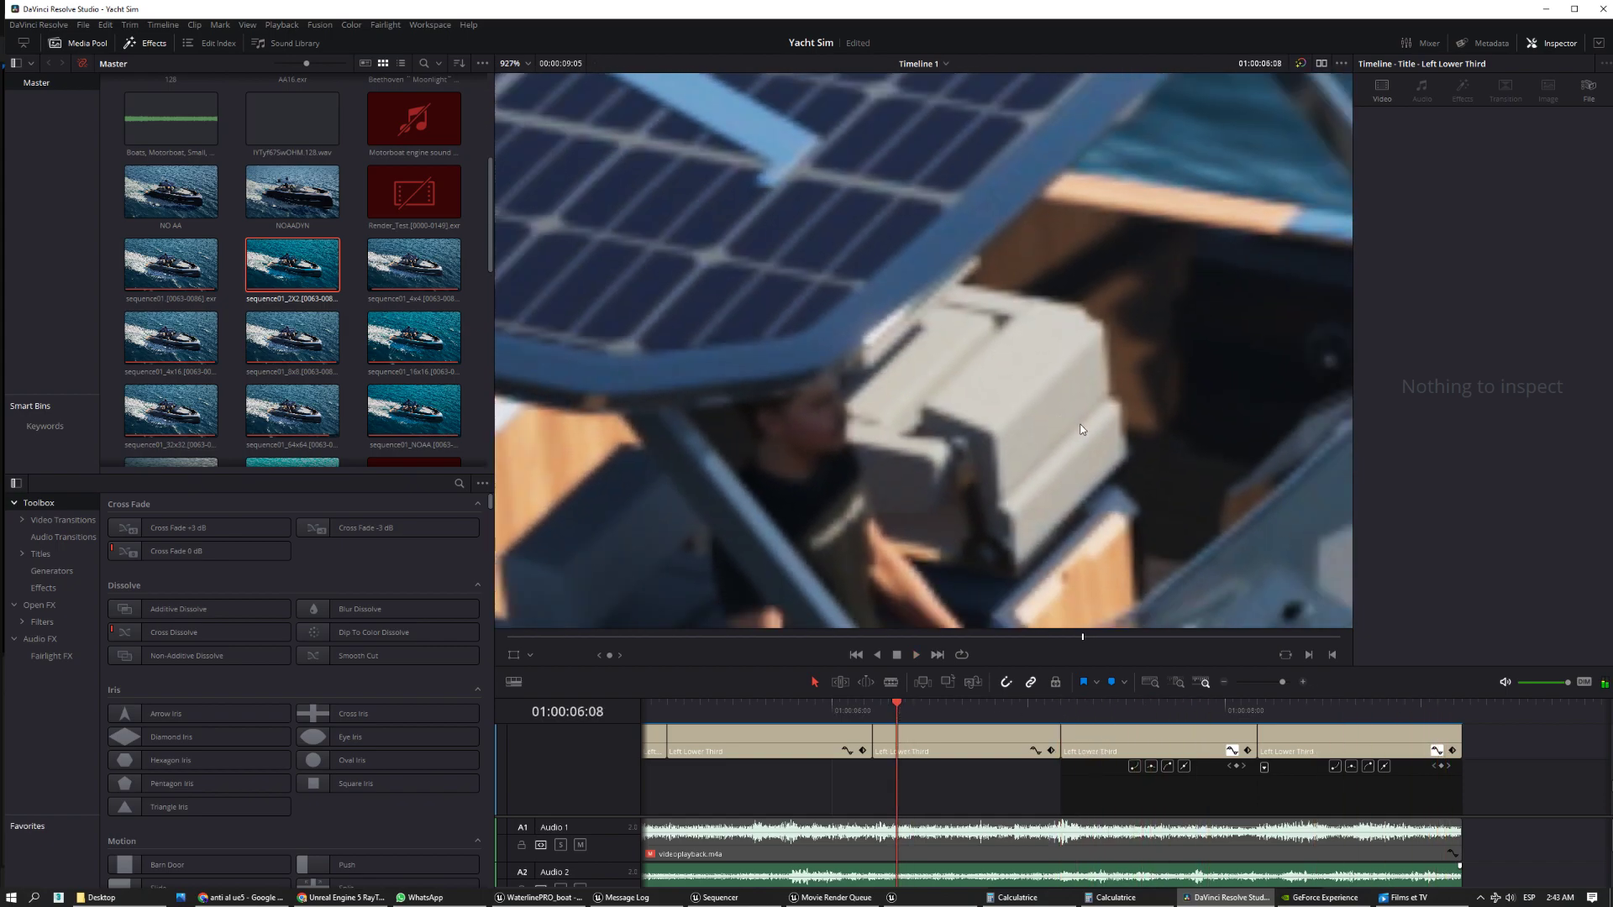
scroll(1109, 402, down, 4)
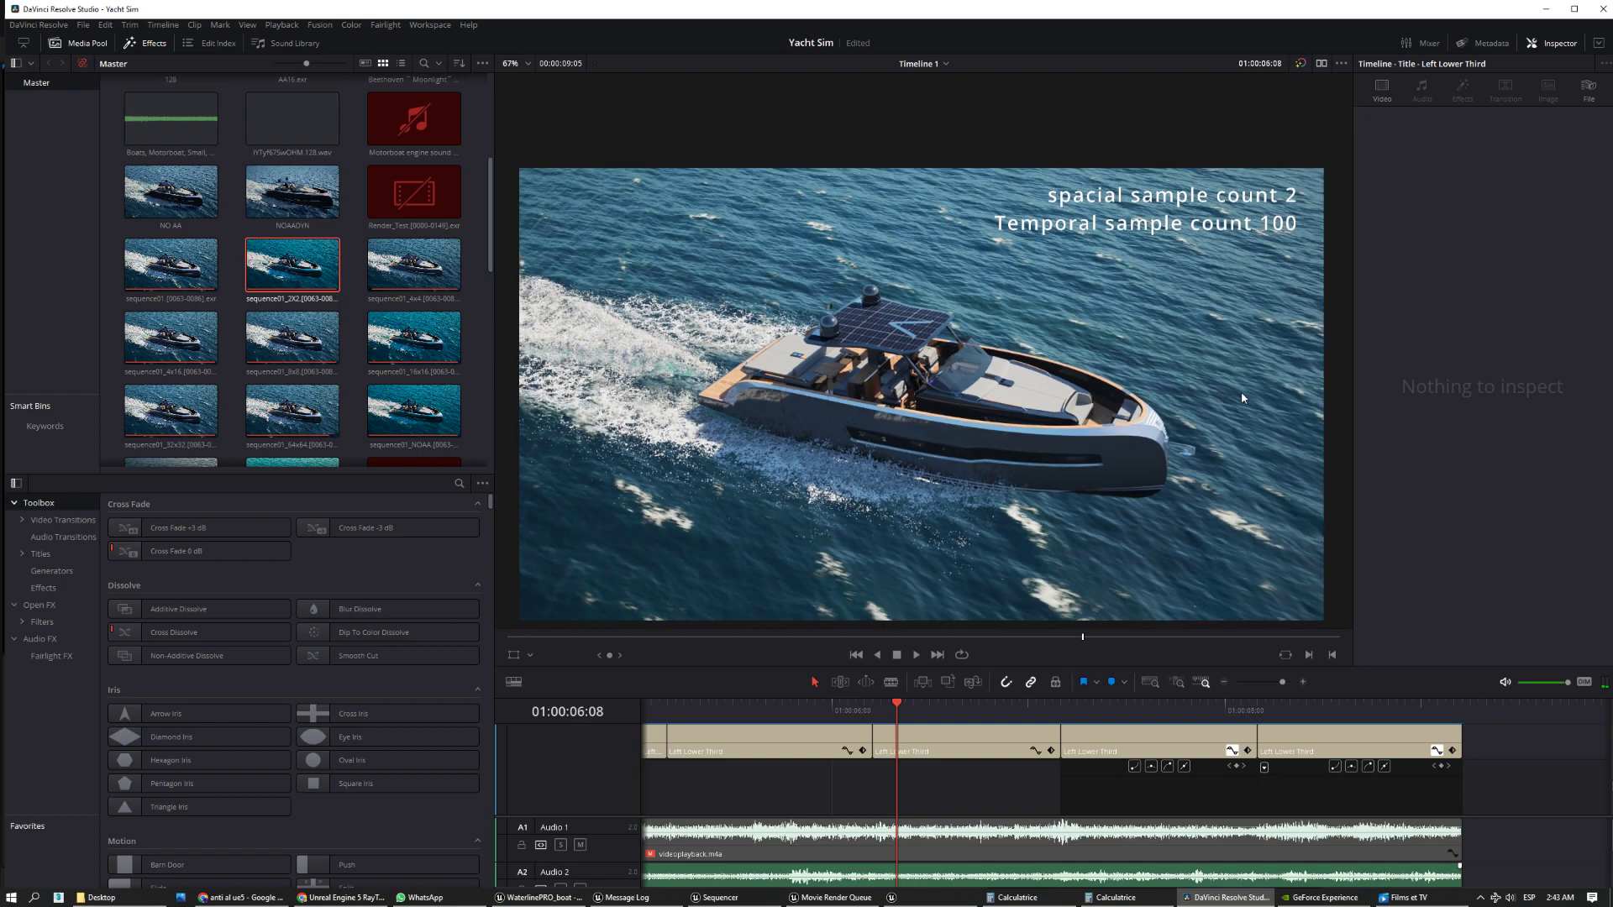
- Scrub back to the count 16 render, zoom the viewer in, and start playback
drag(897, 710, 668, 710)
scroll(948, 360, up, 3)
scroll(947, 361, up, 10)
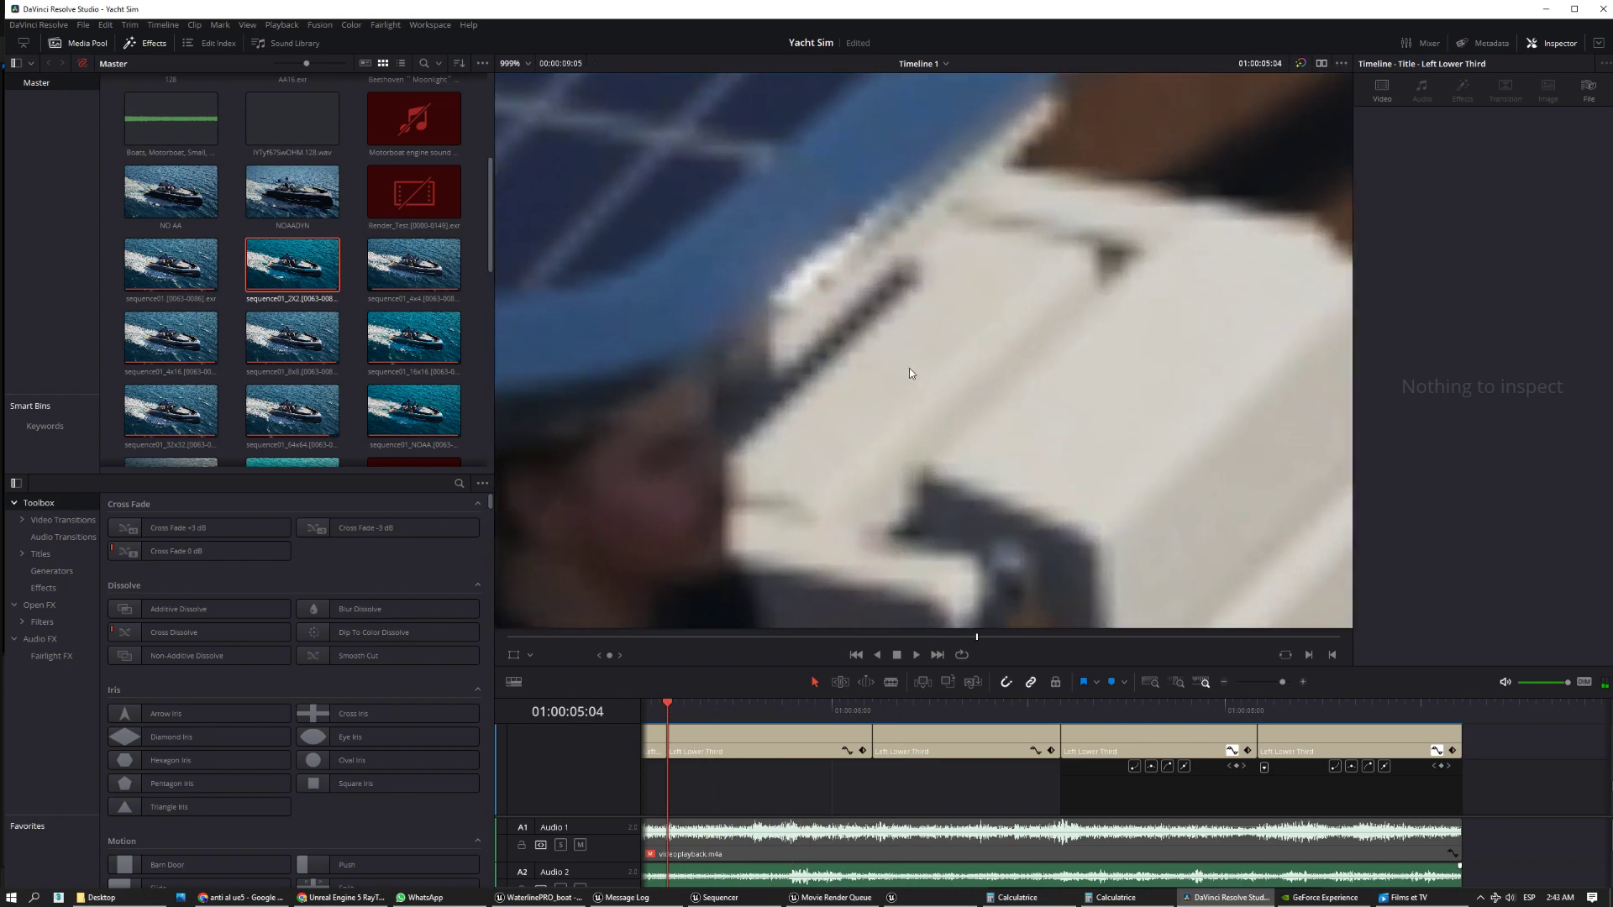
key(space)
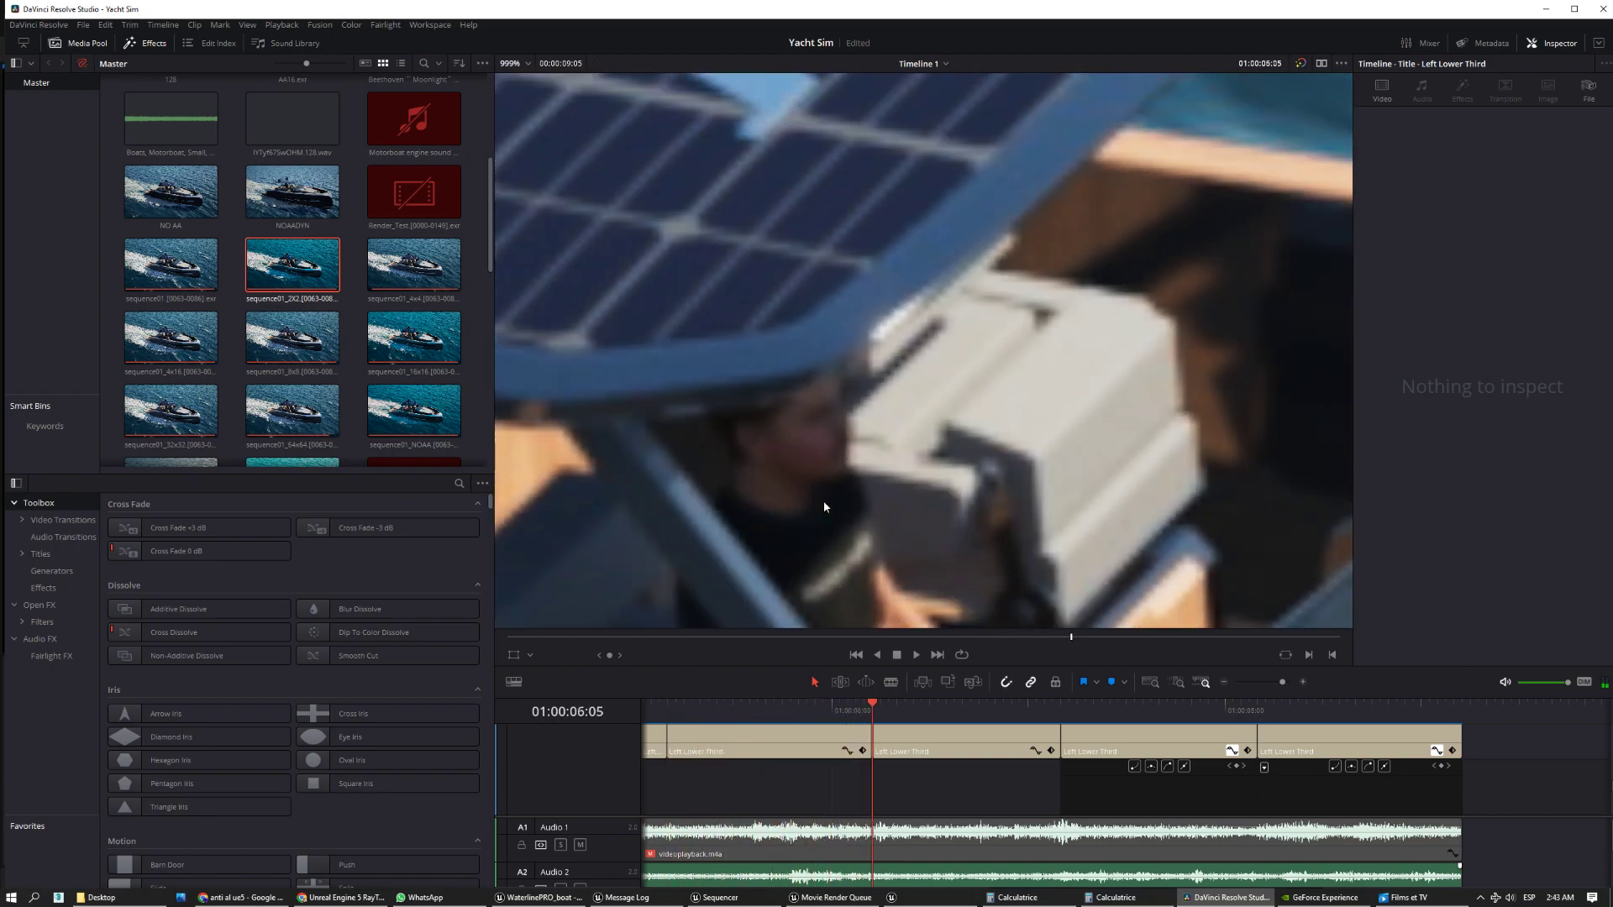
- Alternate between 01:00:05:04 and 01:00:07:04 to compare the magnified deck detail
click(669, 720)
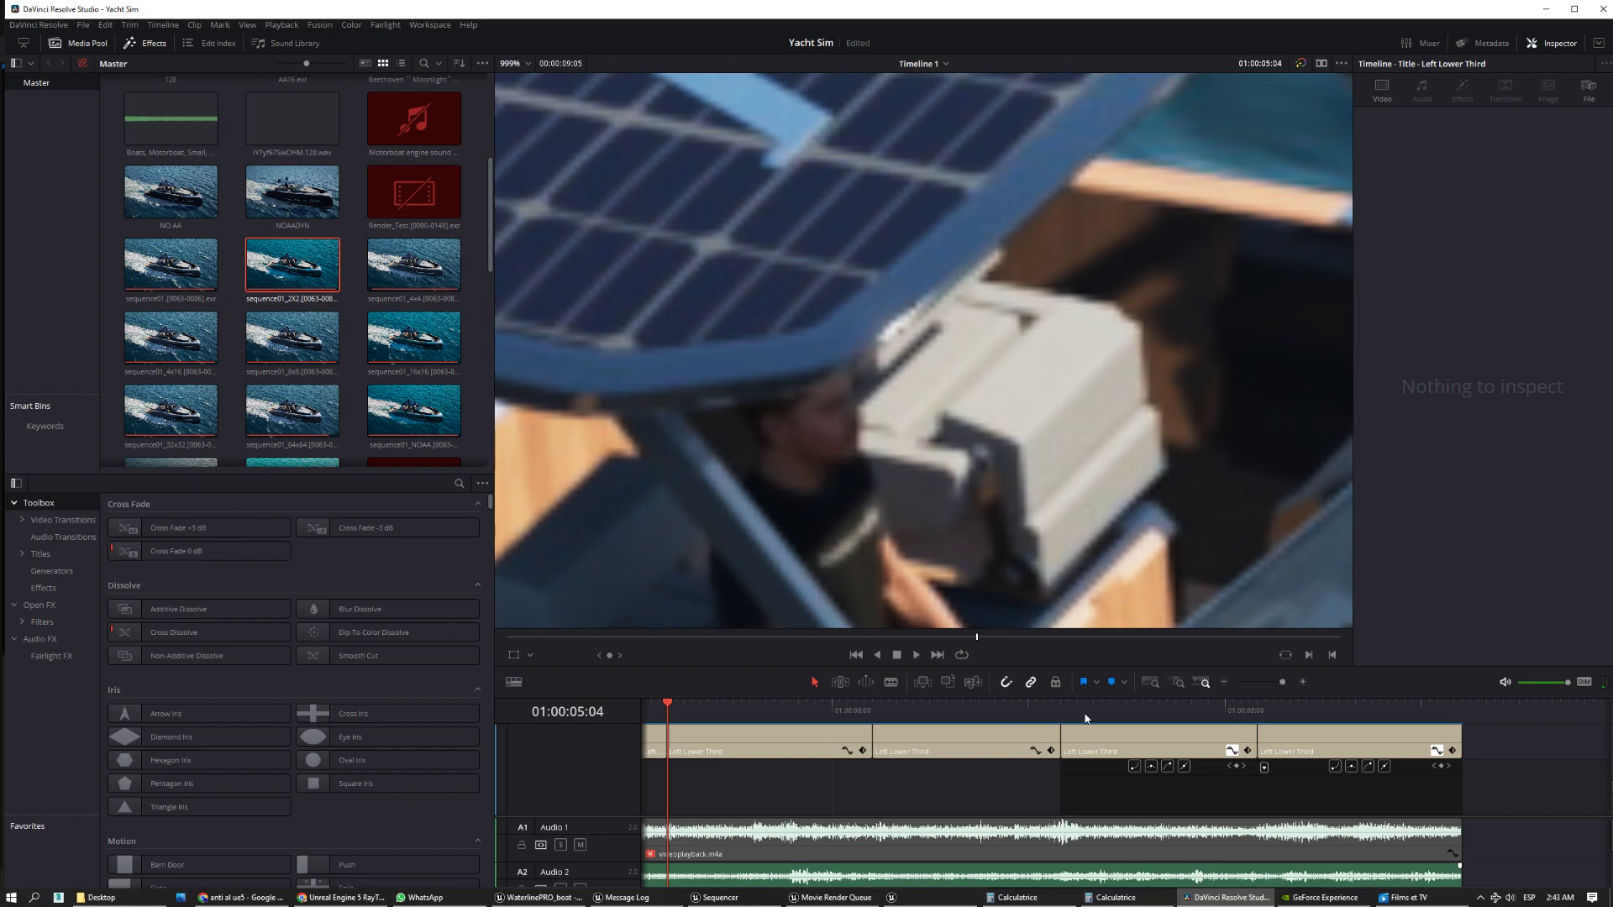
click(1062, 704)
click(671, 710)
click(1067, 717)
click(673, 716)
click(1065, 717)
click(668, 712)
- Play from 01:00:05:04 and replay the stretch near 01:00:07:04 several times
key(space)
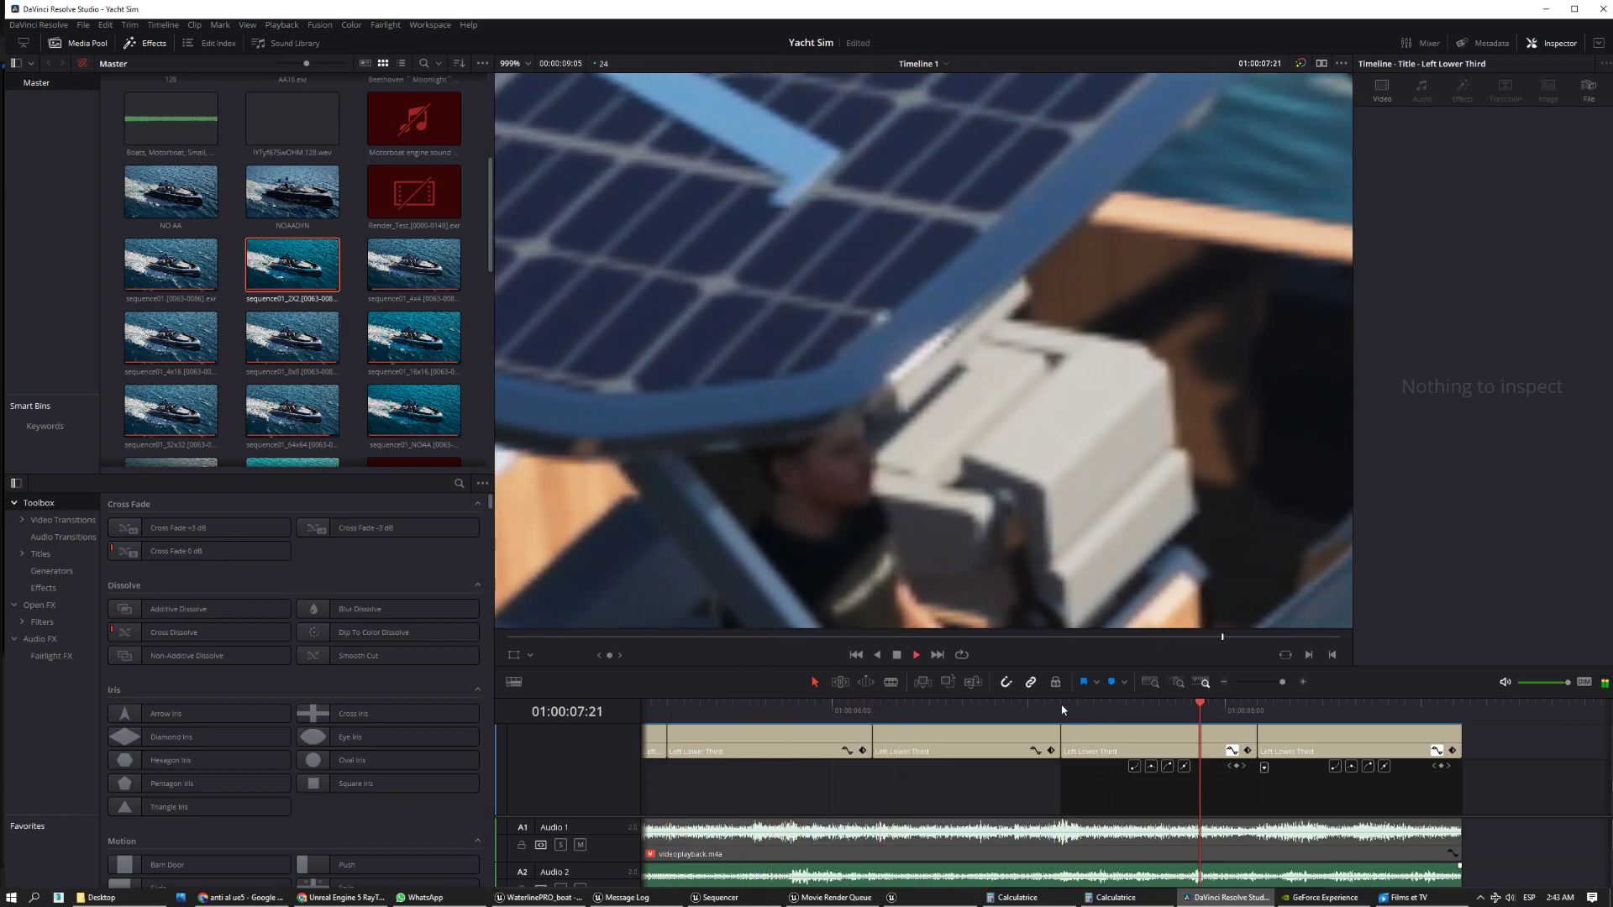
click(1061, 712)
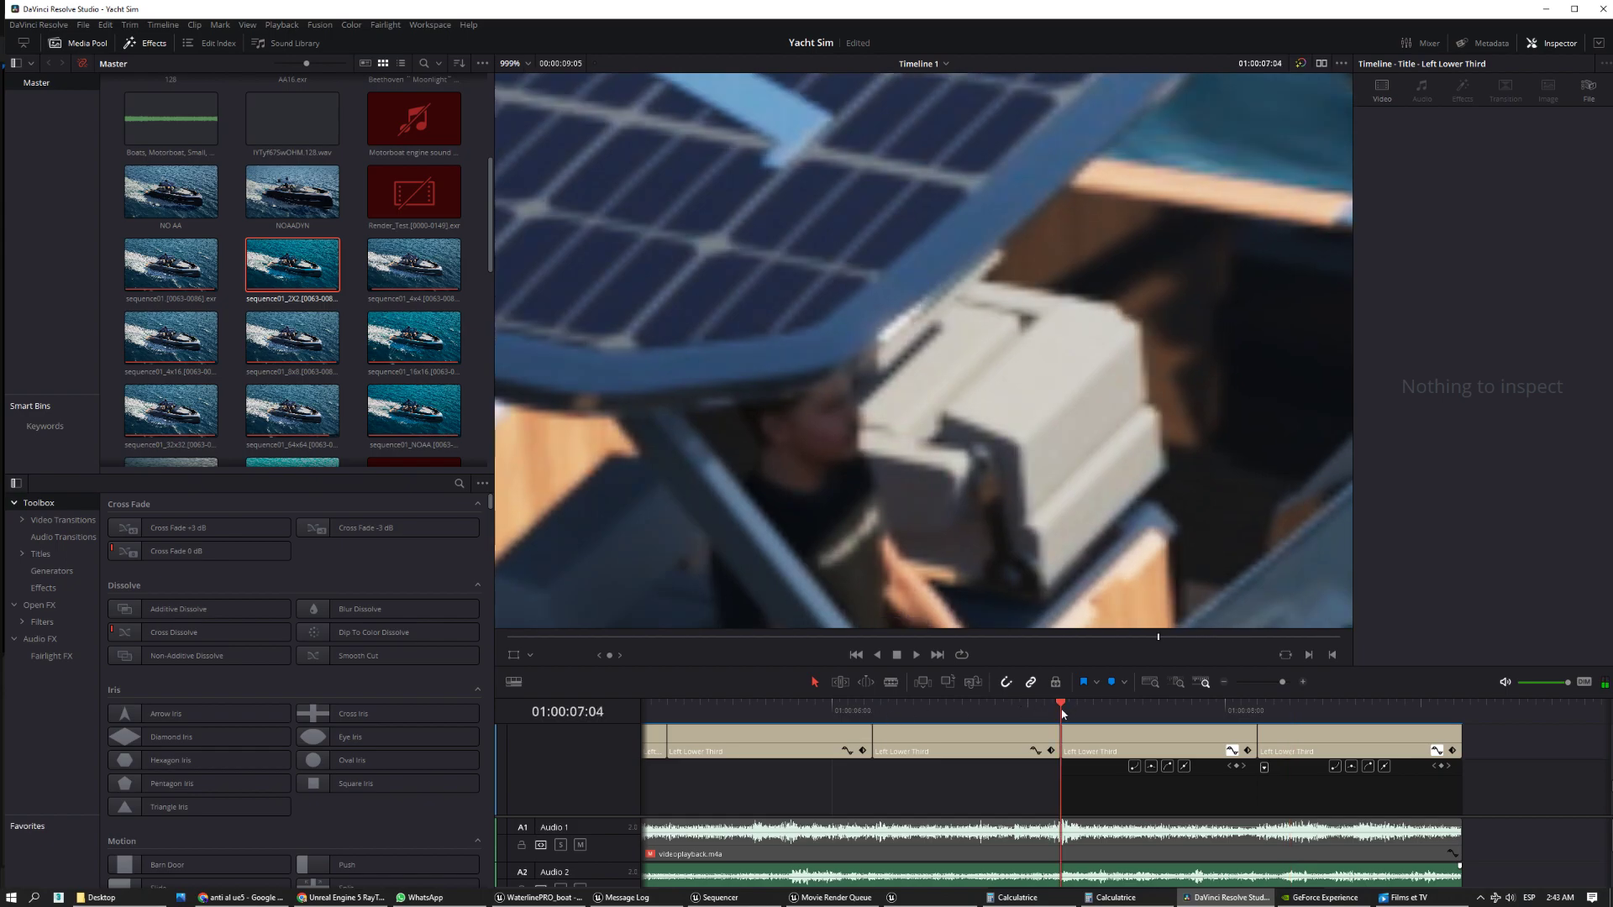
click(1051, 713)
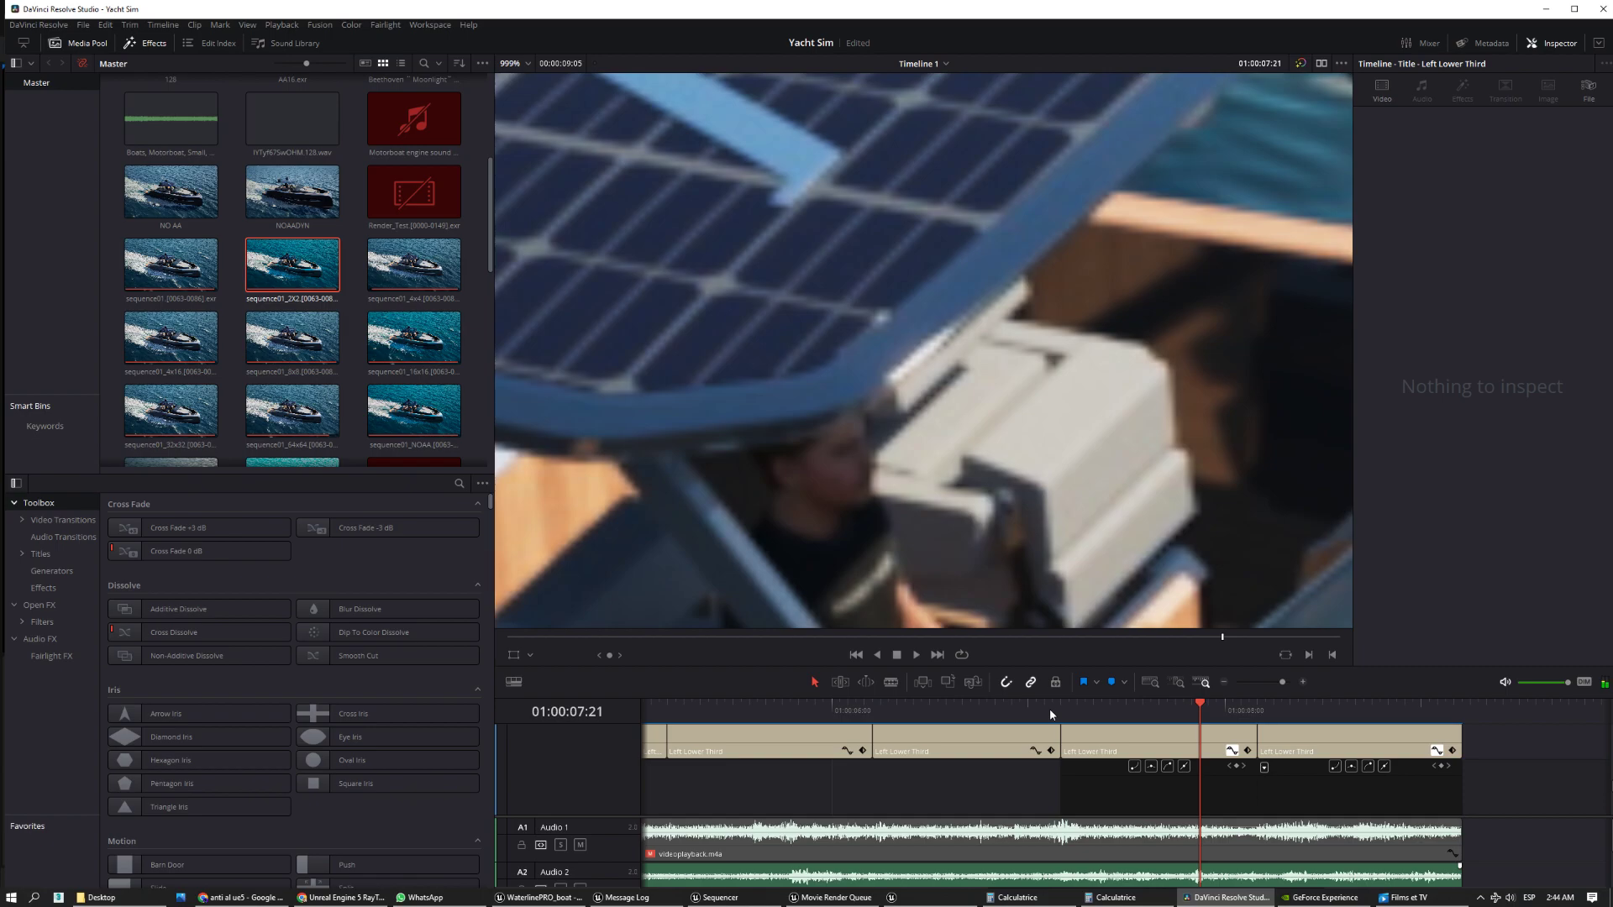
click(1055, 710)
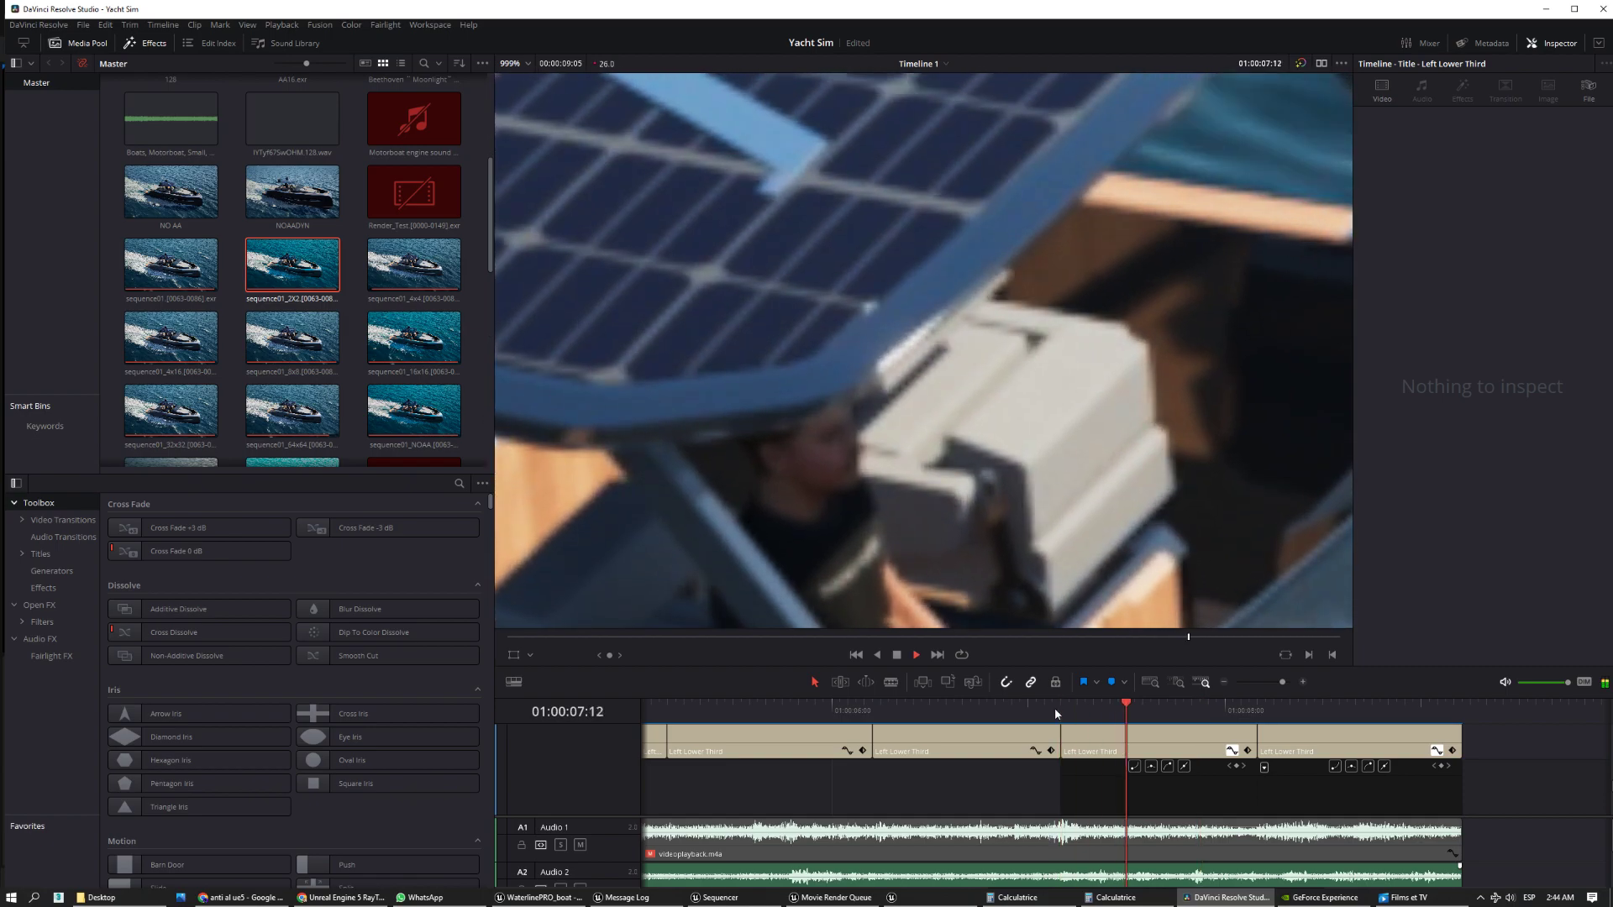
click(1055, 710)
key(space)
click(1056, 707)
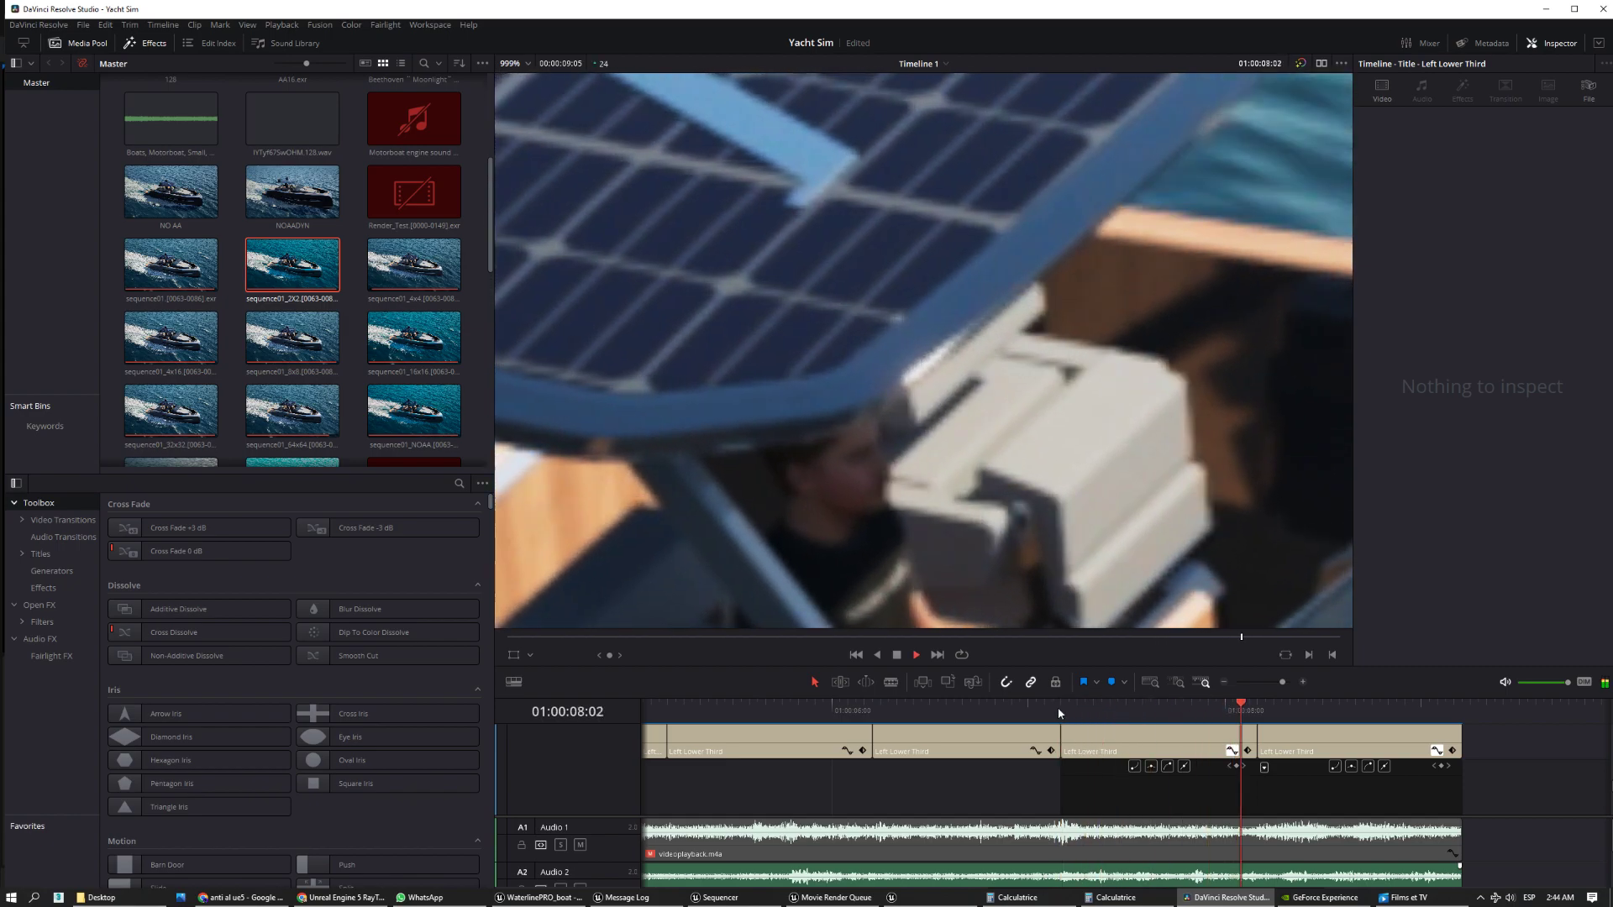
click(1057, 707)
key(space)
key(space)
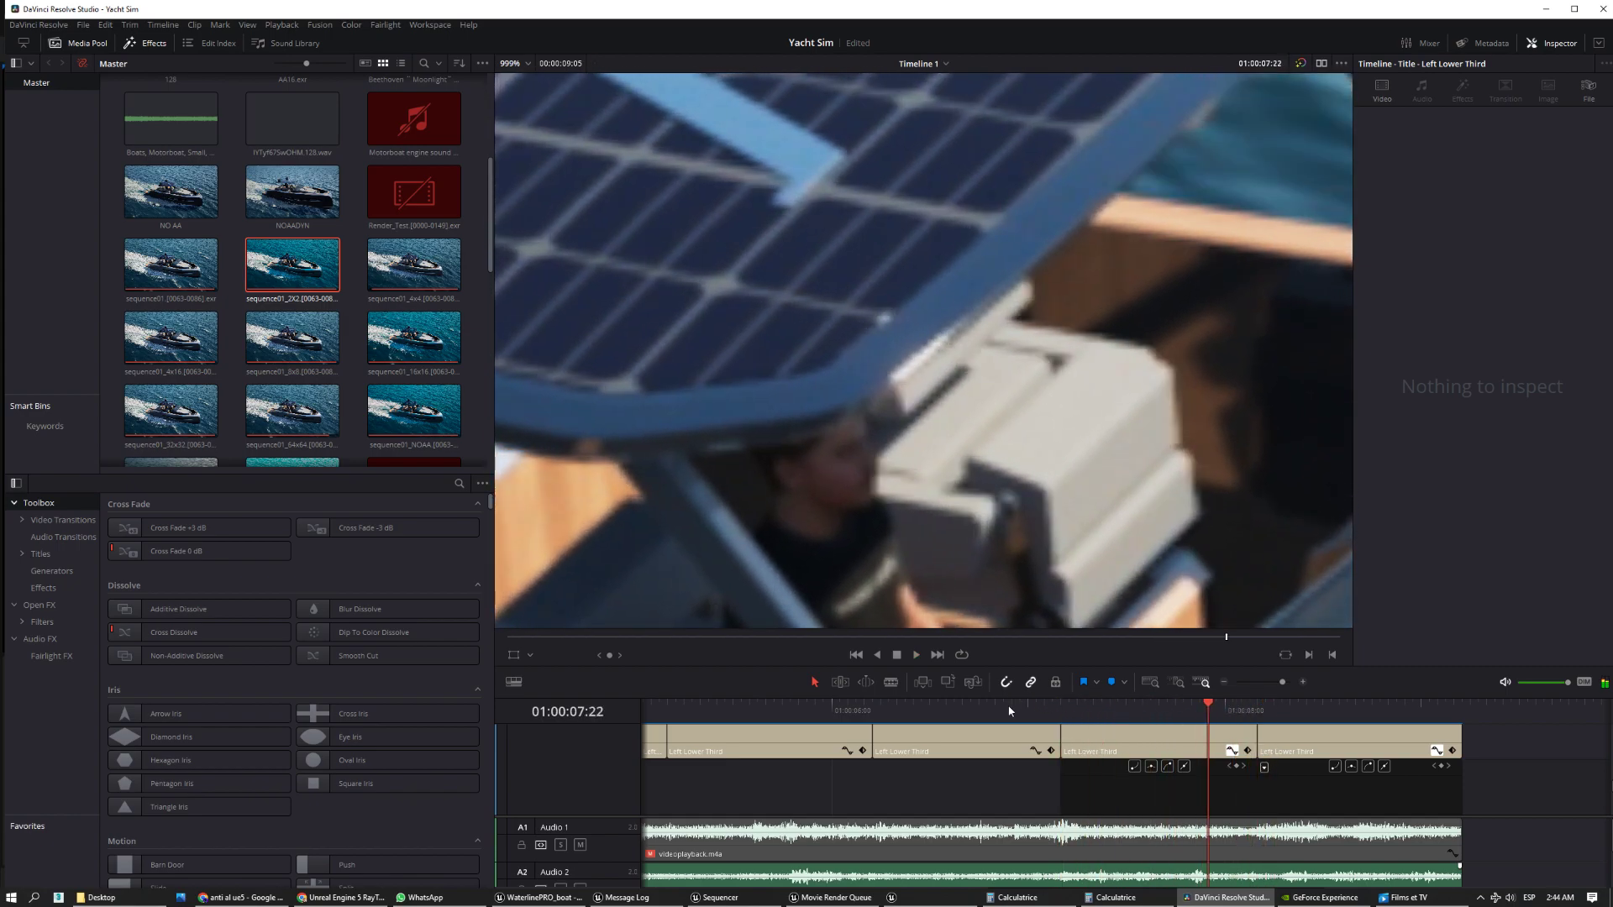
key(ctrl+z)
- Zoom out to the whole yacht, bring the Video 1 track back into view, and return to the timeline start
scroll(919, 567, down, 10)
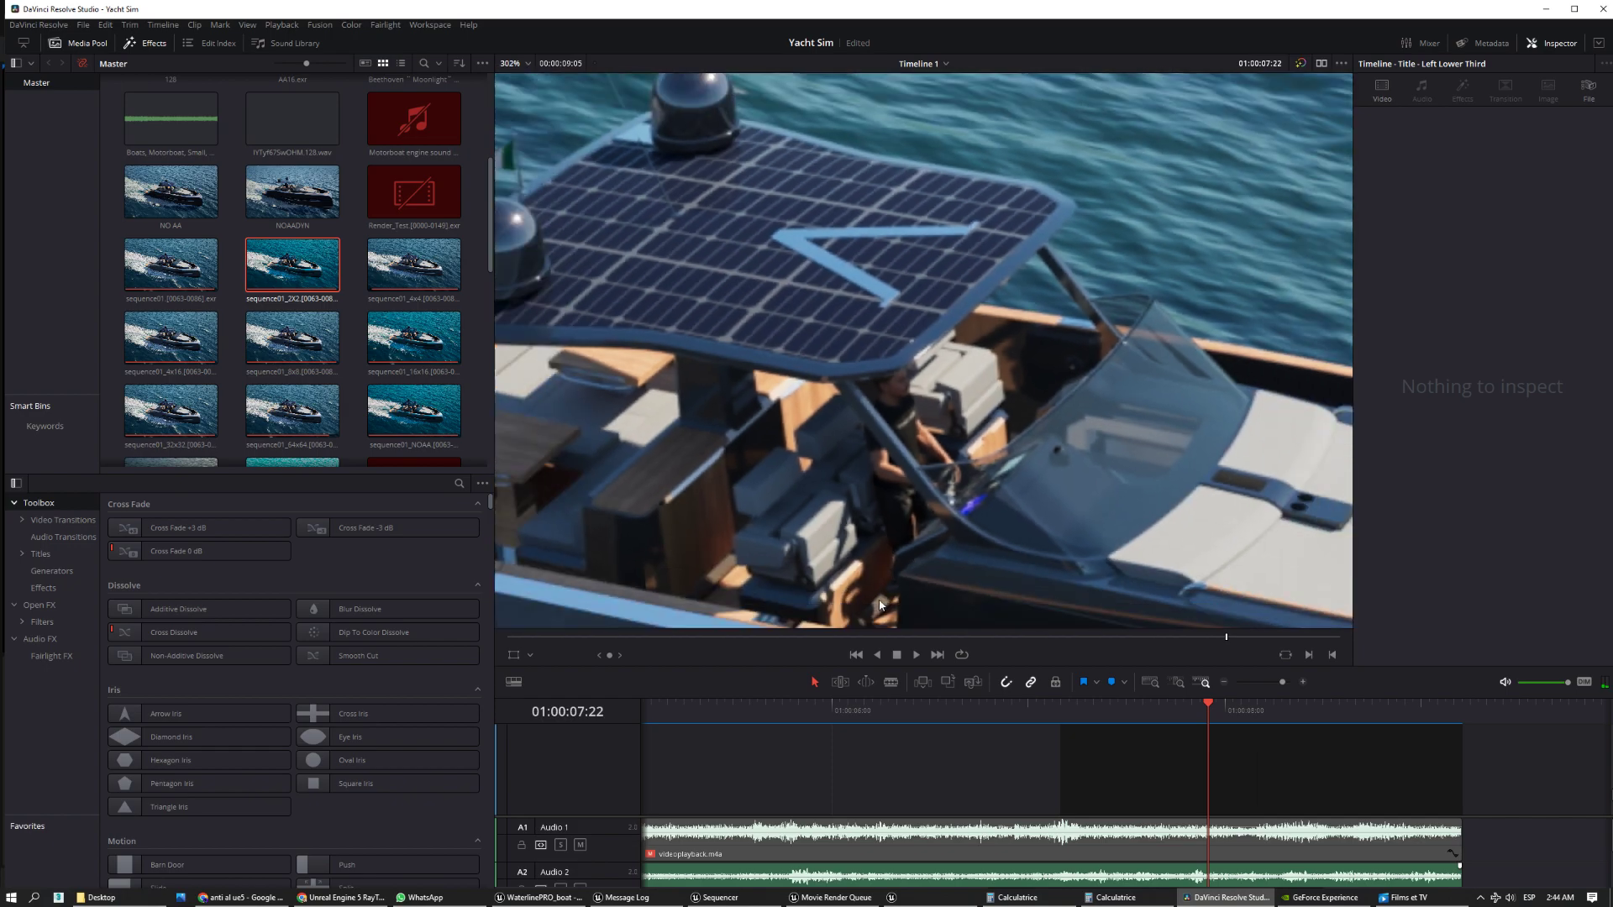
scroll(879, 599, down, 3)
key(ctrl+z)
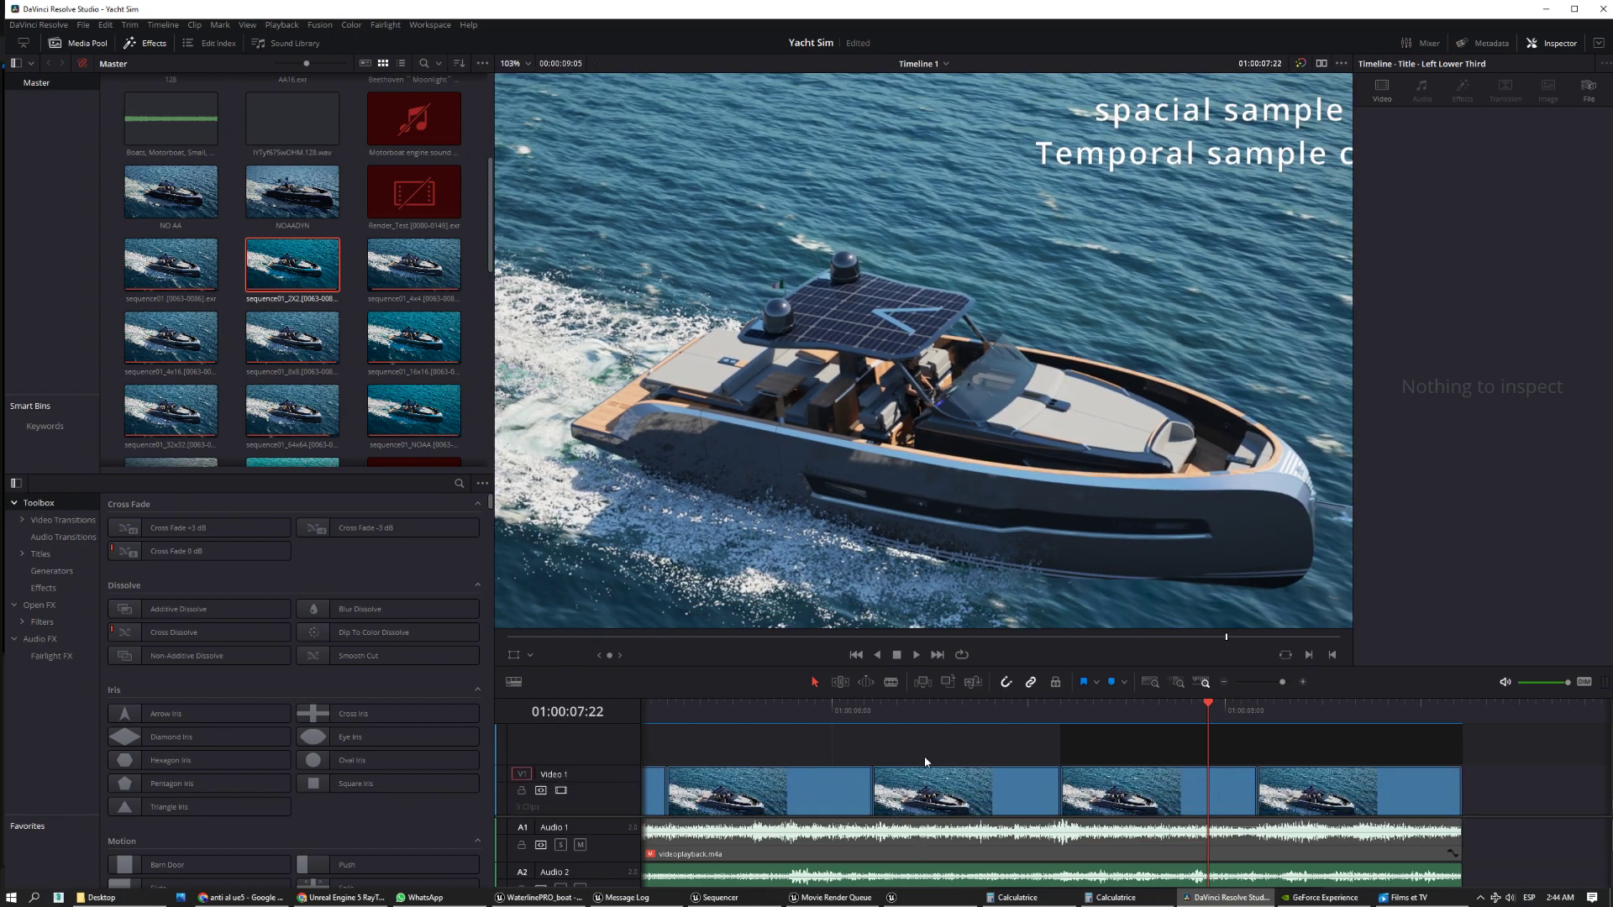
scroll(926, 771, right, 3)
alt+scroll(926, 771, down, 5)
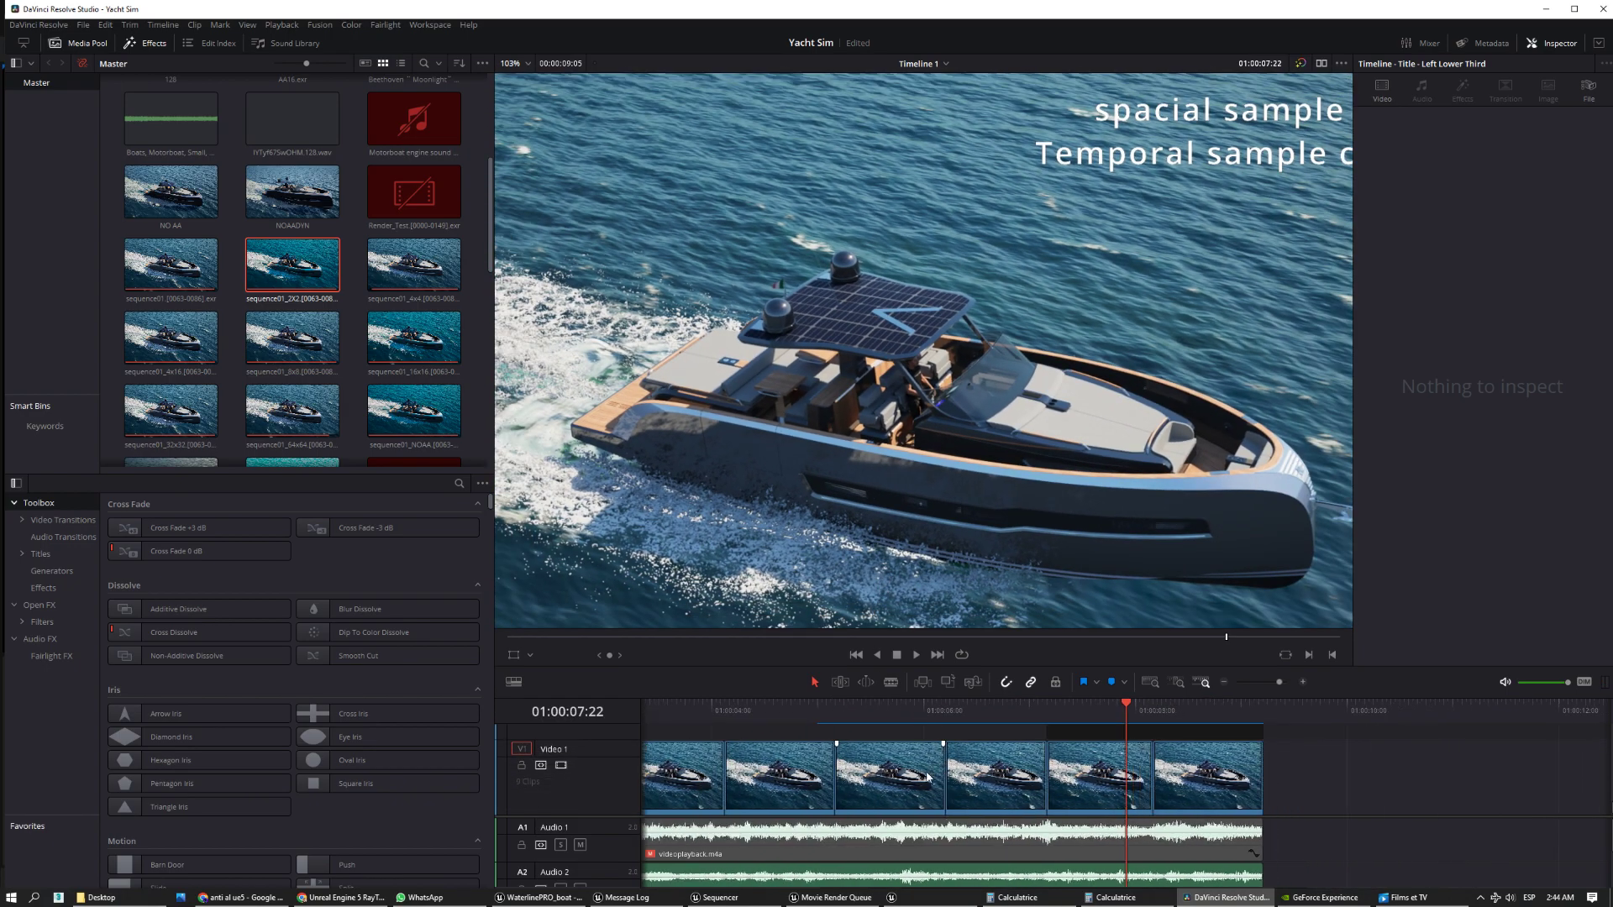
drag(924, 710, 607, 720)
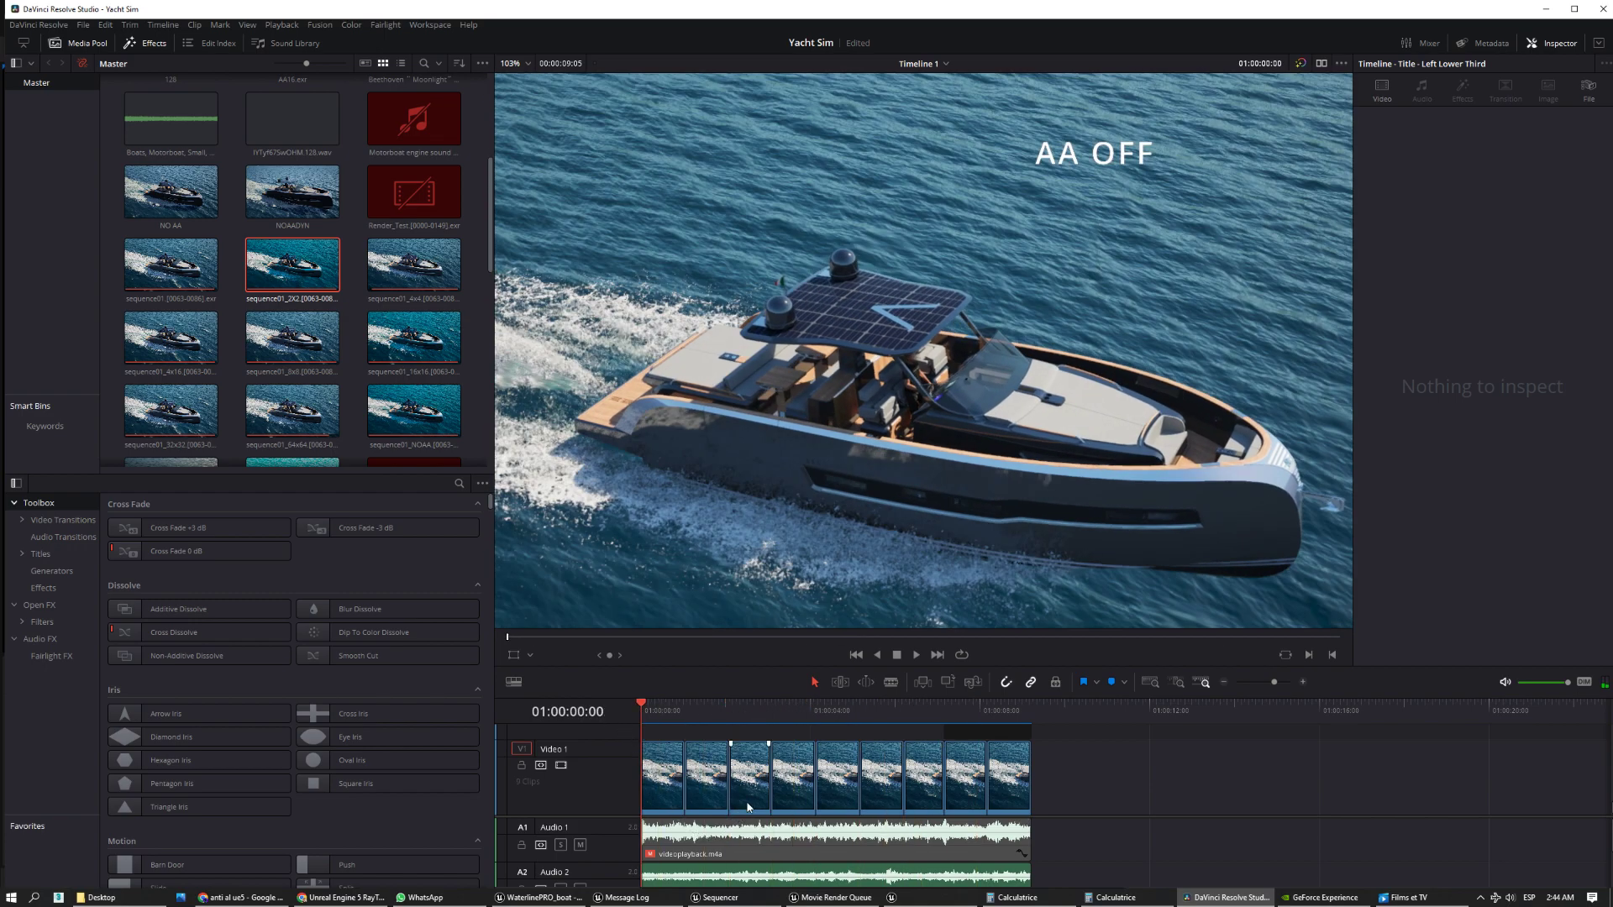
- Step through the renders 2/2, 4/16, 8/8, 16/16, 2/300, 32/32 and 64/64 spacial/temporal
alt+scroll(710, 776, up, 3)
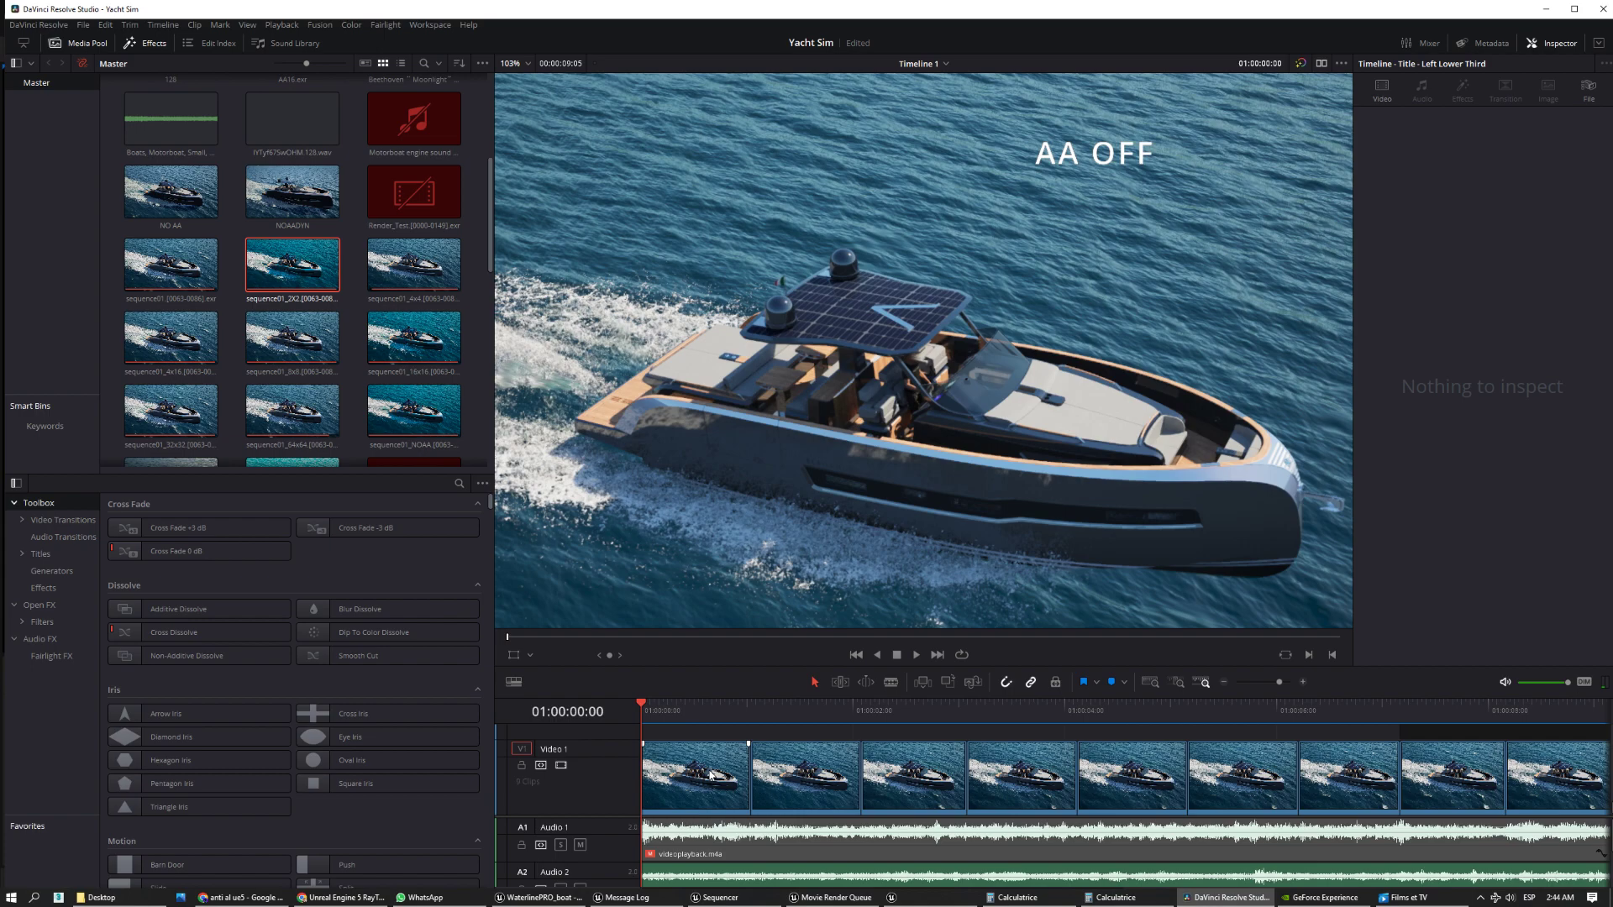
click(791, 724)
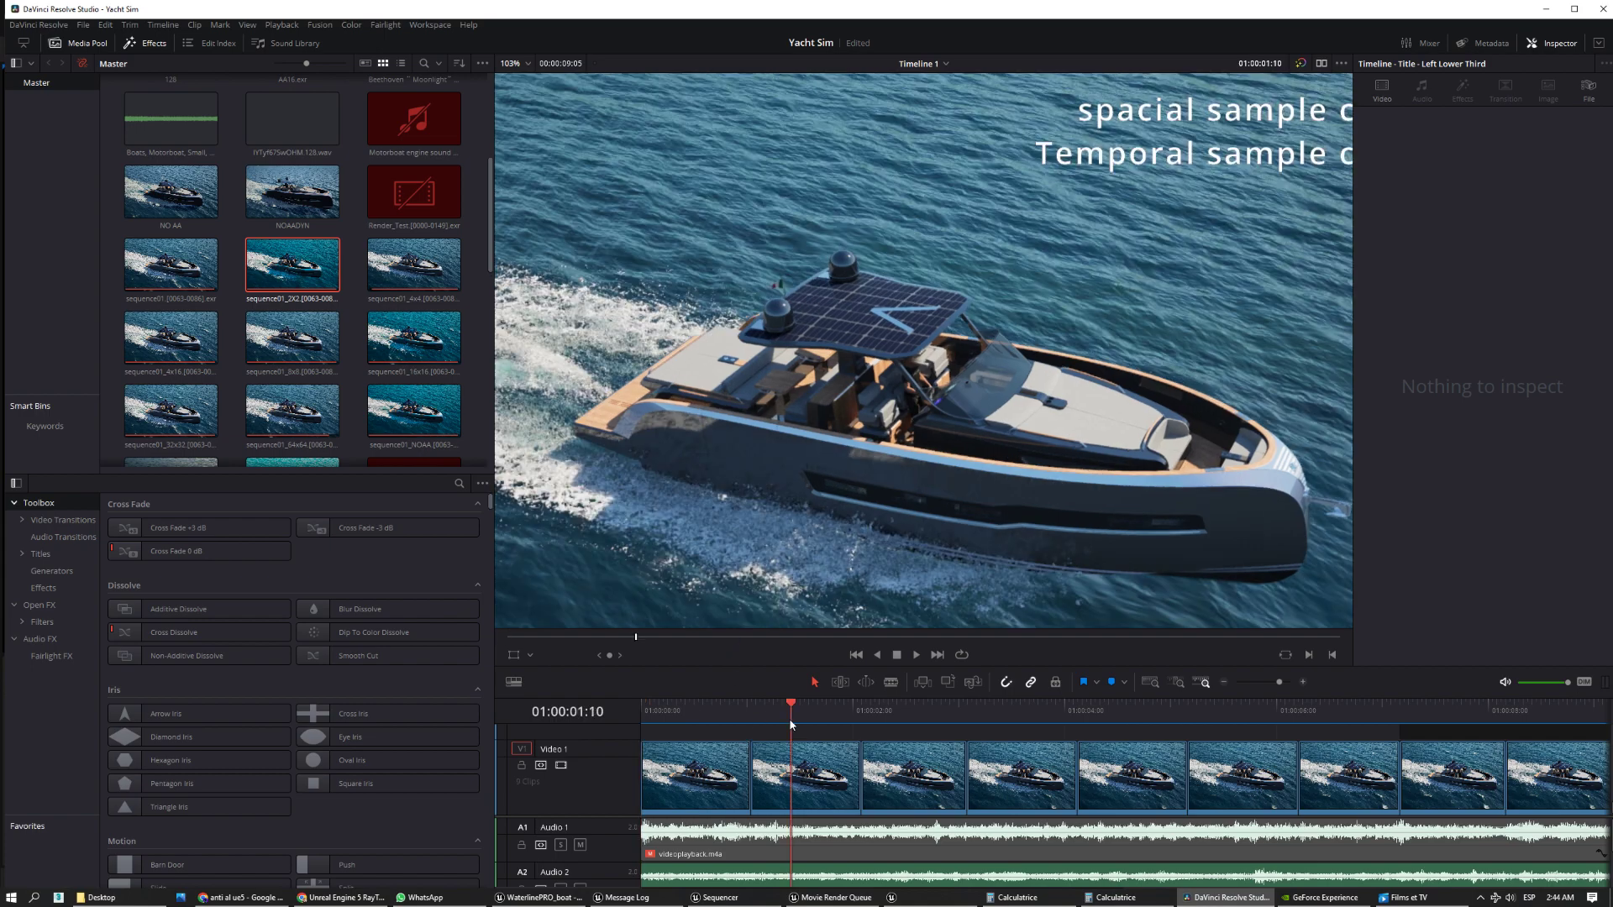
scroll(983, 406, down, 3)
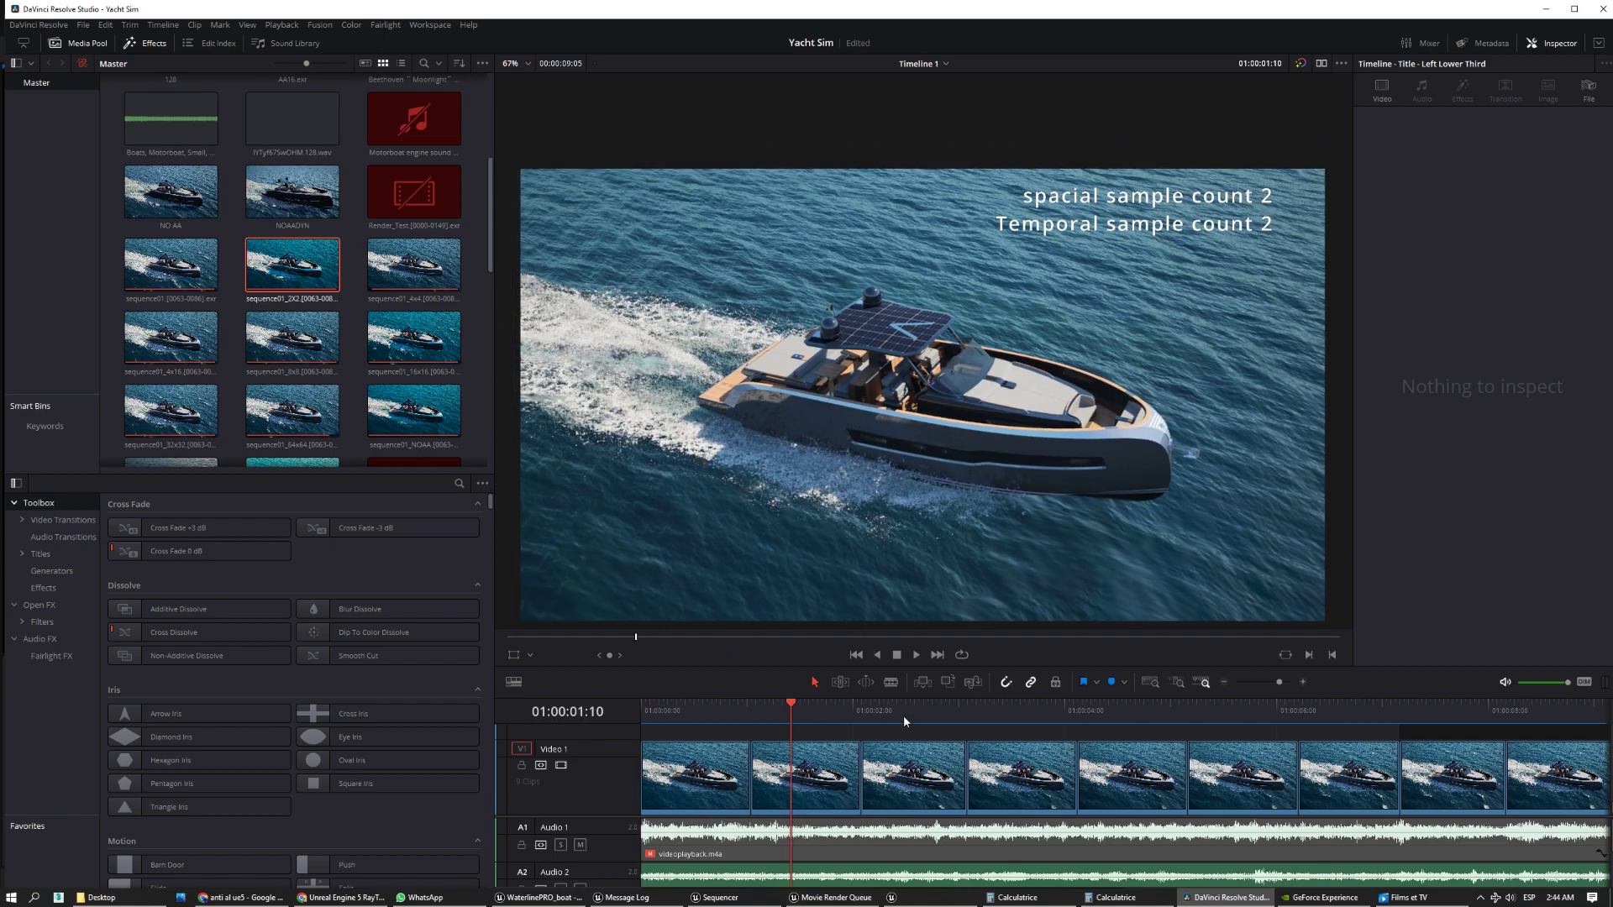
click(914, 721)
click(1002, 717)
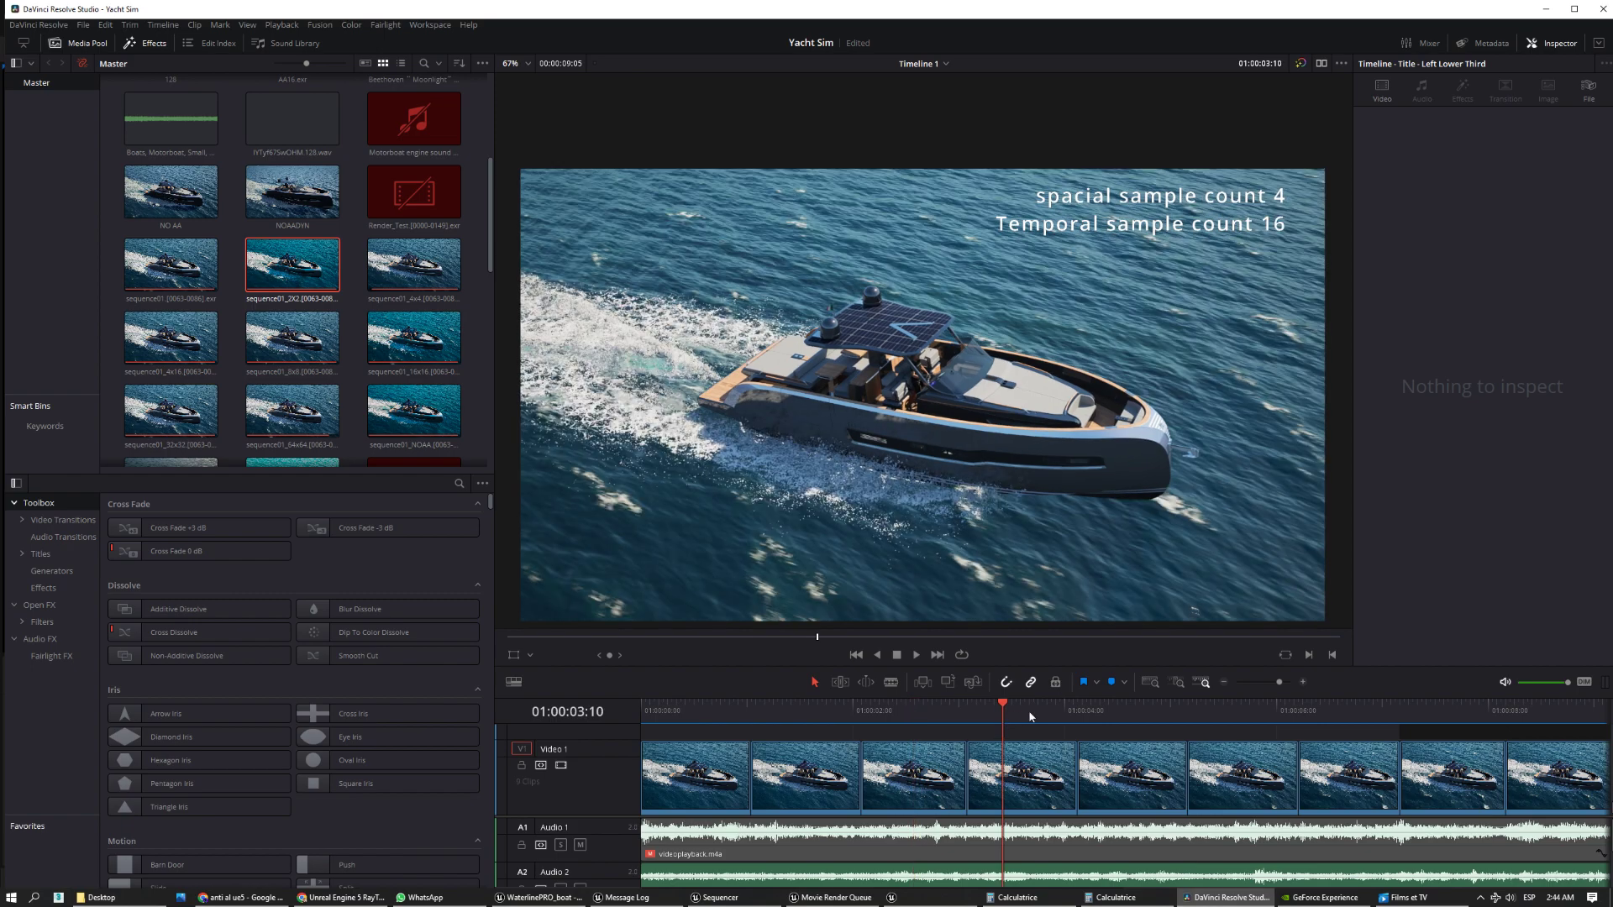
click(1122, 713)
click(1245, 715)
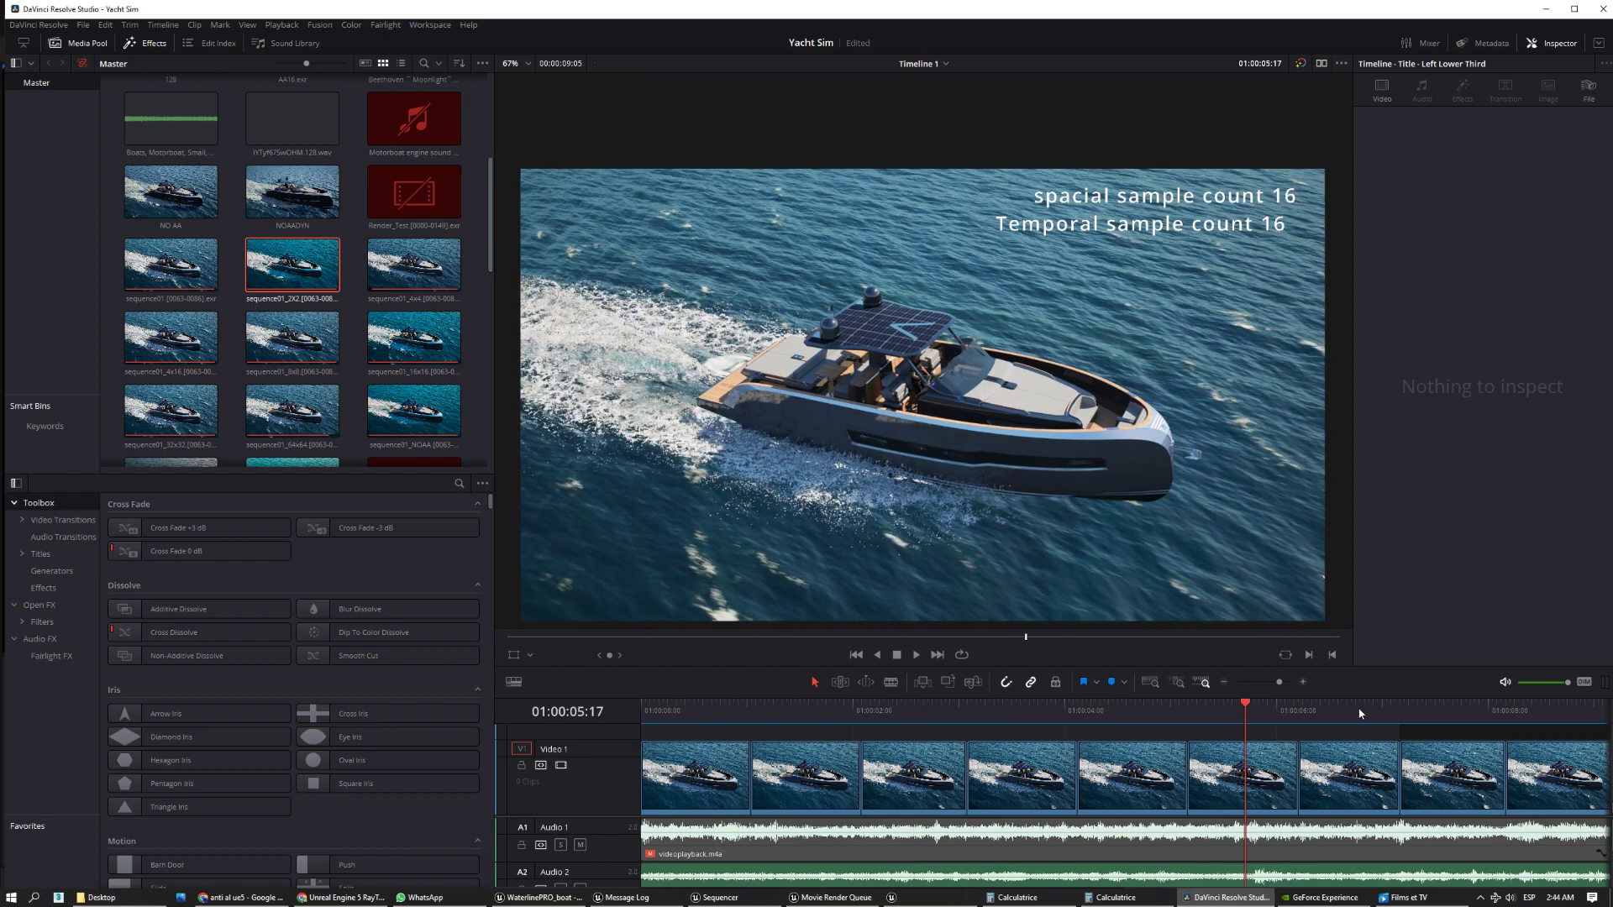
click(1360, 713)
click(1462, 714)
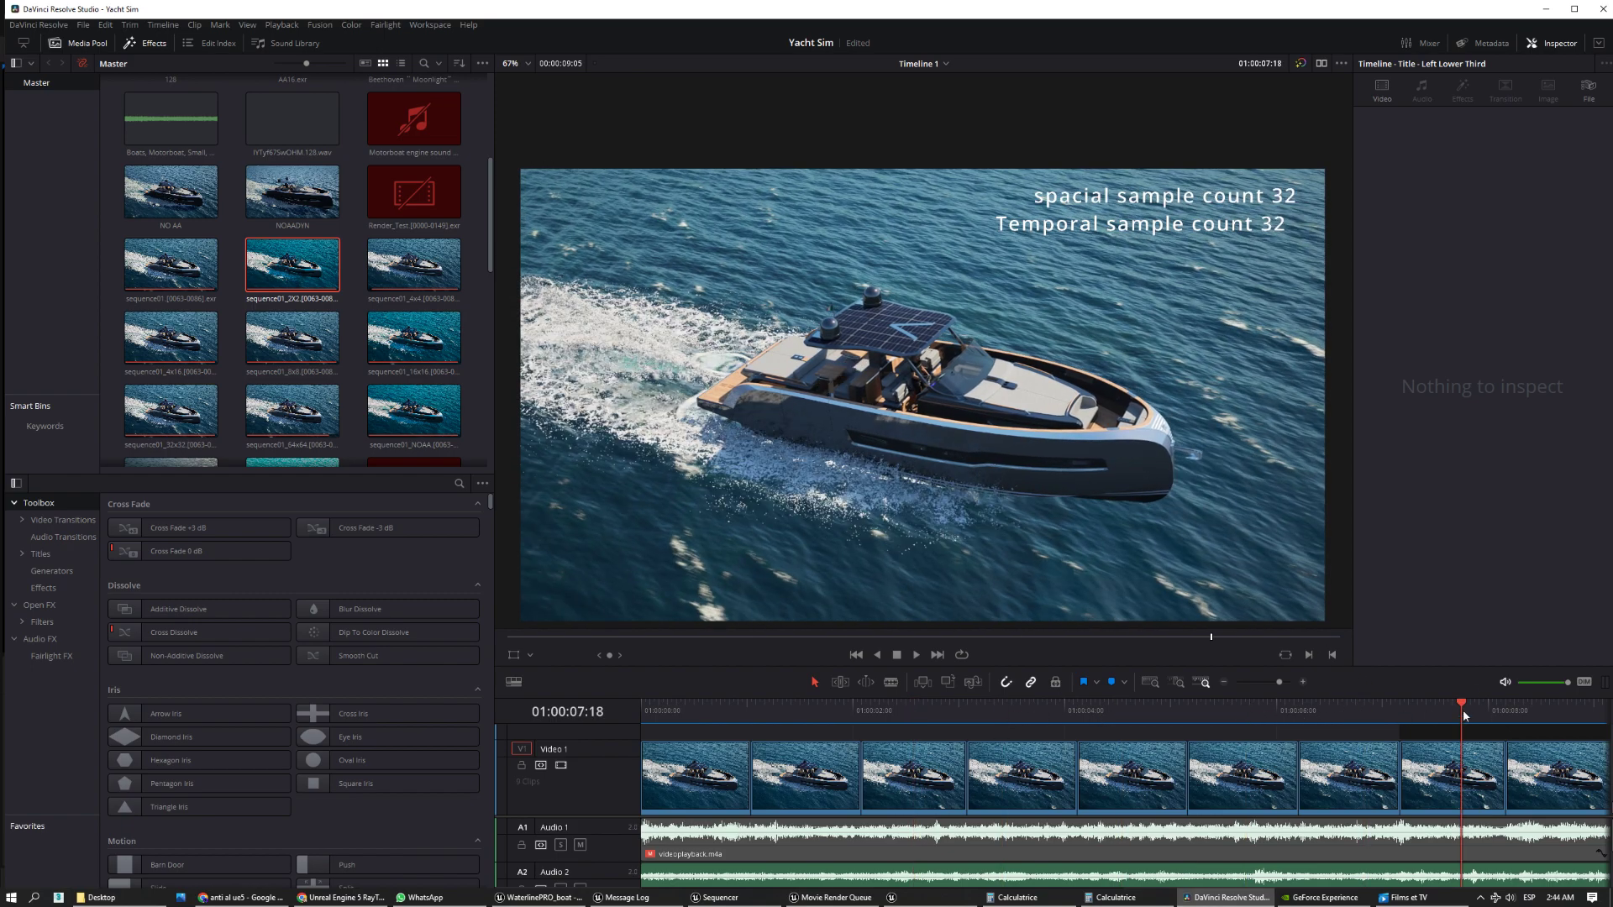
click(1559, 714)
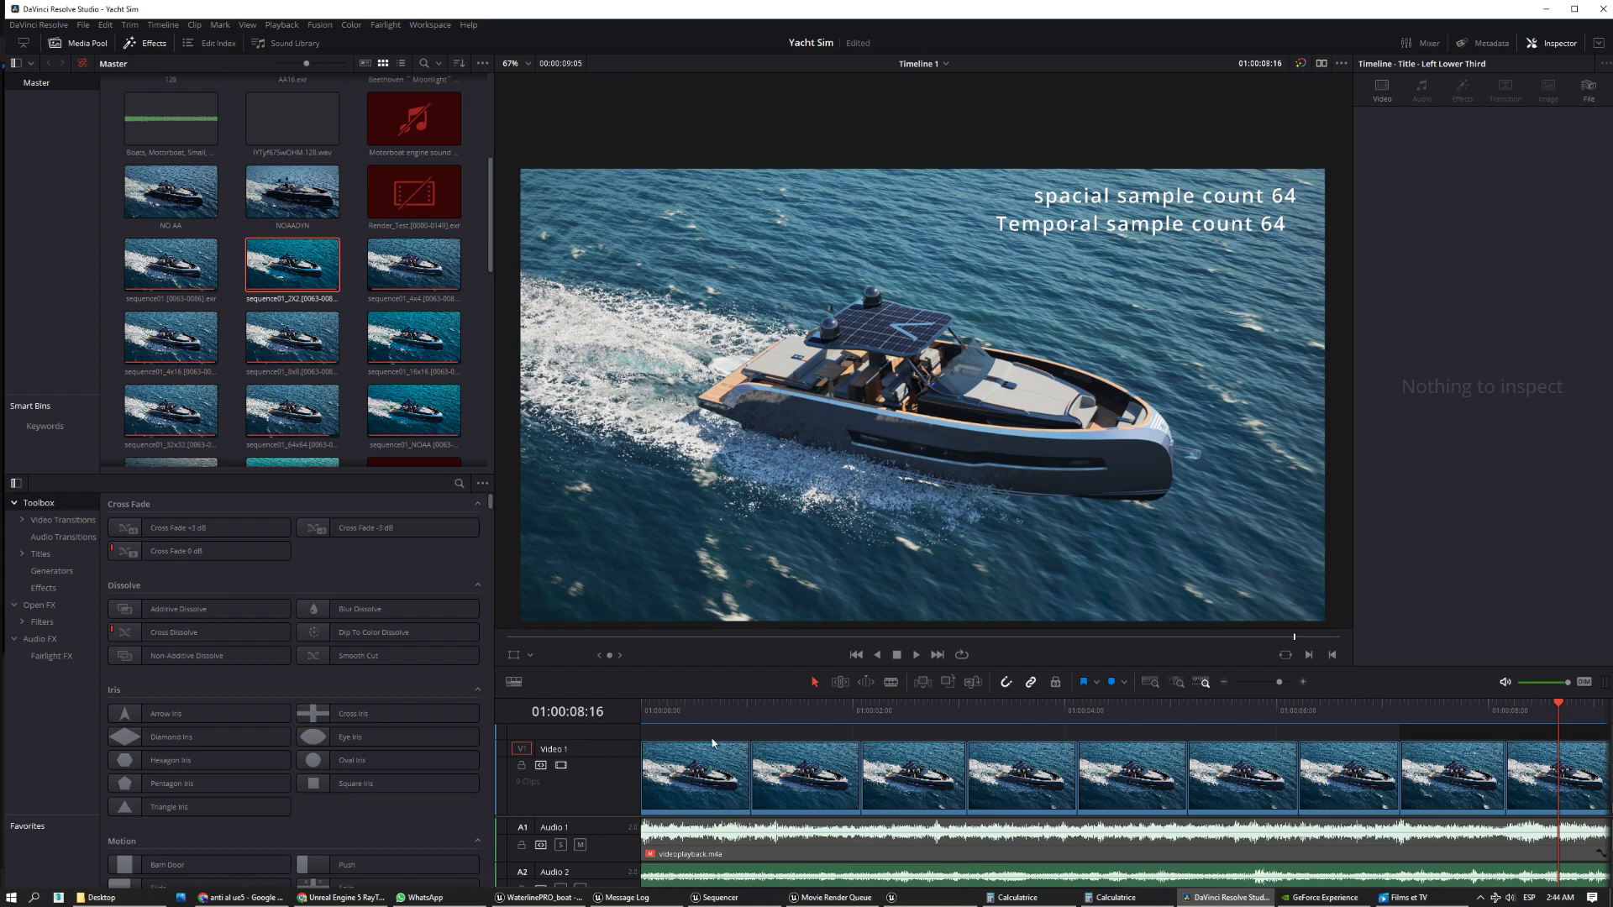
ctrl+scroll(795, 729, down, 3)
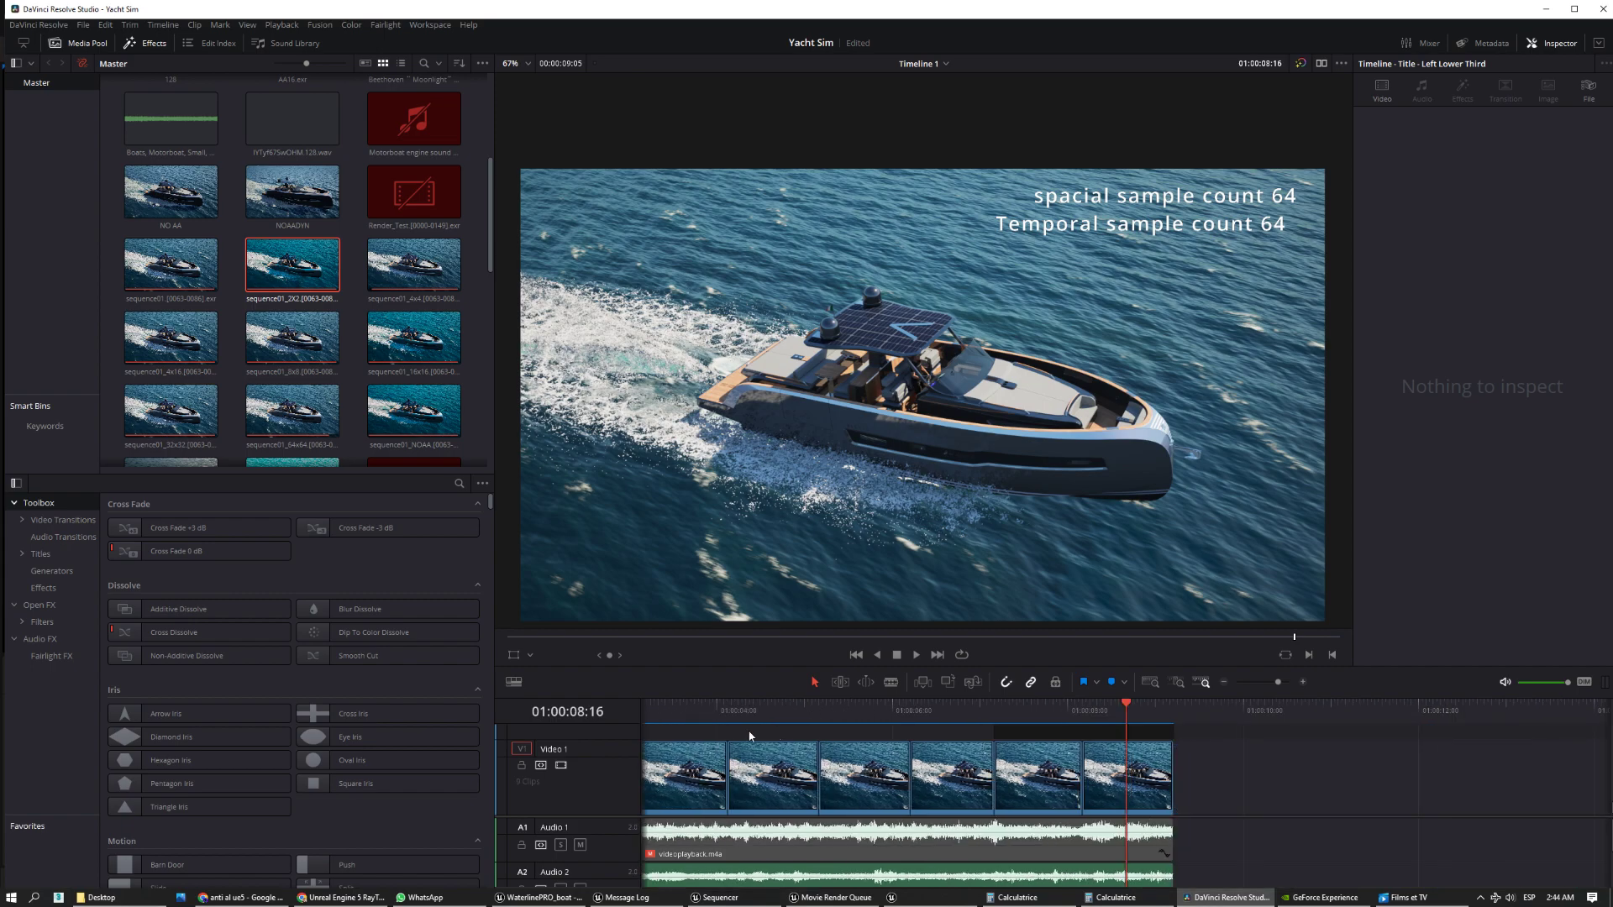
- Return the playhead to 01:00:00:00 and show the AA OFF frame in the full-screen cinema viewer
drag(752, 716, 622, 721)
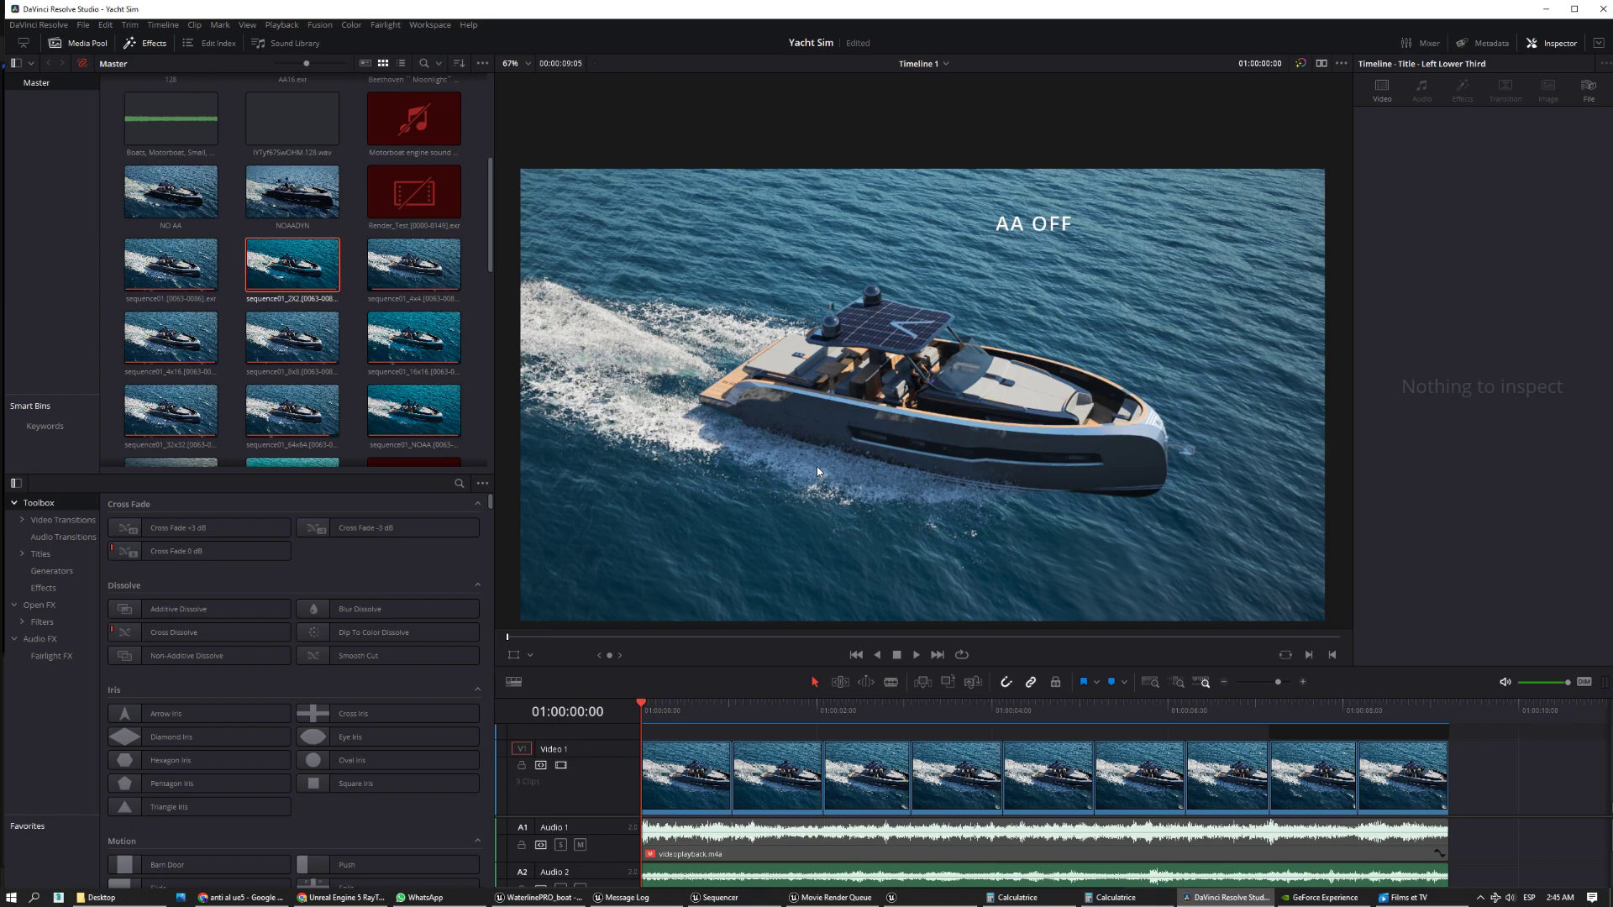
key(ctrl+f)
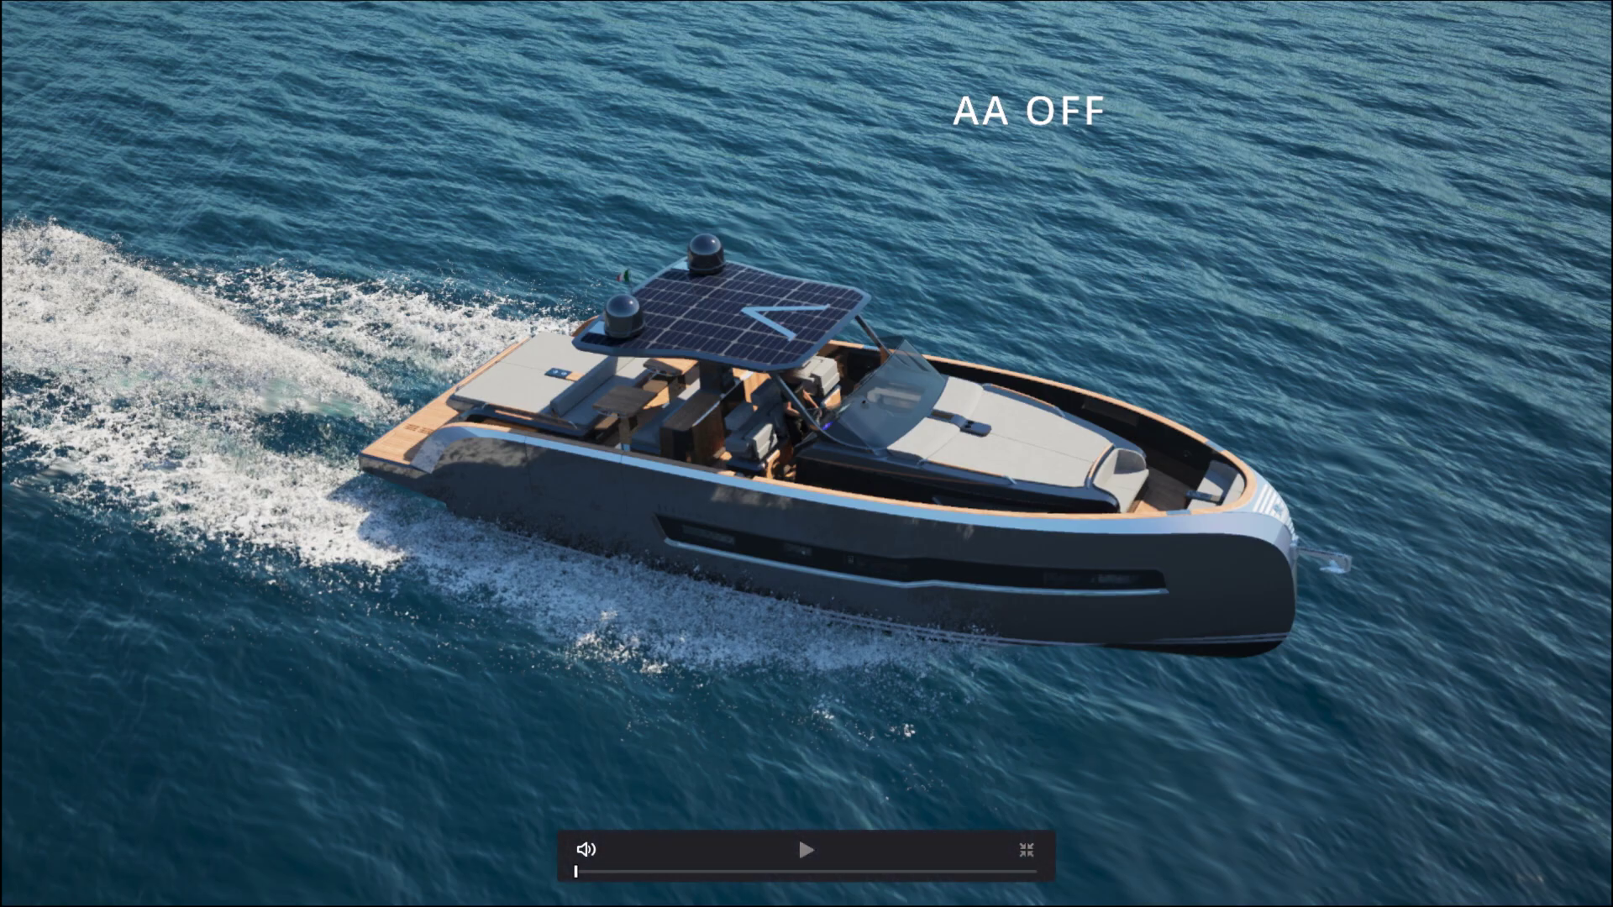
- Play the comparison full screen through to the spacial 64 / temporal 64 shot
key(space)
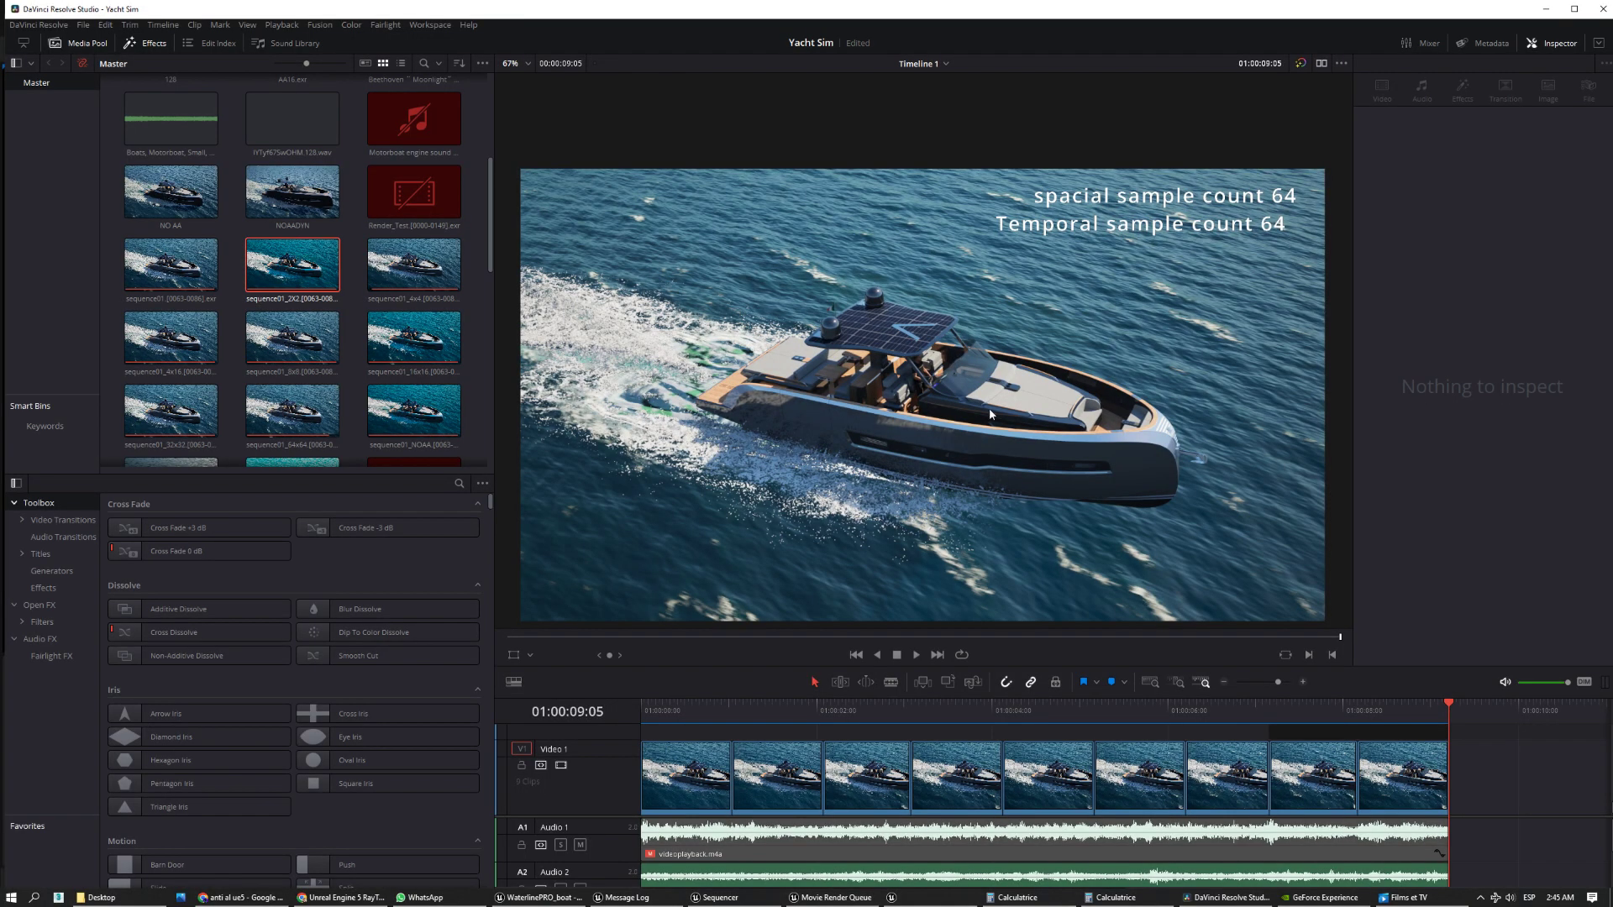
- Zoom the viewer in on the cockpit and play the clip from the timeline start
scroll(924, 579, up, 10)
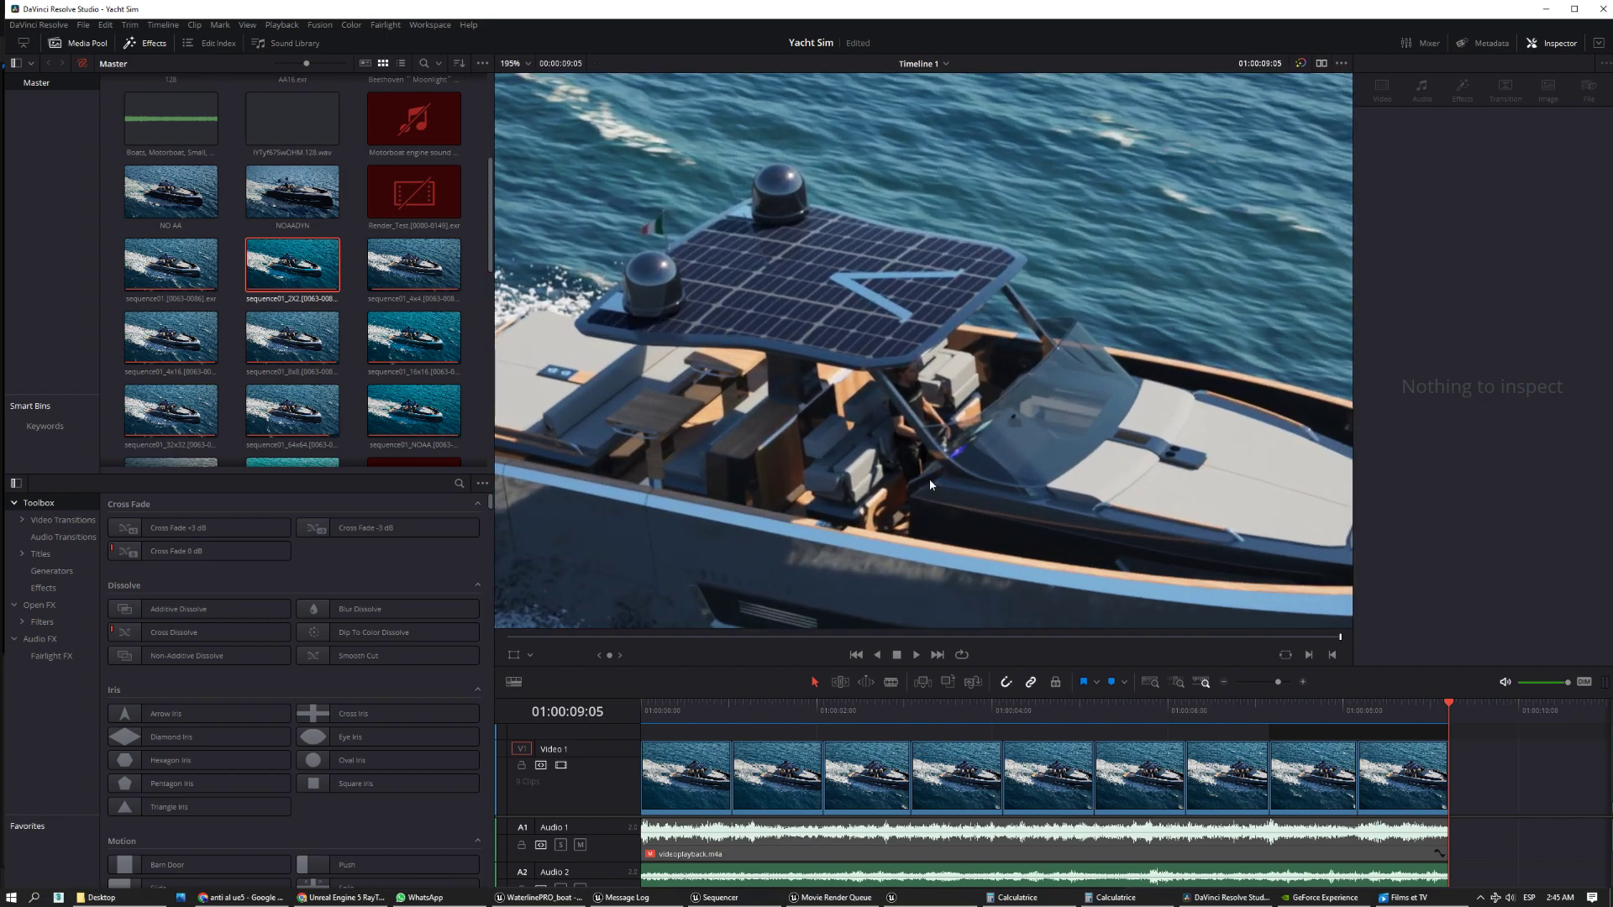
scroll(945, 437, up, 4)
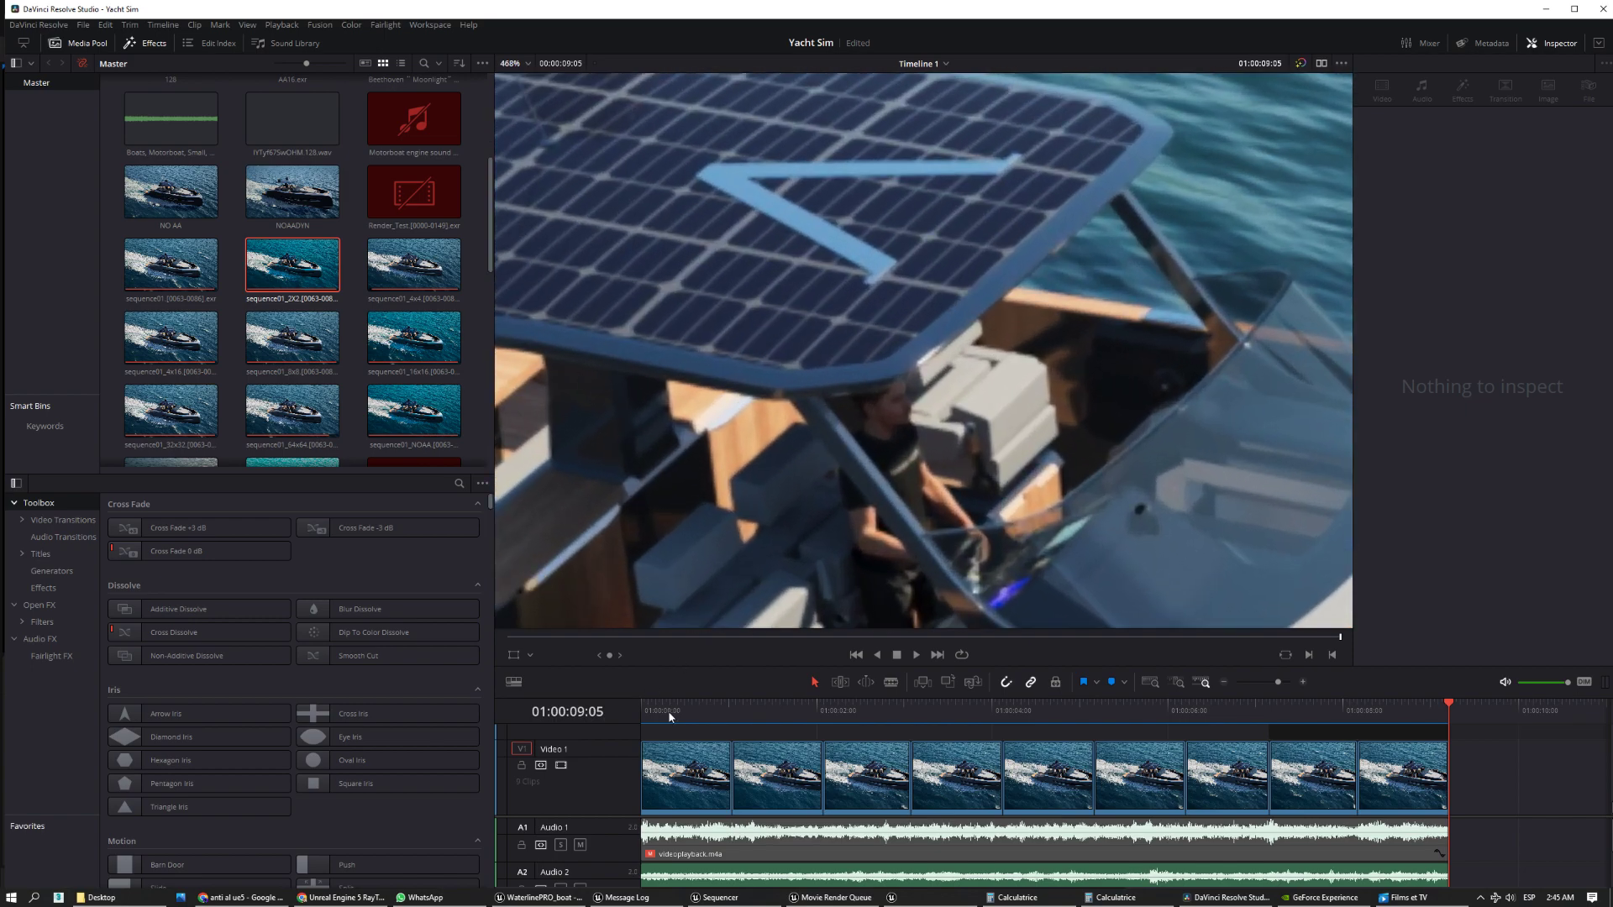
click(647, 712)
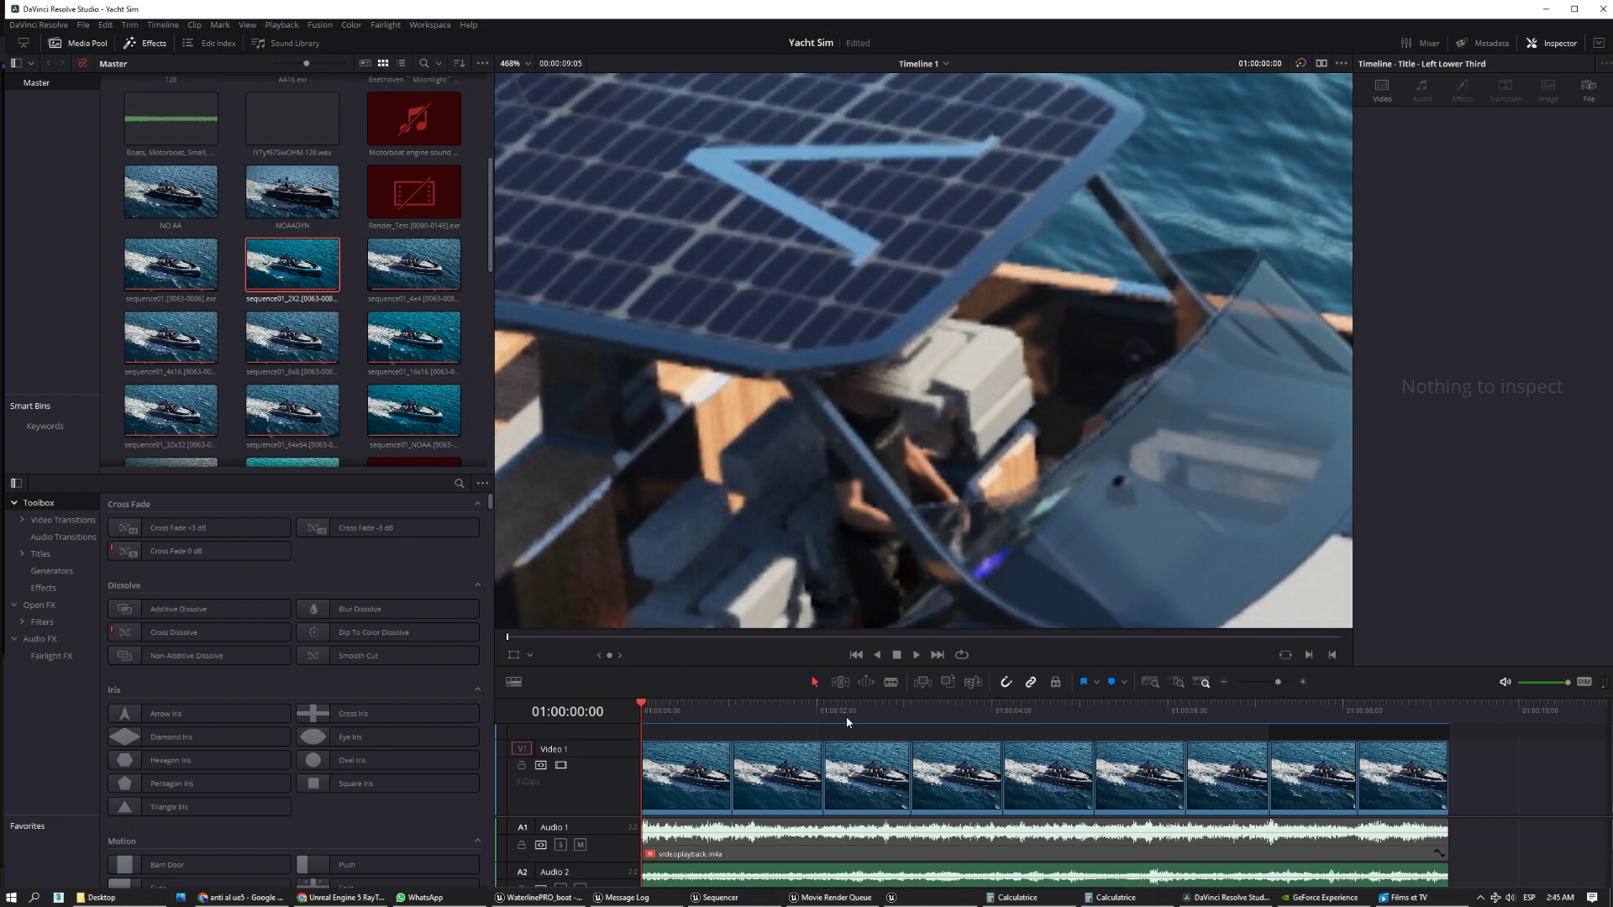
key(space)
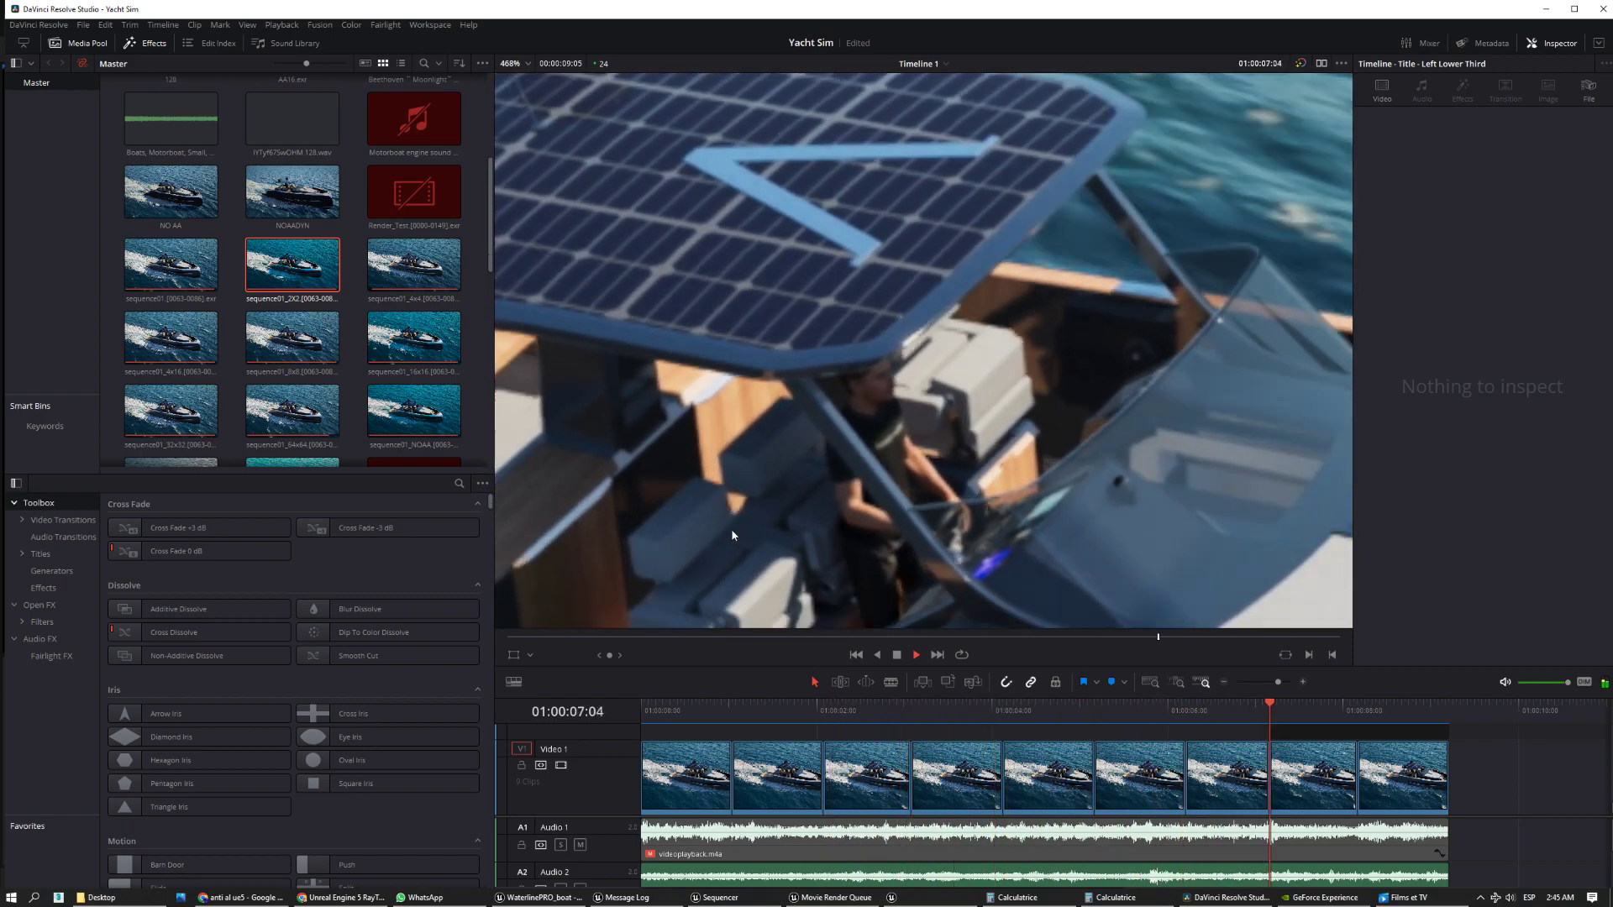
key(space)
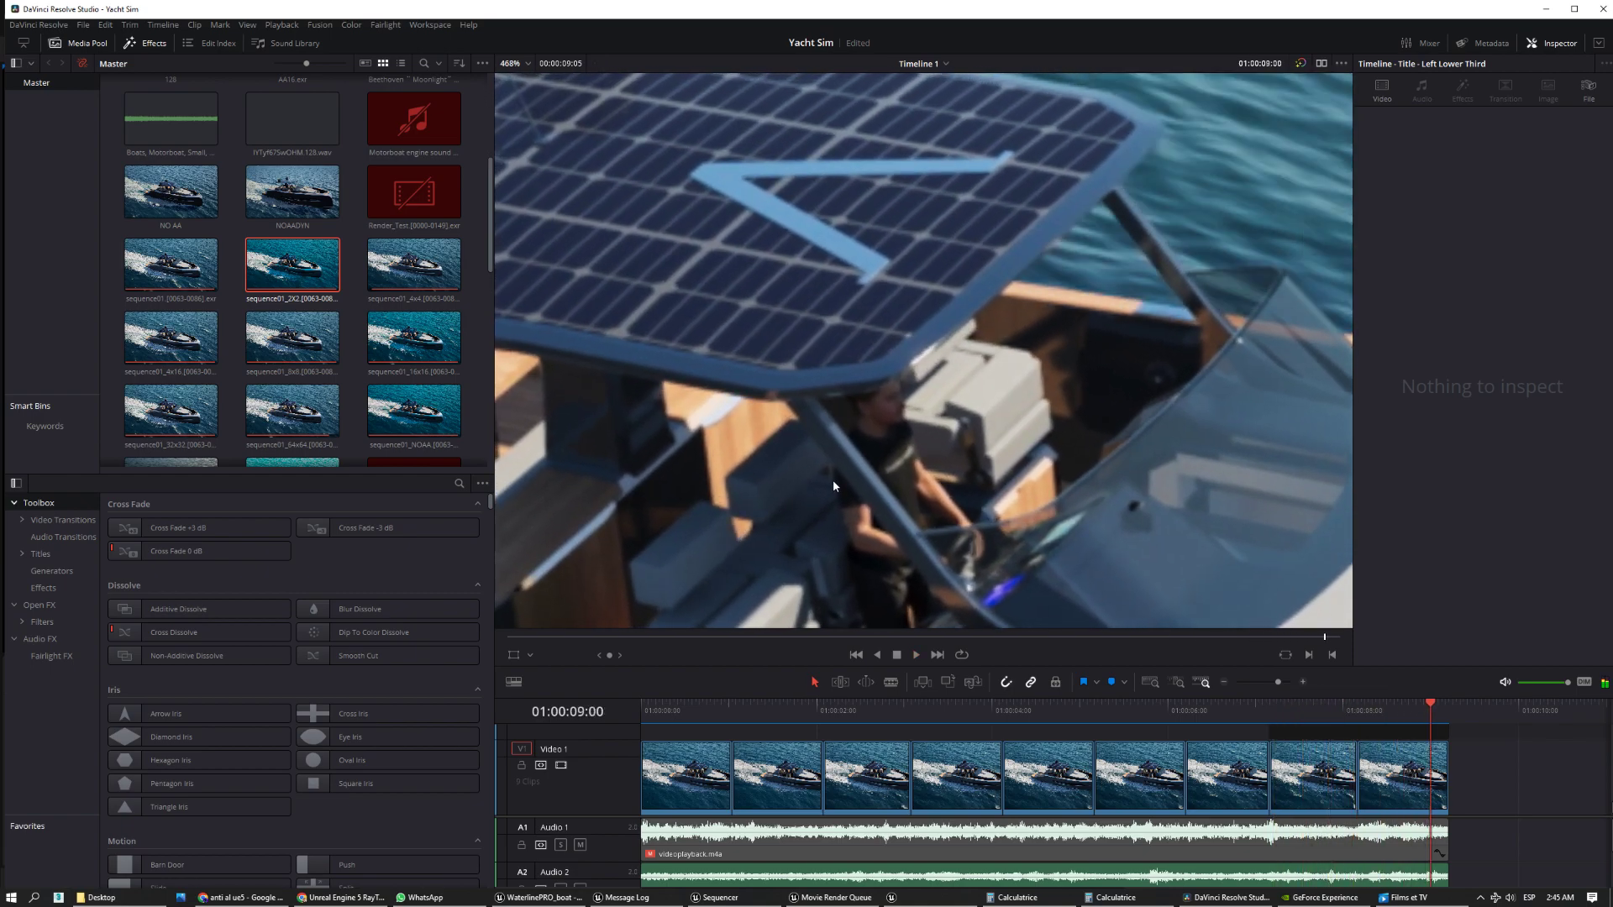
- Pan the magnified view onto the bow anchor and replay it from the timeline start
scroll(882, 491, down, 3)
scroll(881, 485, up, 5)
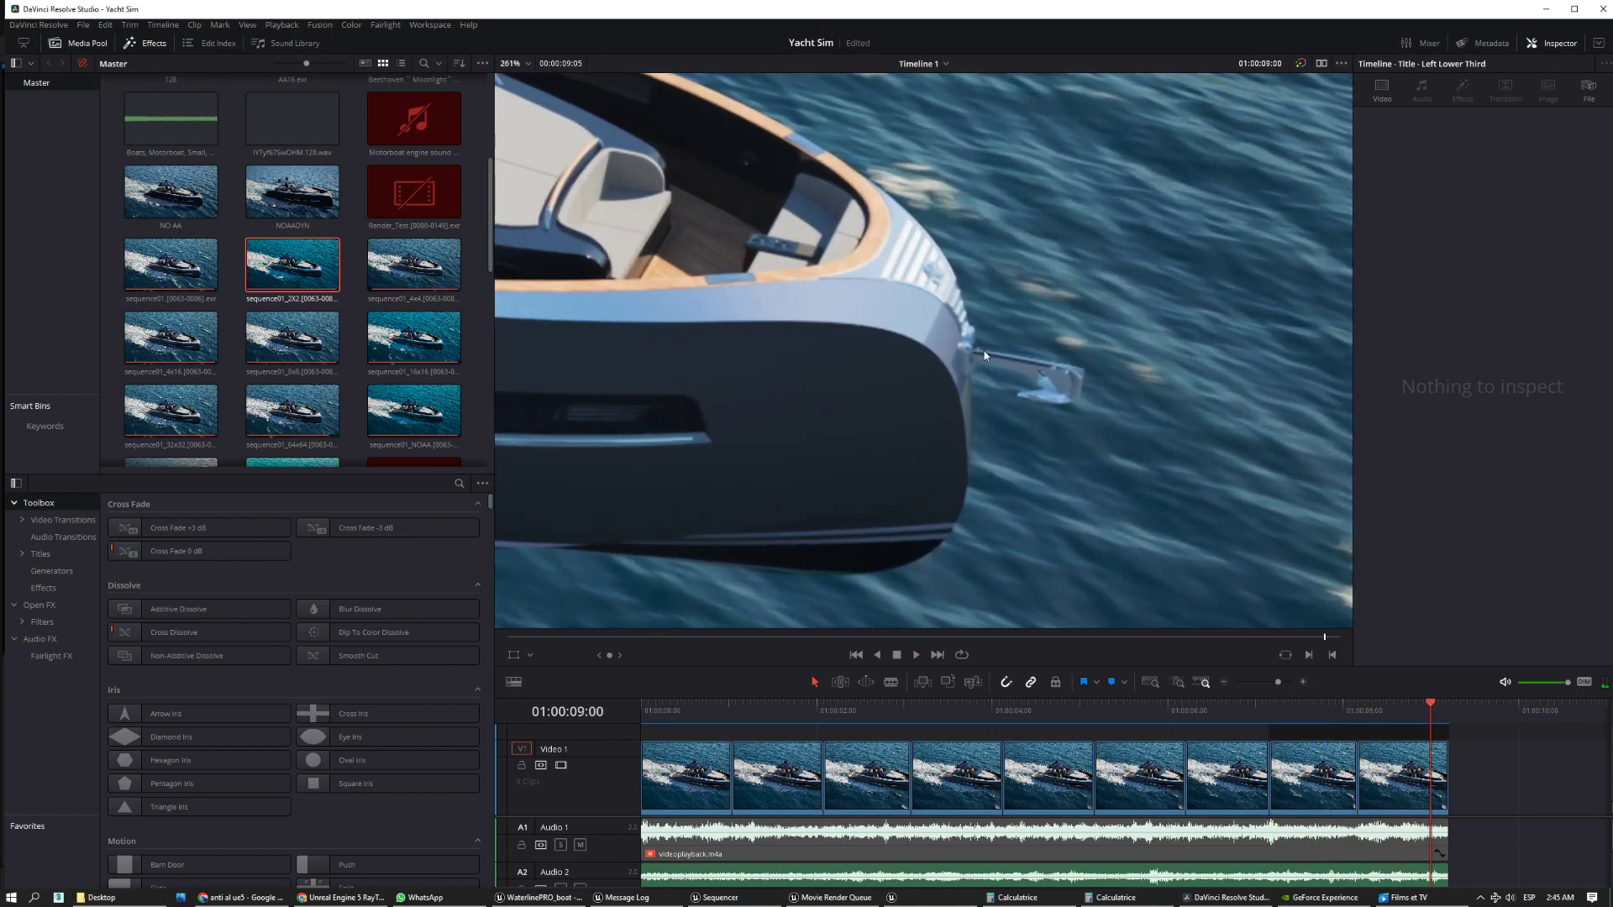
middle_drag(974, 389, 870, 402)
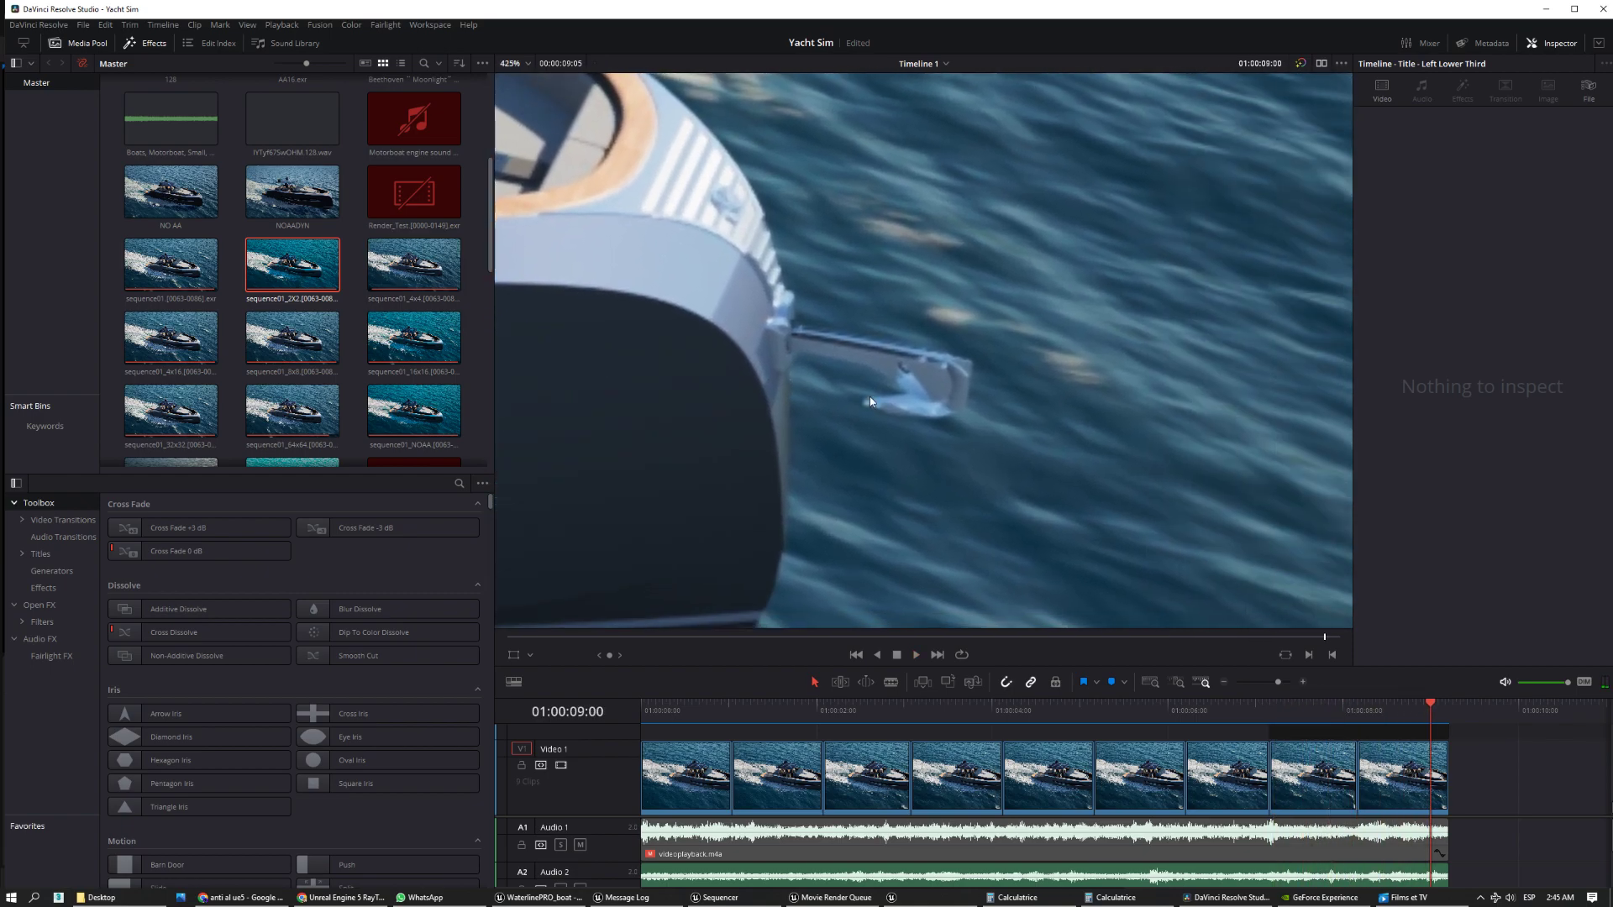
click(645, 714)
key(space)
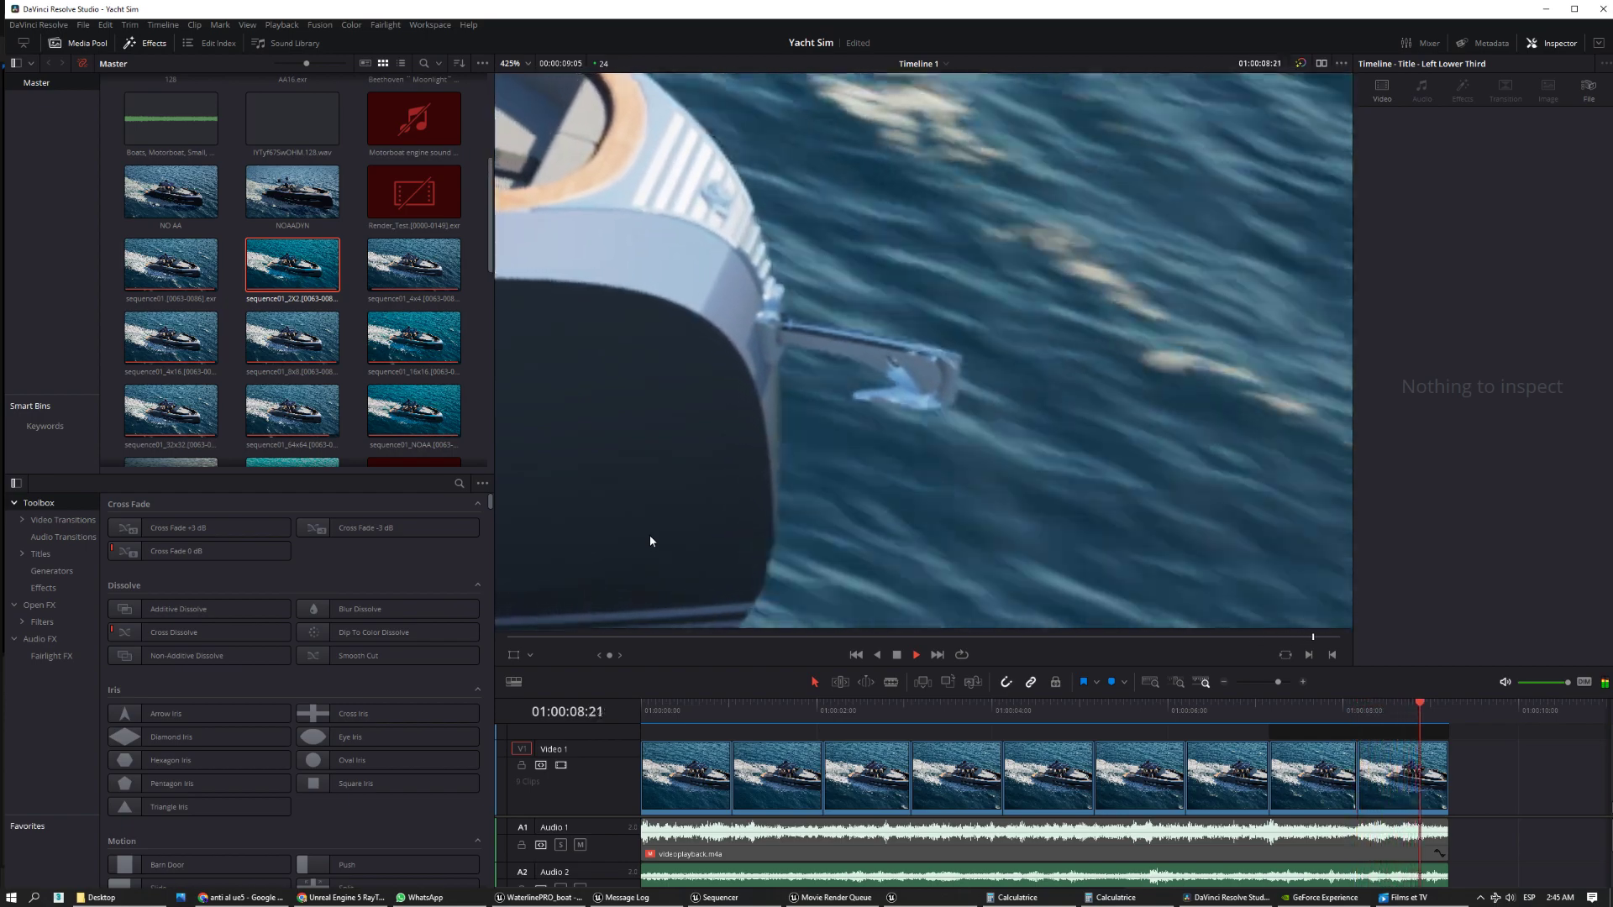
scroll(719, 388, down, 5)
scroll(686, 371, up, 5)
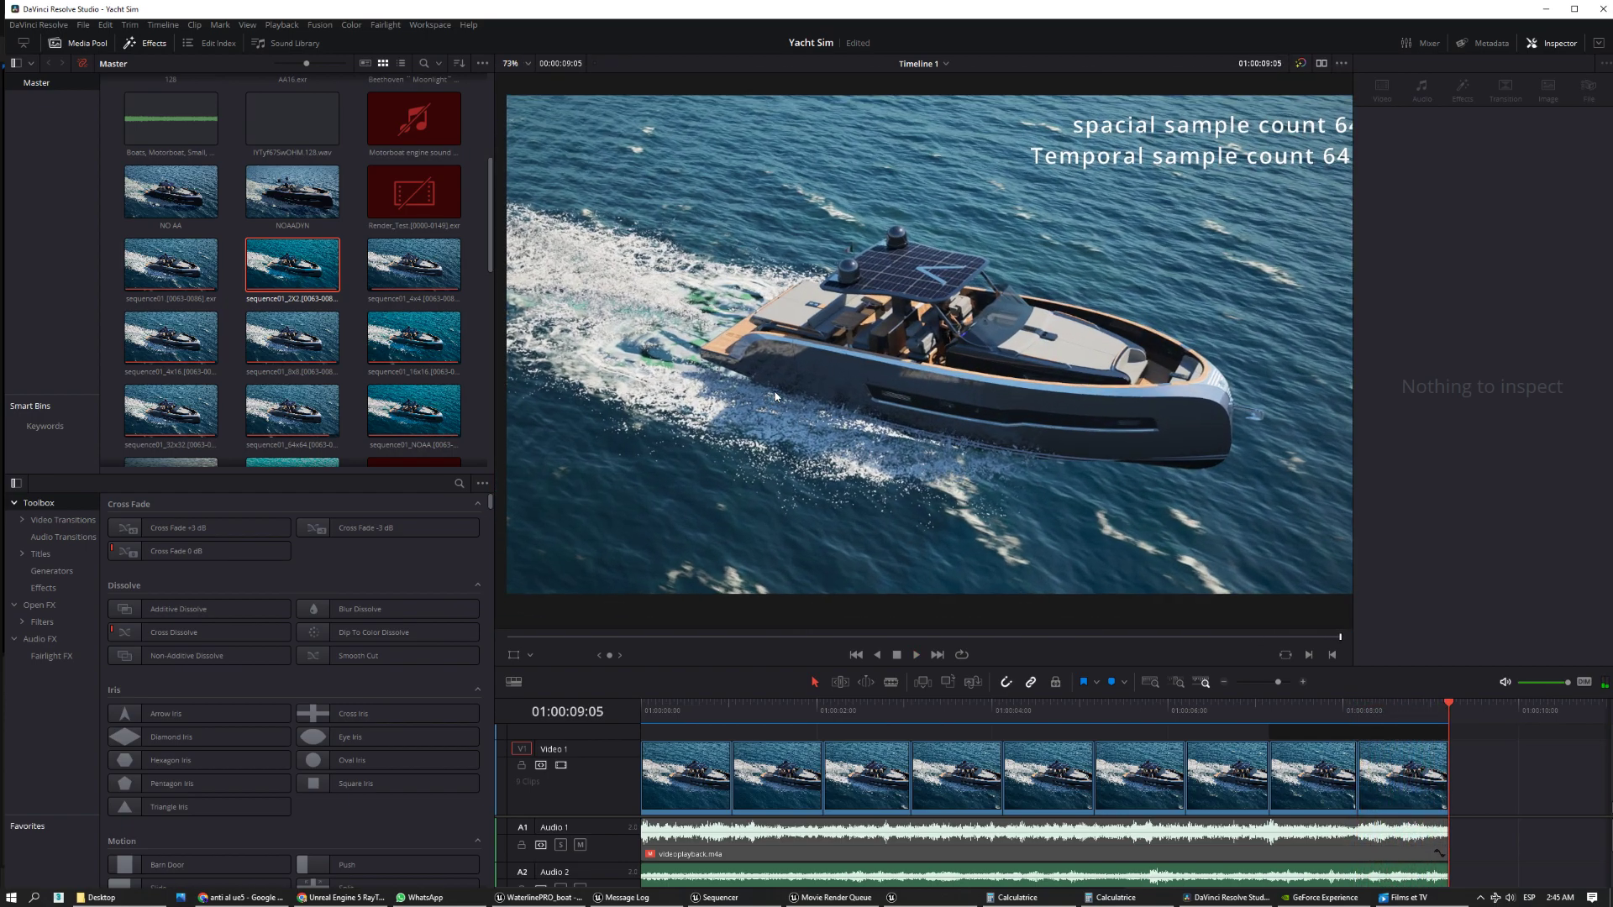
- Magnify the stern and wake and play the clip from the timeline start
middle_drag(686, 371, 1109, 463)
scroll(823, 425, up, 2)
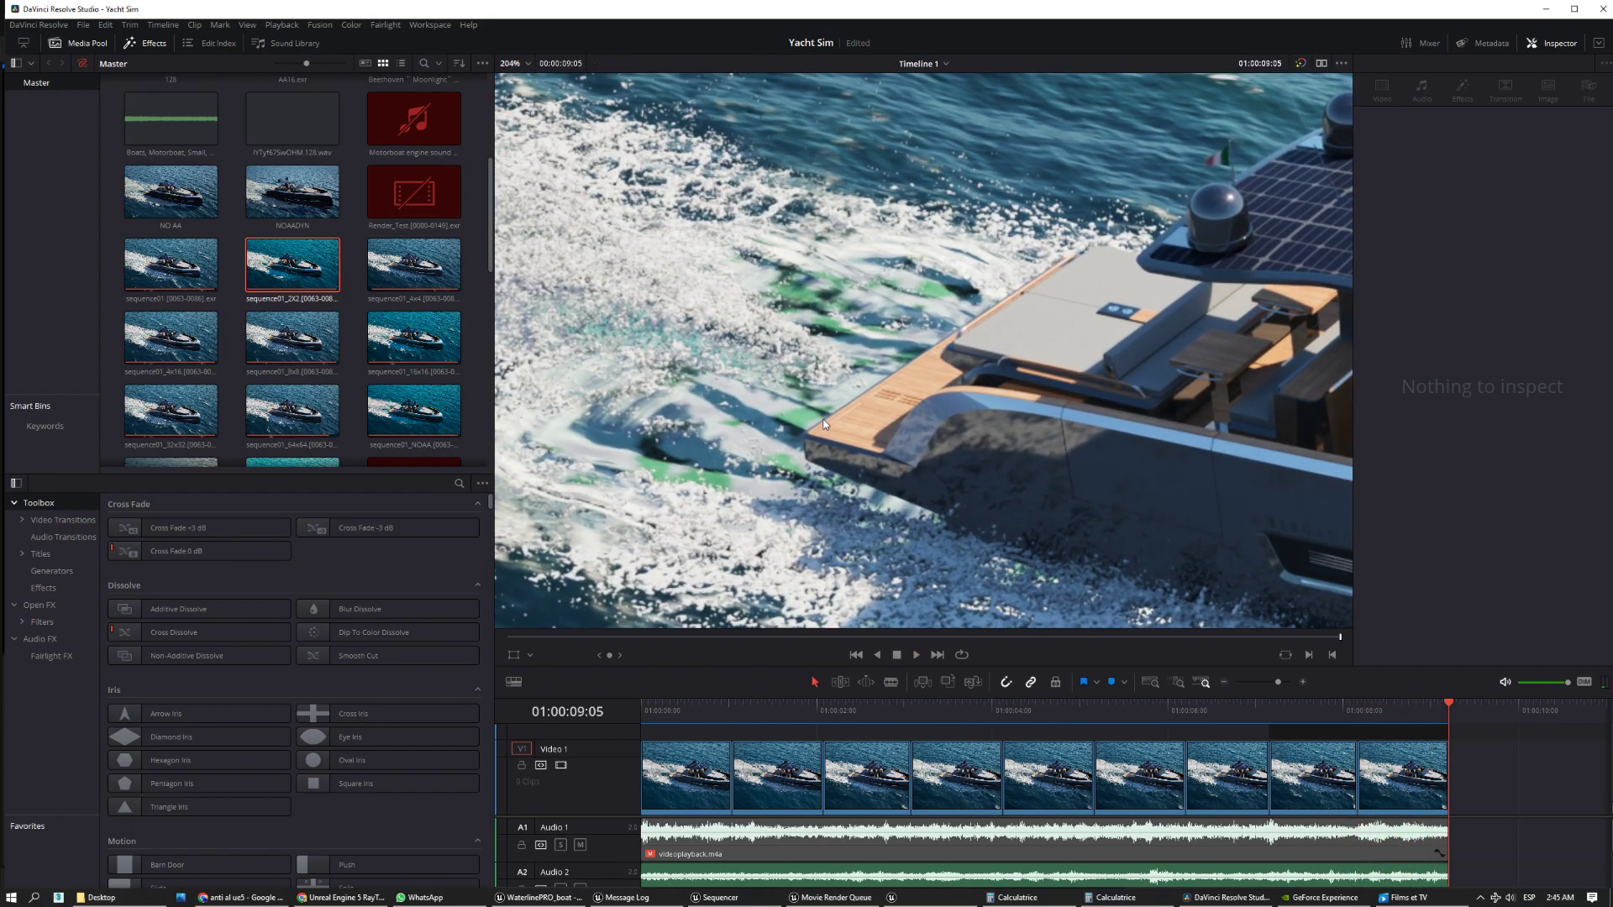
drag(689, 721, 615, 706)
key(space)
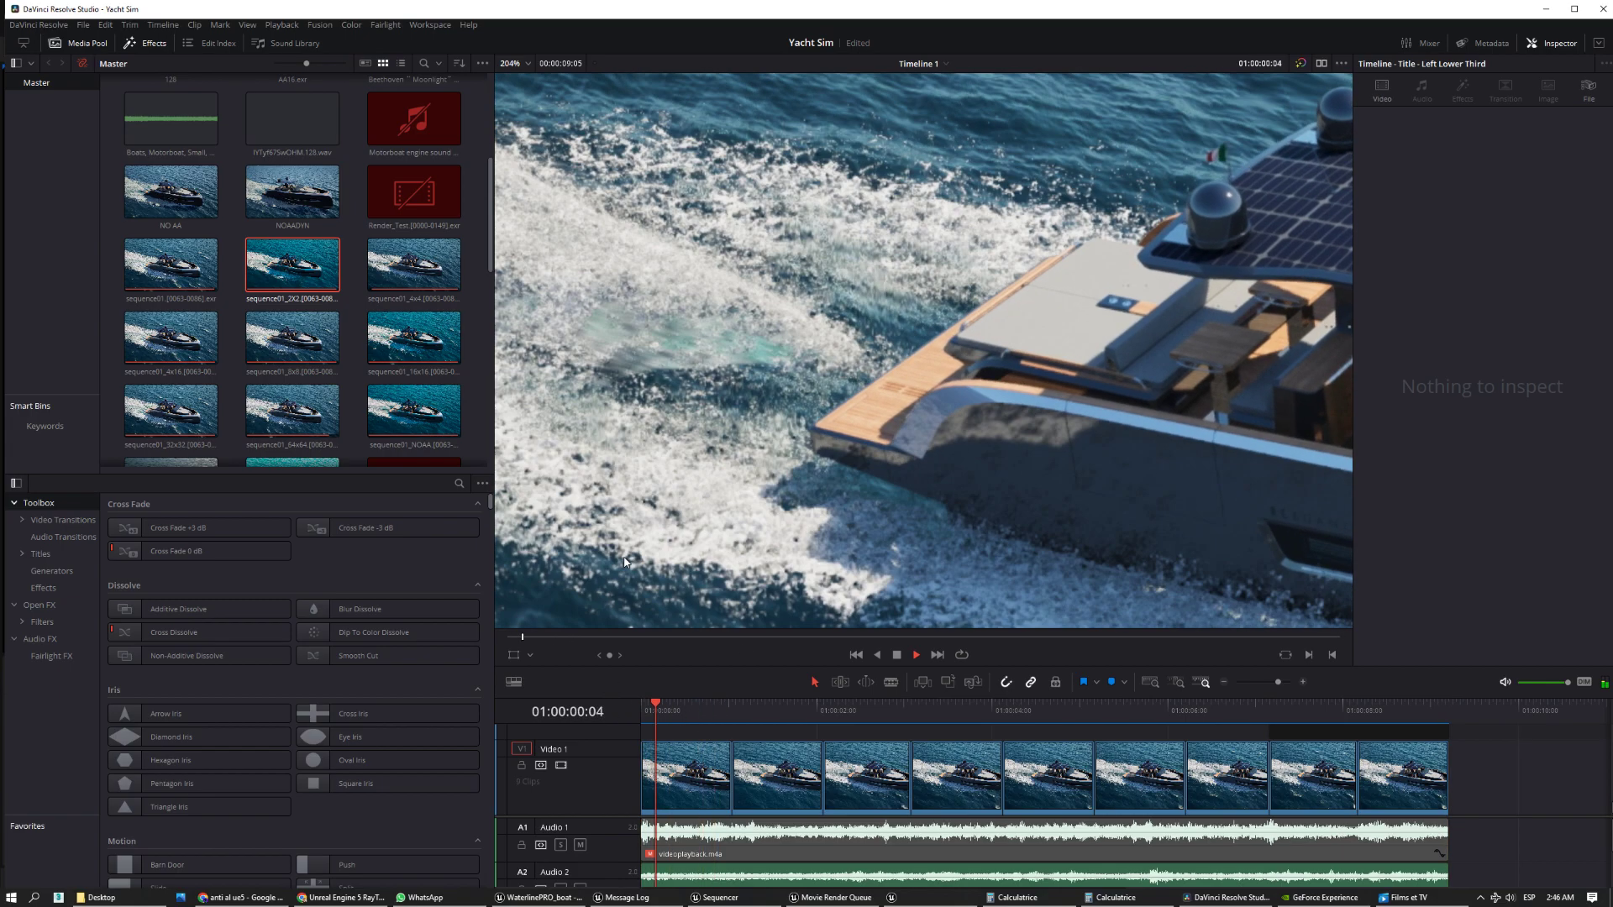
scroll(778, 504, up, 5)
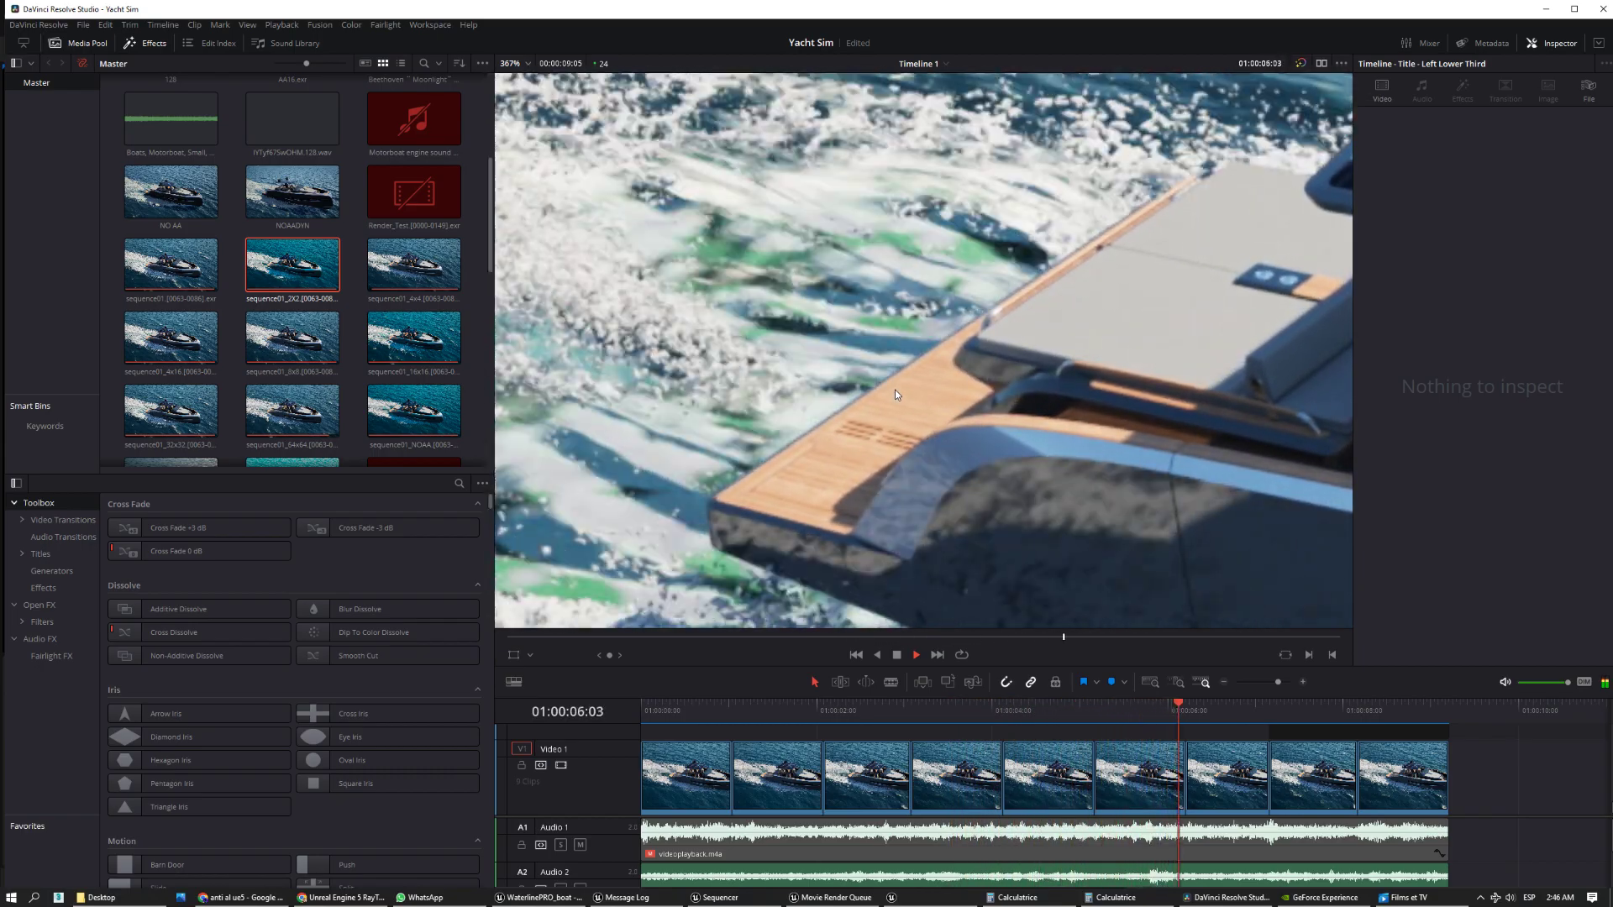
scroll(895, 390, up, 1)
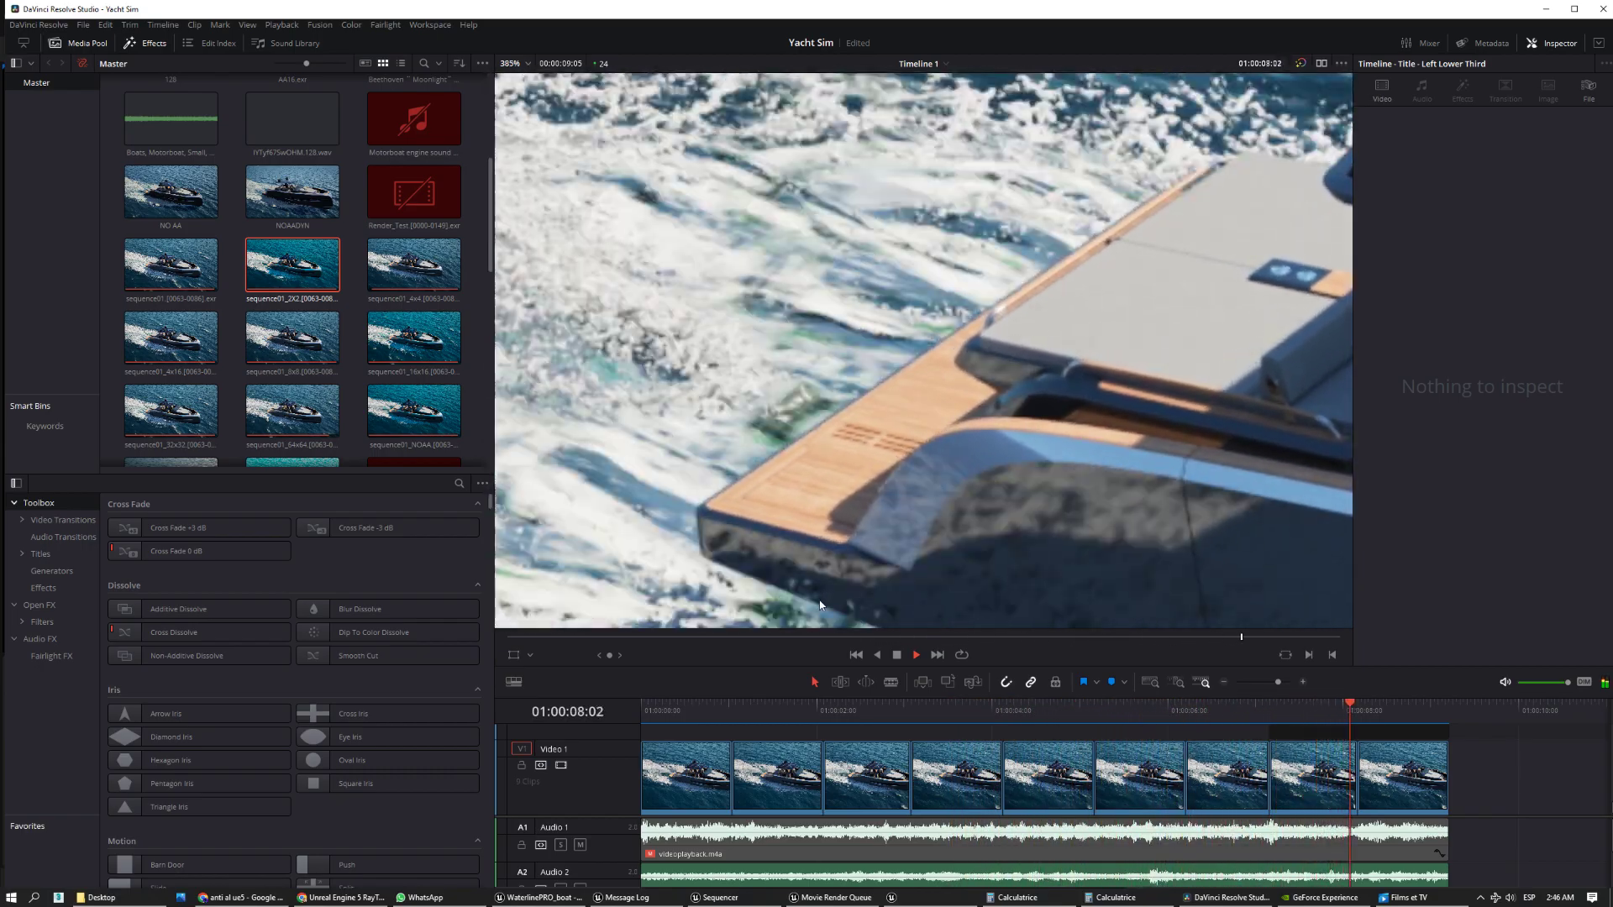
- Zoom to 999% on the radar dome and replay from the start, then pan to the solar panel
drag(718, 712, 616, 724)
scroll(1016, 426, down, 3)
key(space)
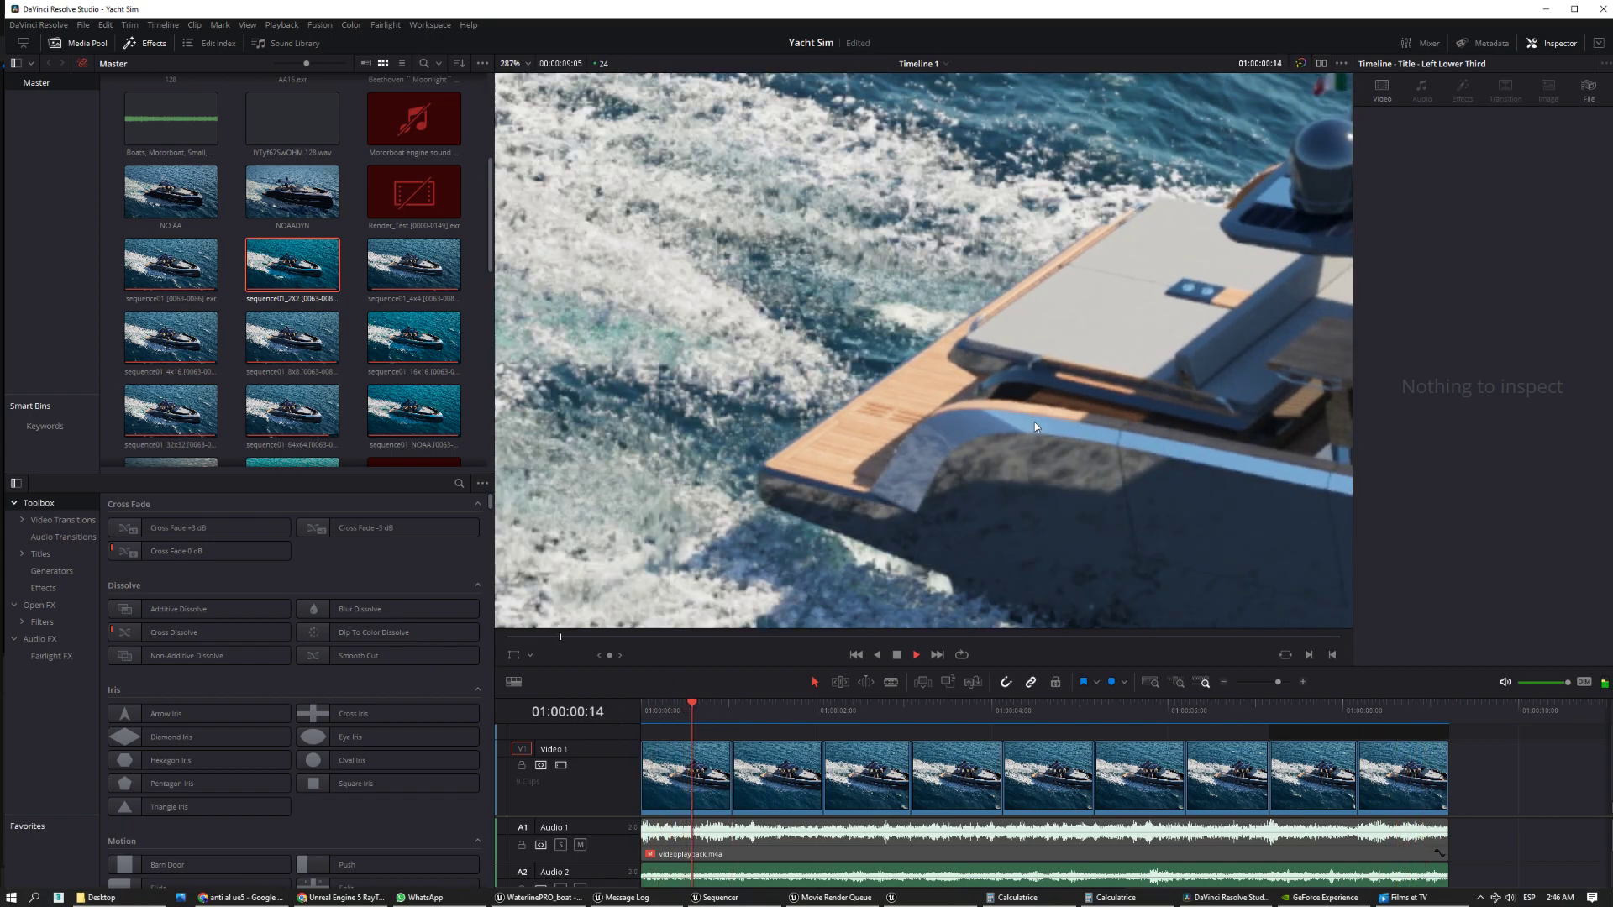
scroll(991, 455, up, 10)
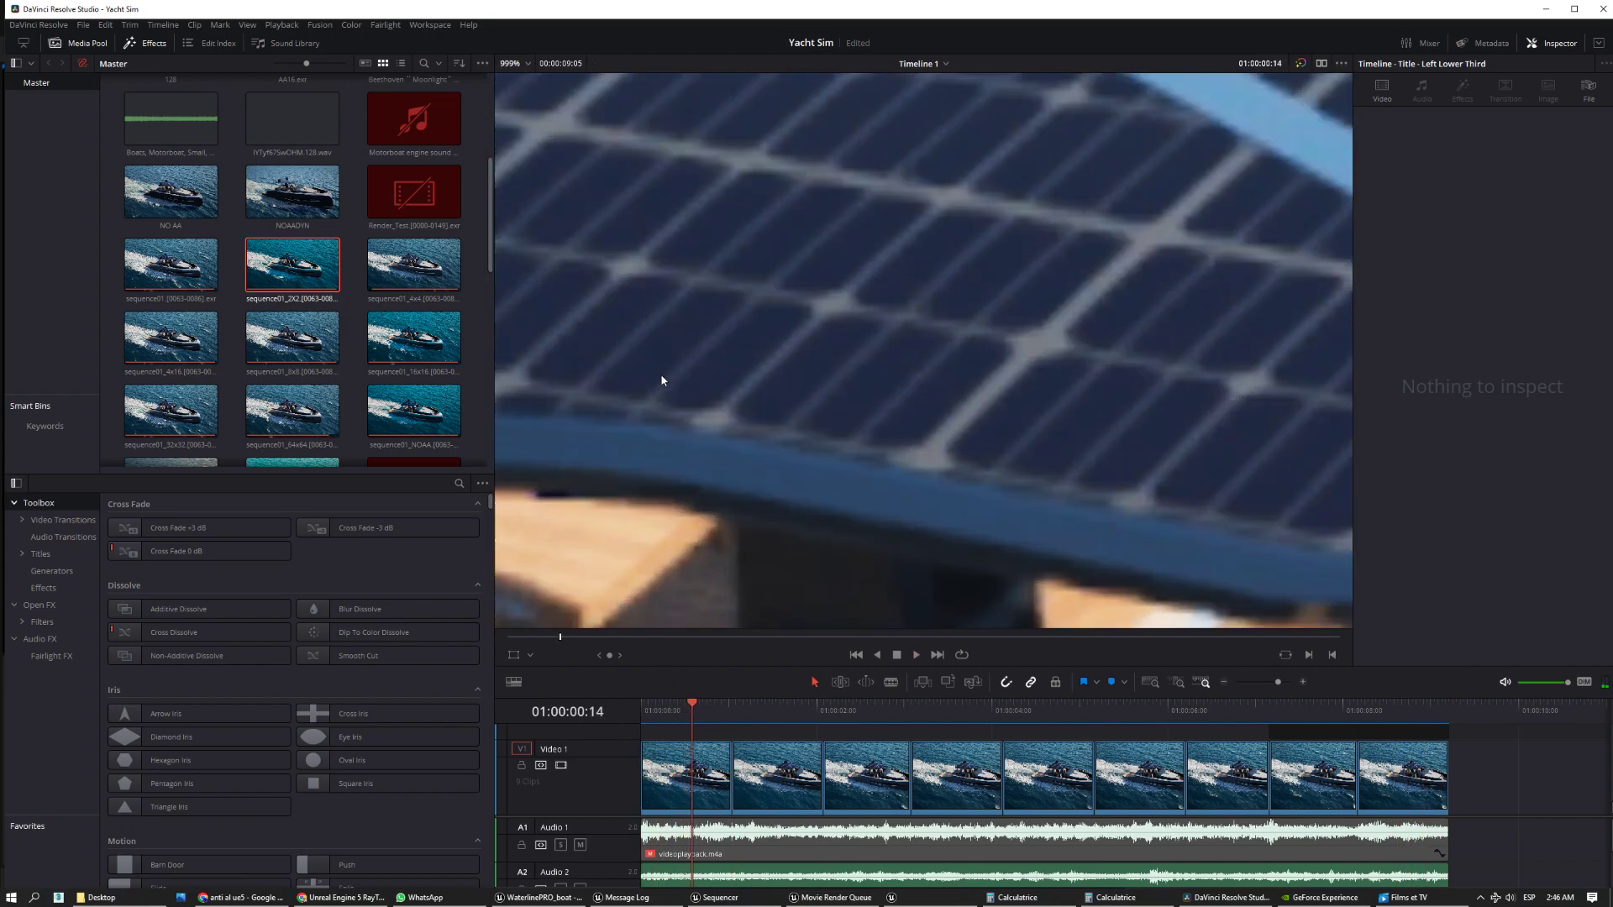
scroll(1159, 457, down, 3)
scroll(1062, 496, up, 3)
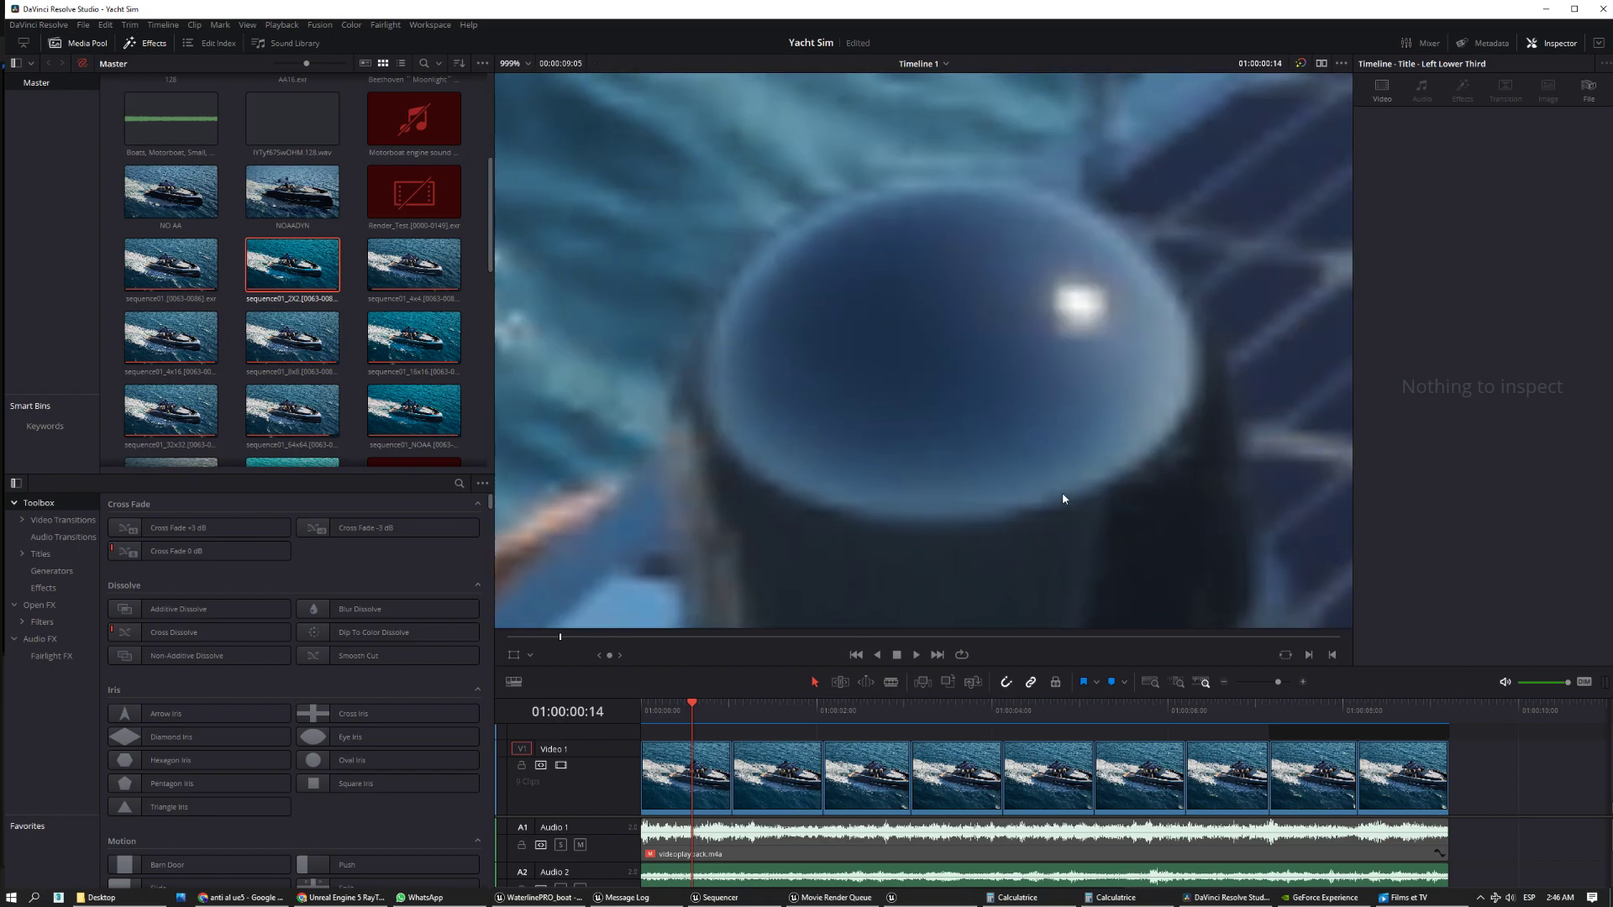
key(space)
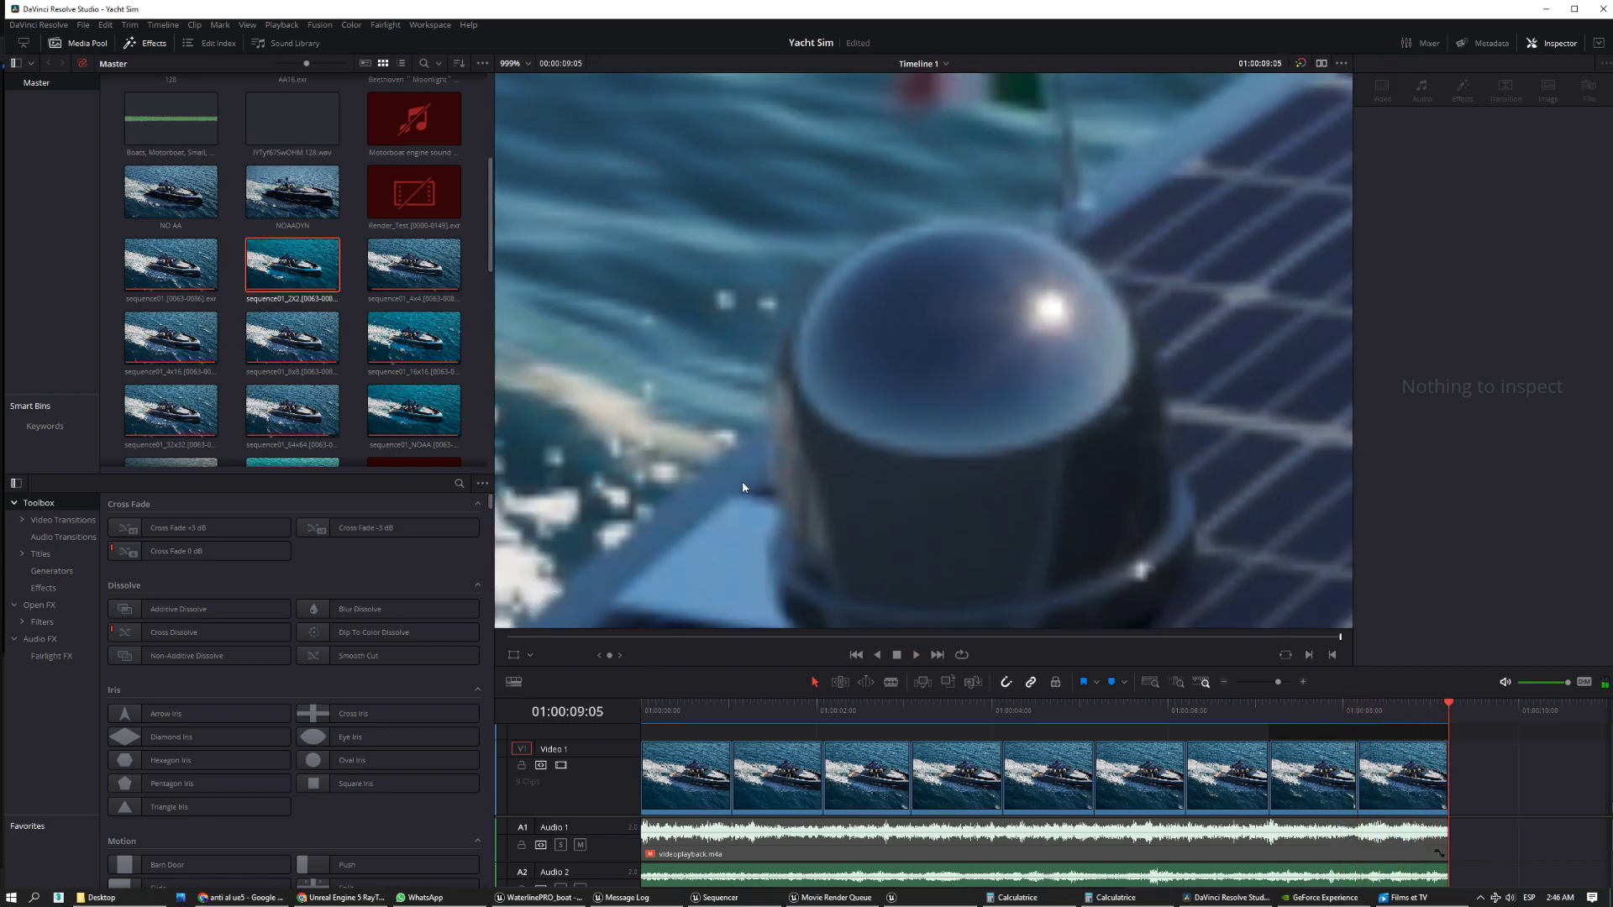
scroll(795, 466, down, 5)
middle_drag(1067, 378, 709, 220)
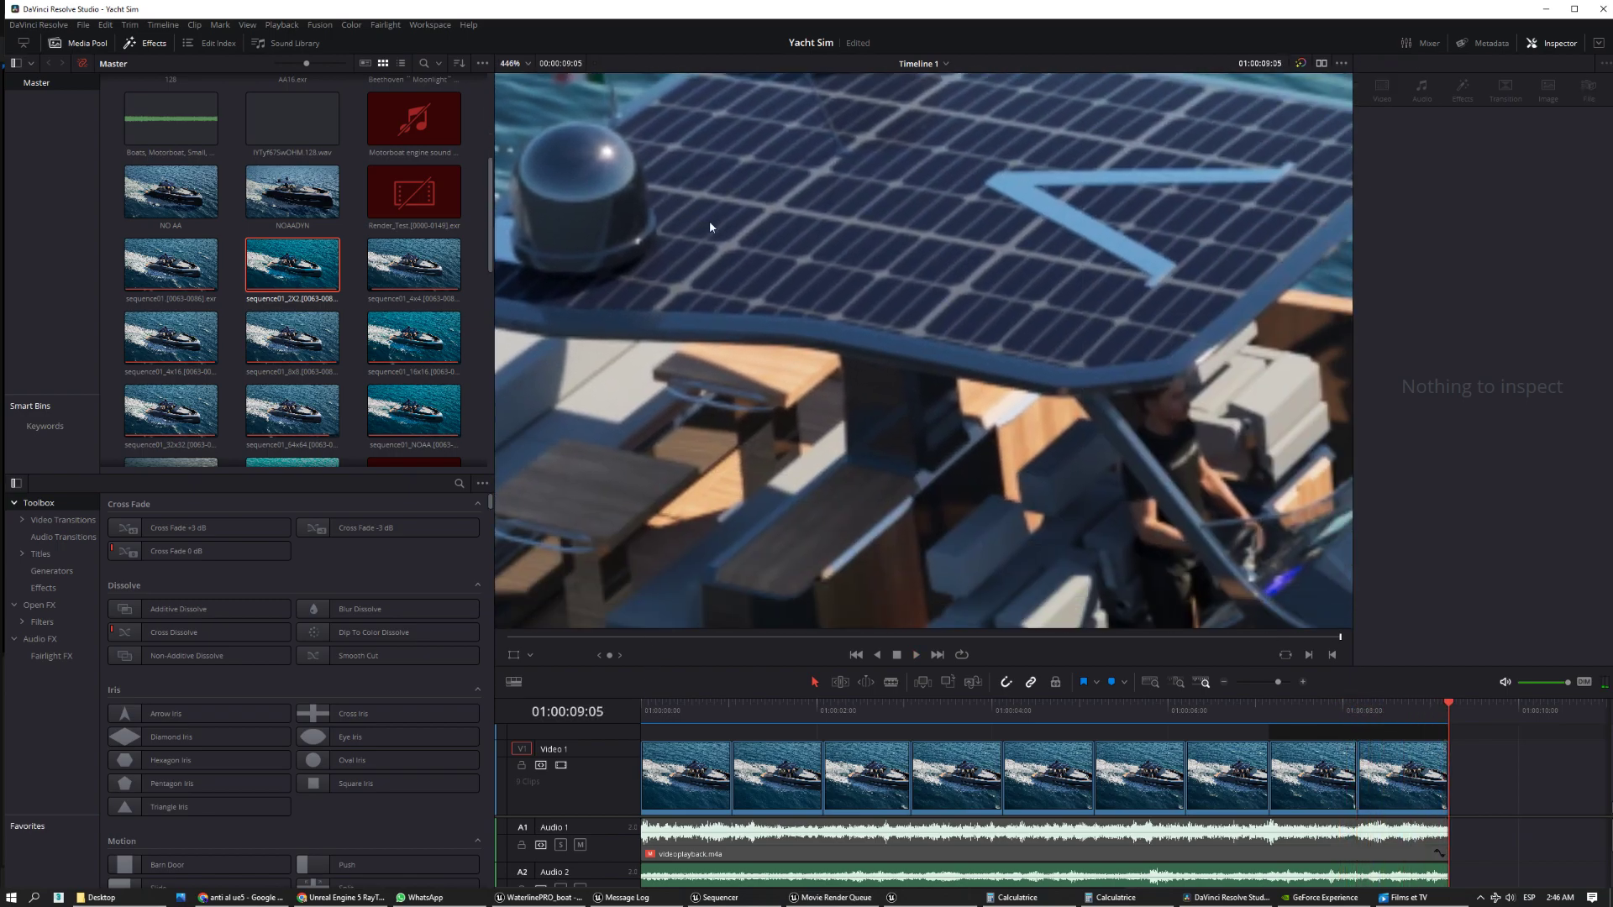
- Play the clip from the start magnified on the spray along the hull
mouse_move(875, 395)
middle_down()
mouse_move(759, 267)
mouse_move(932, 526)
mouse_move(951, 337)
mouse_move(999, 432)
mouse_move(788, 380)
mouse_move(929, 324)
mouse_move(1036, 367)
mouse_move(736, 435)
mouse_move(859, 351)
middle_up()
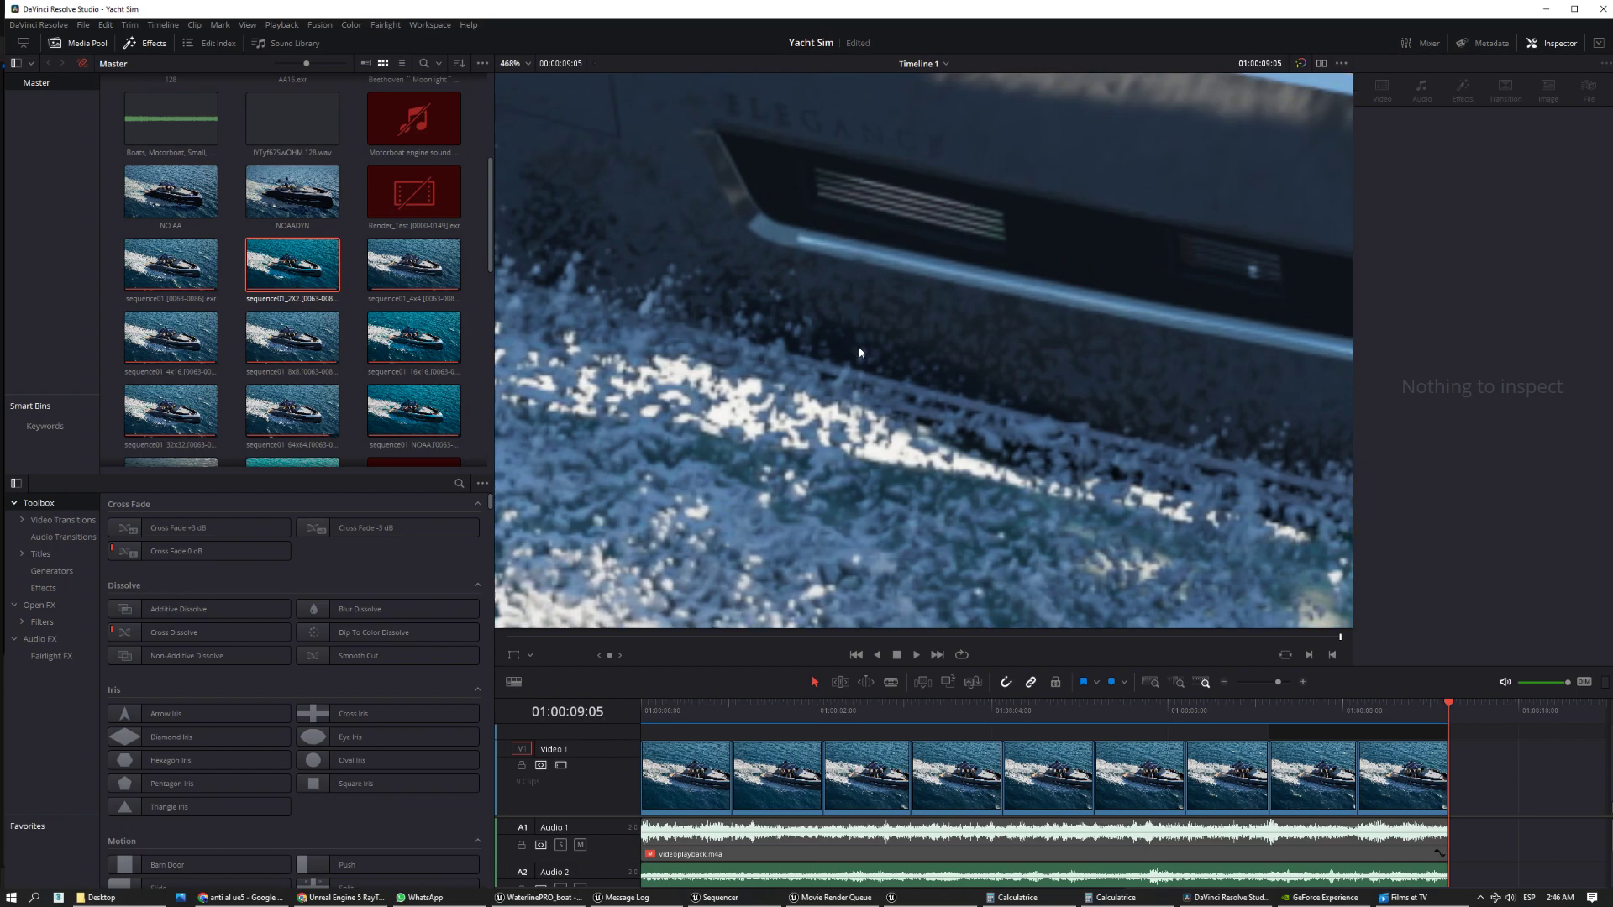
click(642, 719)
key(space)
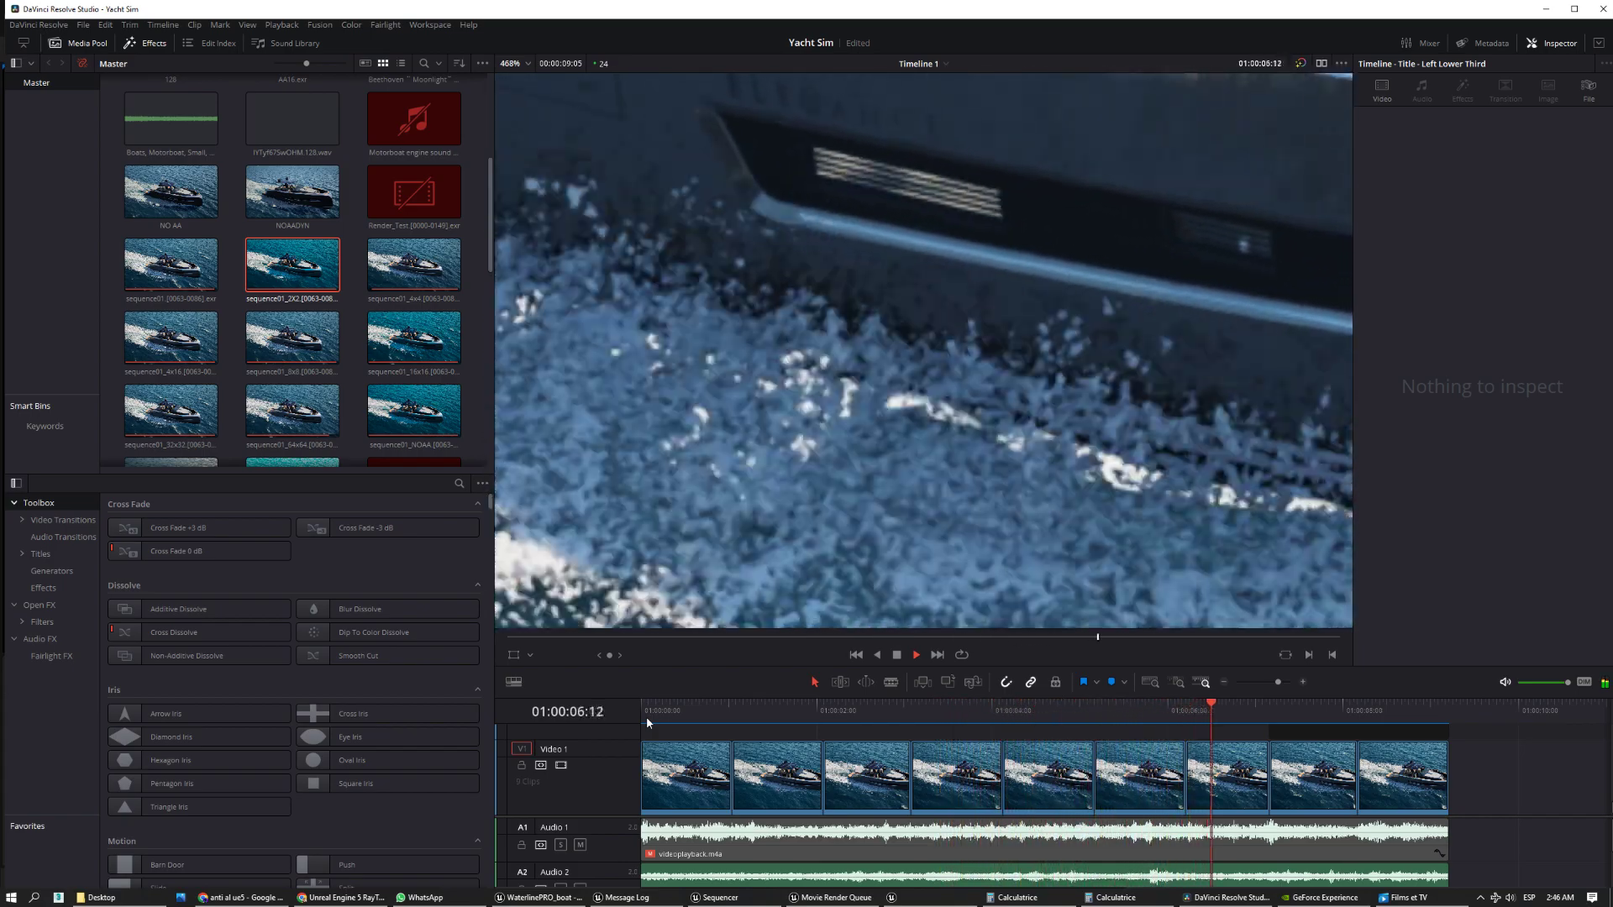
key(space)
- Zoom out to 94%, frame the yacht with its sample-count title, and return to the start
scroll(722, 500, down, 15)
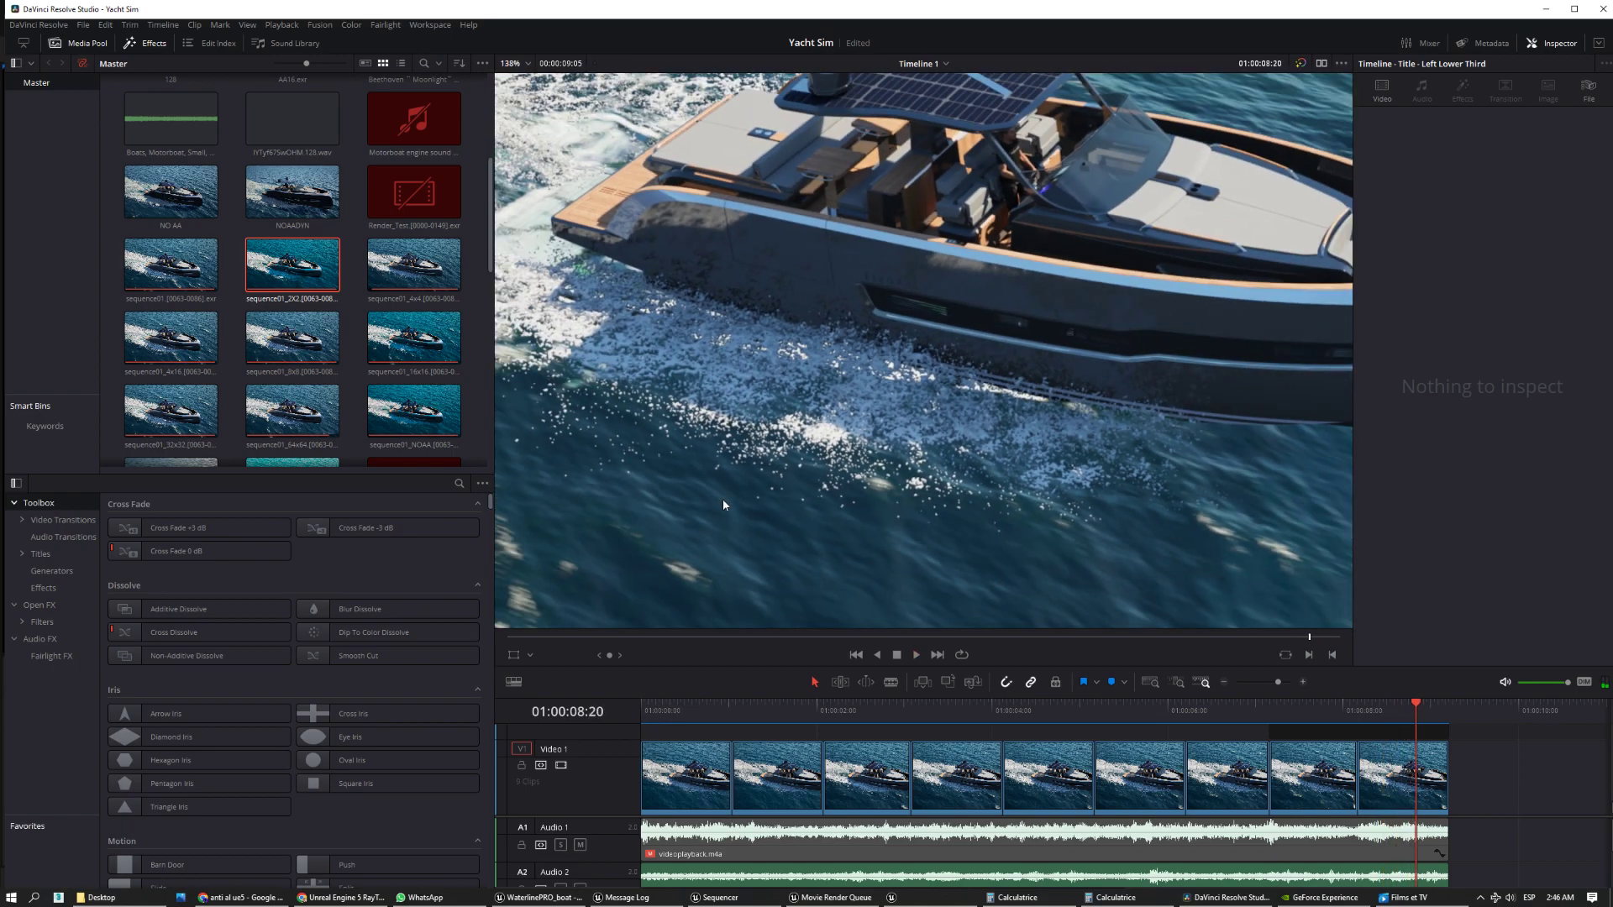
middle_drag(846, 454, 807, 504)
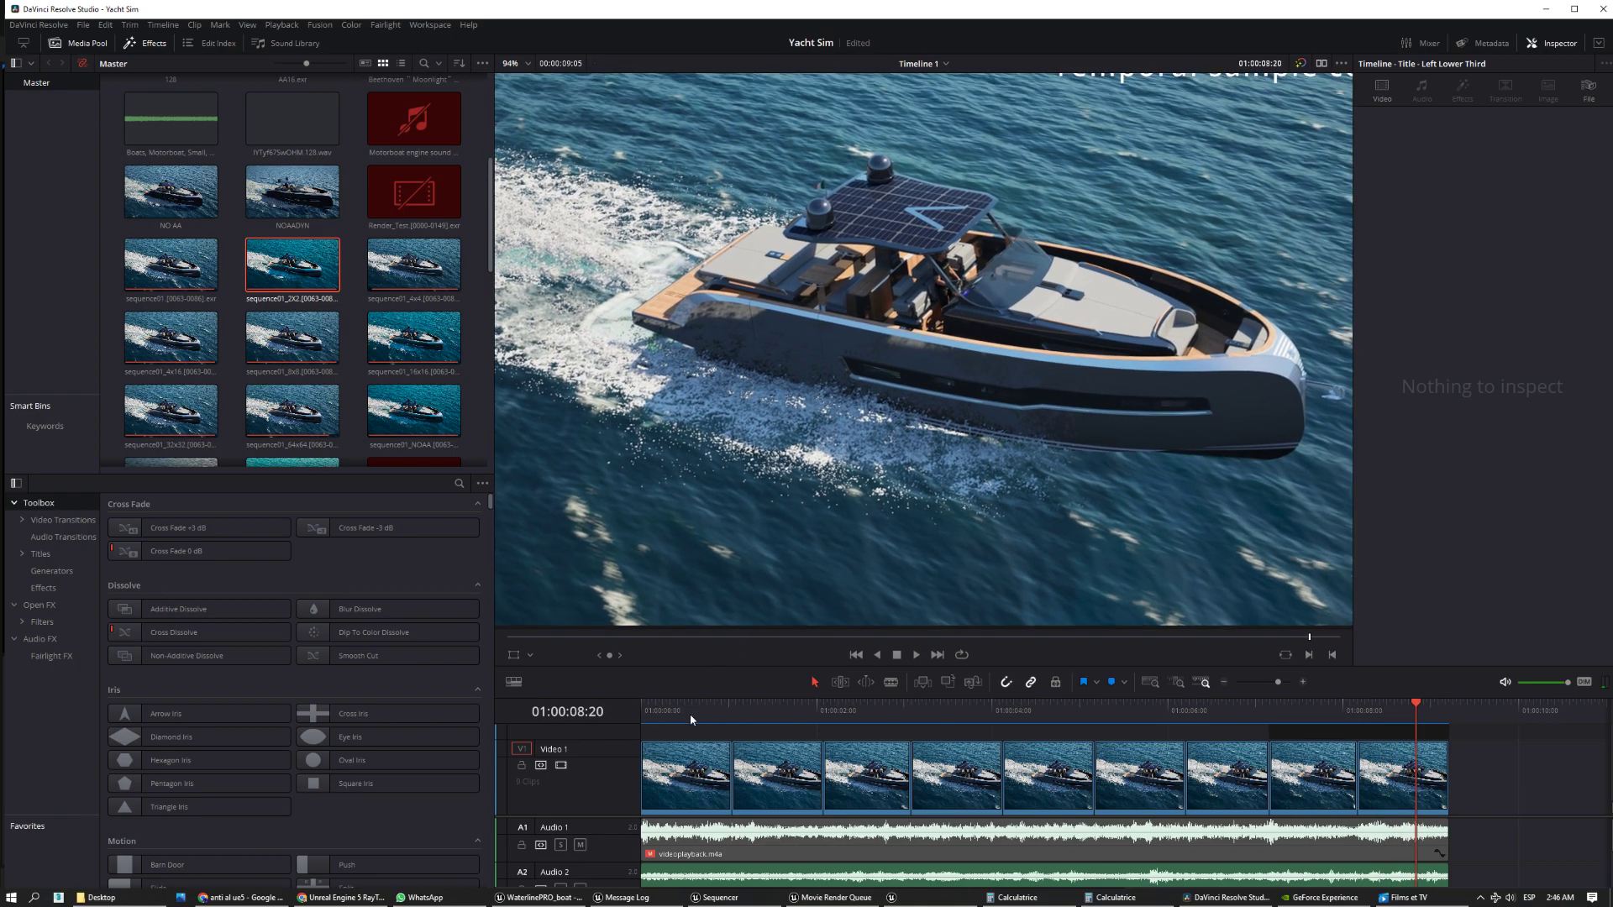
click(645, 723)
- Play the Yacht Sim timeline in the cinema viewer through to the spacial 64 / temporal 64 shot
key(ctrl+f)
key(space)
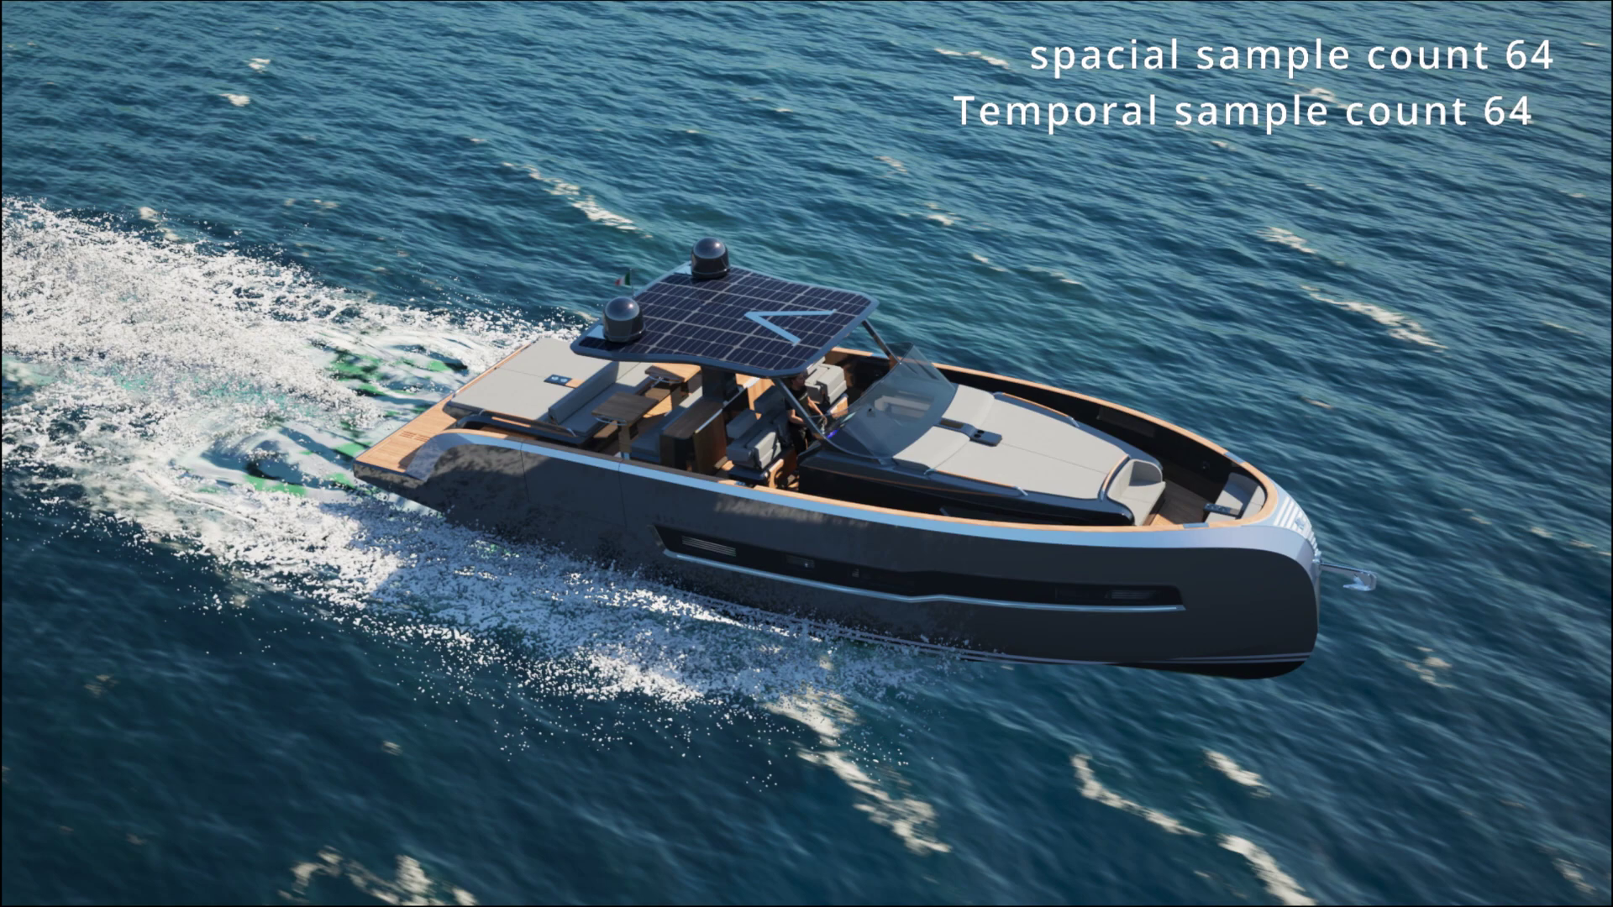
mouse_move(896, 883)
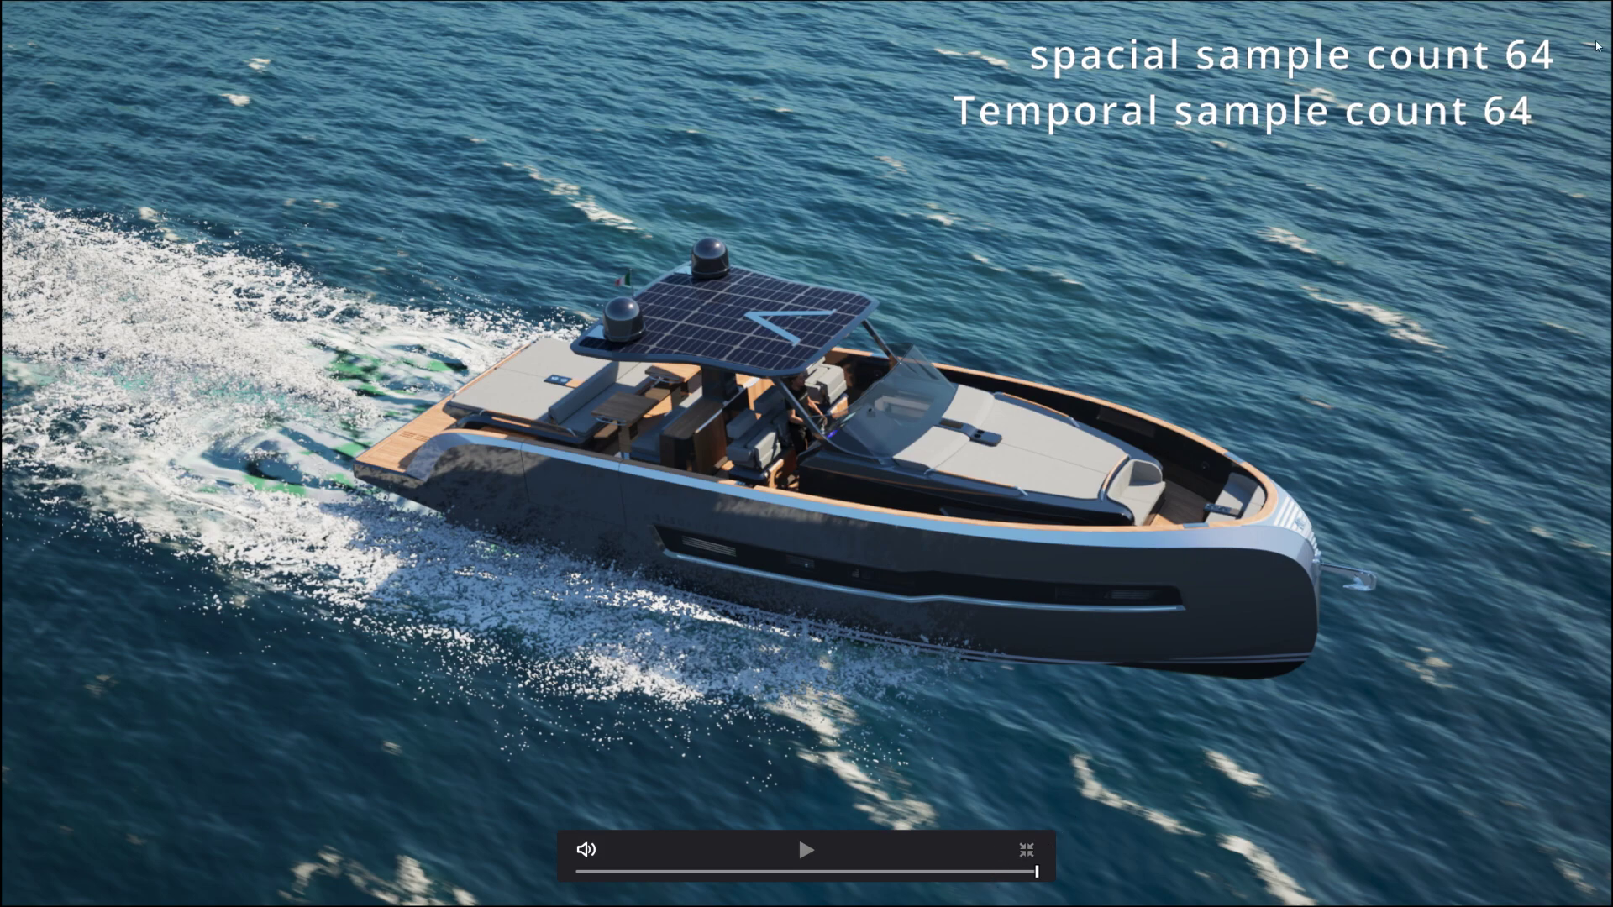
- Seek the full-screen player back to the spacial 16, temporal 16 yacht shot
drag(1005, 880, 837, 874)
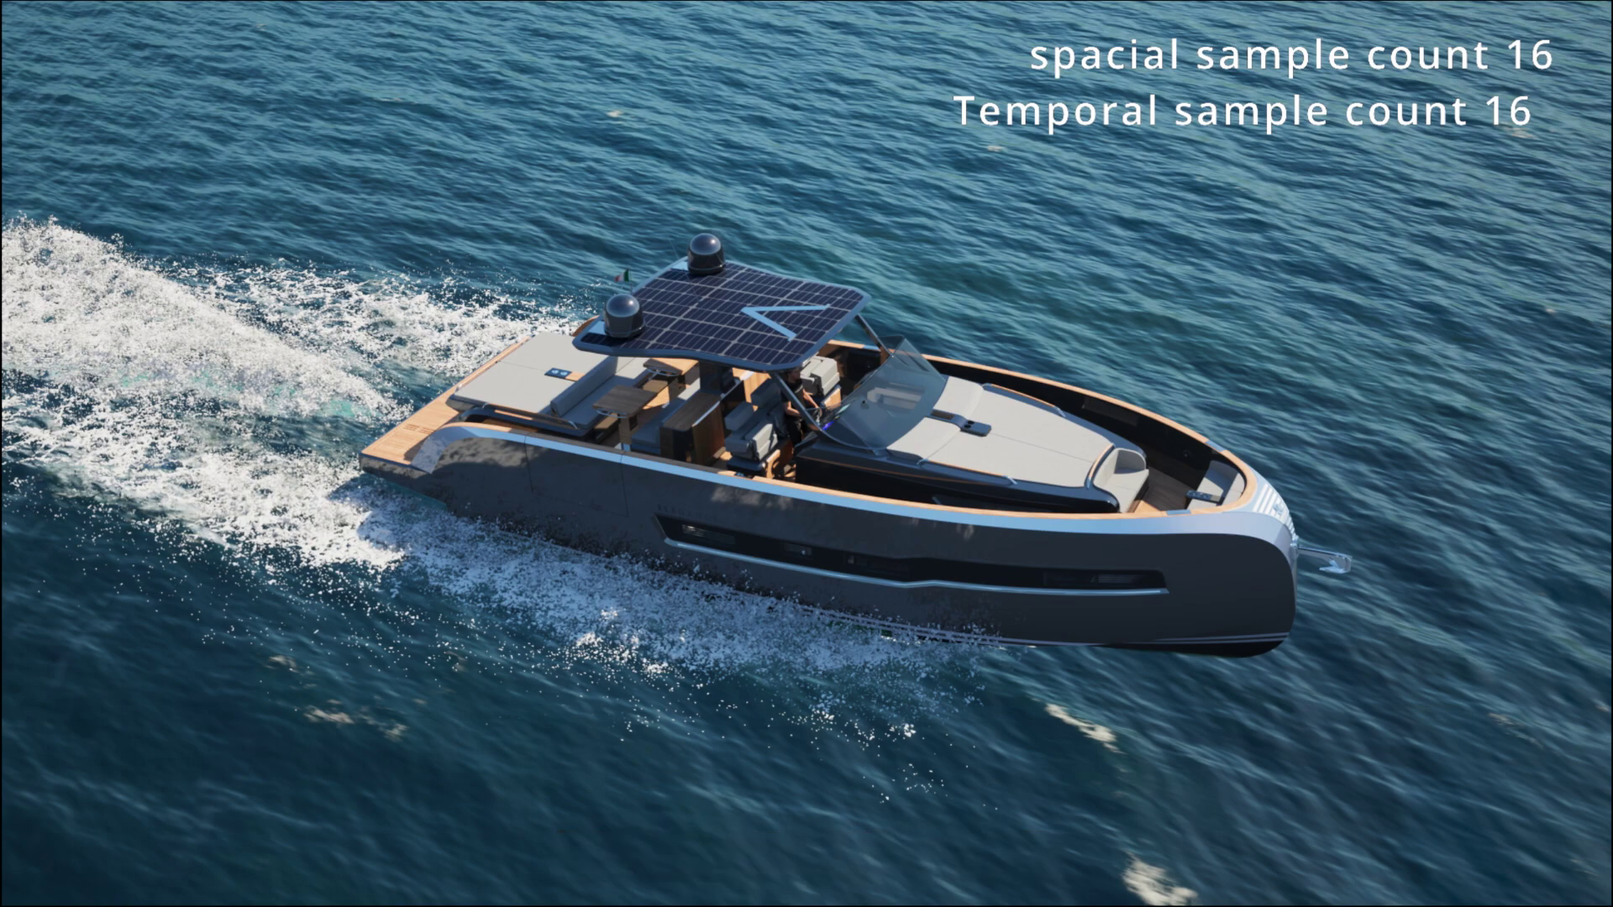
mouse_move(931, 796)
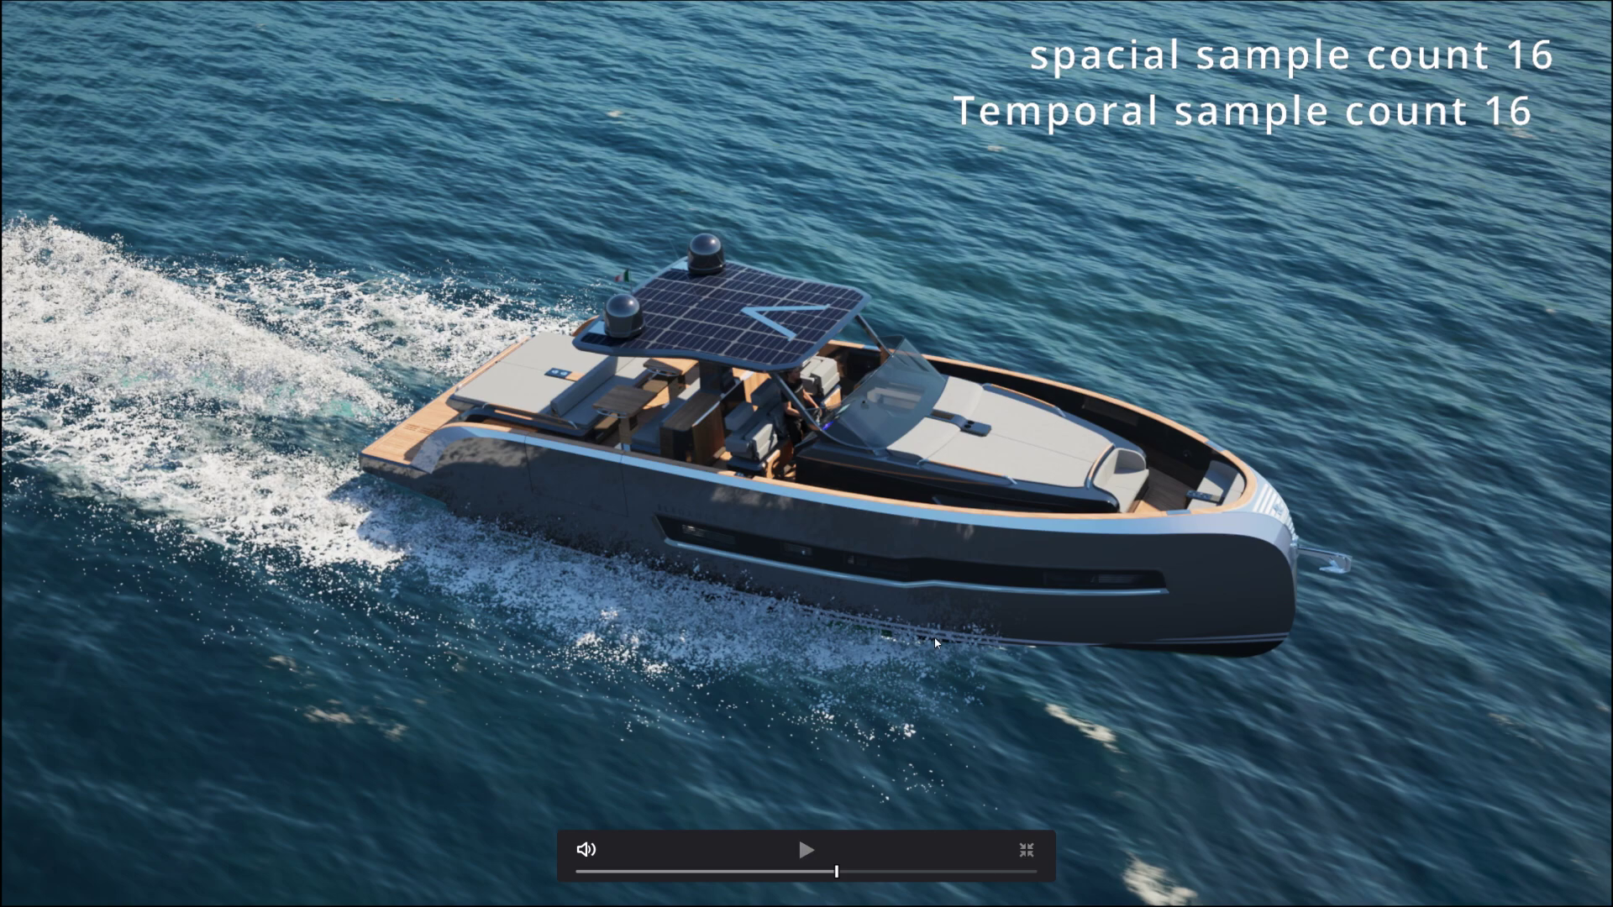